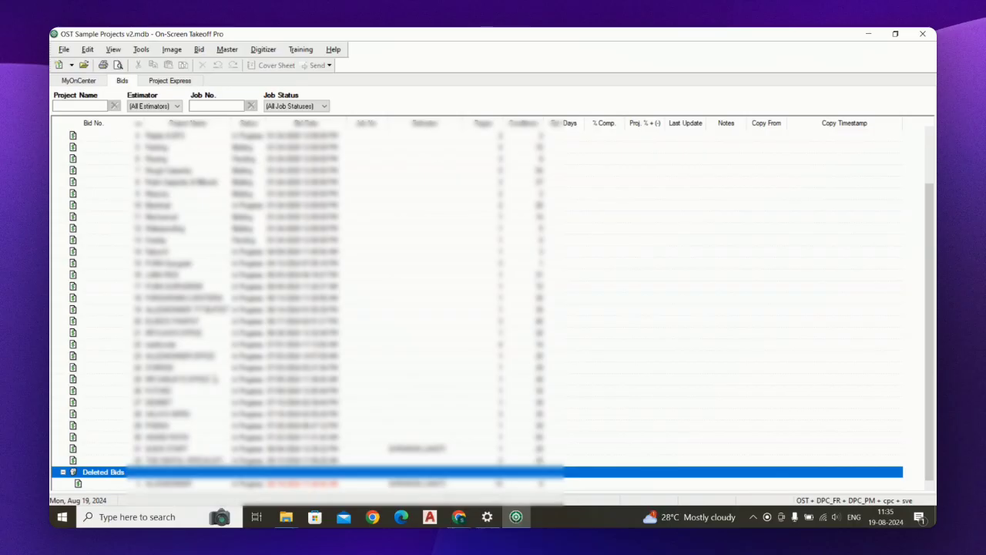
Step: Create a new bid in the bids list and name the project CAPSULE PHASE 5, leaving the job number blank
scroll(176, 381, up, 2)
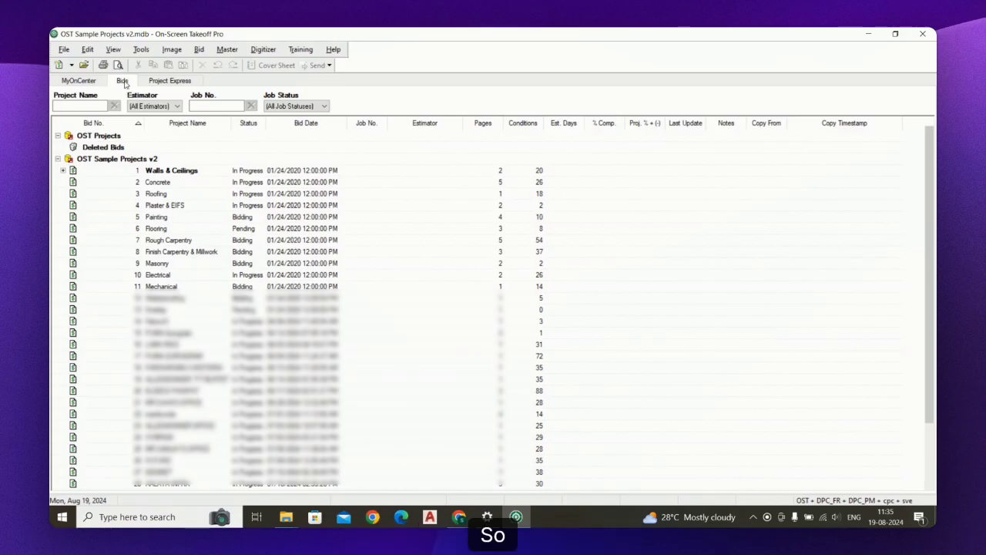
click(124, 82)
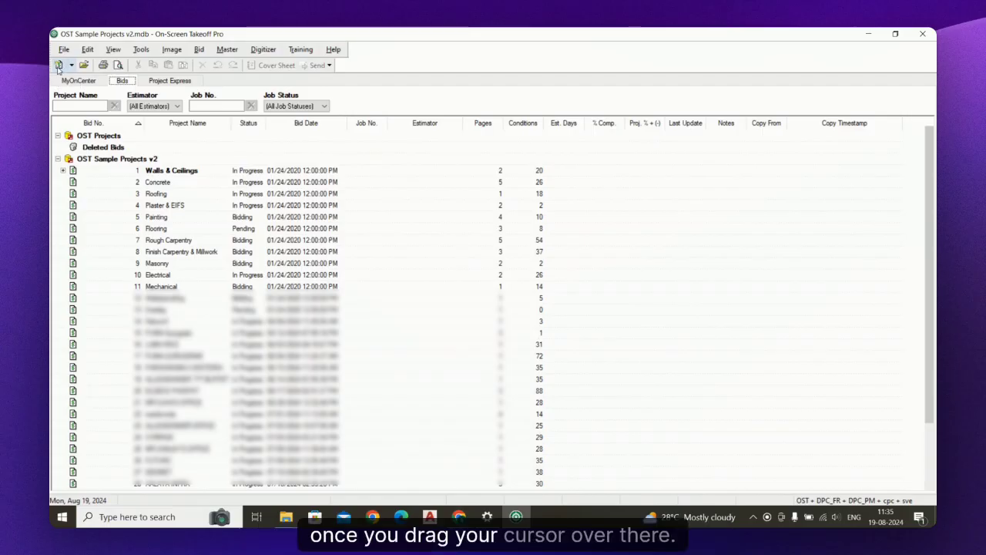
click(58, 66)
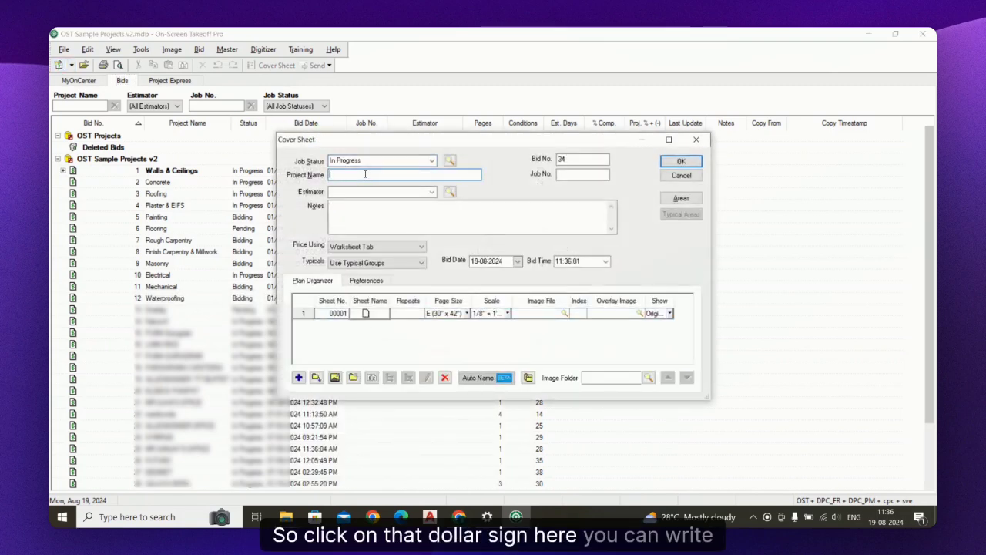
text(CAP)
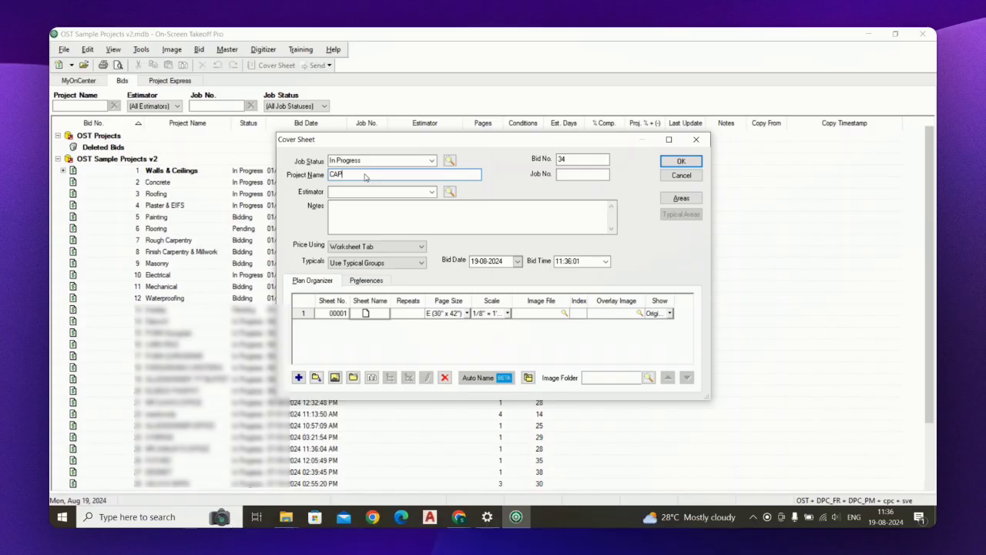
text(SULE P)
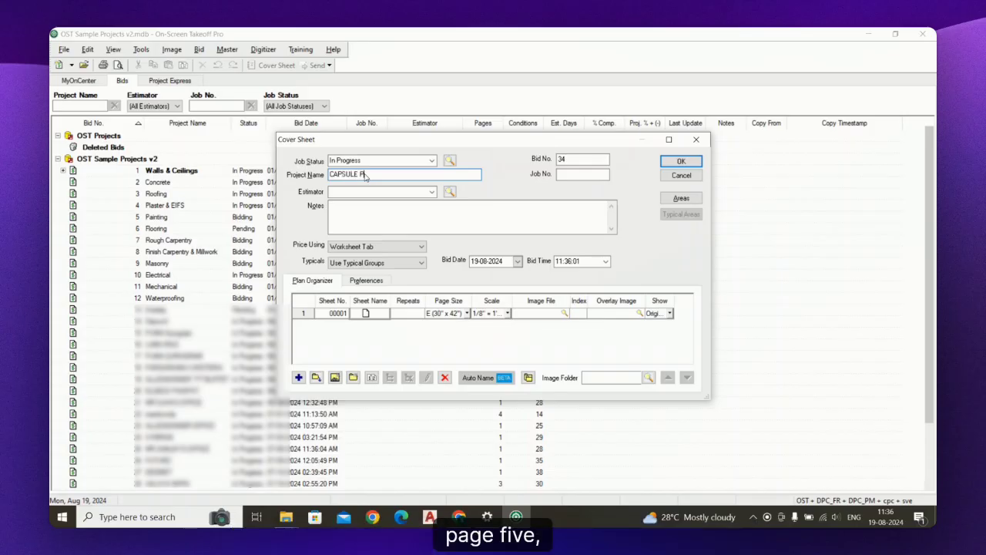
text(HASE 5)
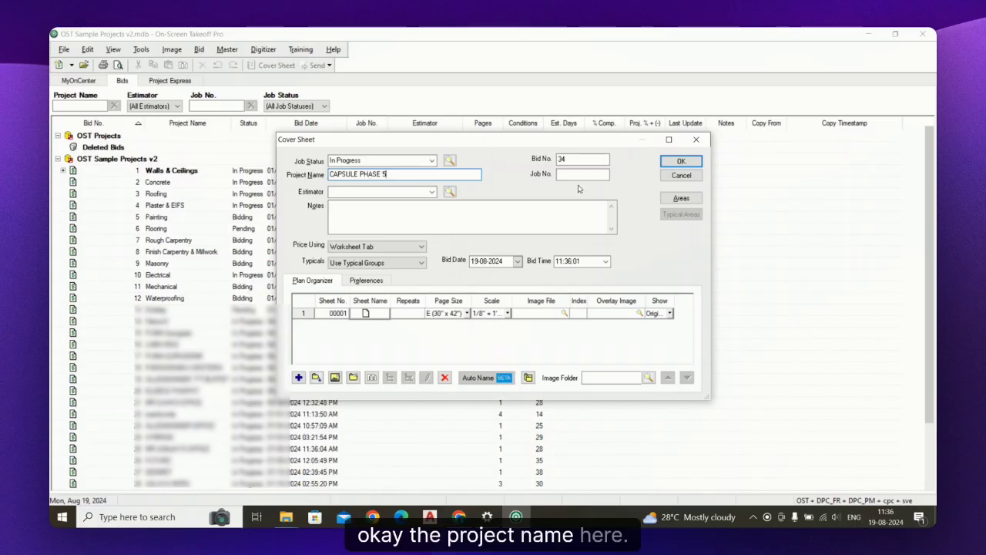
click(586, 175)
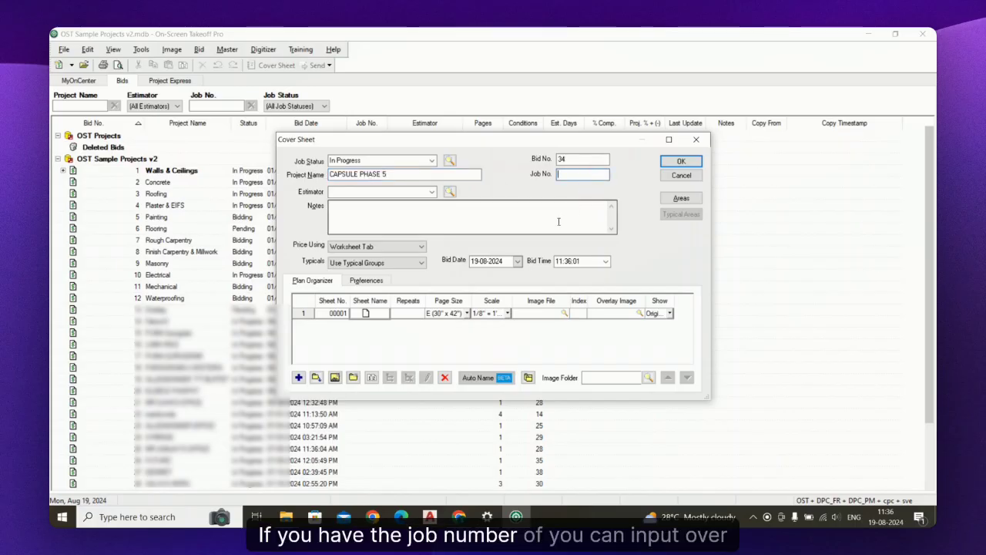
Step: Assign the existing employee from the employee list as the bid's estimator
click(377, 193)
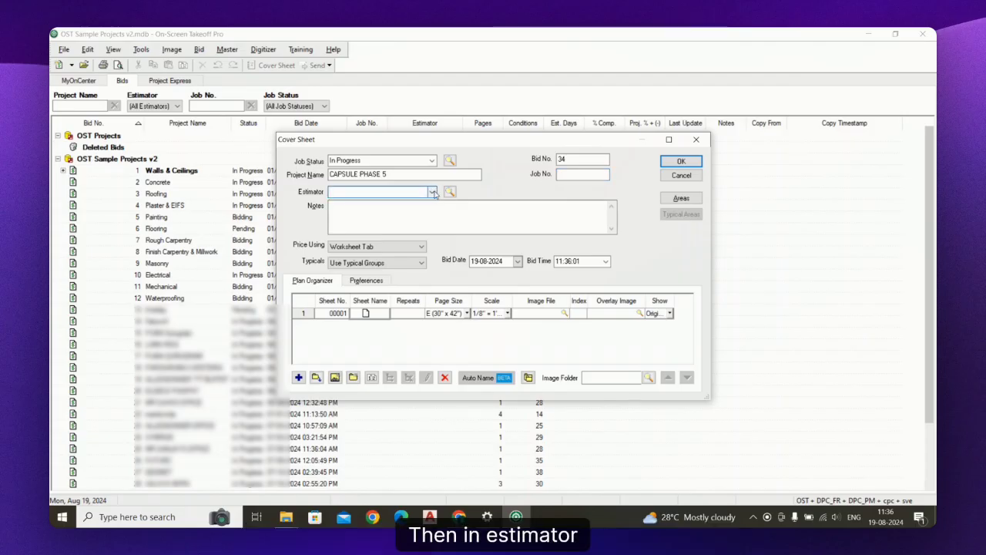
click(450, 192)
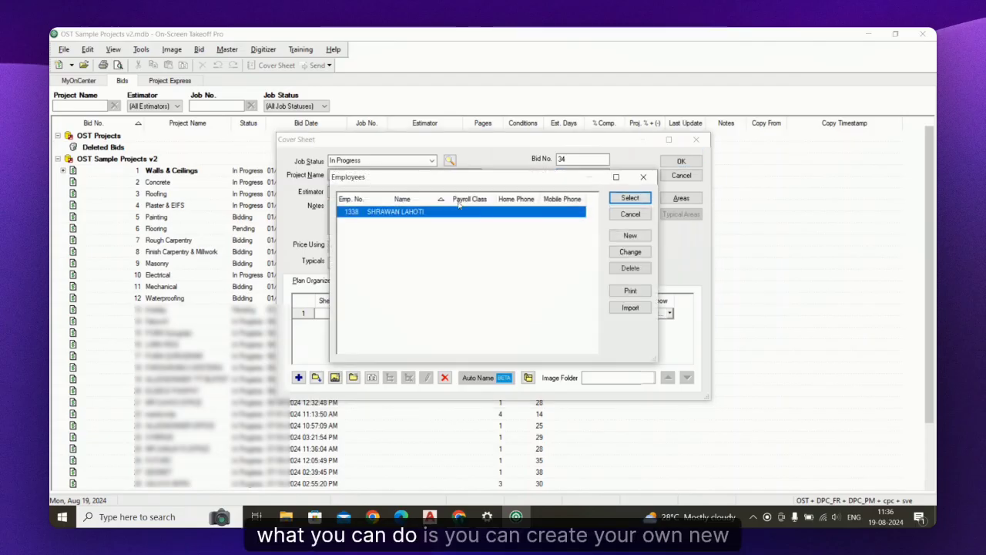
click(627, 236)
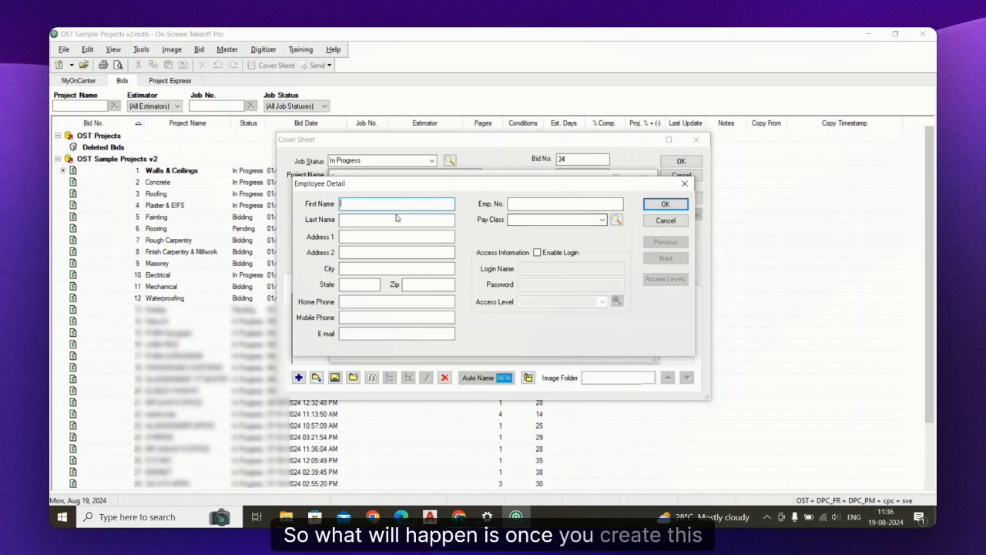
click(684, 183)
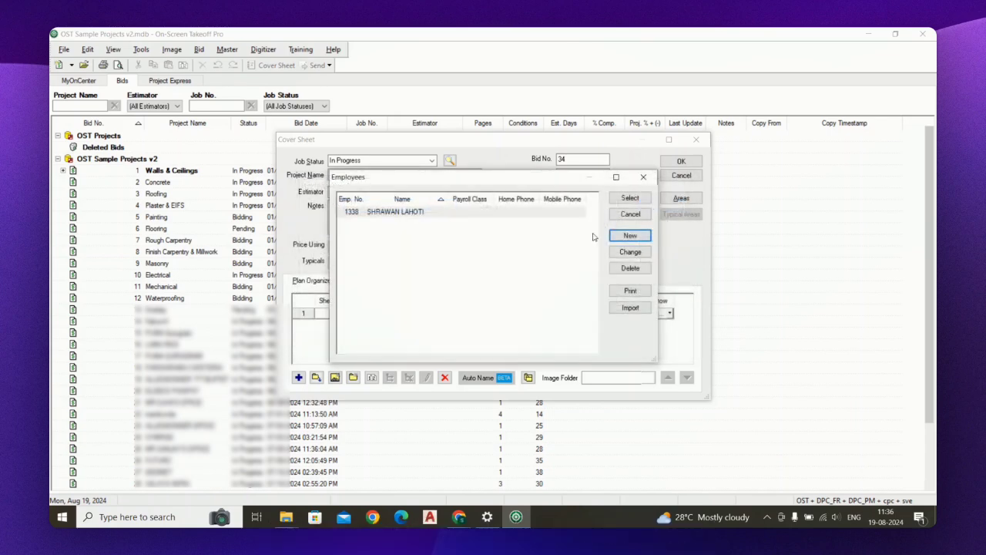
click(498, 212)
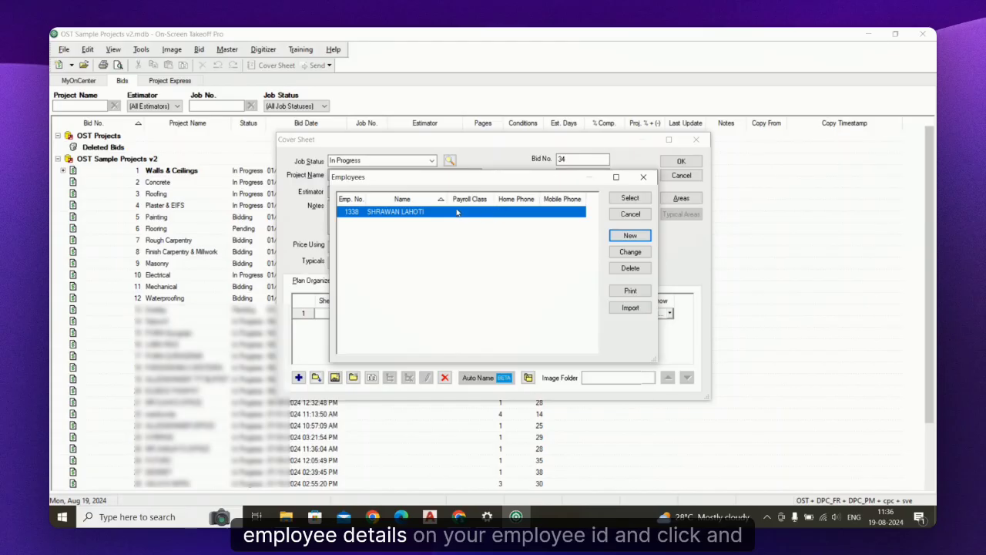
click(630, 199)
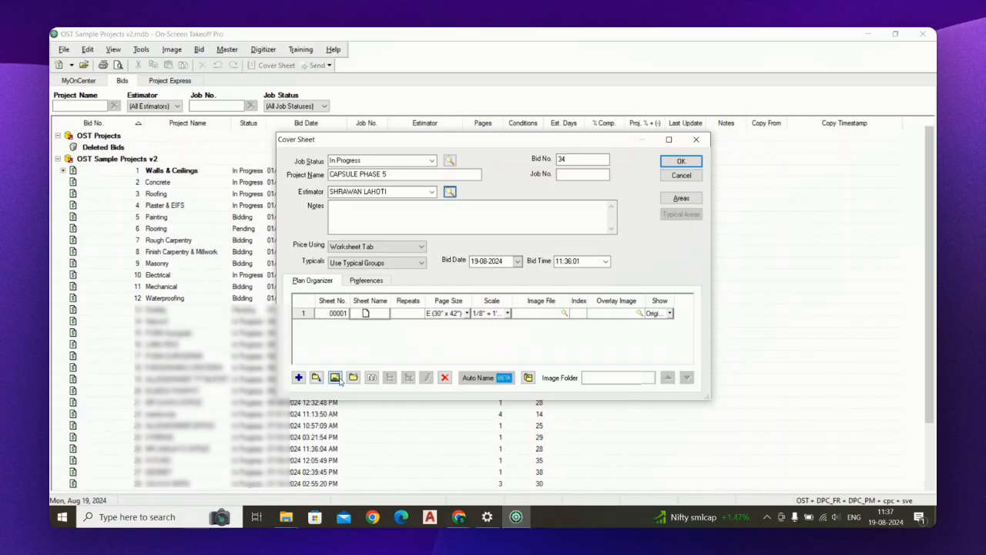
Step: Add the last R1_05.08.24_CAPSULE WORKS_PHASE 5 PDF from the desktop's Capsule works -ORR project folder as the image for sheet 00001
click(335, 378)
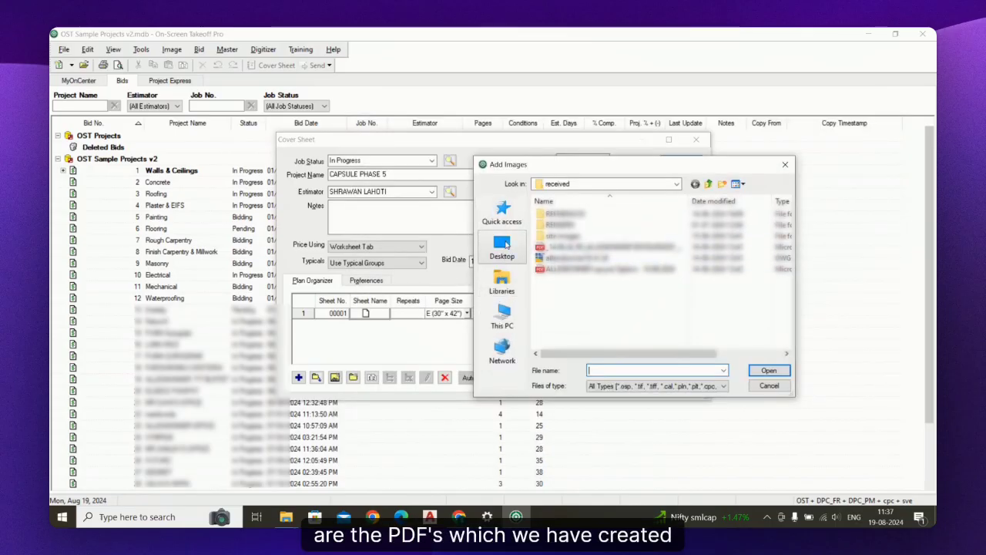
click(501, 249)
scroll(583, 269, down, 3)
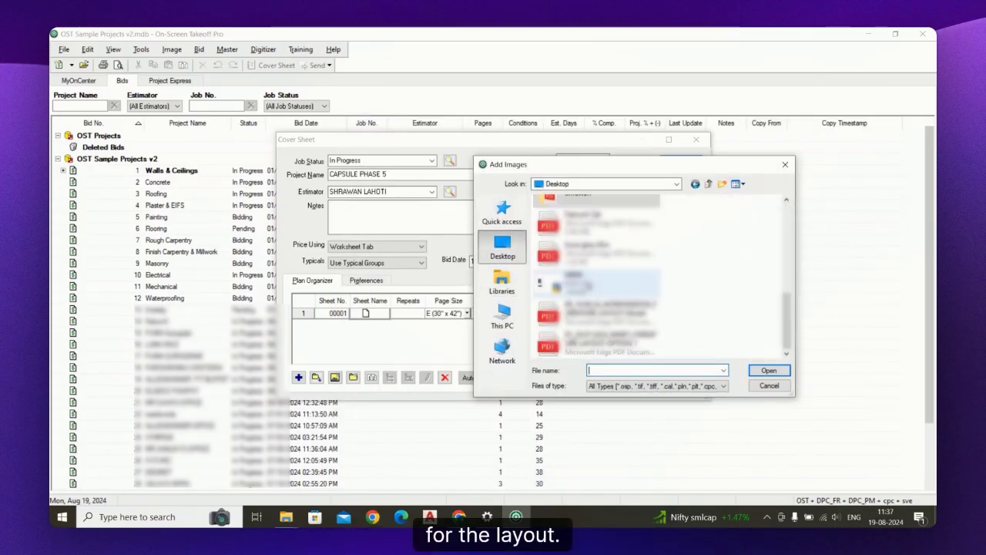
scroll(612, 289, up, 4)
scroll(617, 293, down, 2)
double_click(620, 297)
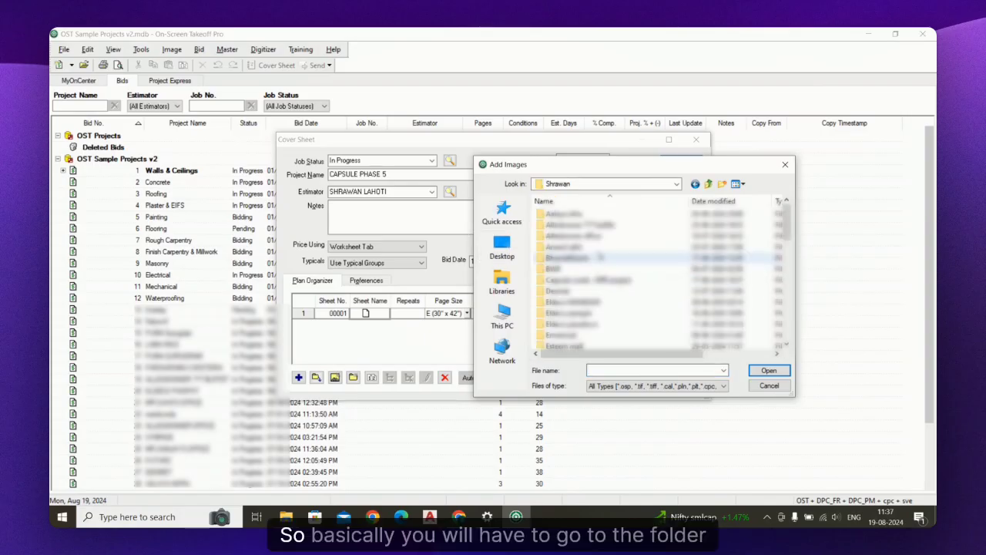
scroll(597, 274, down, 3)
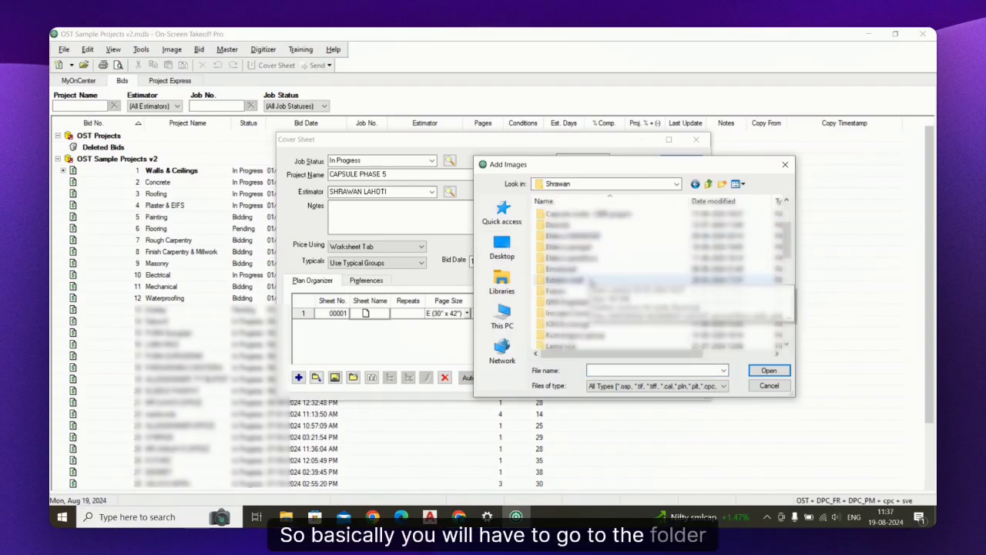
scroll(605, 294, down, 4)
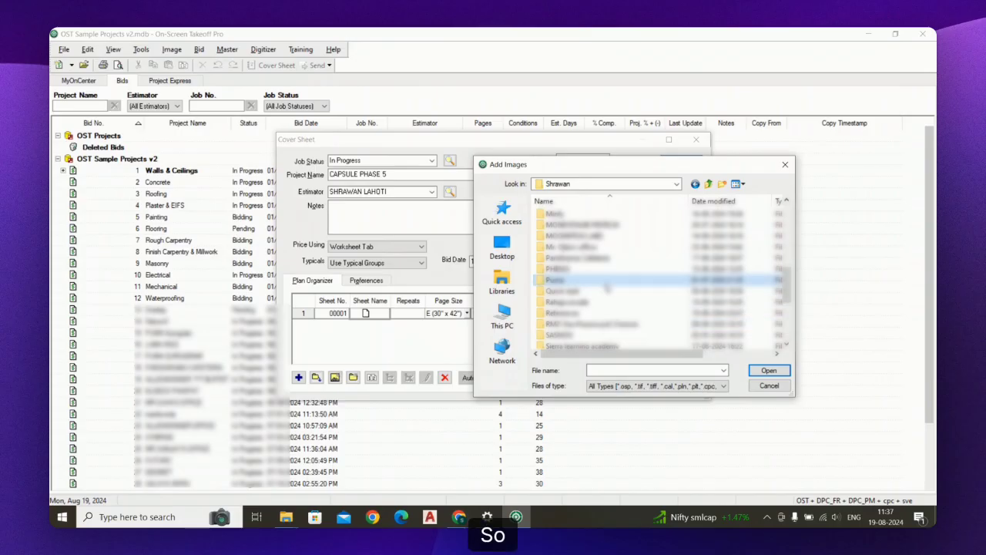
scroll(607, 295, up, 7)
double_click(593, 214)
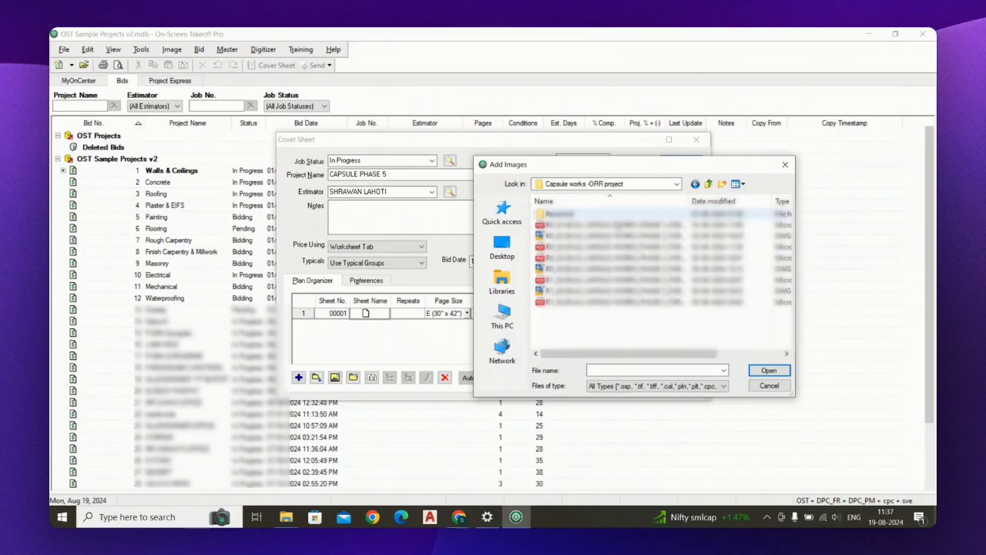
click(594, 303)
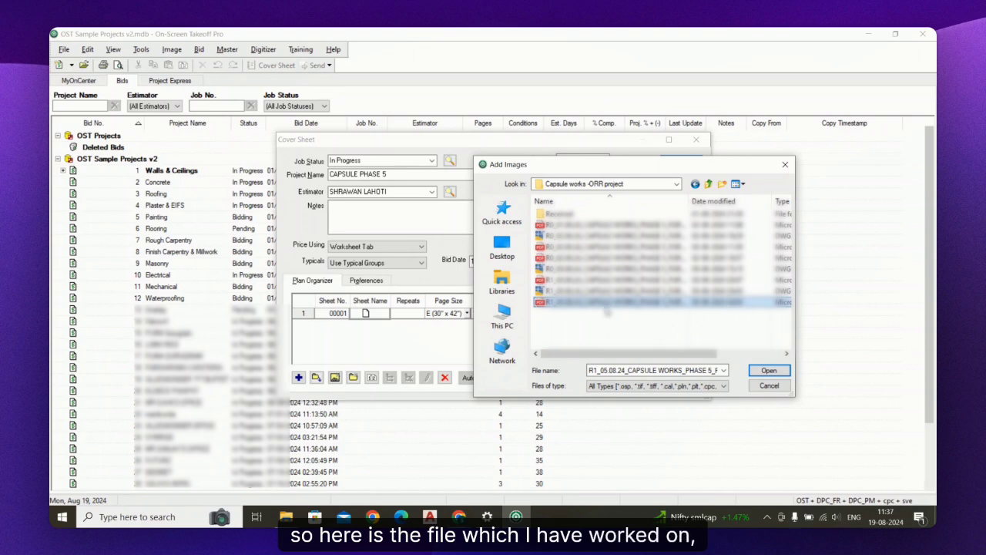
click(771, 370)
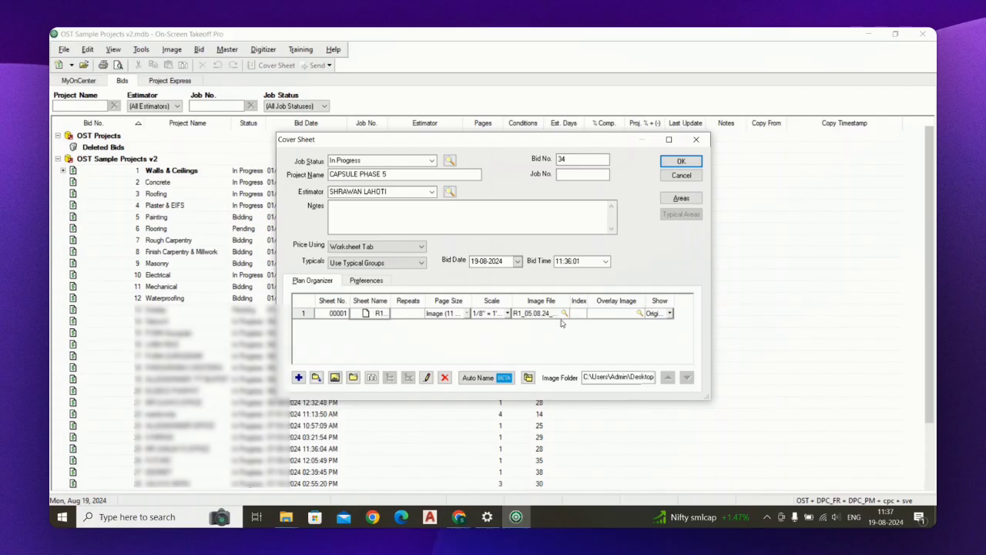
Step: Widen and confirm the cover sheet to open the plan, dismissing the PDF-to-TIFF conversion offer and the Quick Start condition helper
drag(701, 384, 879, 358)
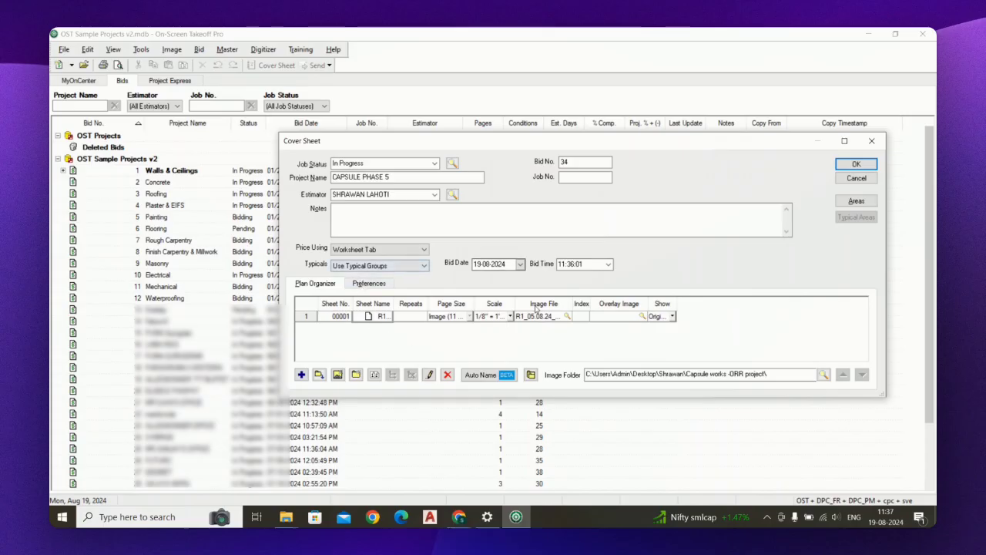
click(851, 163)
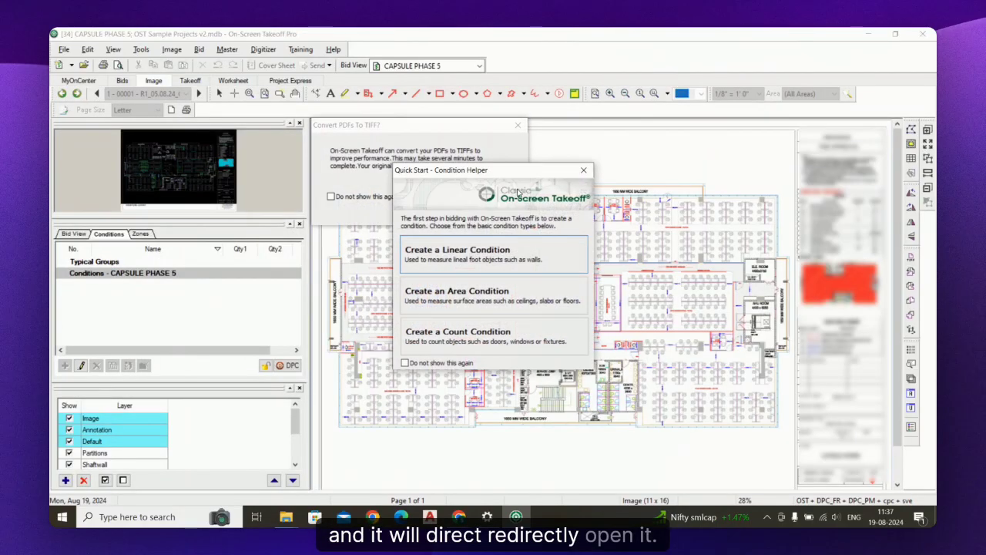
click(517, 126)
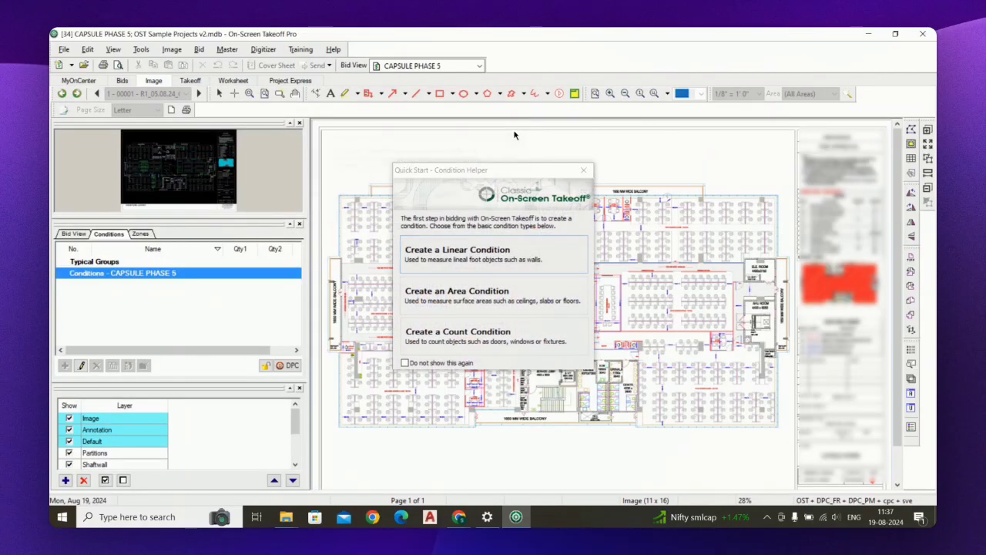
click(477, 177)
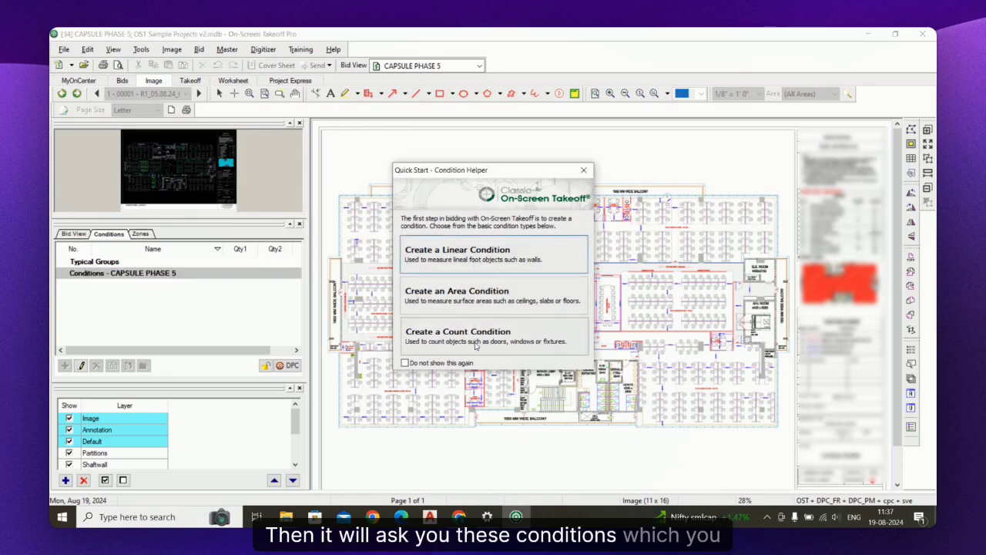
click(583, 172)
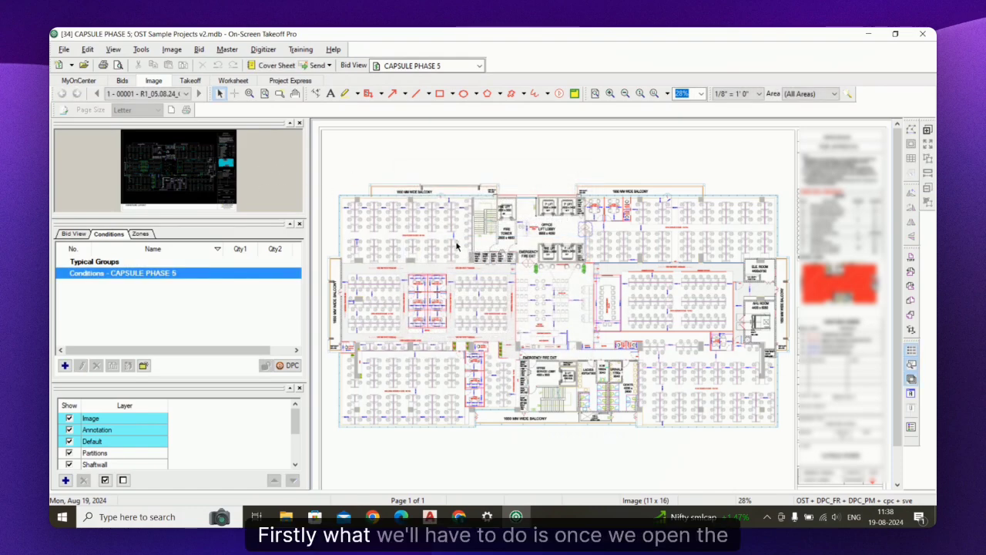
Step: Examine the floor plan's meeting rooms, conference room and workstations for a known dimension to scale from
scroll(413, 306, up, 9)
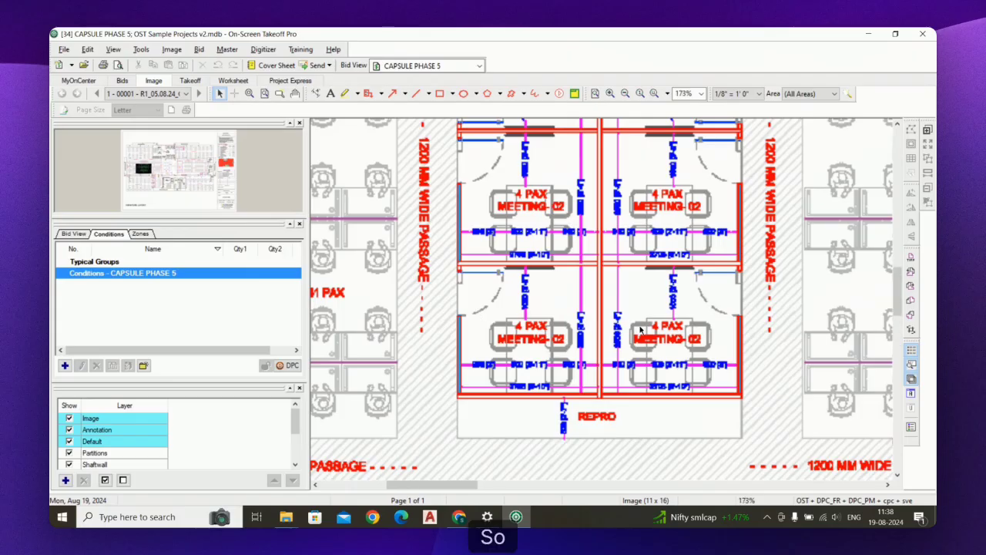
scroll(451, 319, down, 4)
scroll(434, 318, down, 2)
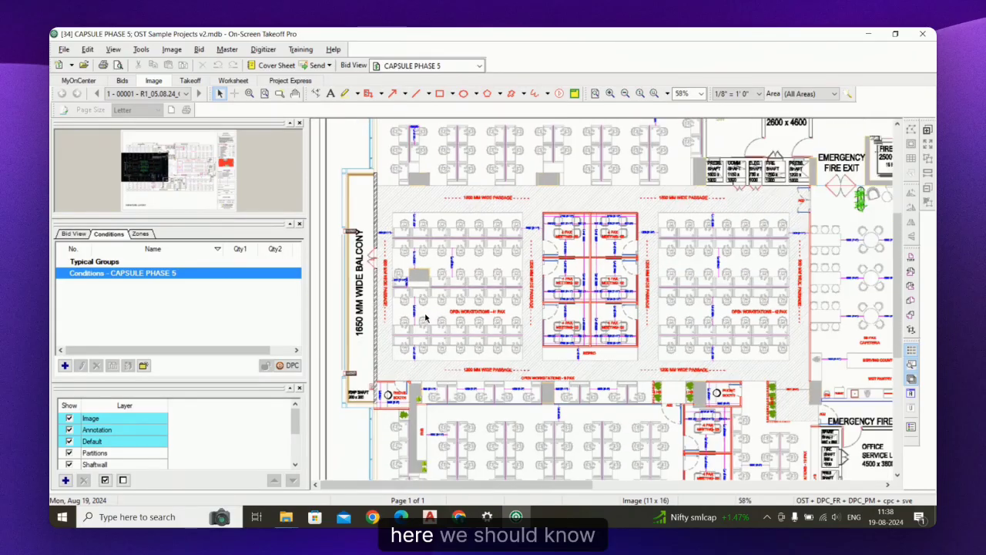
scroll(786, 373, up, 5)
scroll(477, 309, down, 1)
scroll(477, 308, down, 3)
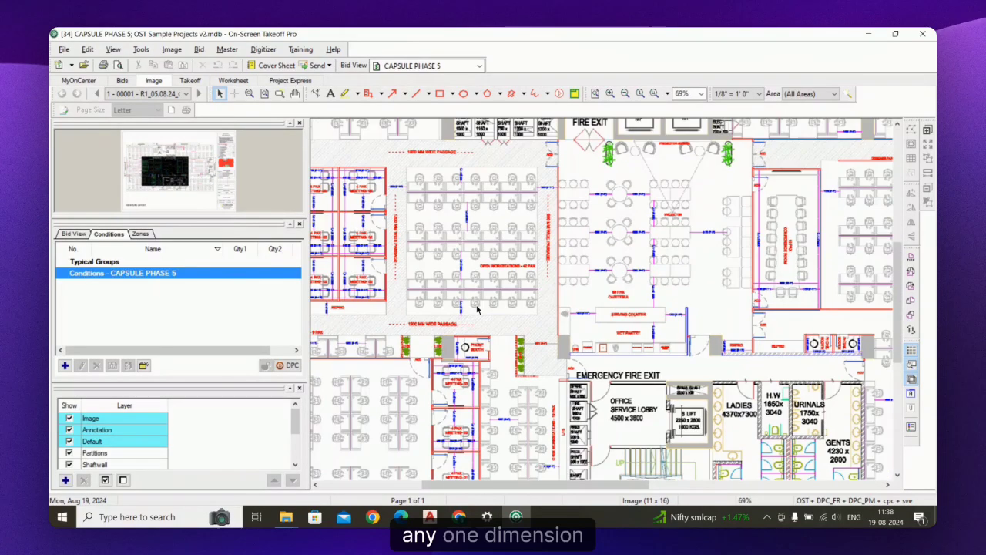
scroll(808, 300, up, 4)
scroll(808, 300, down, 2)
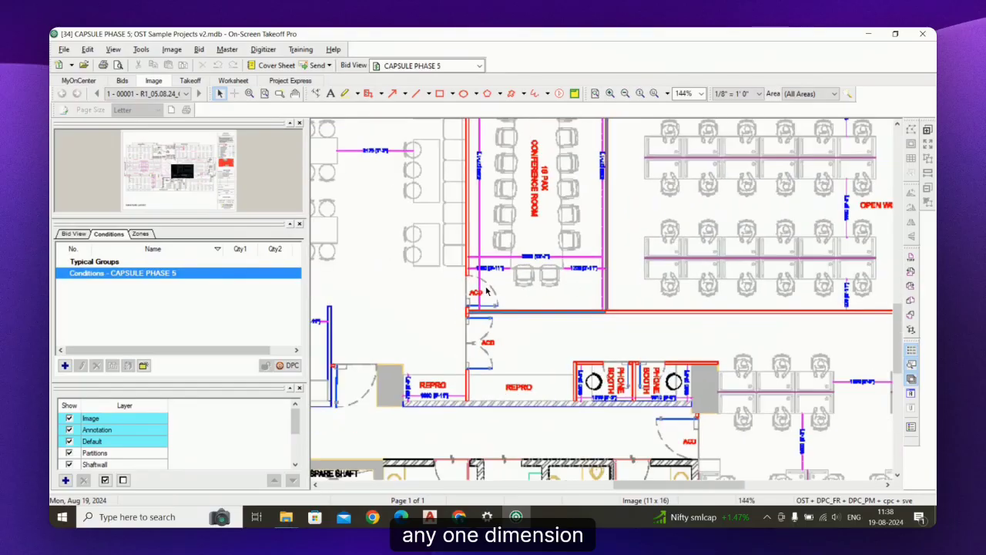
scroll(796, 270, up, 4)
scroll(670, 327, up, 1)
scroll(668, 329, up, 1)
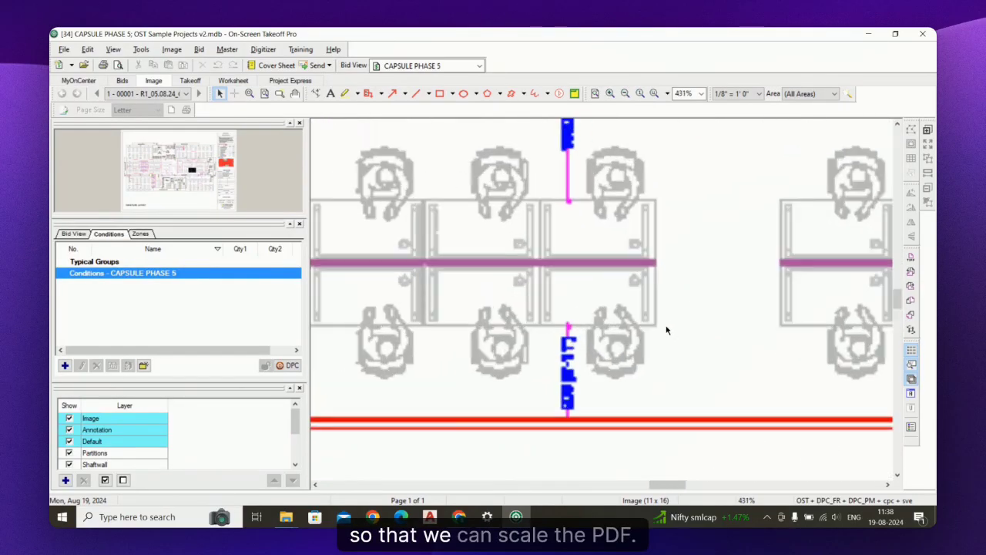
Step: Start calculating the floor plan's scale from a known linear dimension
click(82, 49)
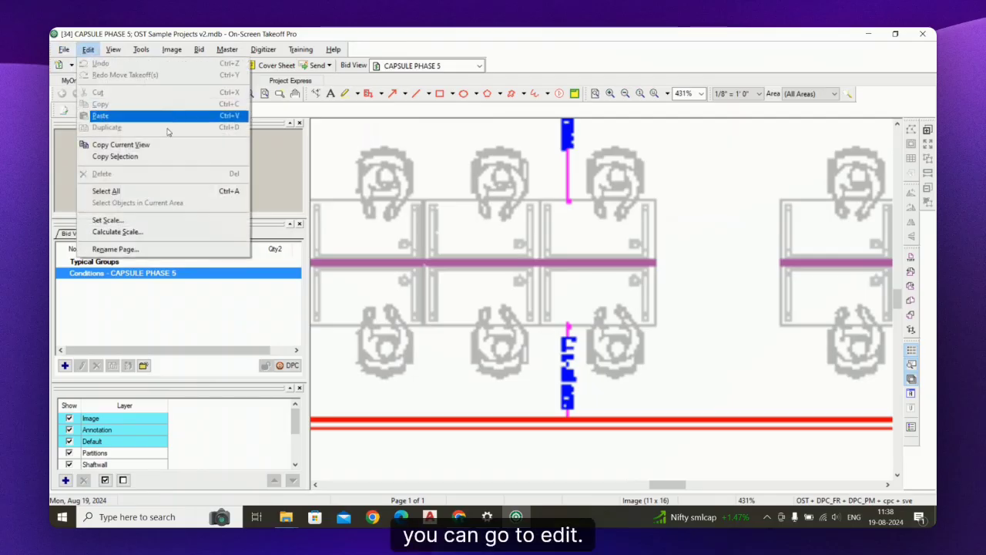
click(117, 232)
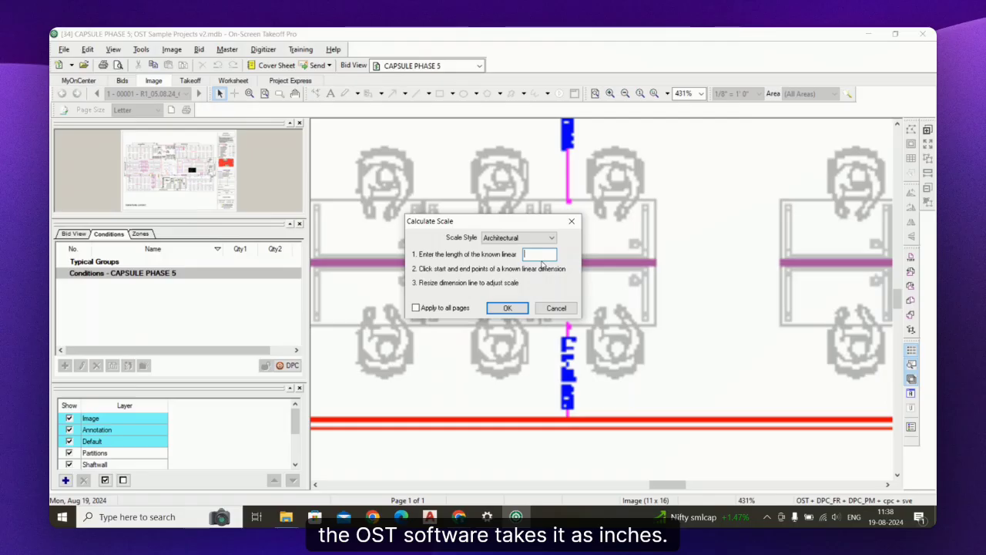
Step: Try 600 and 611 as the known length for the scale calculation
text(6)
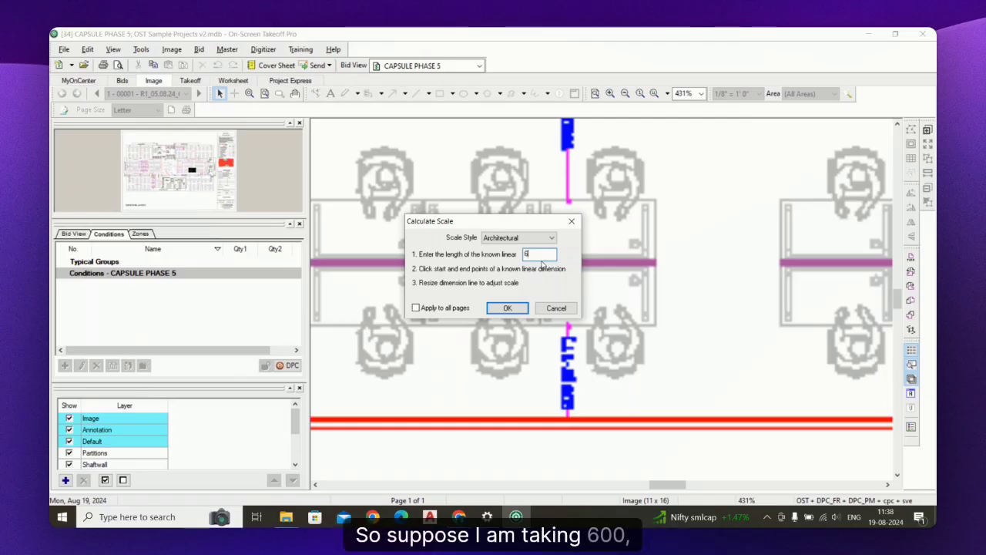
text(000)
key(BackSpace)
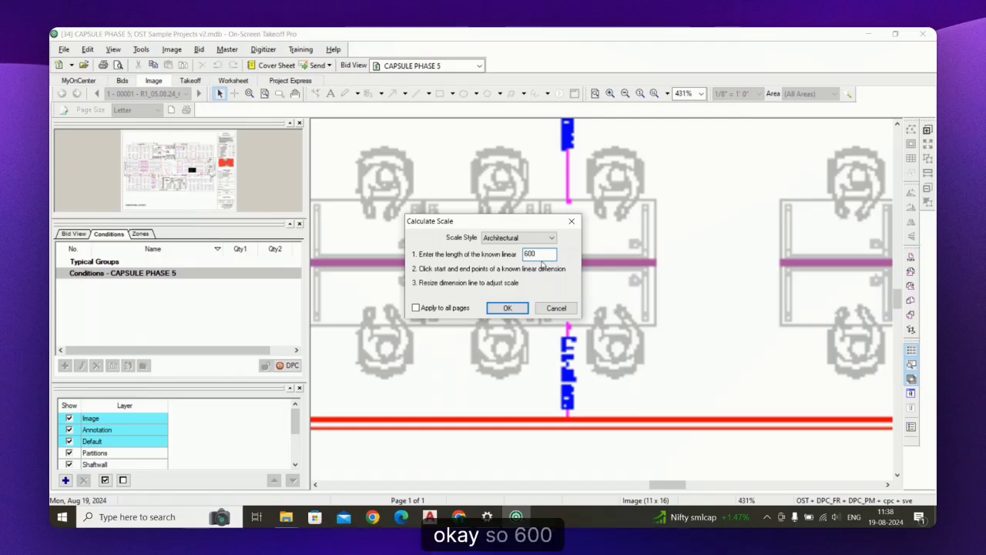
text(,)
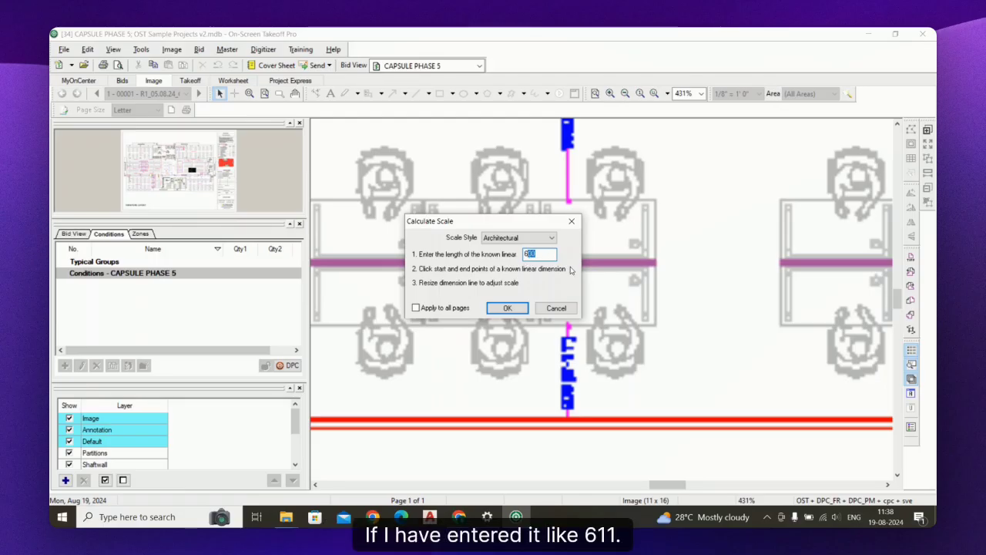
text(611)
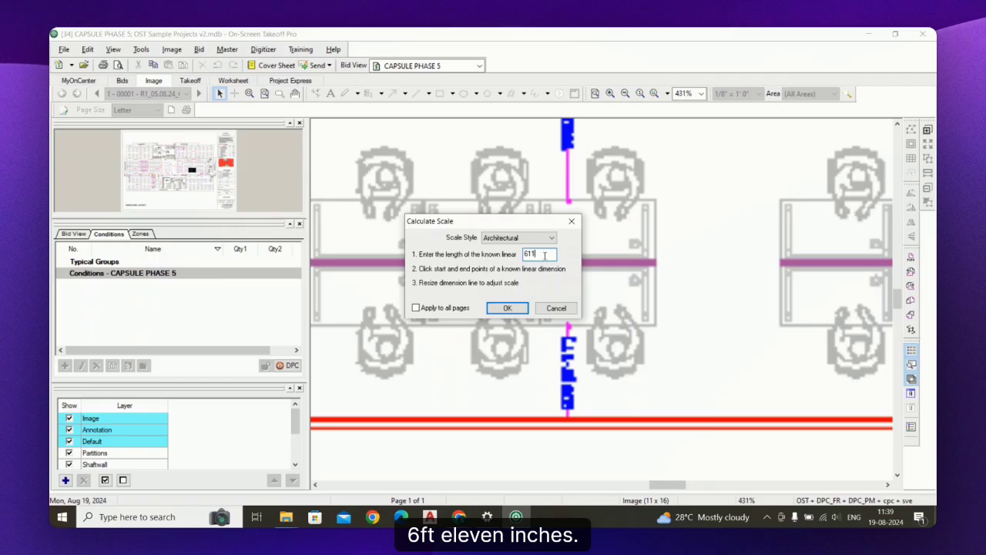
drag(545, 255, 526, 258)
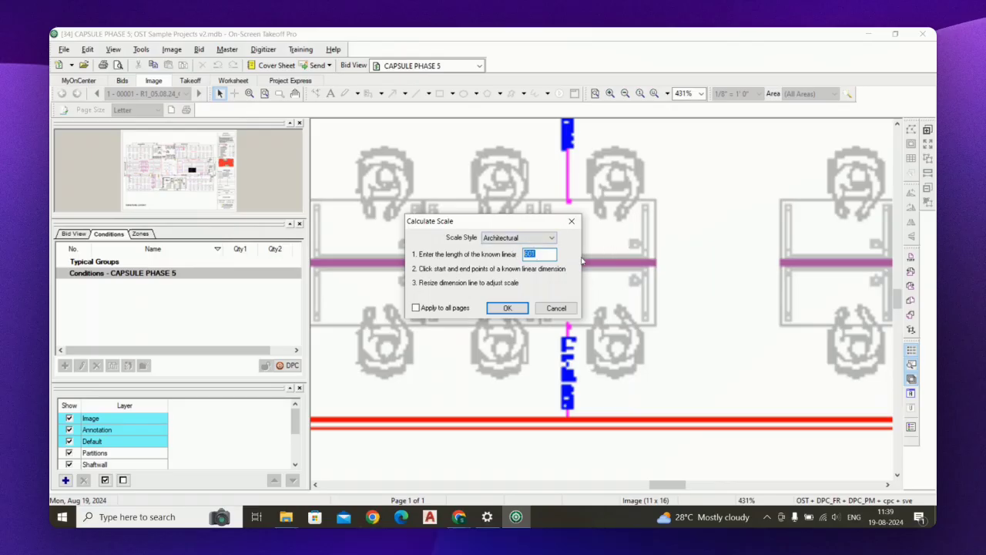
Step: Enter 200 as the known length and mark it across the end workstation's depth, from the purple partition line to the desk's lower edge
text(0)
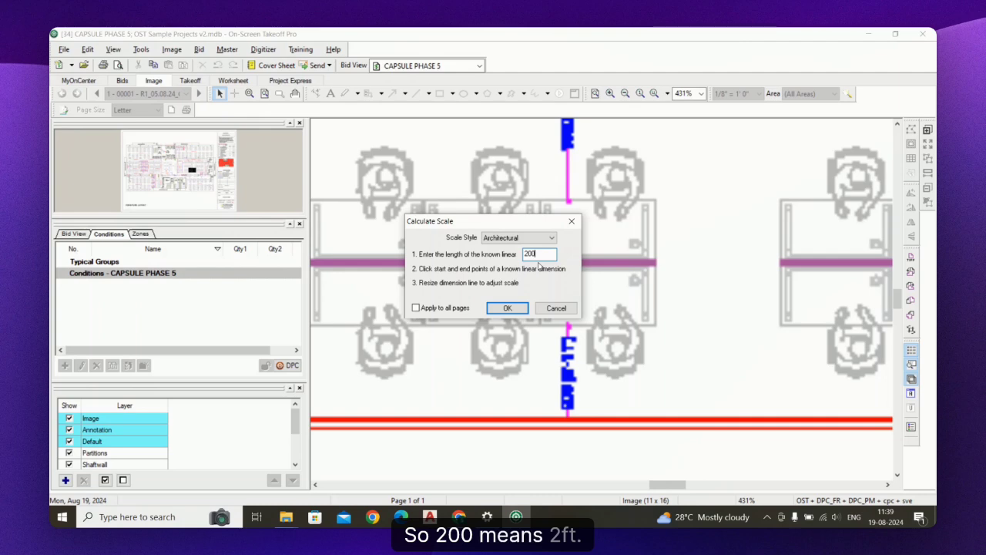
mouse_move(531, 221)
mouse_down()
mouse_move(586, 223)
mouse_move(836, 167)
mouse_move(854, 149)
mouse_up()
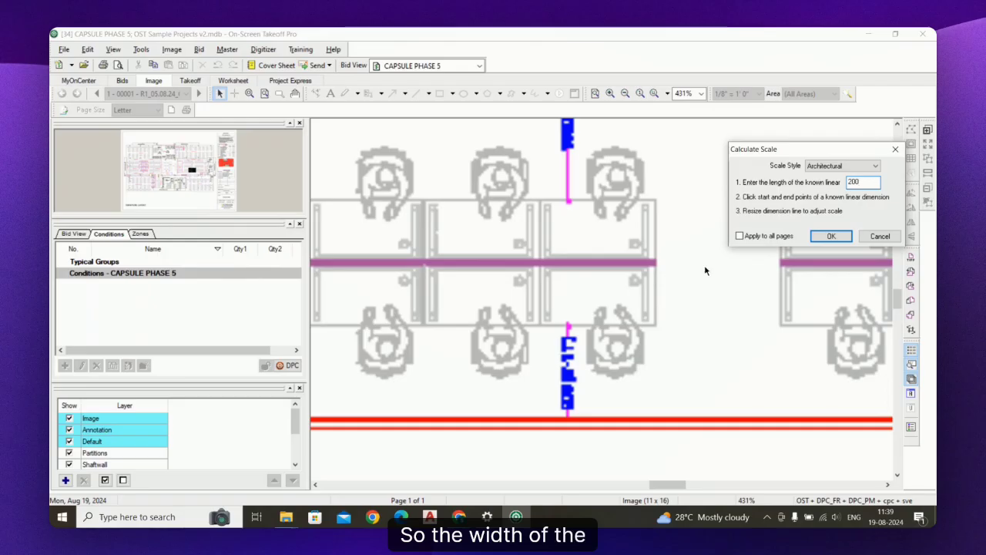
scroll(706, 273, up, 1)
scroll(698, 289, up, 1)
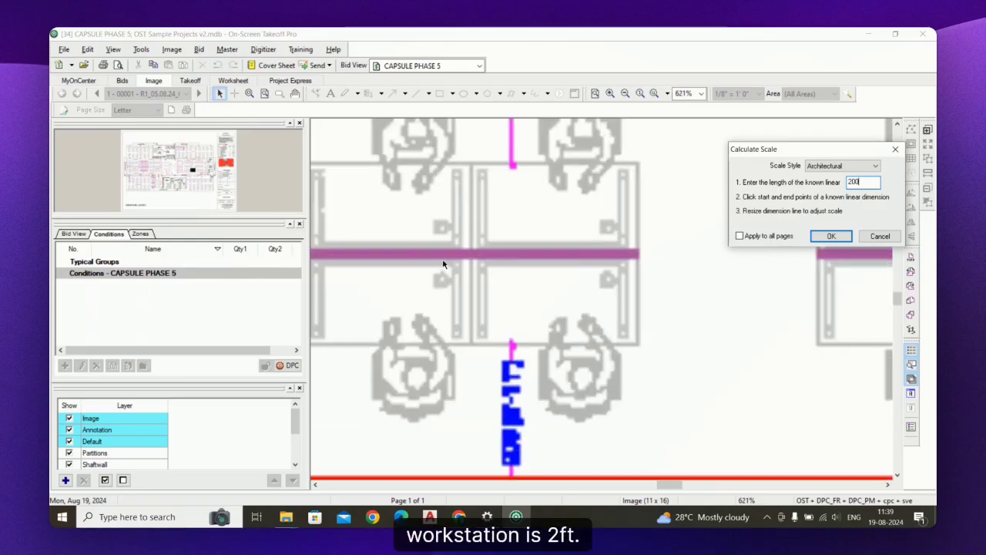
click(638, 255)
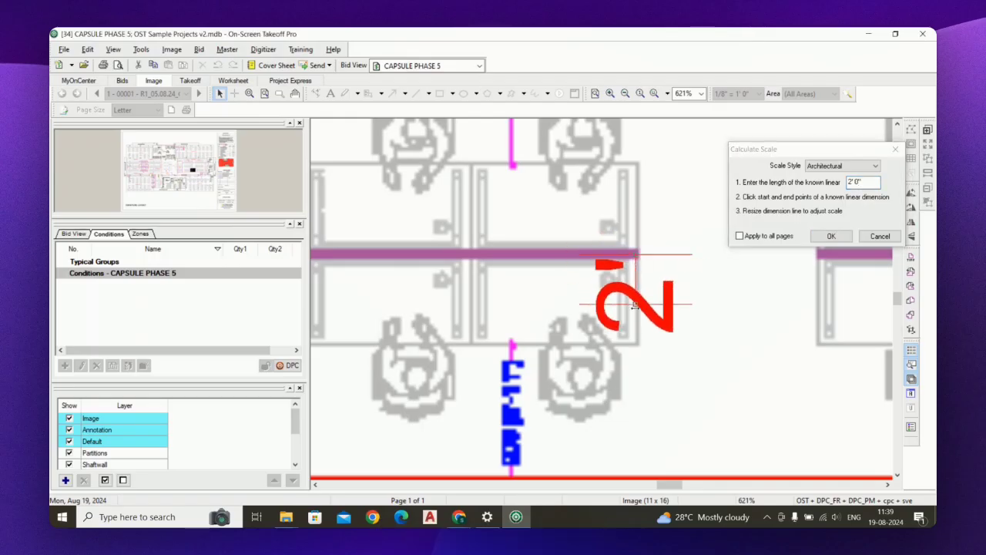
click(636, 341)
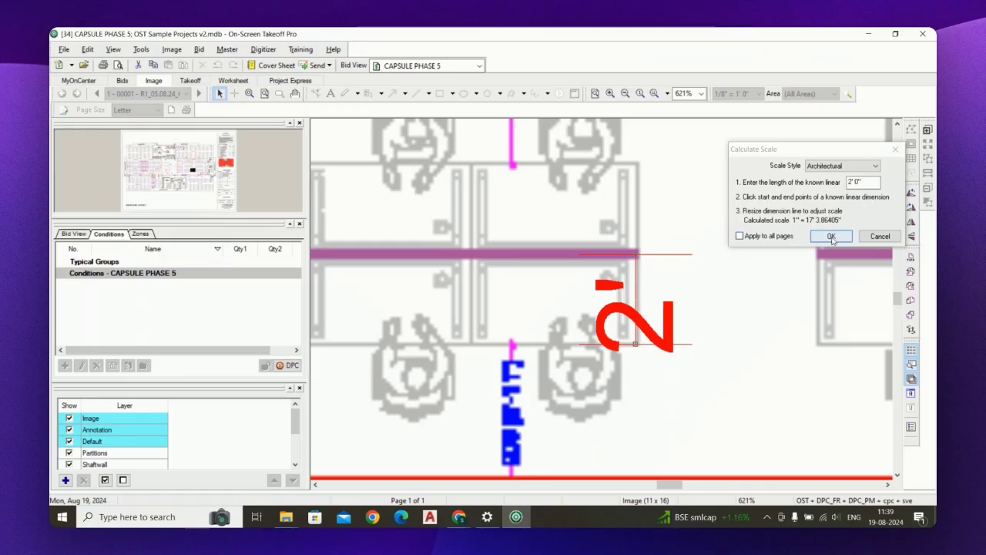
Step: Apply the calculated scale to the current page only
click(788, 237)
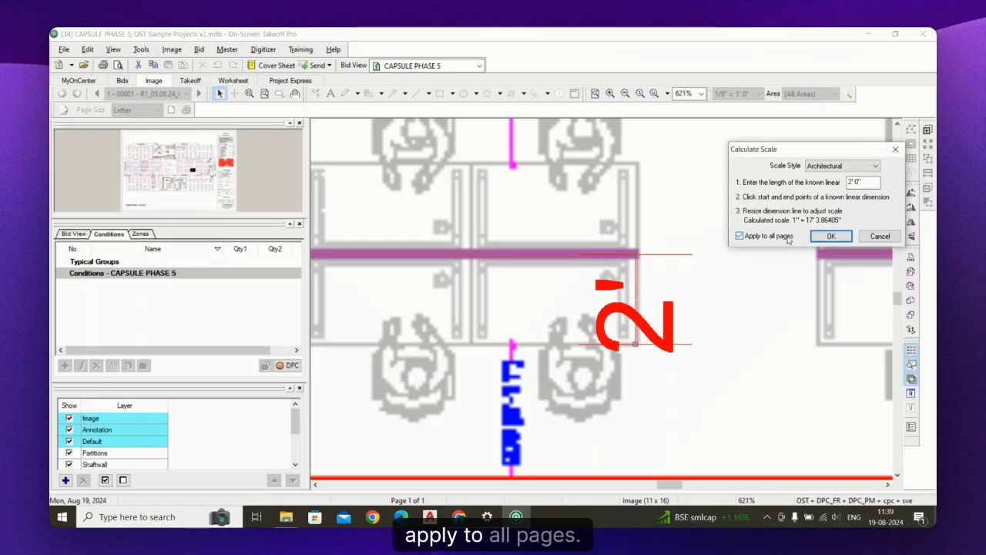
click(780, 239)
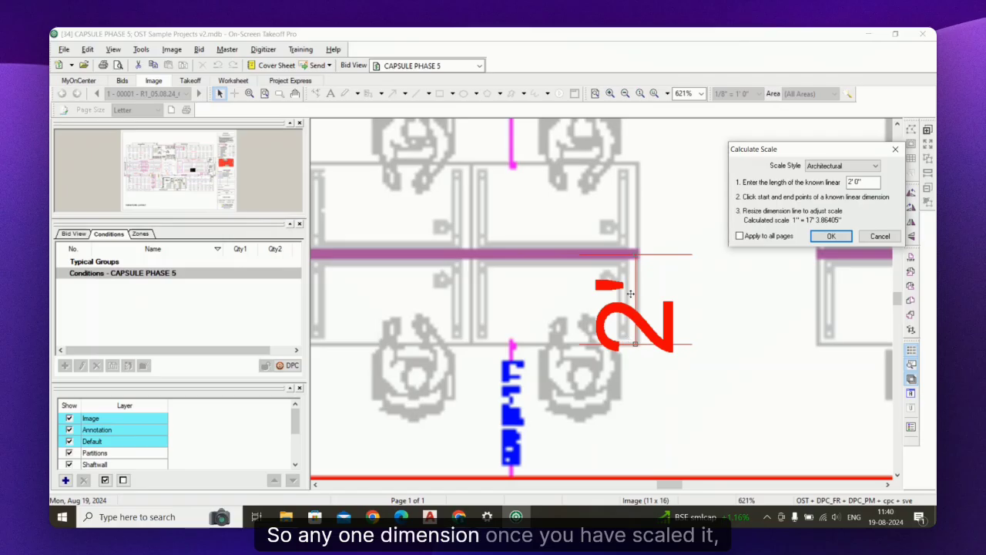
click(831, 236)
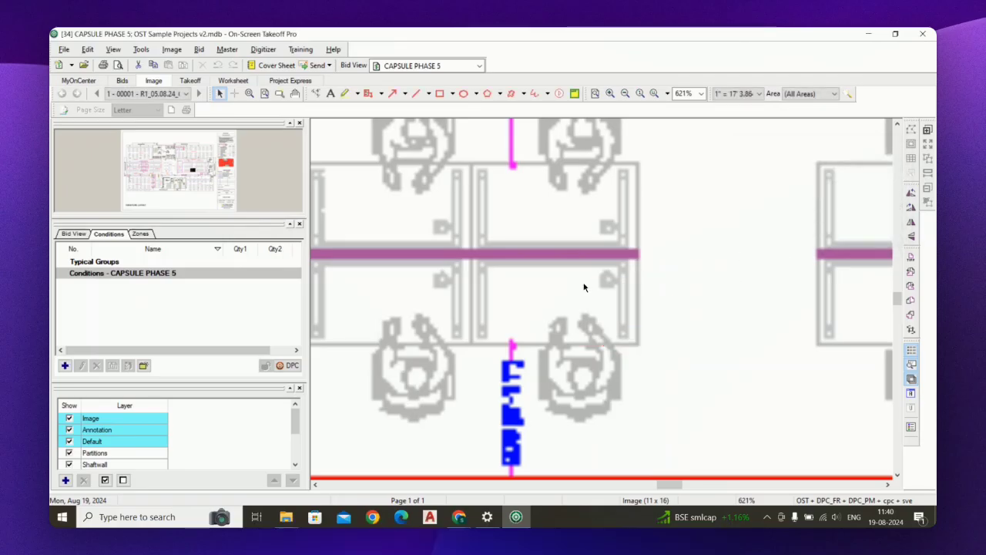
Step: Measure the end workstation's depth with the Dimension tool to cross-check the scale
scroll(583, 313, down, 5)
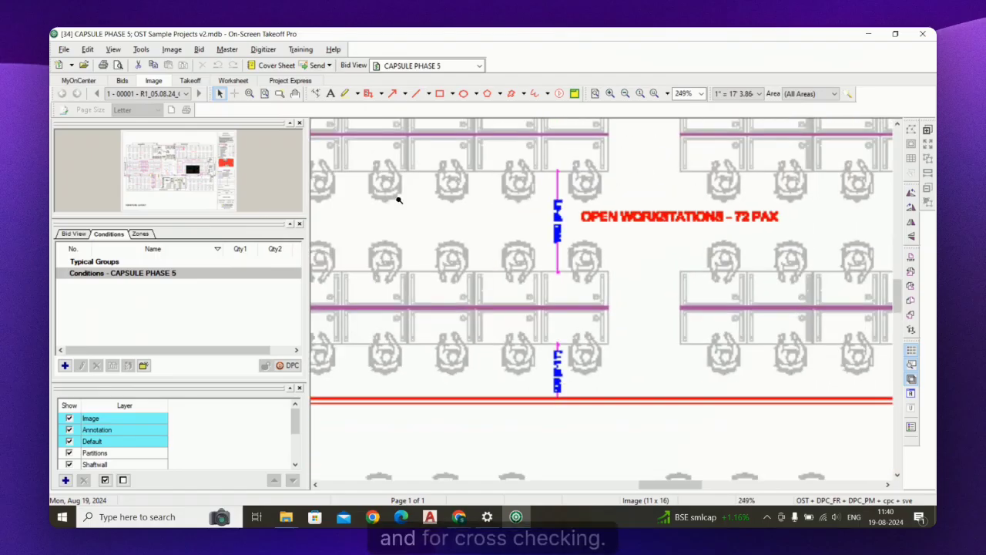
click(315, 94)
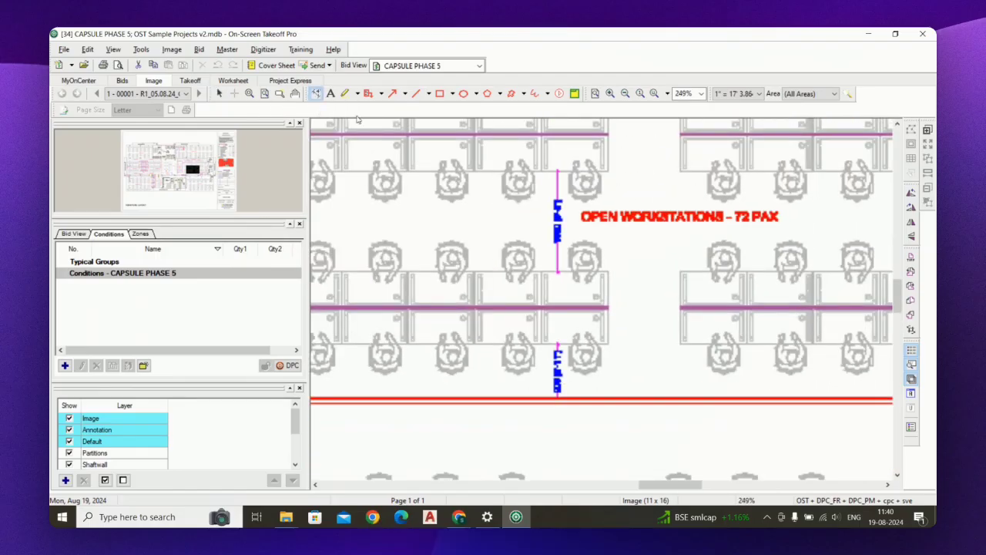
scroll(617, 301, up, 3)
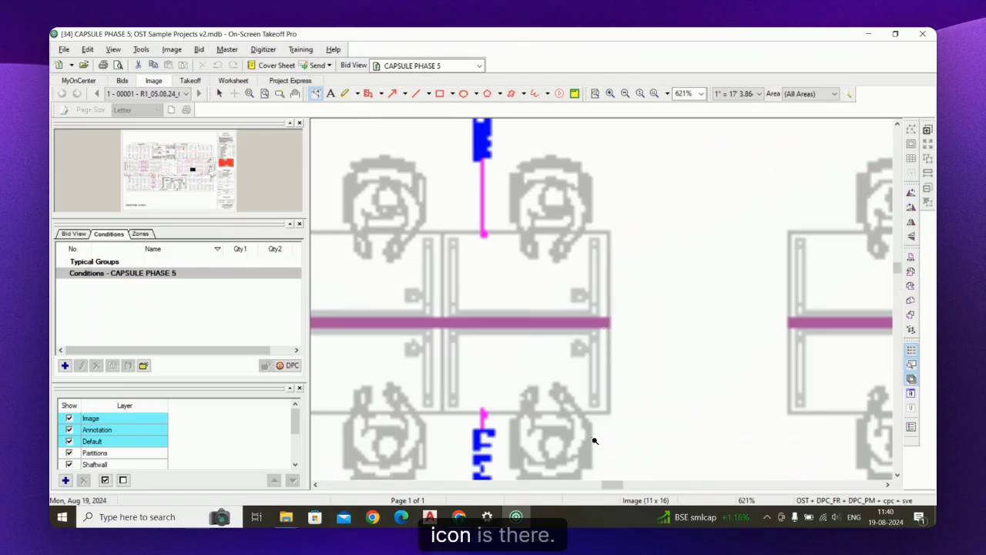
scroll(619, 403, up, 2)
drag(618, 403, 624, 255)
Step: Measure the gap between the workstation's lower edge and the red wall line beside its printed dimension
scroll(624, 331, down, 10)
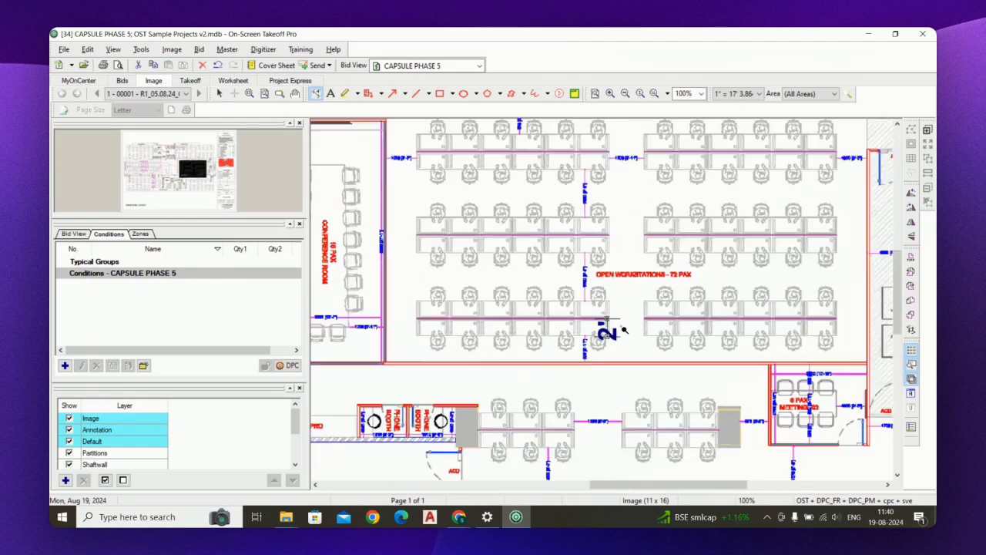
scroll(583, 332, down, 3)
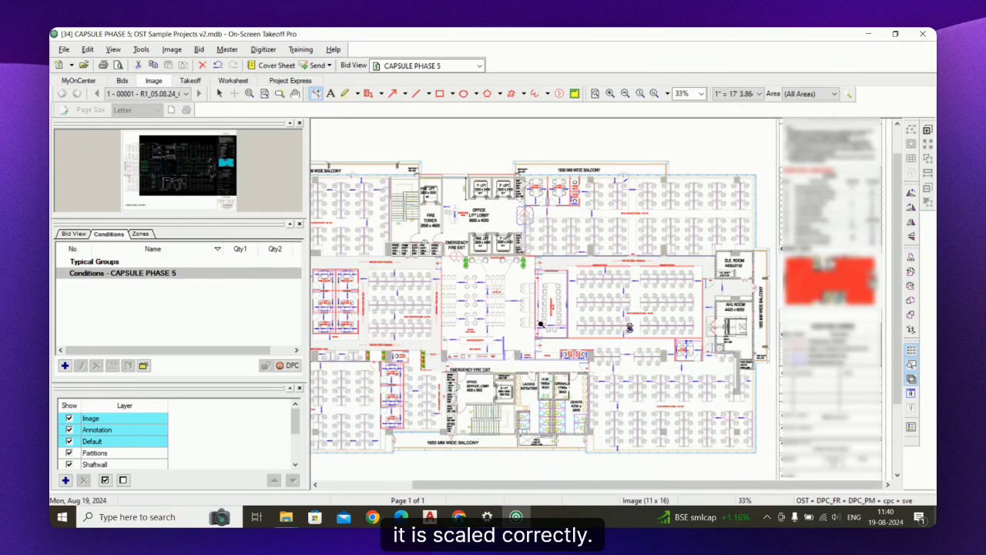
scroll(641, 329, up, 2)
scroll(641, 330, up, 8)
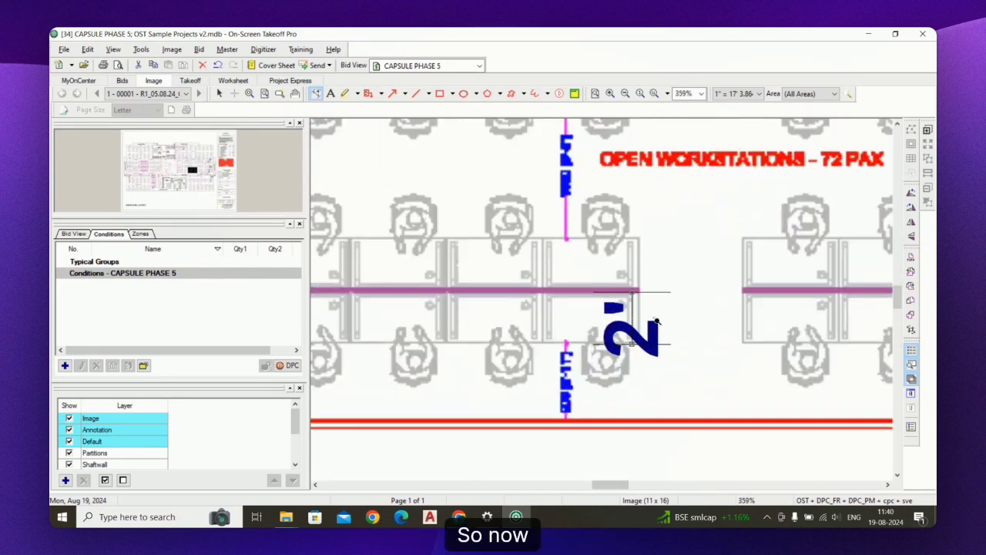
scroll(556, 313, down, 2)
scroll(500, 295, up, 2)
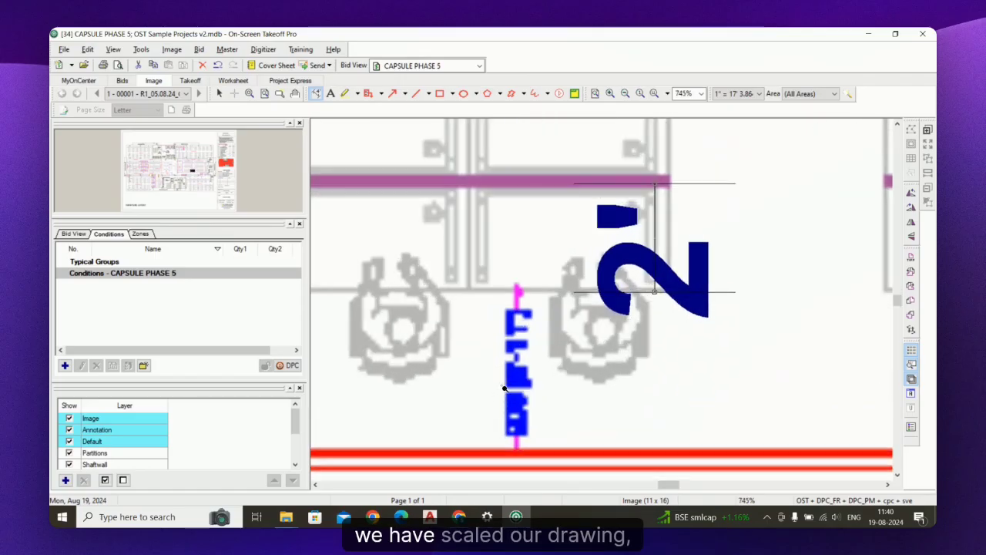
click(500, 291)
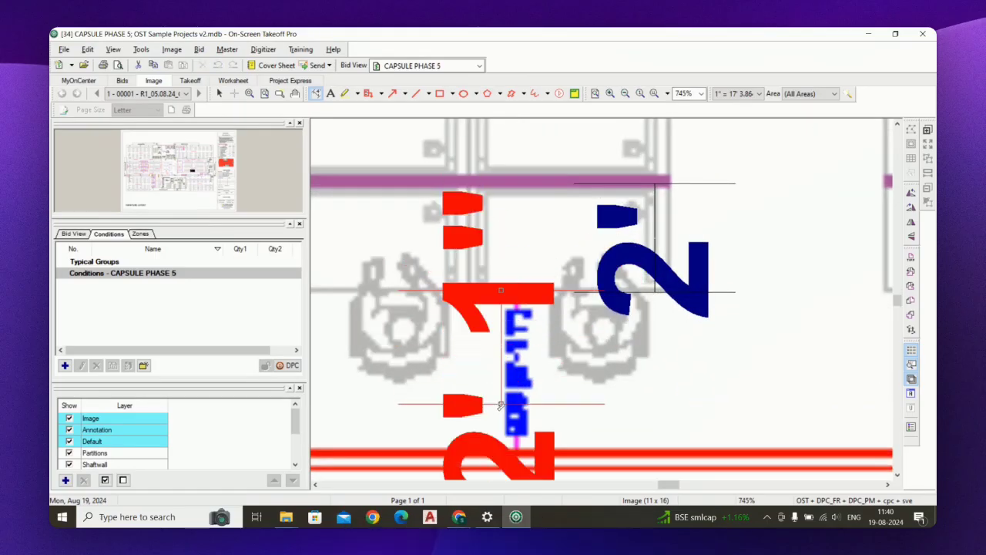
click(509, 449)
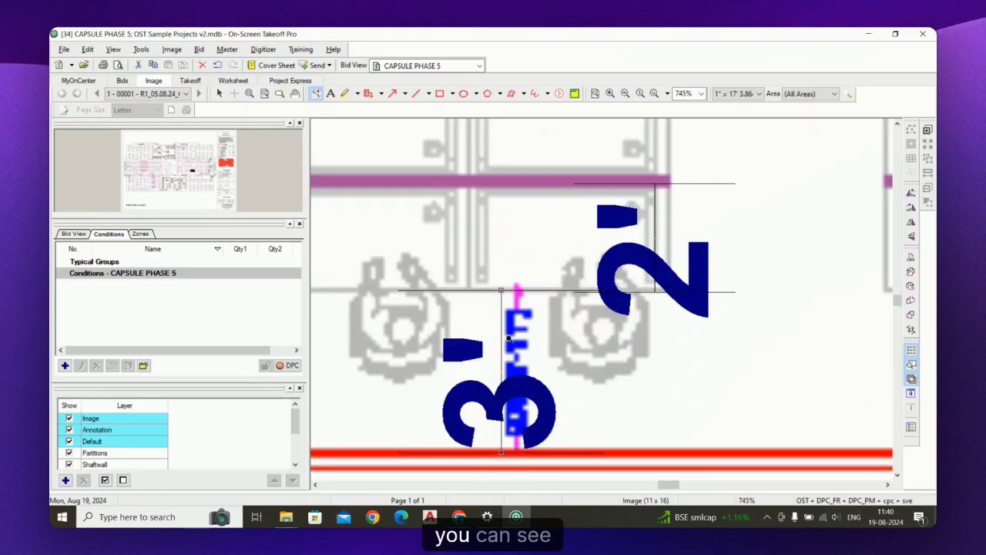
Step: Delete both check dimensions at the end workstation
scroll(657, 344, down, 2)
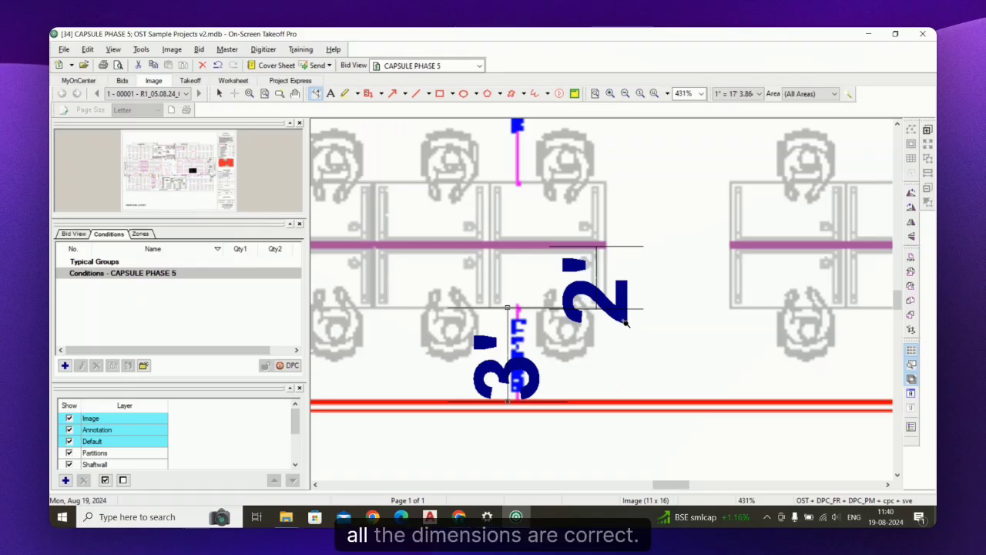
scroll(625, 330, up, 1)
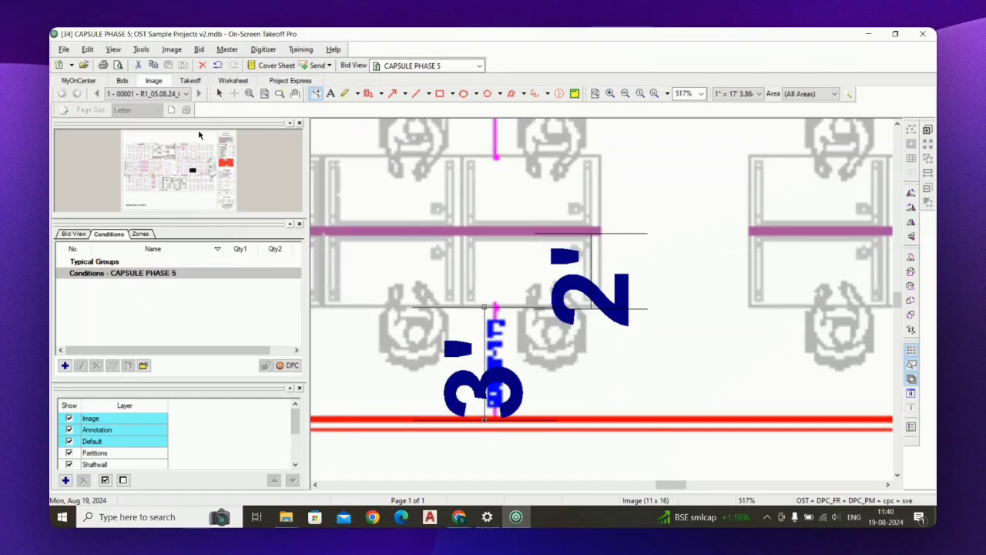
click(218, 94)
key(Delete)
click(569, 279)
key(Delete)
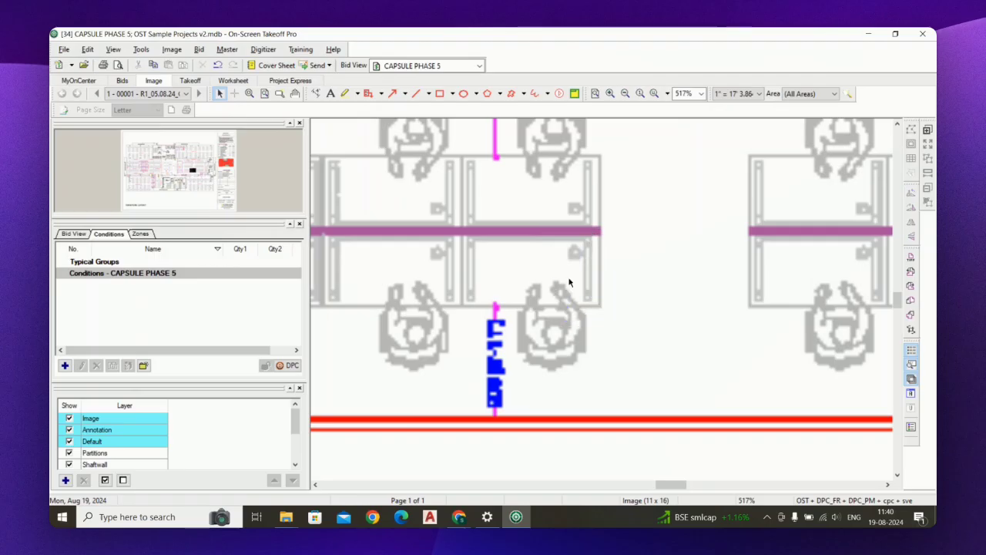
Step: Create a new linear condition in the CAPSULE PHASE 5 bid and name it GYPSUM PARTITION 10'
scroll(671, 326, down, 10)
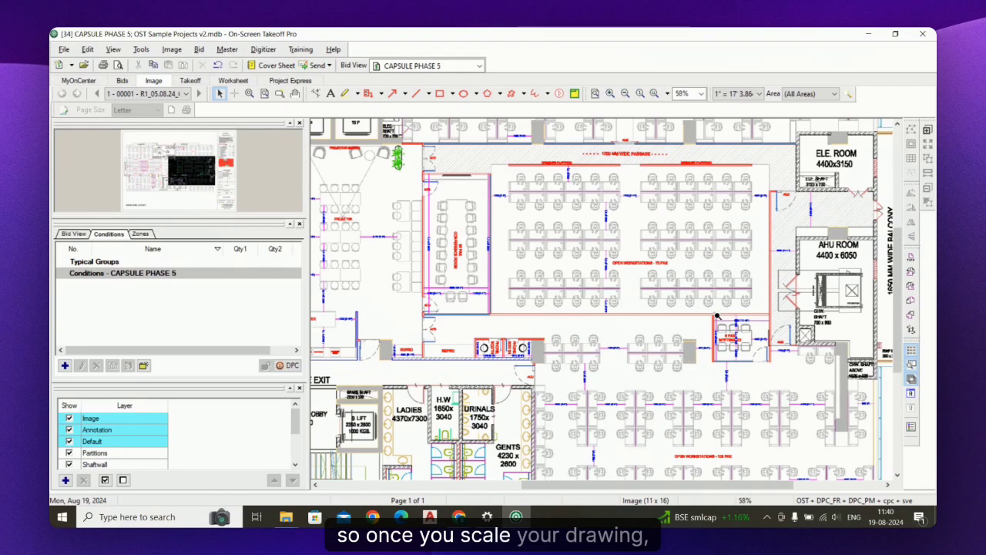
scroll(733, 319, down, 1)
scroll(548, 273, up, 1)
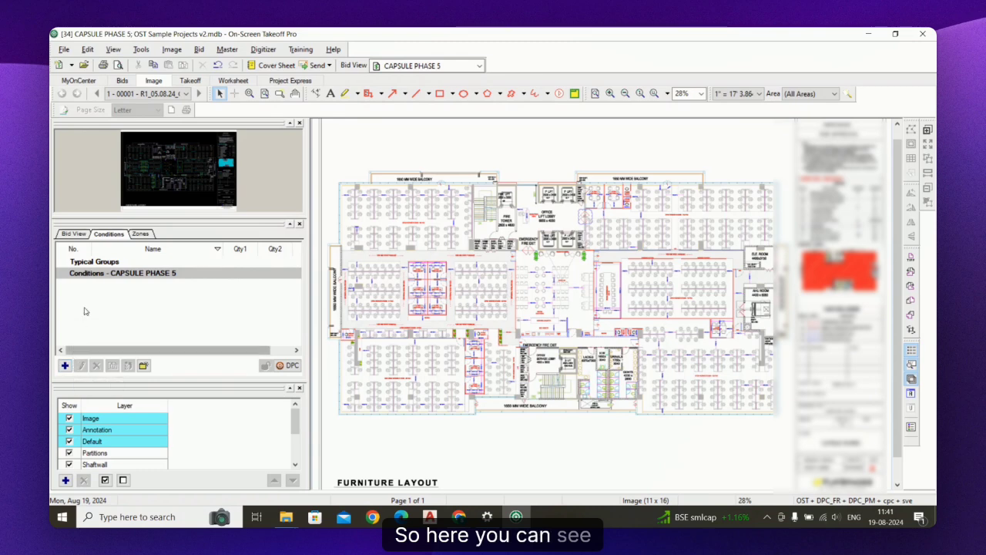
click(65, 367)
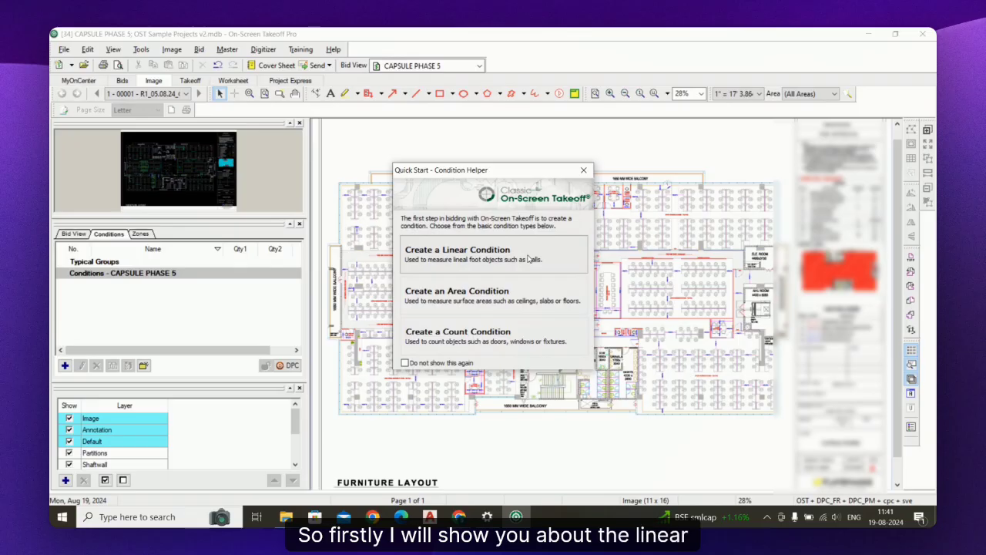
click(528, 259)
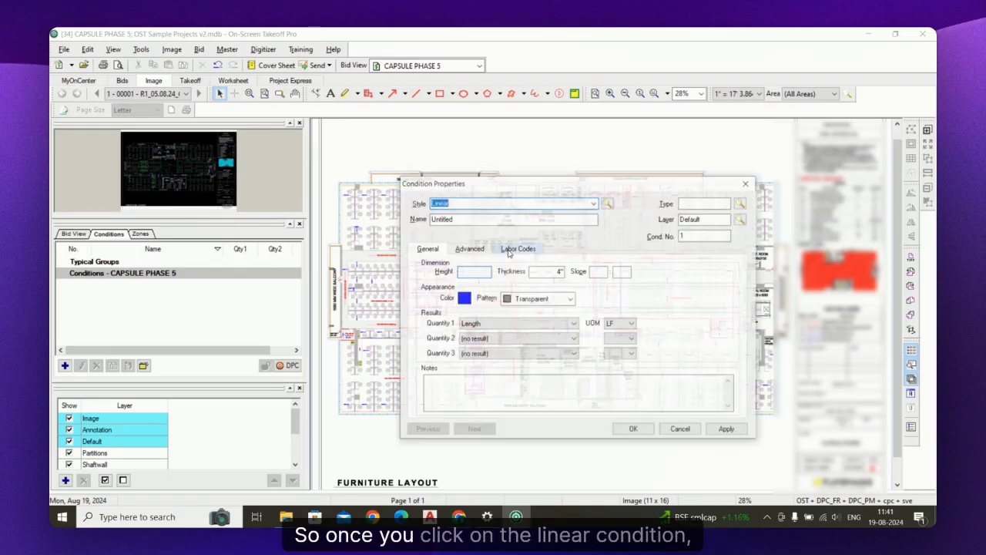
click(482, 220)
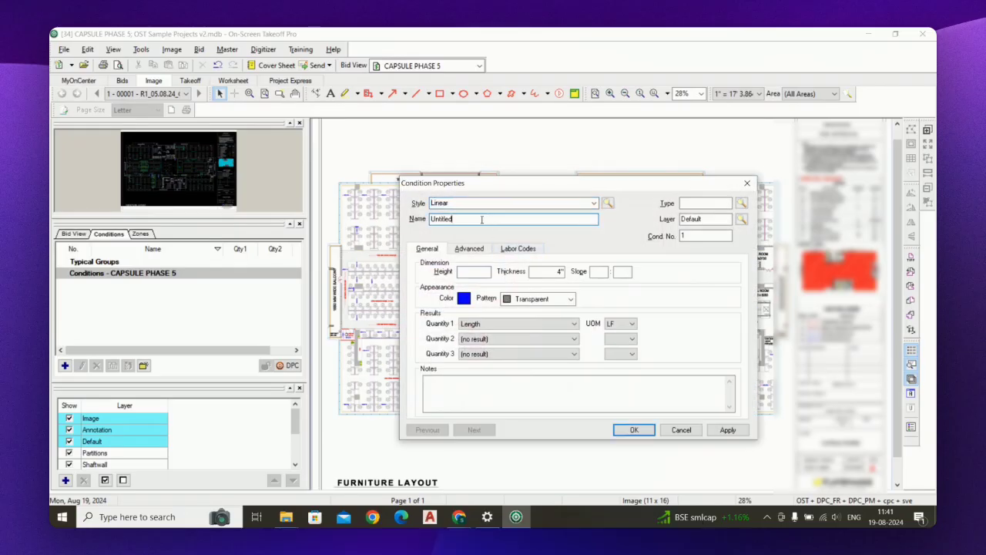
text(G)
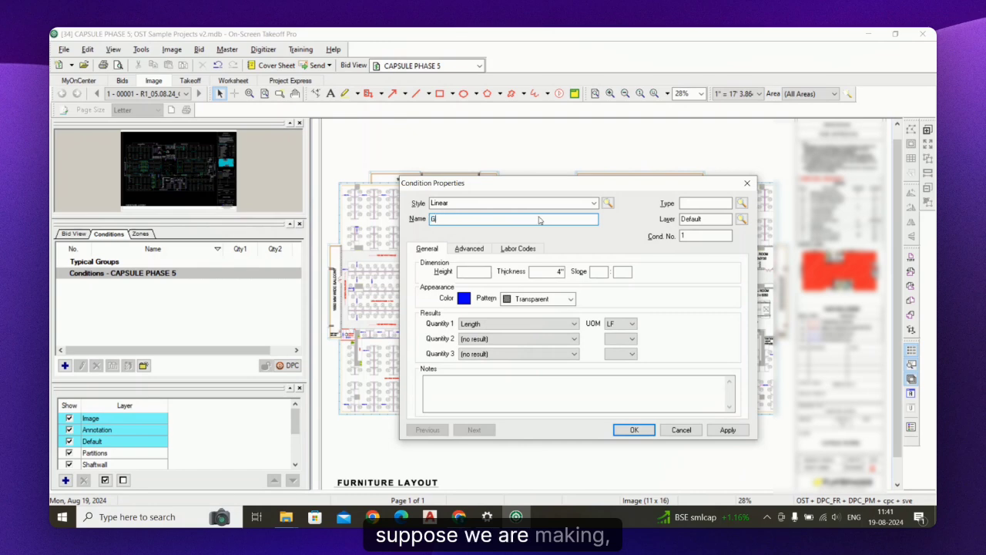
text(Y)
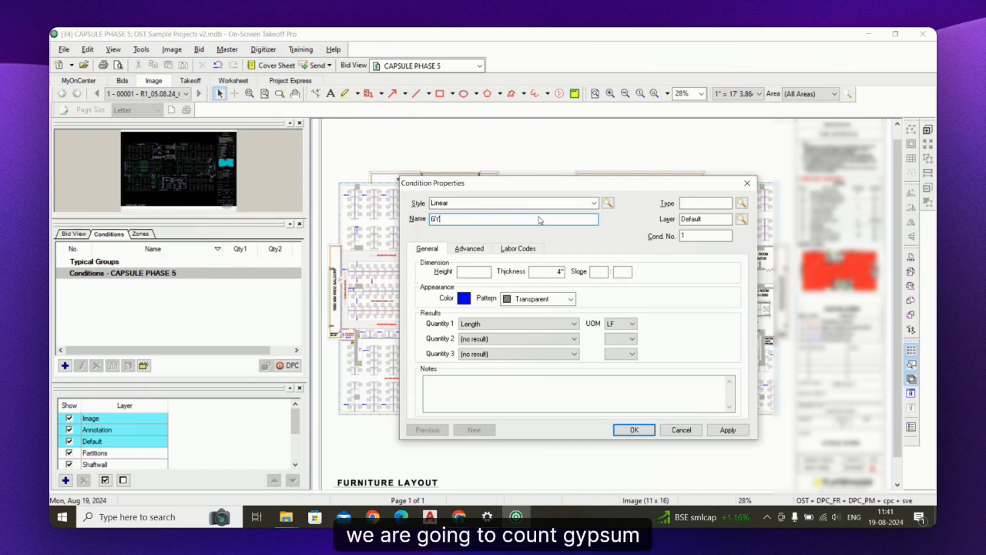
text(M)
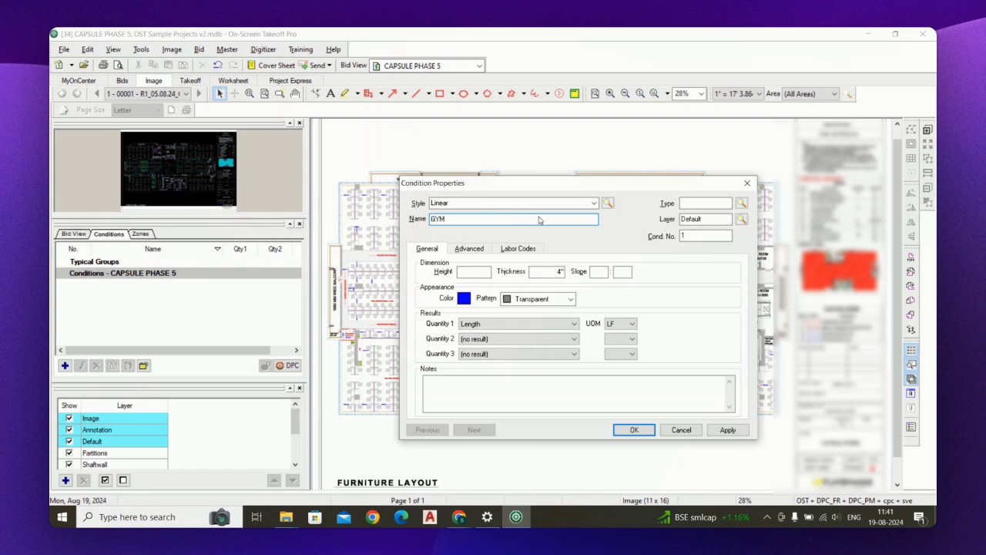
text(SUM PART)
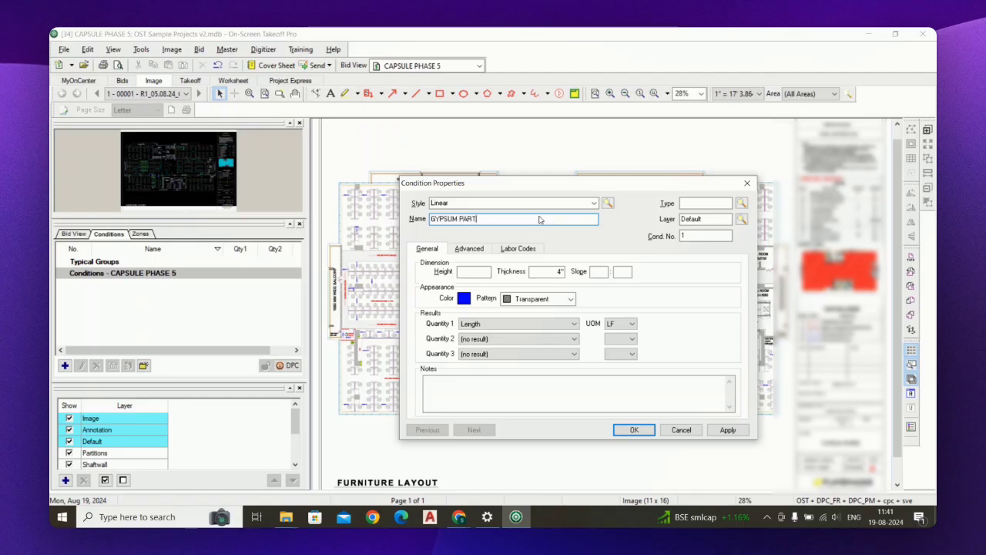
text(ITION)
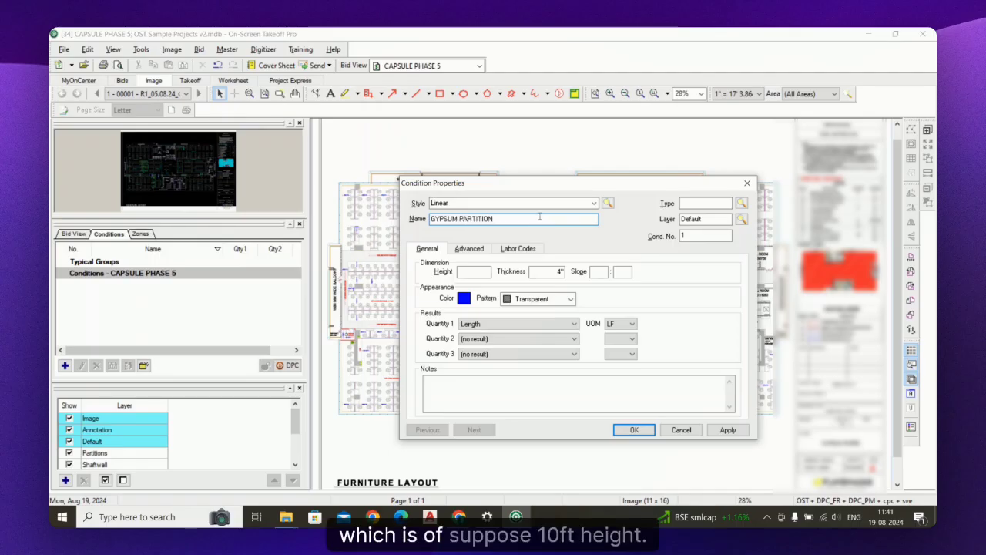
text( 10)
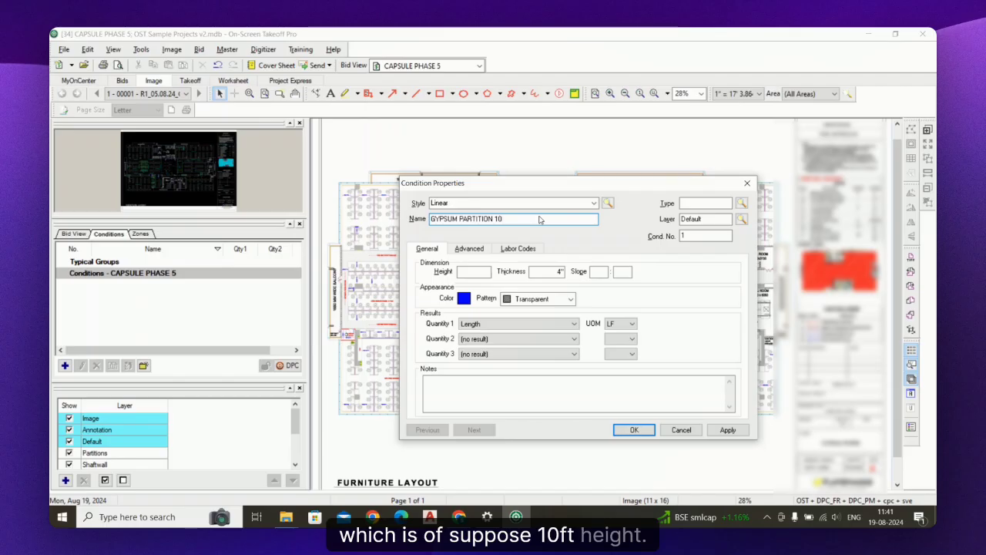
text(')
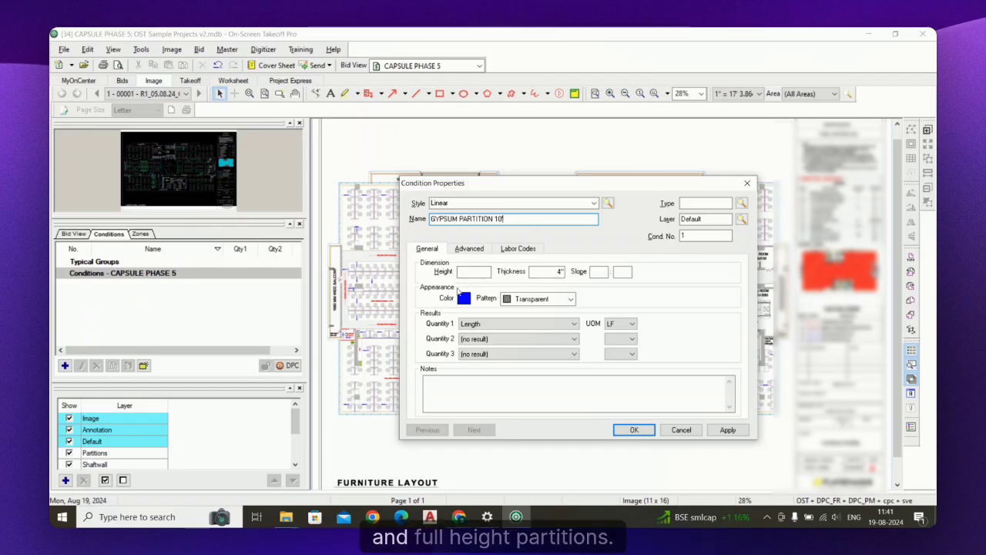
Step: Set the gypsum partition condition's height to 10' 0" and its thickness to 3"
click(475, 272)
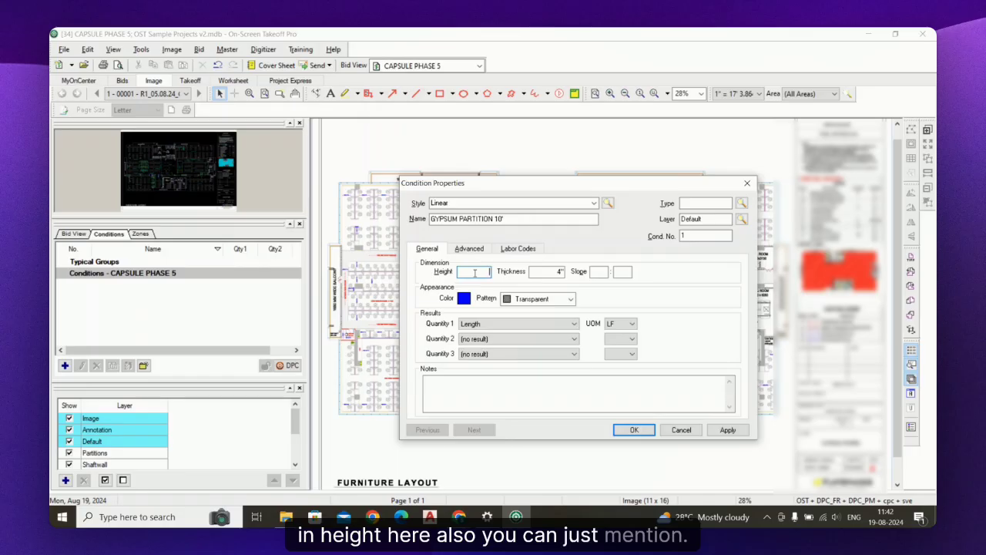
text(1000)
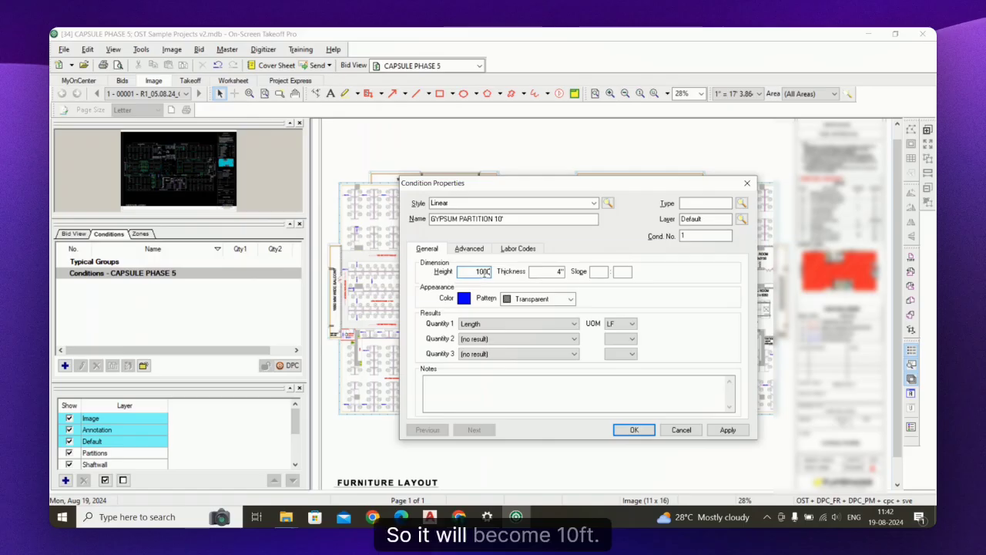
double_click(534, 270)
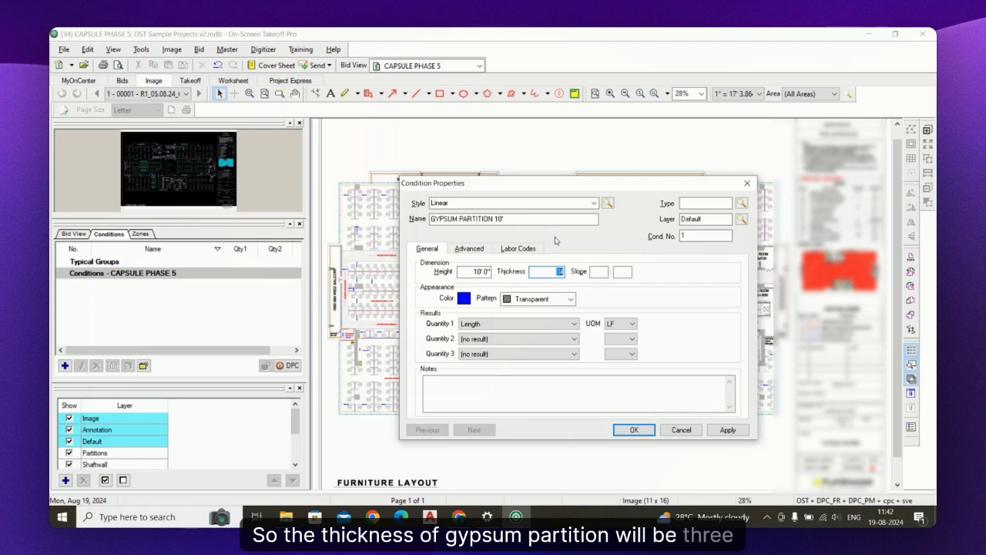
text(3")
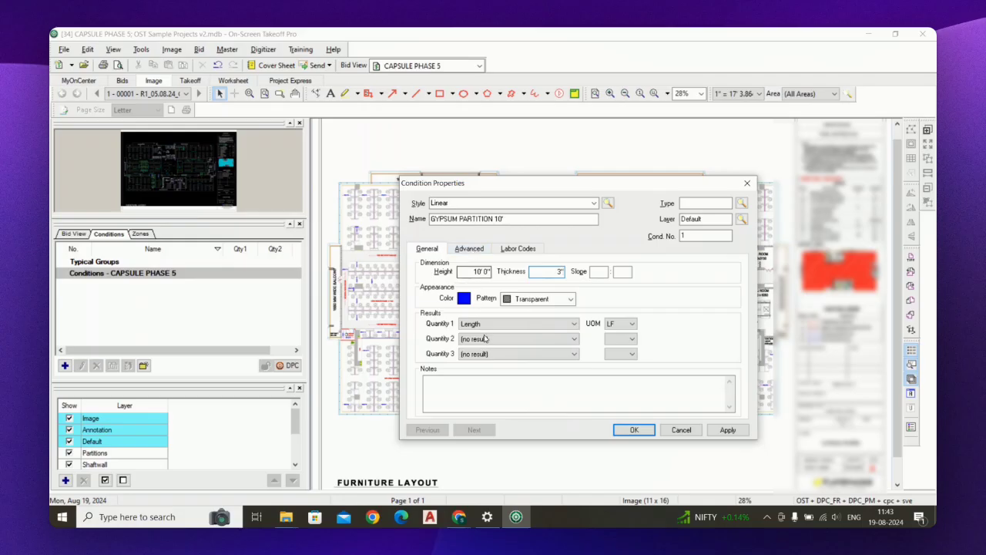
Step: Set the gypsum partition condition's display color to the basic red
click(464, 298)
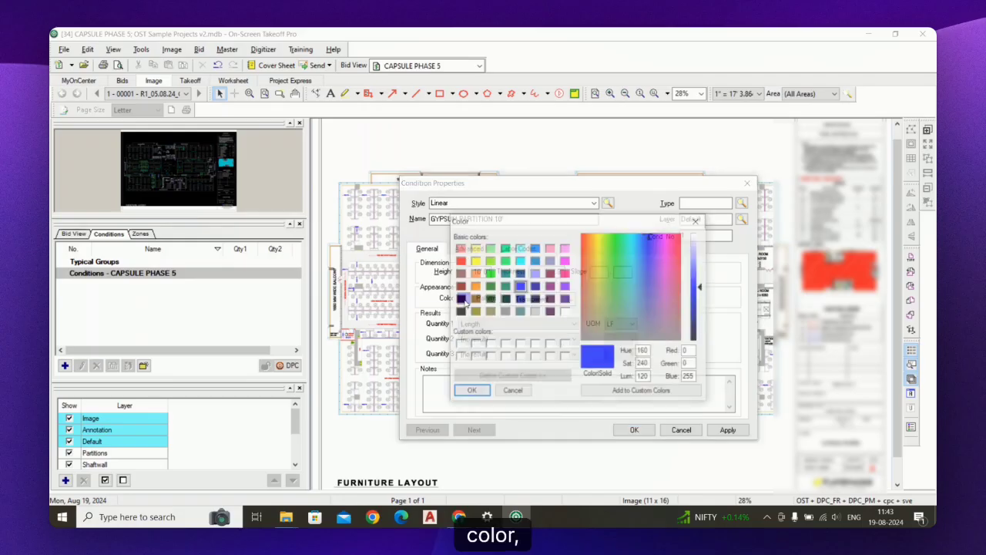
click(460, 260)
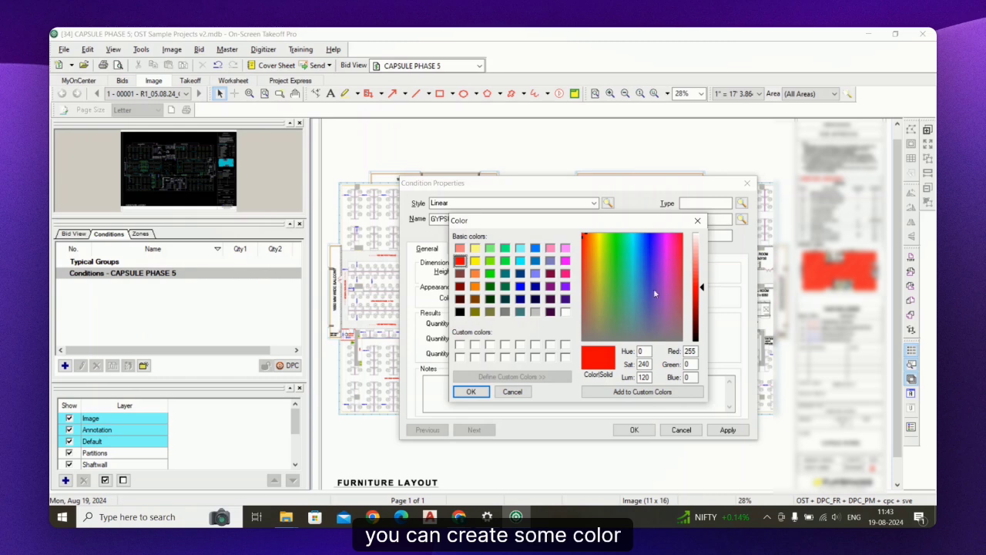
click(485, 392)
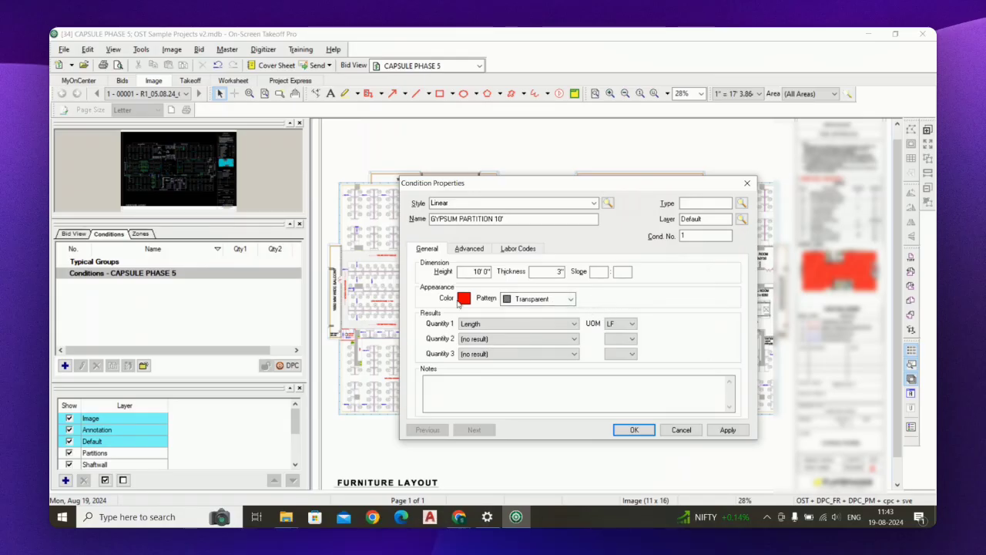
Step: Set the condition's Quantity 1 result to Length in LF and leave Quantity 2 without a result
click(555, 325)
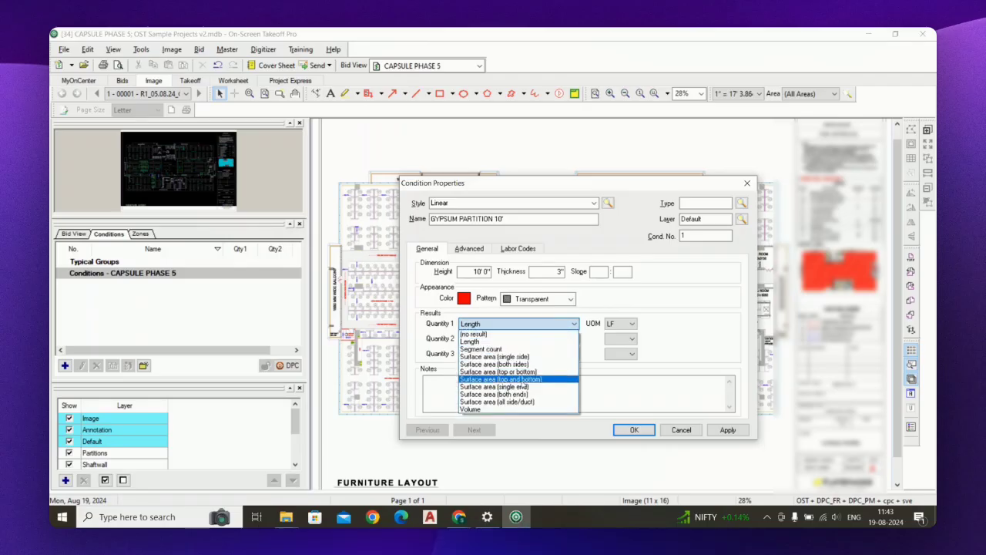
click(493, 341)
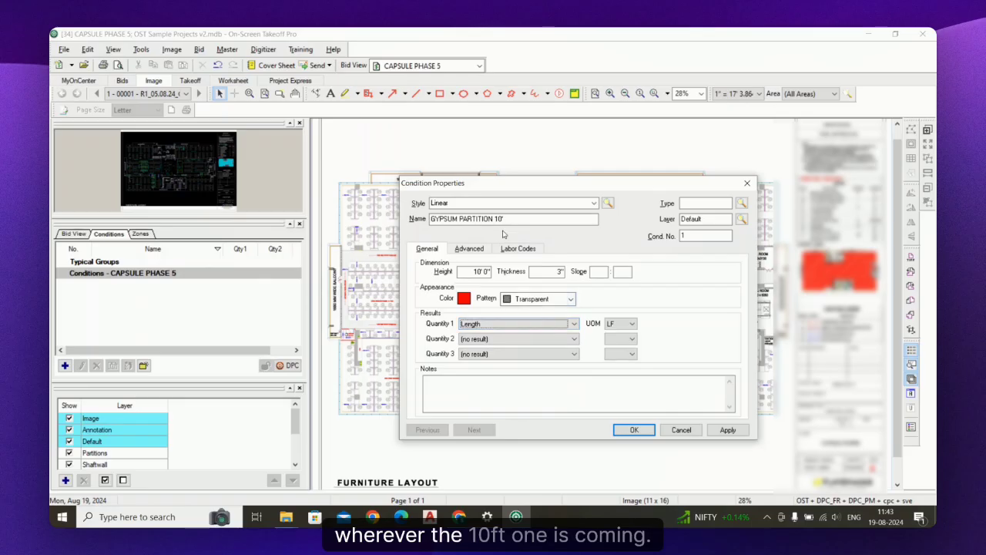
click(615, 328)
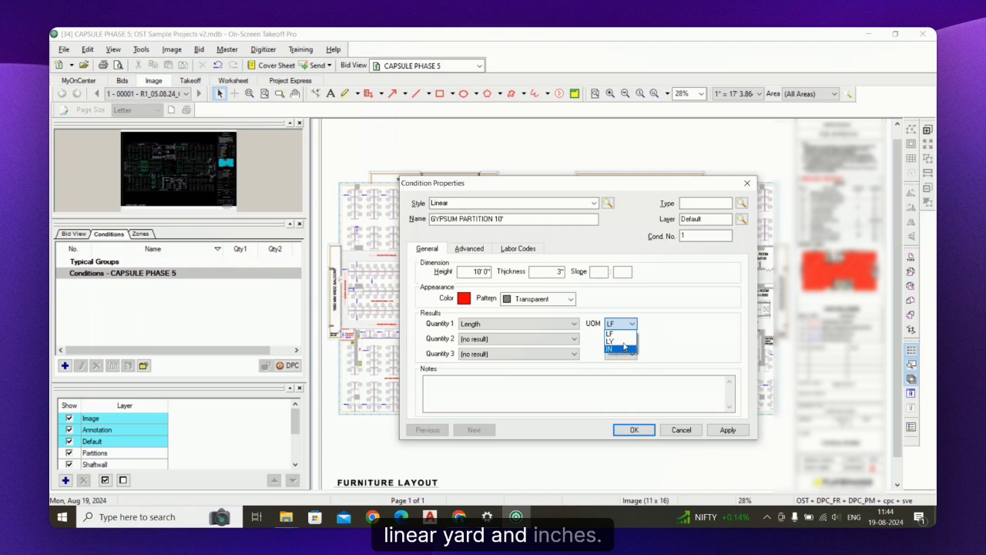
click(616, 333)
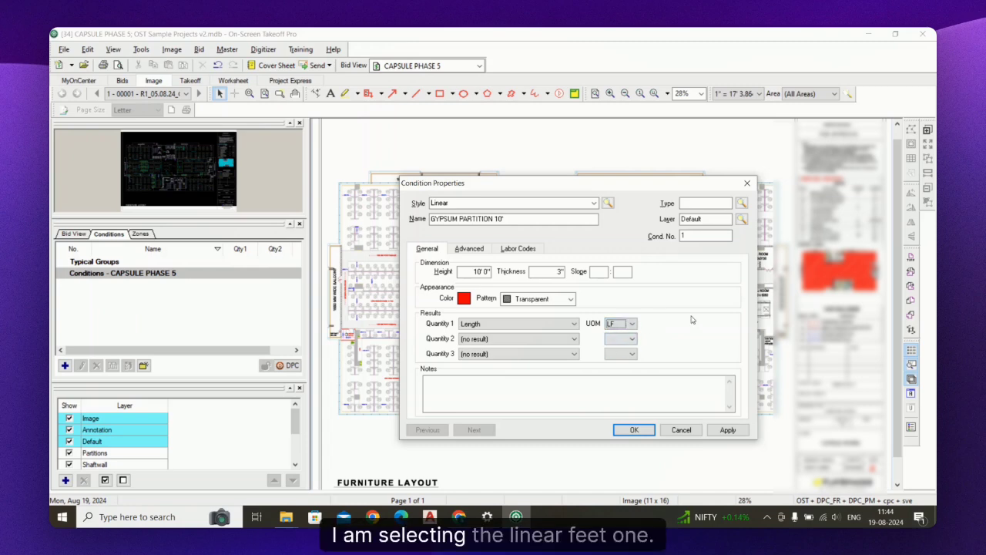
click(479, 339)
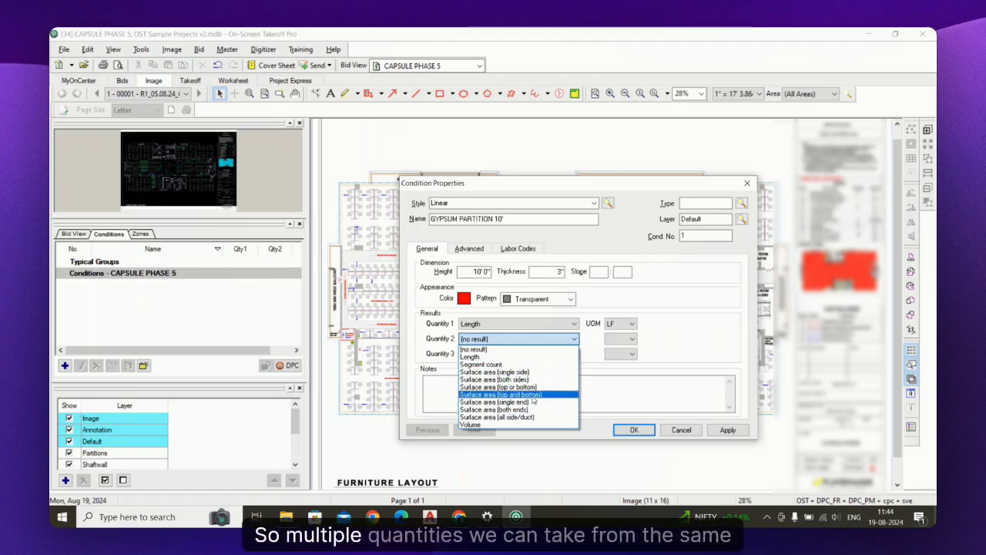
click(670, 350)
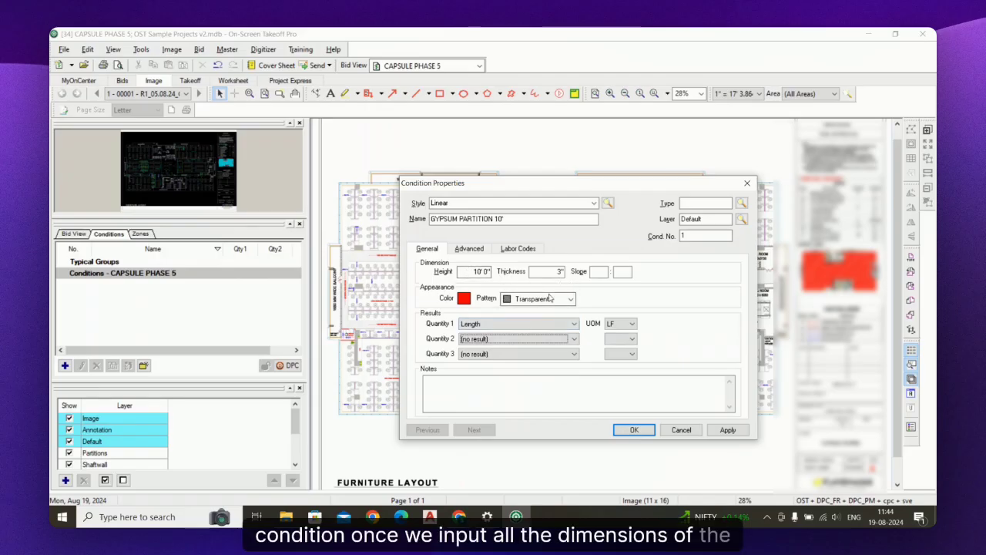
Step: Set the connect tolerance in the condition's advanced properties to 1"
click(477, 251)
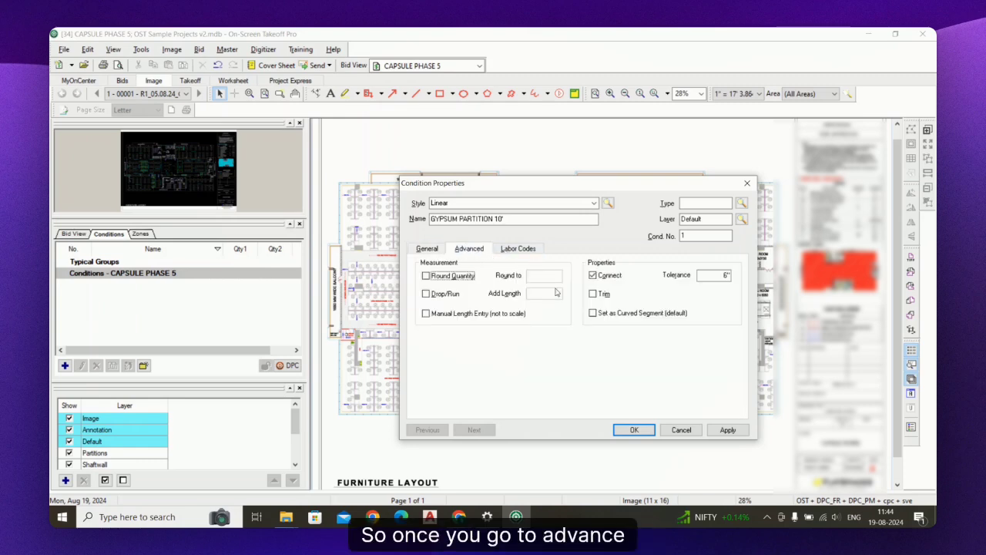
click(708, 275)
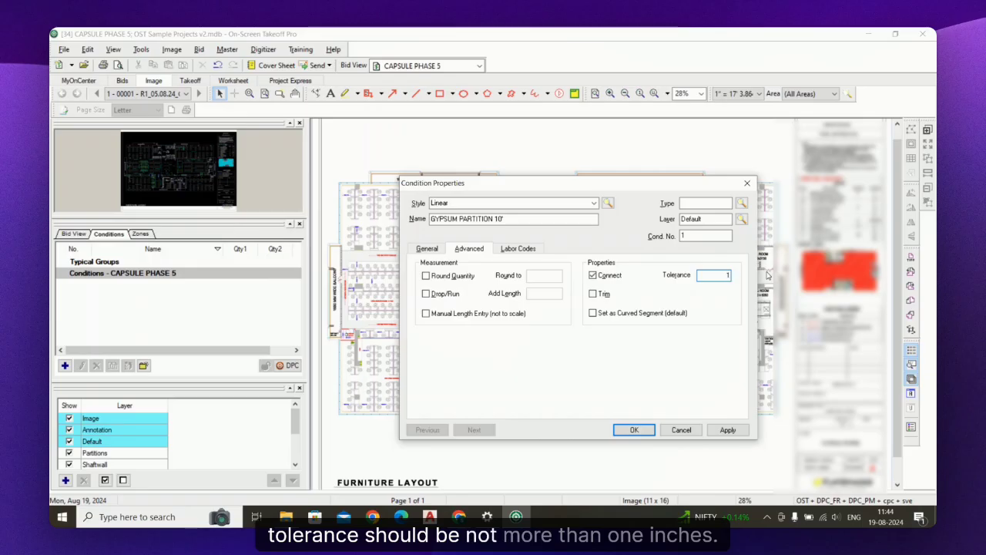
text(")
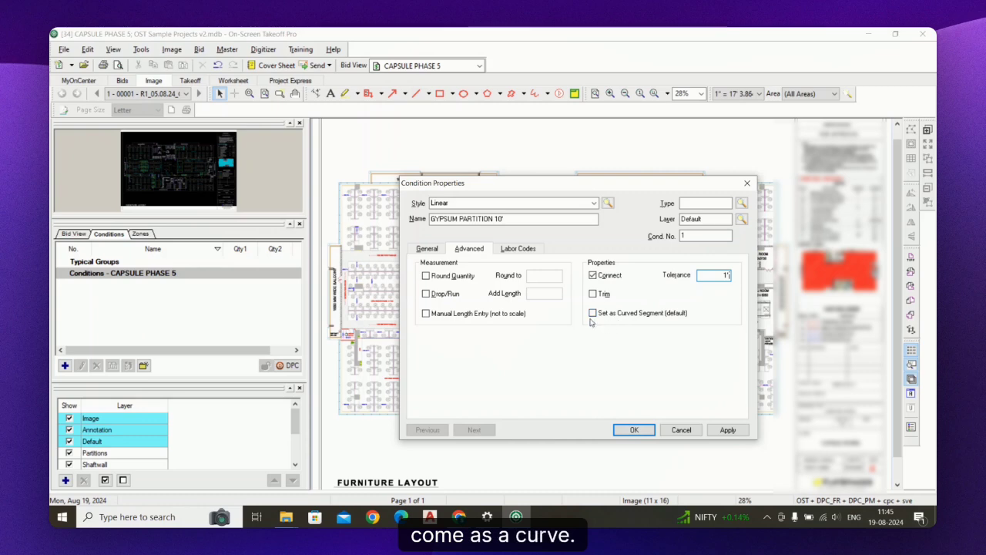
click(529, 249)
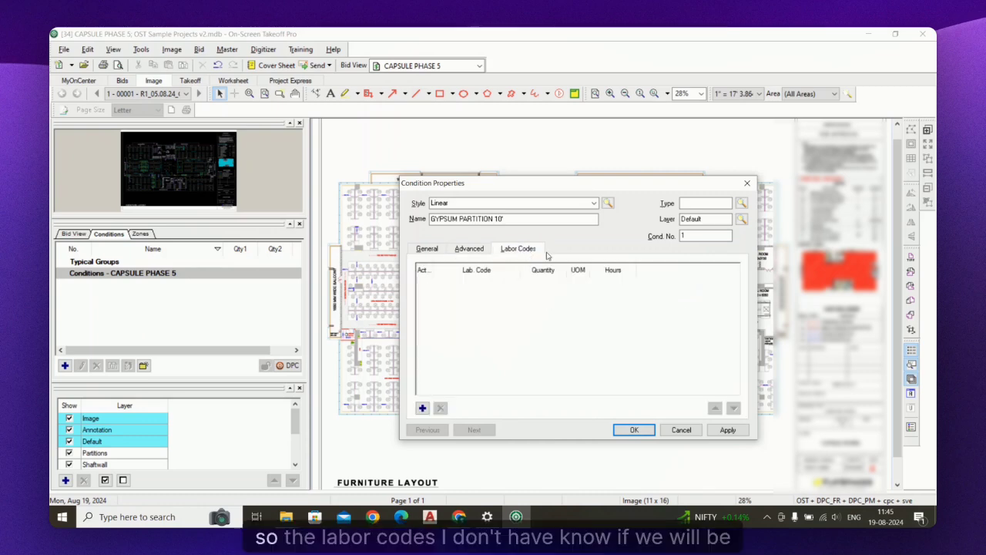
click(470, 249)
click(427, 249)
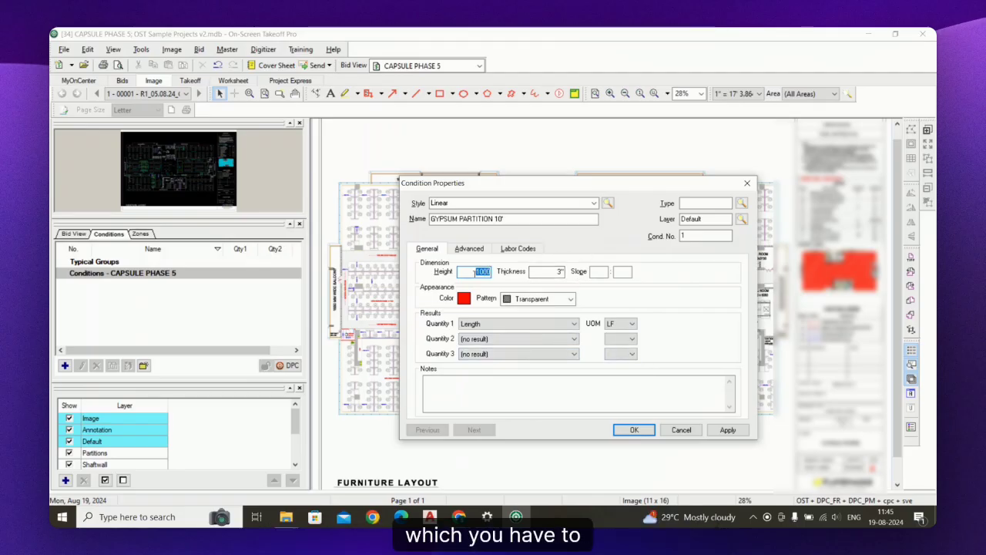
click(475, 272)
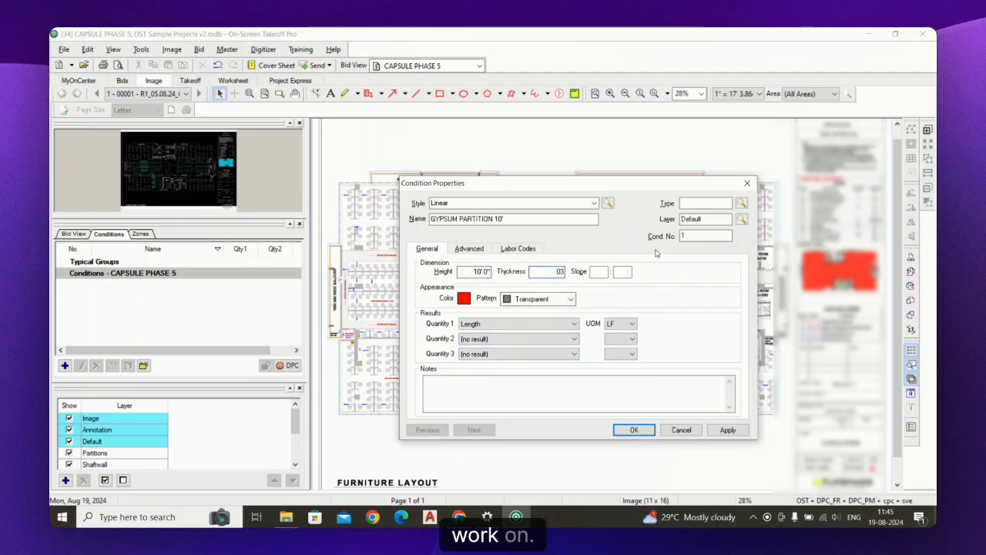
Step: Search the condition types for PART and highlight the existing PARTITION type
click(689, 203)
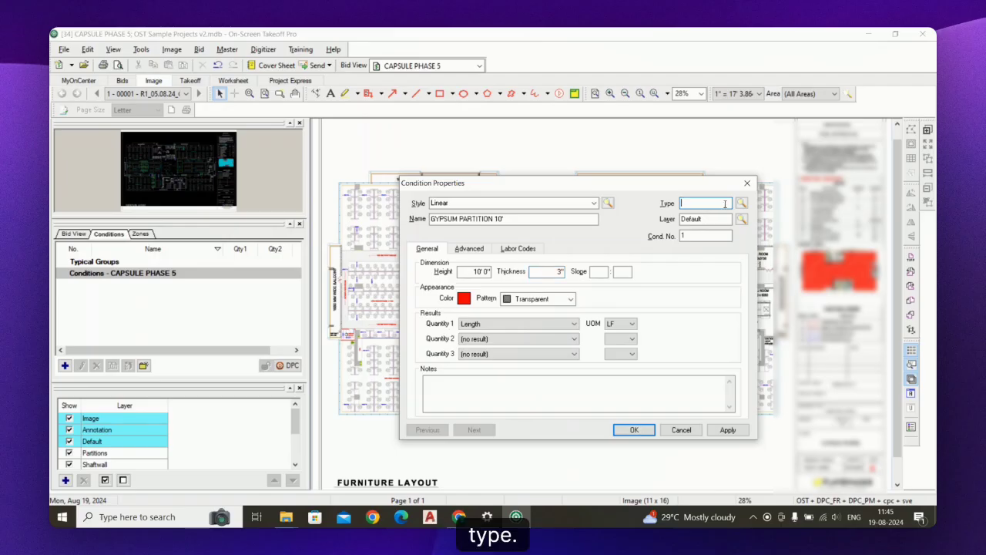
click(742, 203)
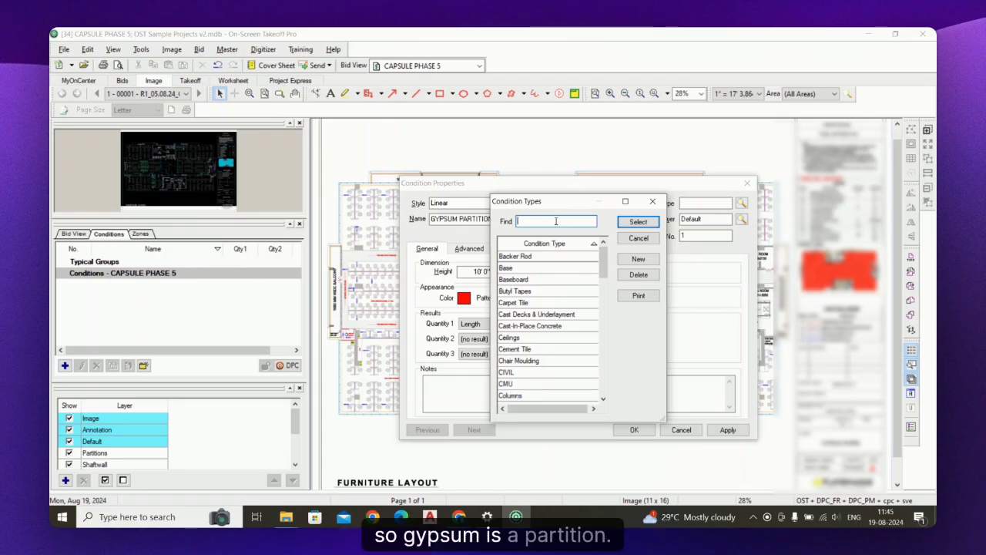
text(PART)
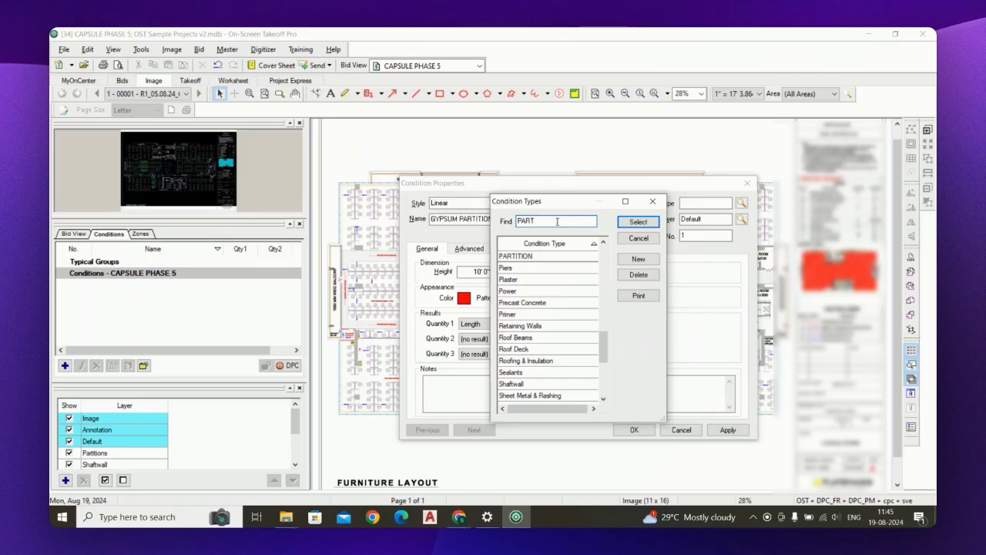
click(553, 256)
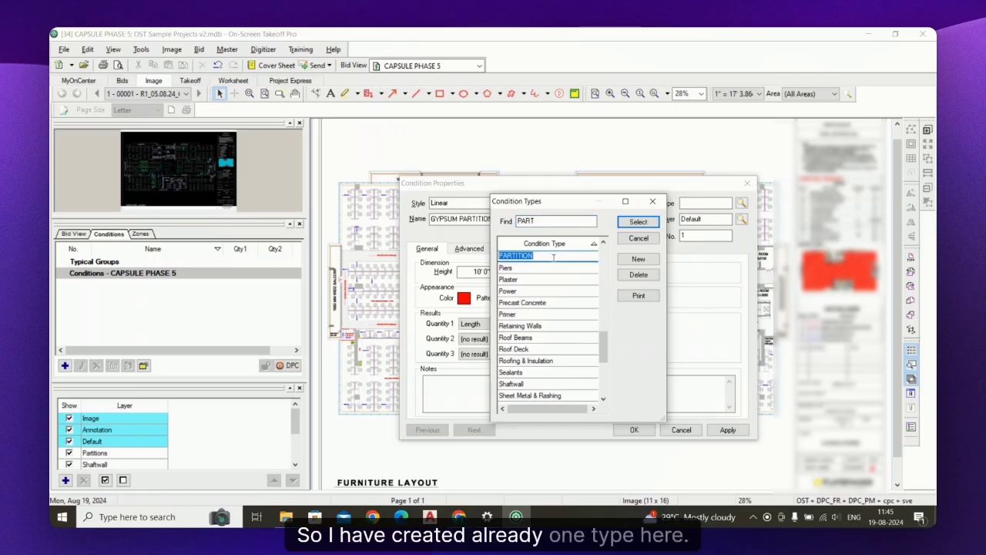
drag(567, 204, 518, 198)
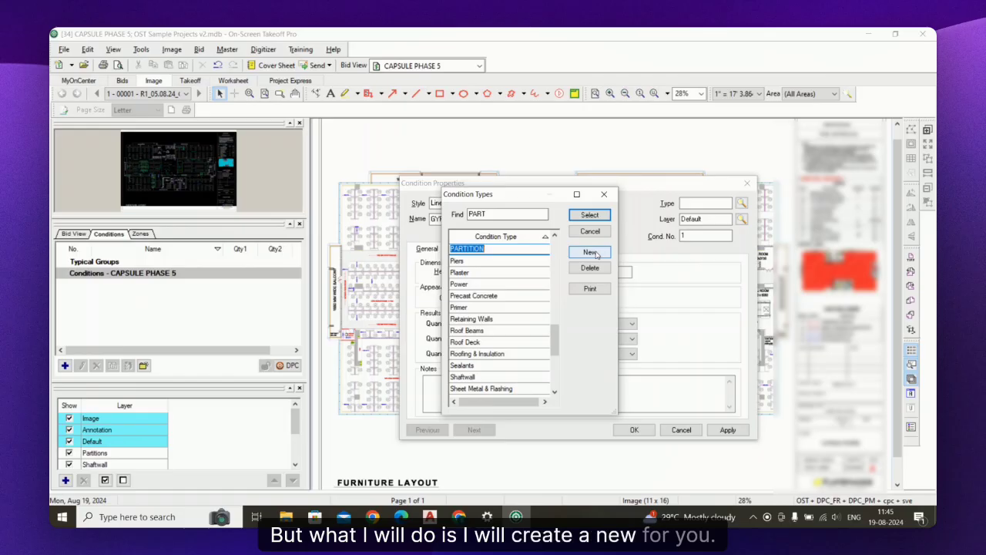
Step: Create a new condition type named GYPSUM PARTITION and assign it to the condition
click(594, 252)
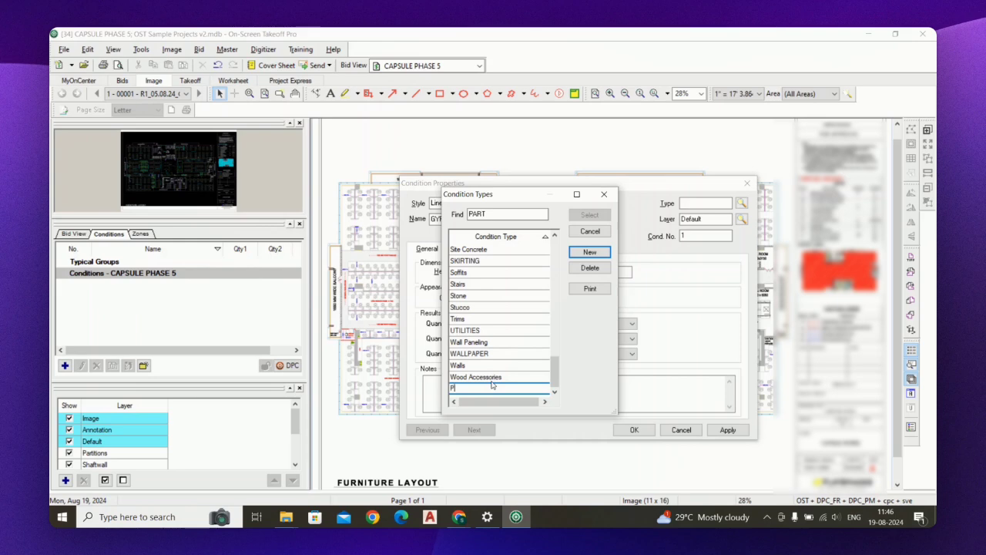
text(ART)
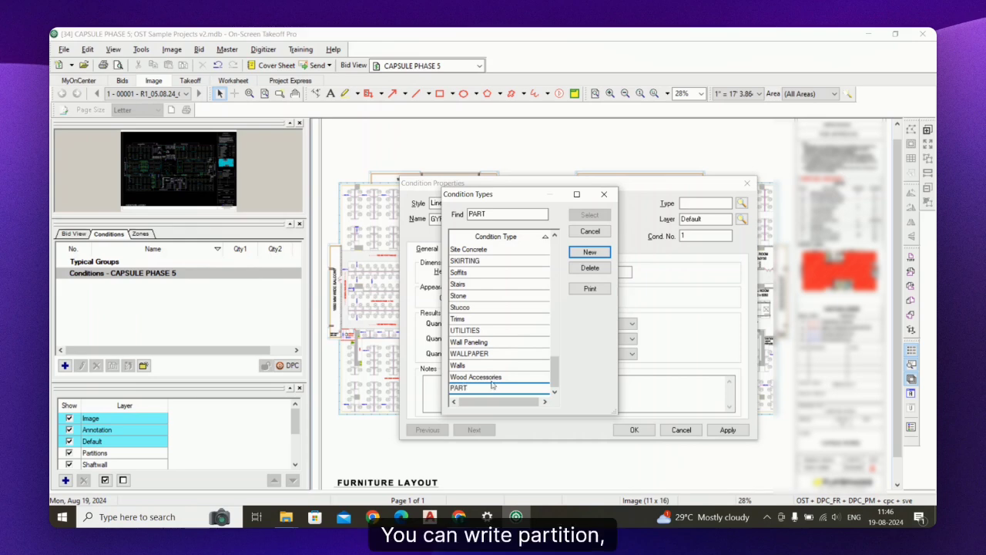
text(IO)
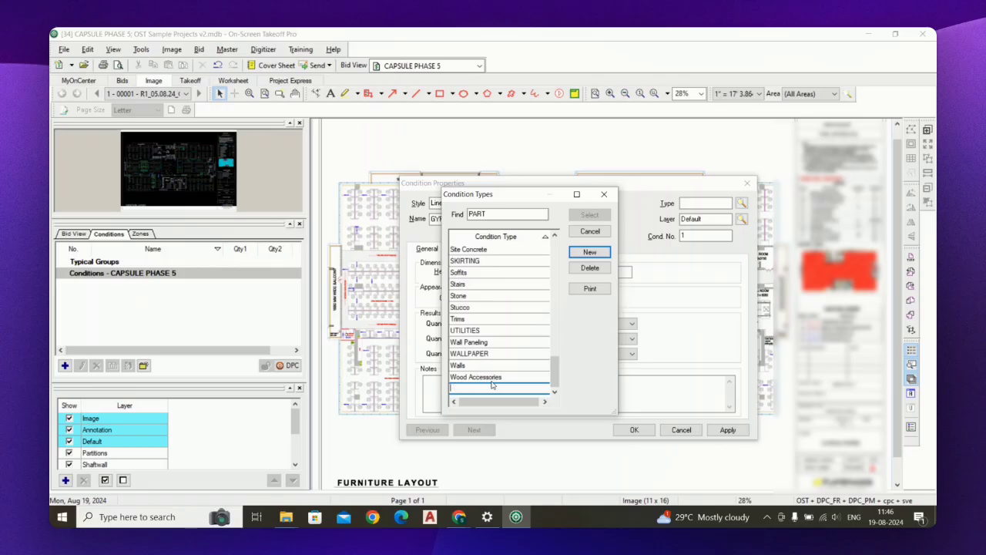
text(UM )
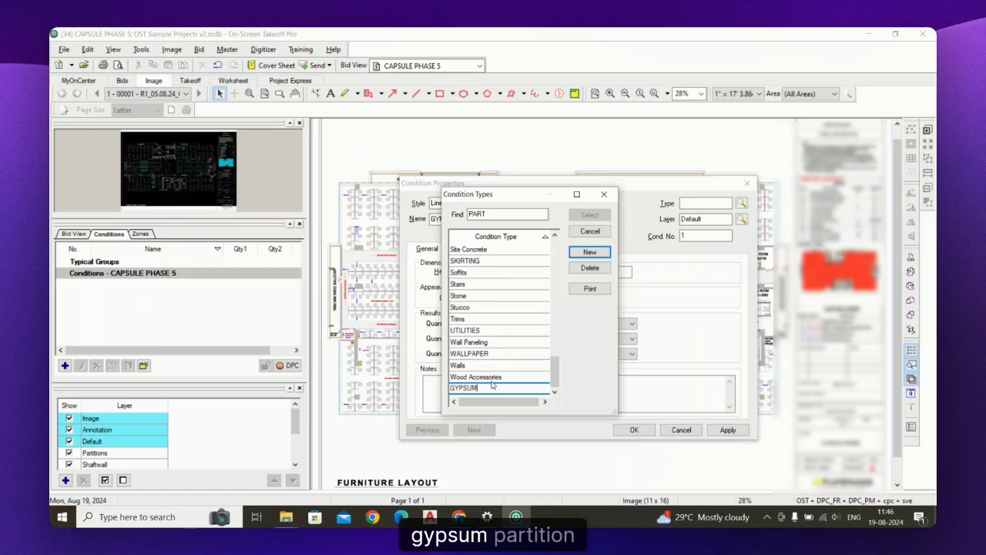
text(PAR)
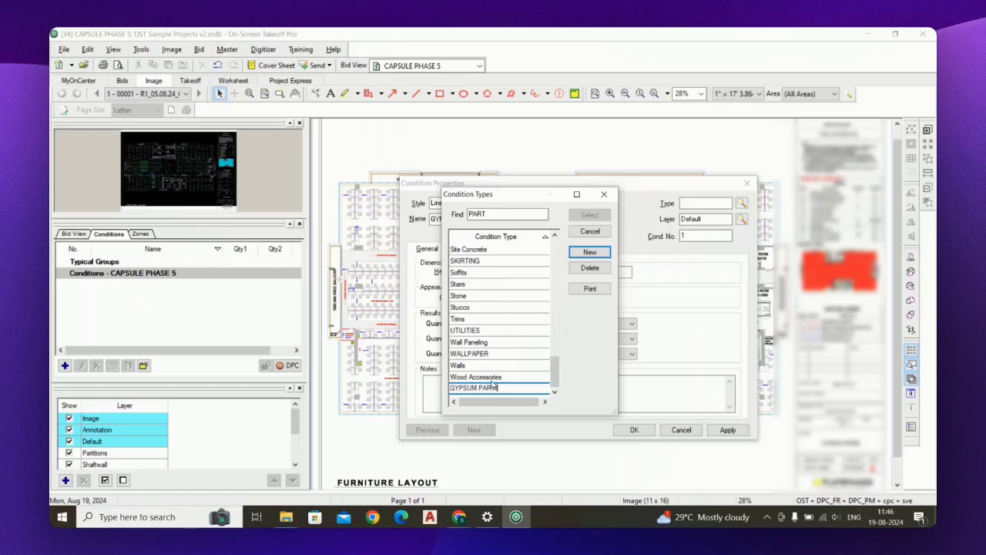
text(TITION)
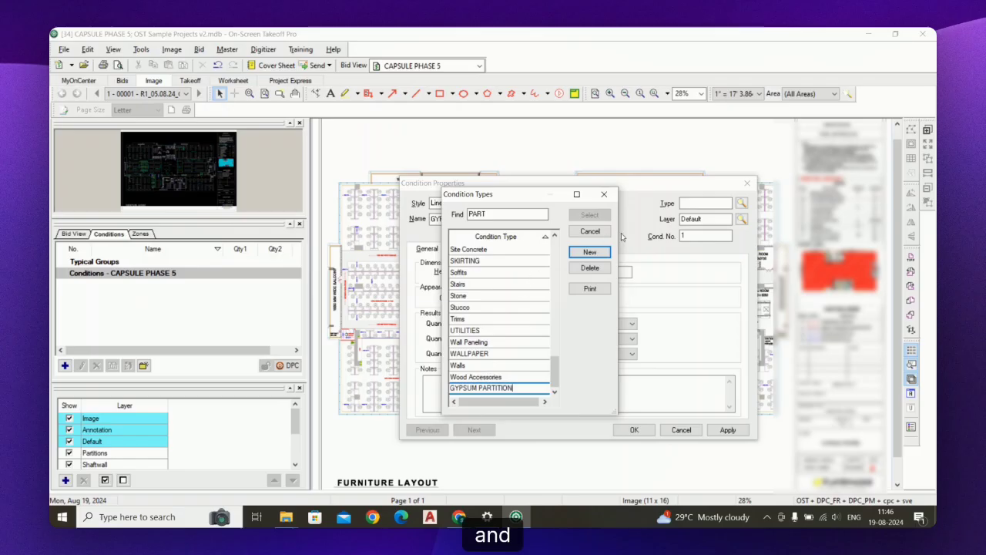
key(Return)
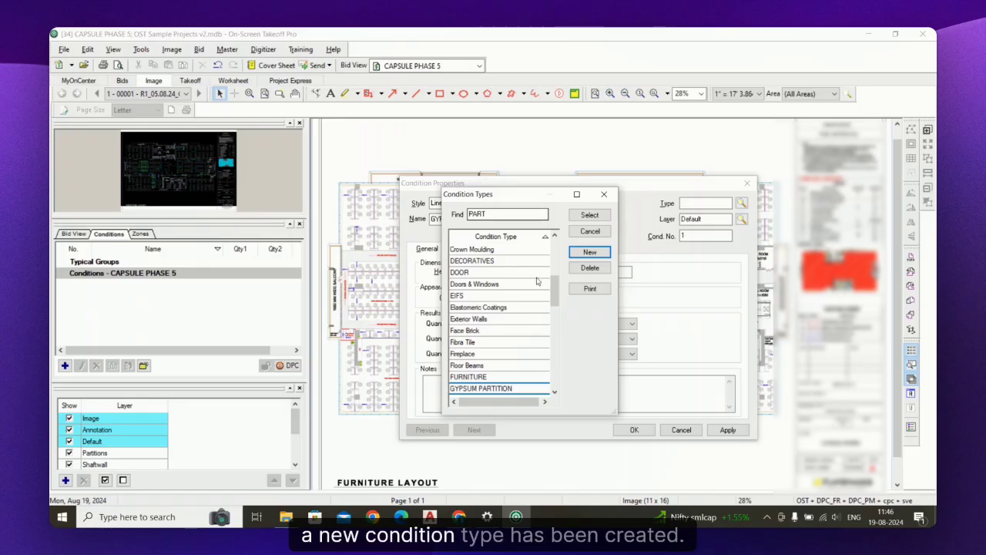
click(589, 215)
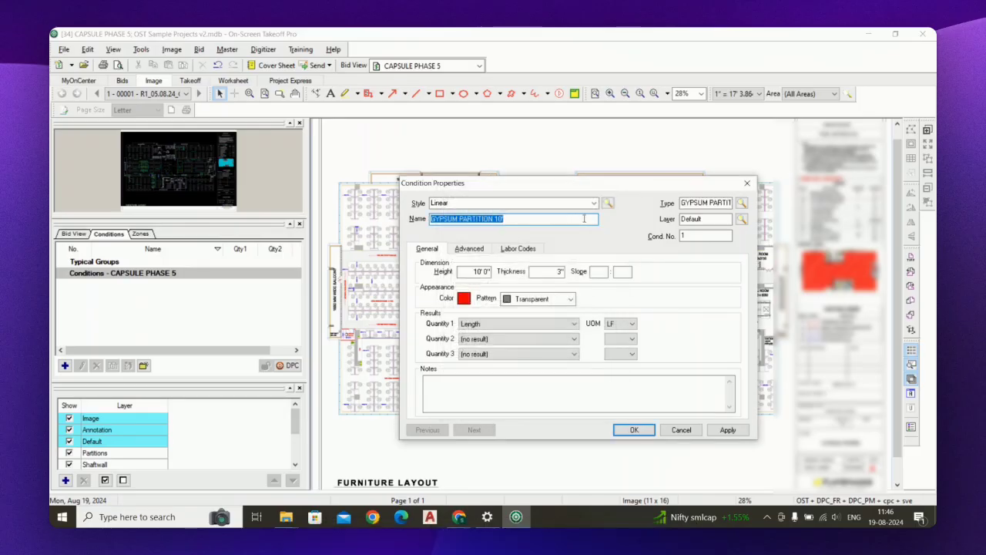
Step: Create a bid layer named GYPSUM PARTITION, assign it to the condition and save the condition
click(719, 219)
drag(717, 219, 668, 221)
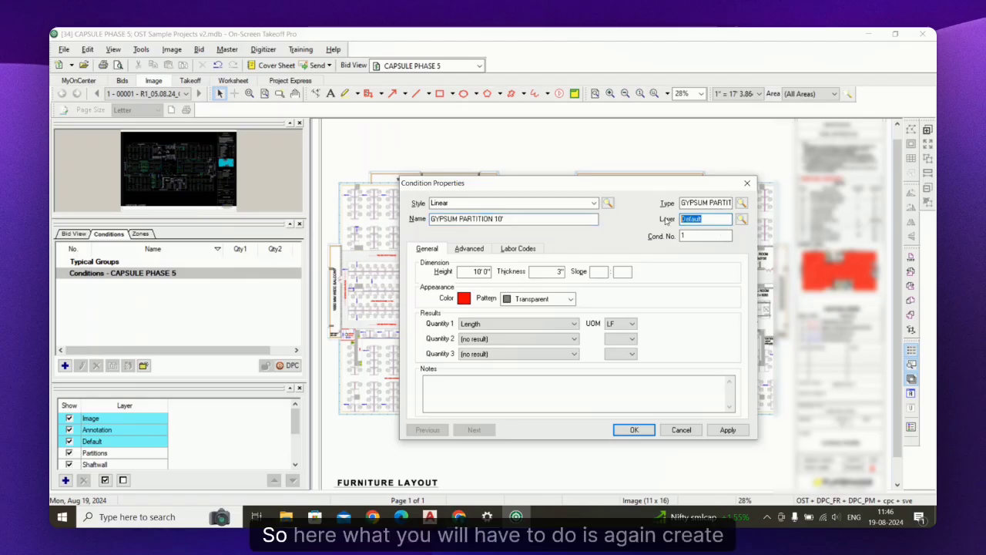
click(742, 219)
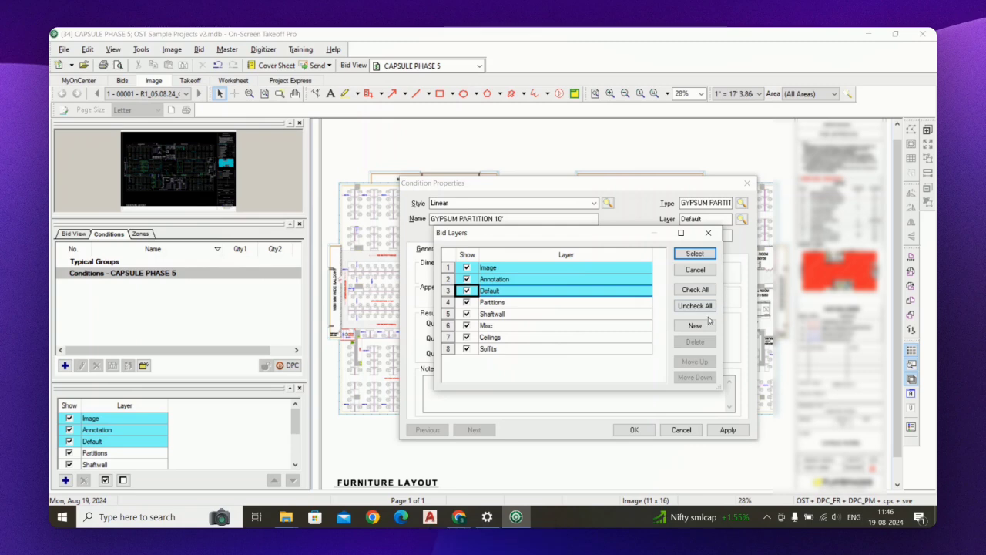
click(698, 328)
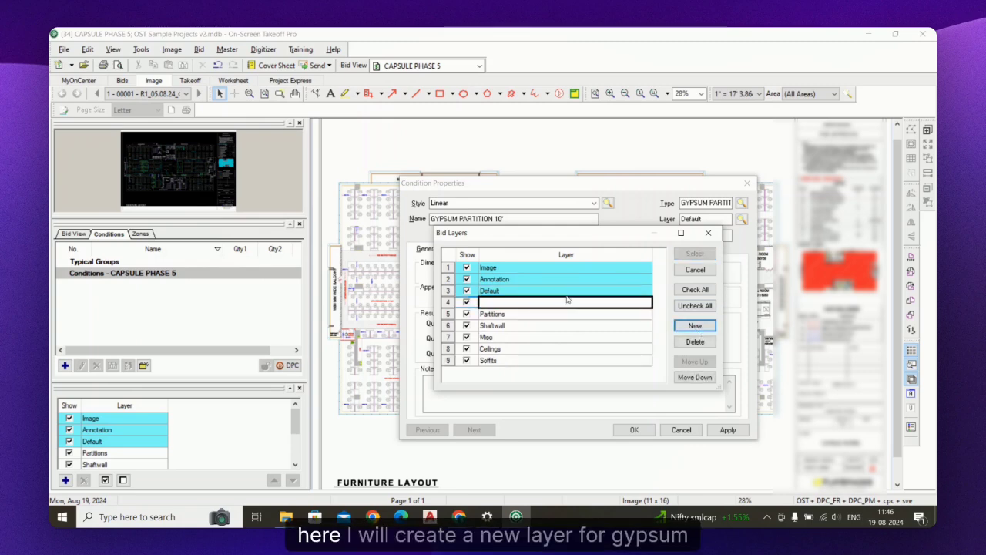
text(G)
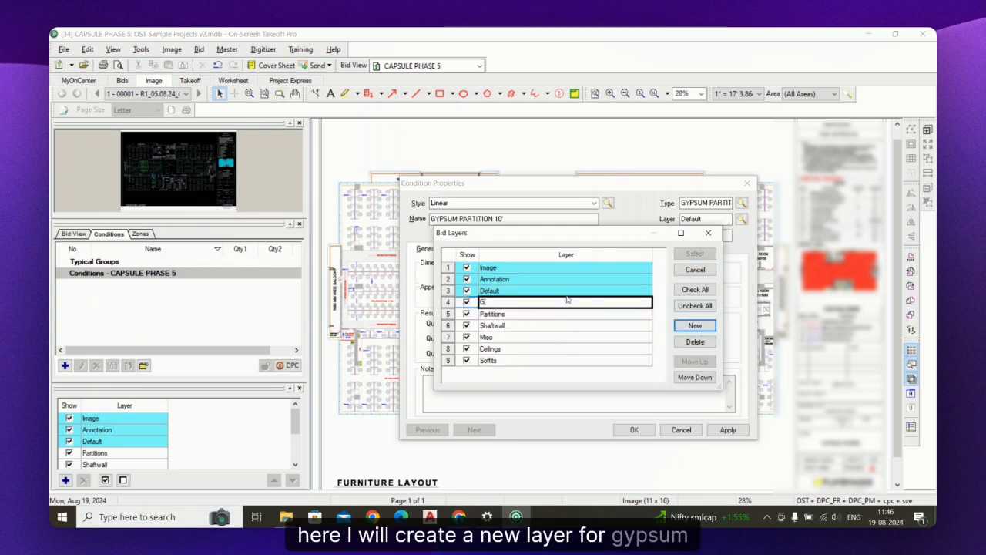
text(YPSUM PARTITION)
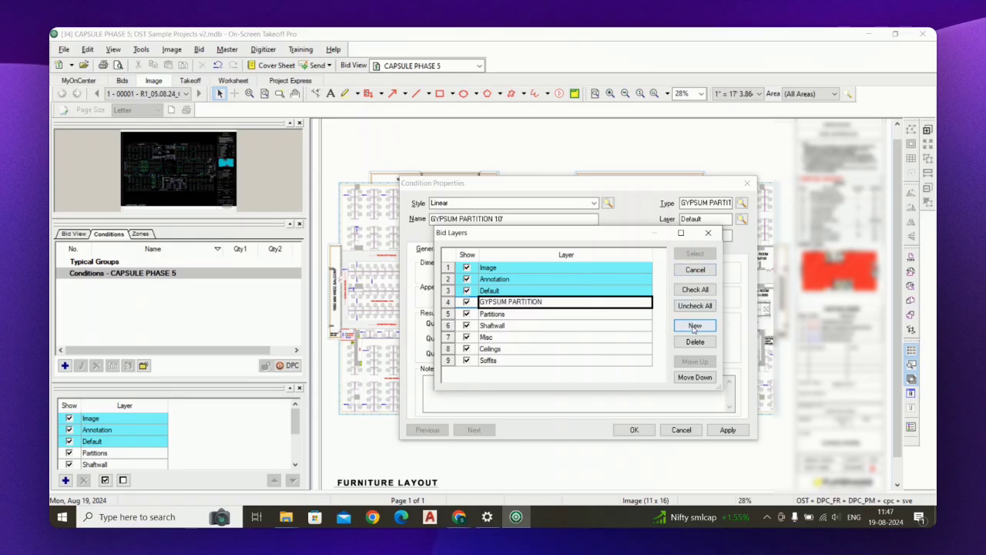
key(Return)
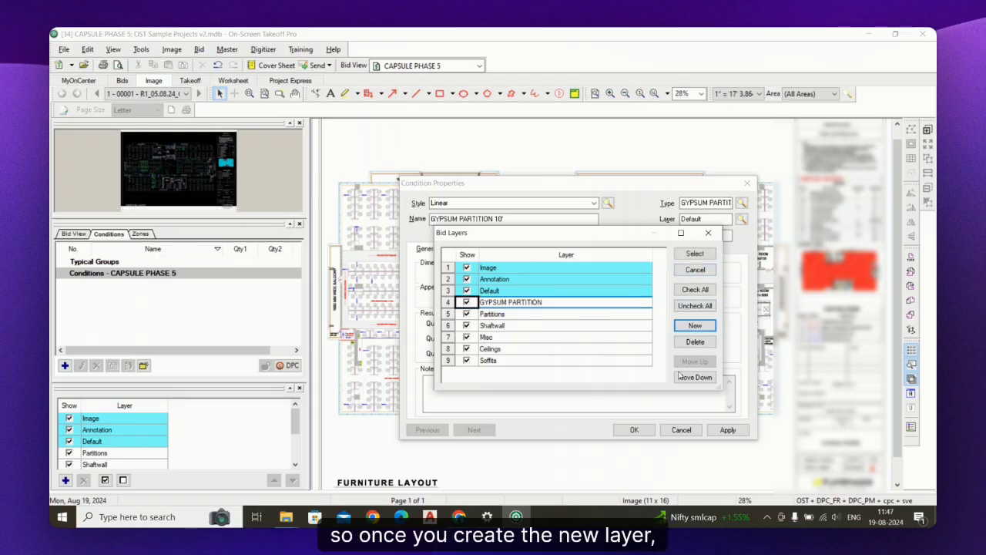
click(695, 253)
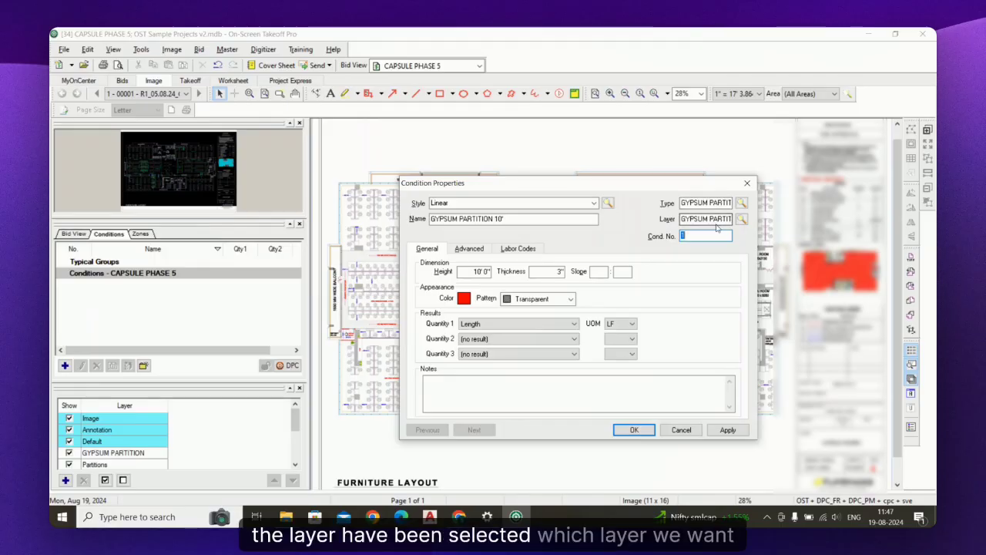
click(633, 430)
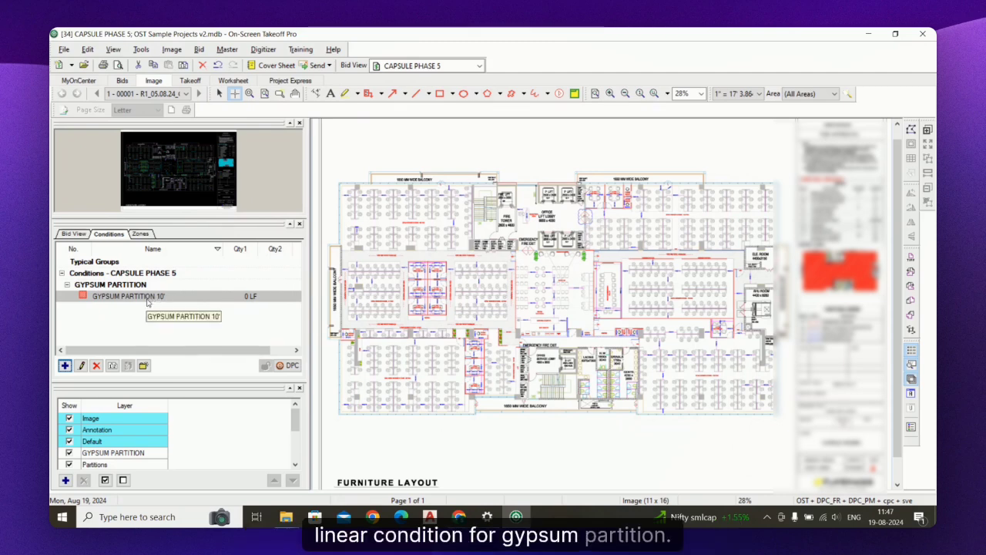
Step: Select the GYPSUM PARTITION 10' condition and locate the outer wall corner of the MEETING-02 room beside REPRO on the plan
click(204, 295)
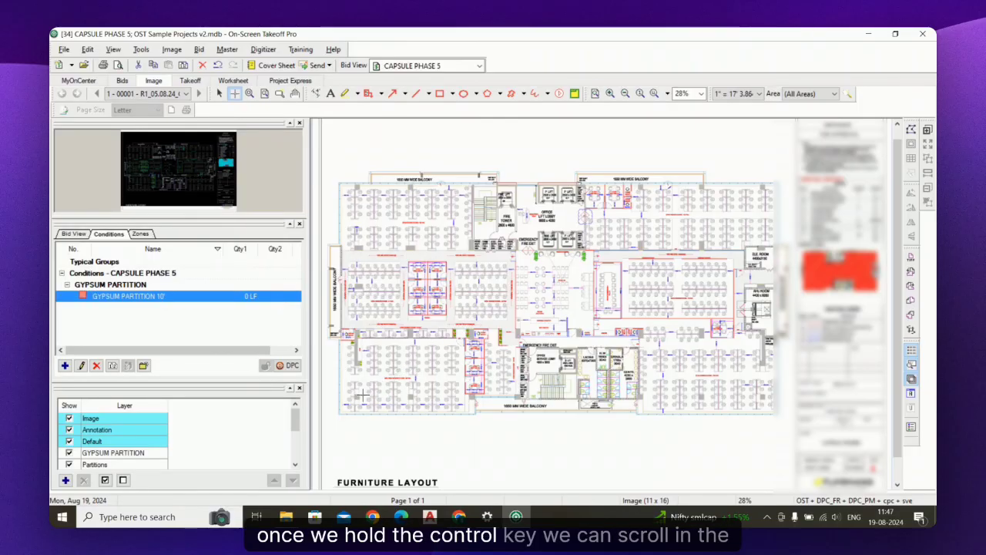
ctrl+scroll(606, 340, up, 5)
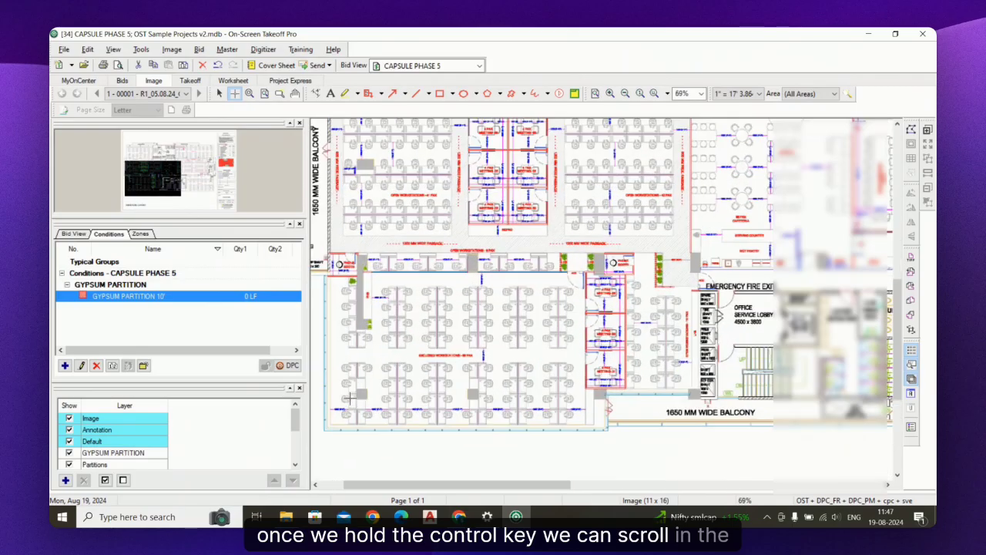
ctrl+scroll(753, 323, down, 4)
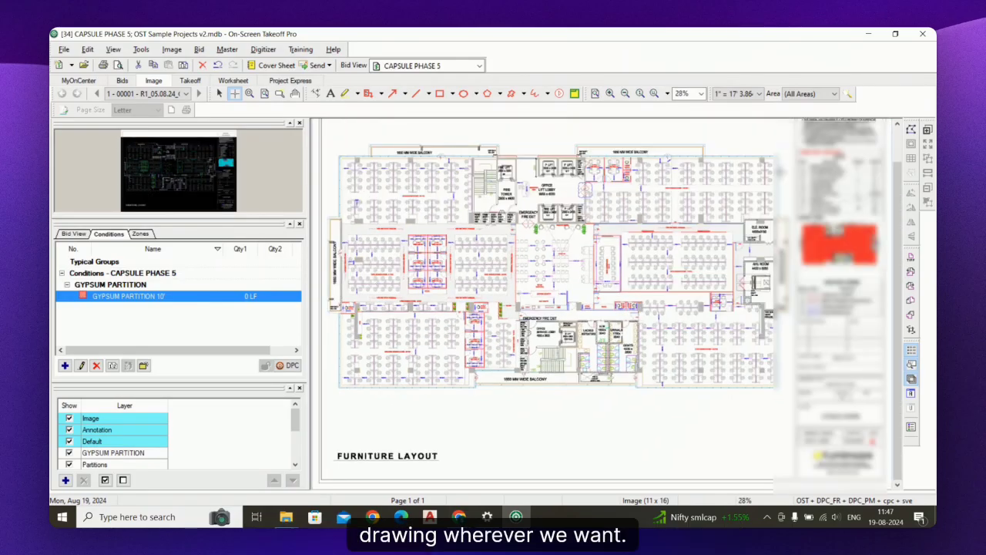
ctrl+scroll(526, 273, down, 3)
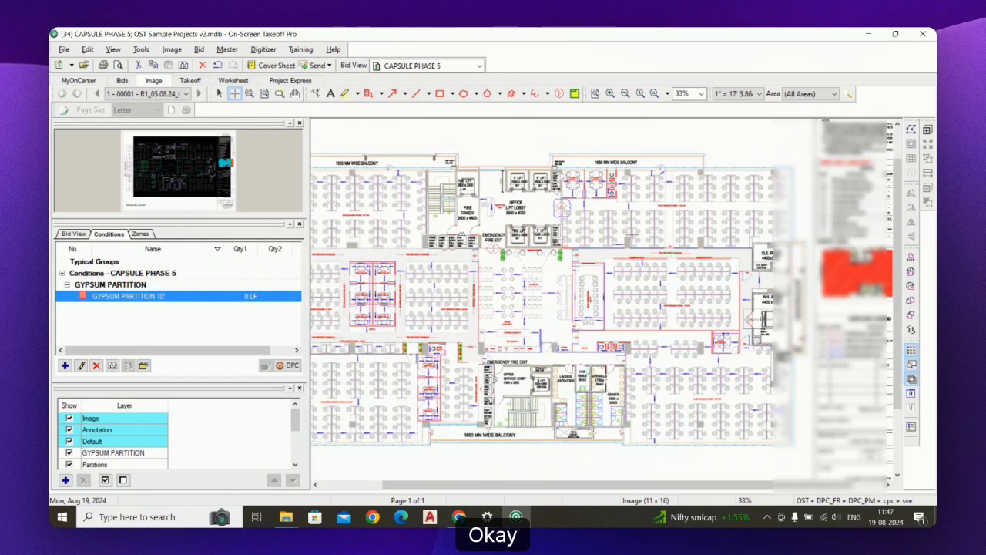
ctrl+scroll(362, 315, up, 9)
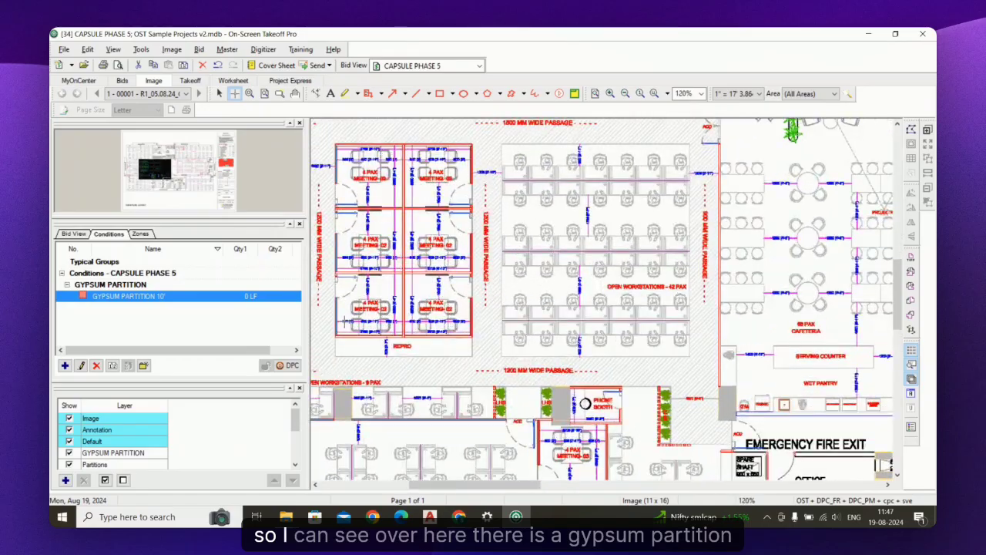
ctrl+scroll(332, 339, up, 3)
ctrl+scroll(628, 315, down, 3)
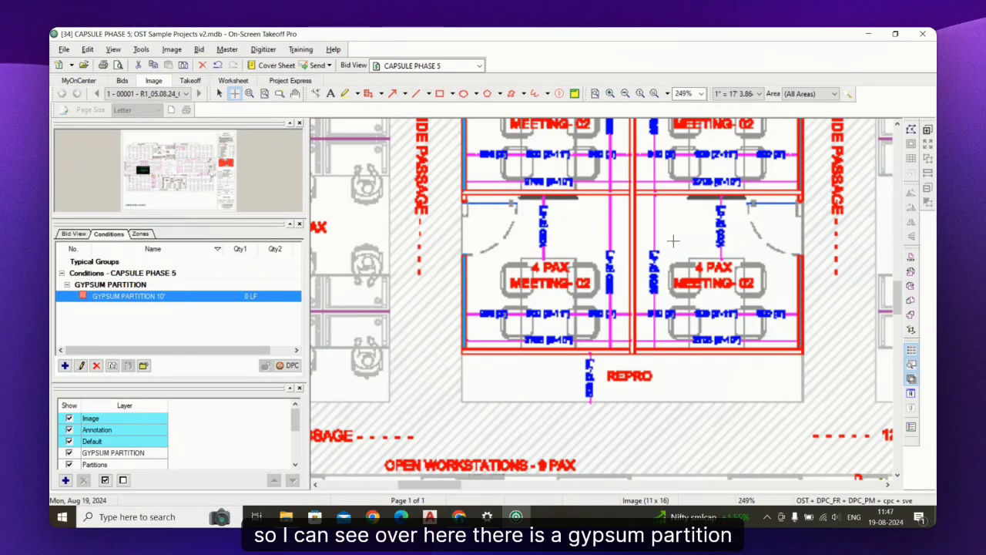
ctrl+scroll(620, 308, up, 2)
ctrl+scroll(462, 370, up, 2)
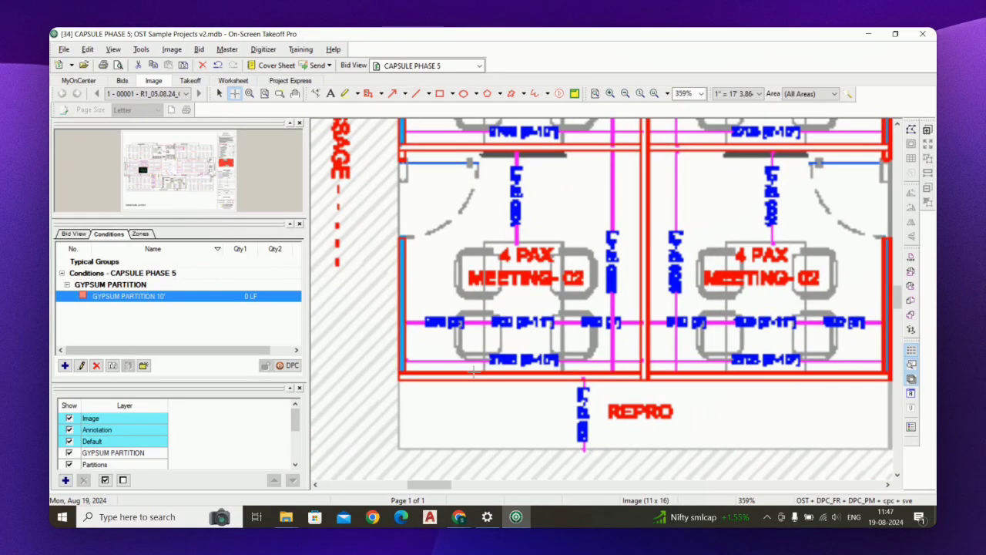
ctrl+scroll(429, 381, up, 5)
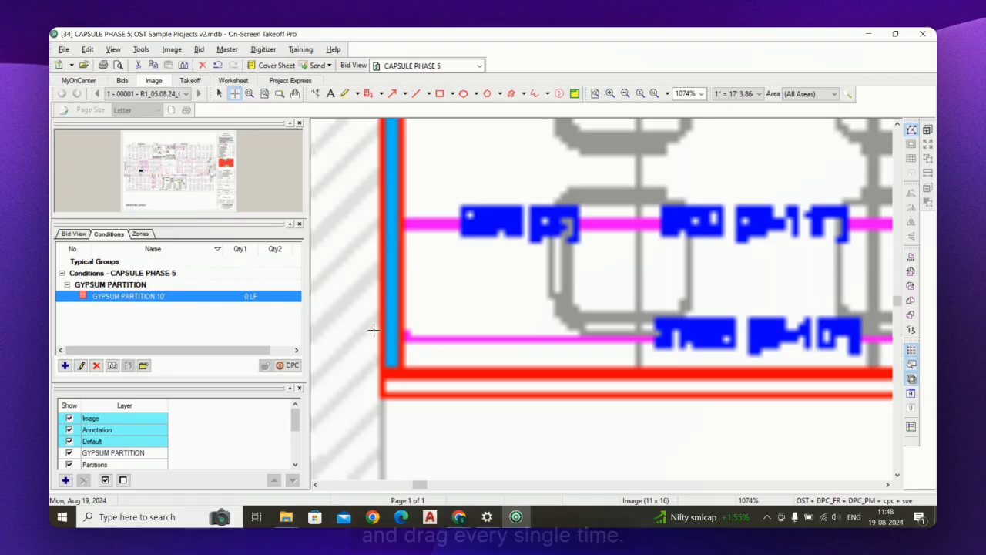
Step: Take off the partition between the MEETING-02 rooms and REPRO, about 18' 11" from outer corner to outer corner, and end the run
scroll(358, 348, down, 3)
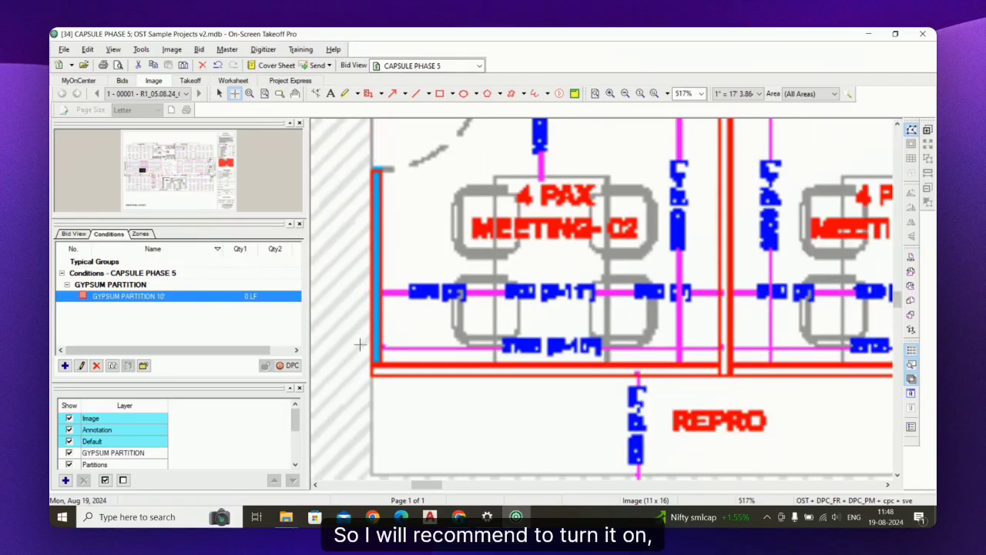
scroll(359, 344, up, 3)
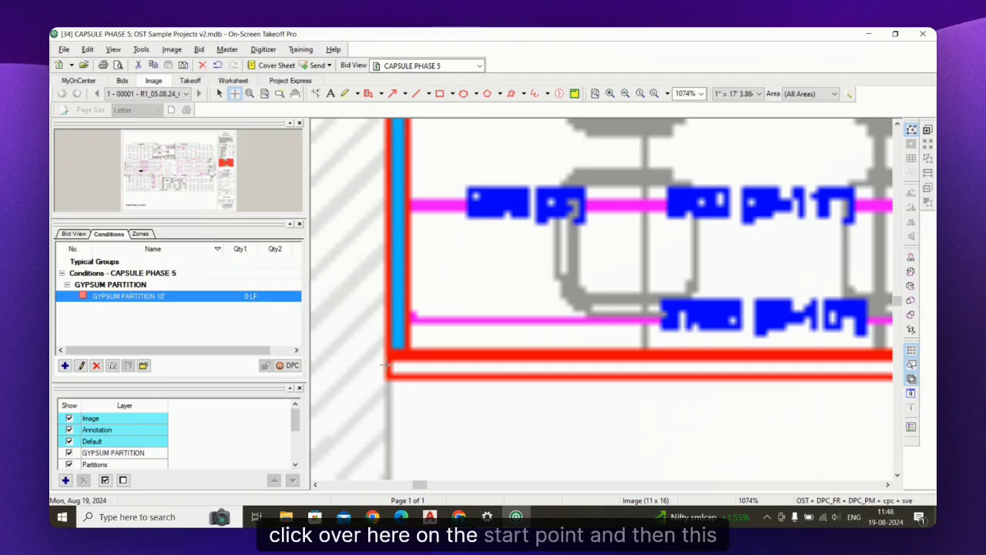
click(385, 366)
scroll(496, 308, down, 3)
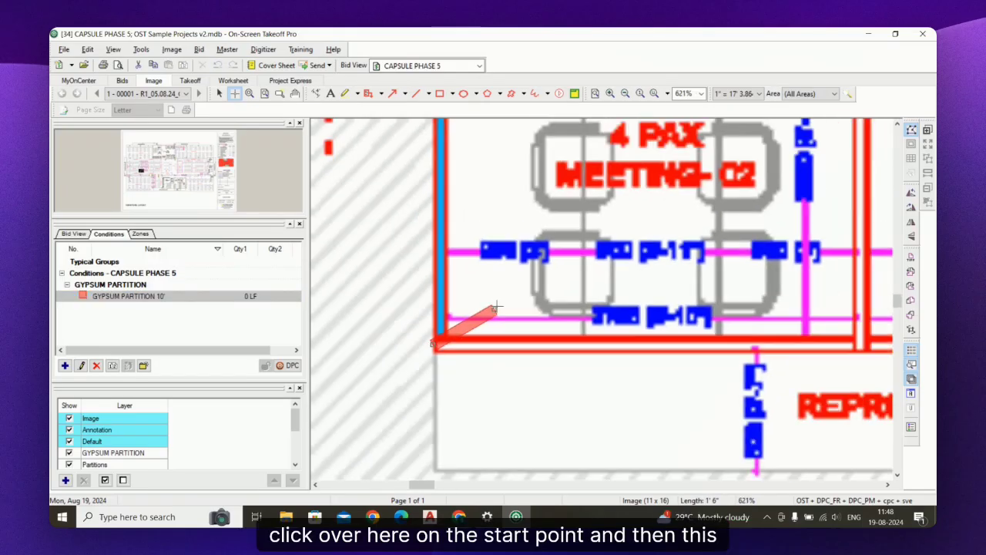
scroll(509, 300, down, 4)
scroll(581, 308, up, 4)
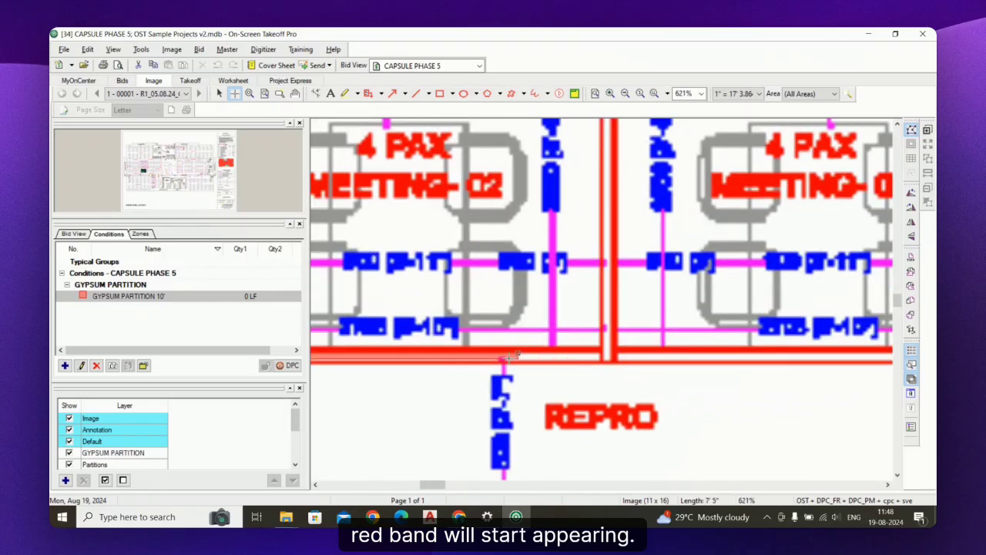
scroll(507, 359, down, 3)
scroll(732, 355, up, 5)
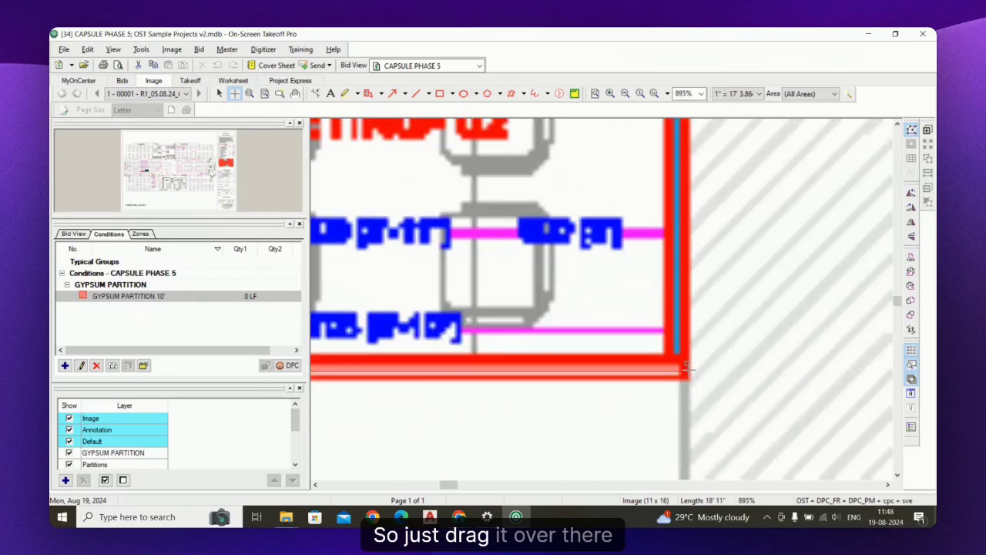
scroll(688, 368, up, 2)
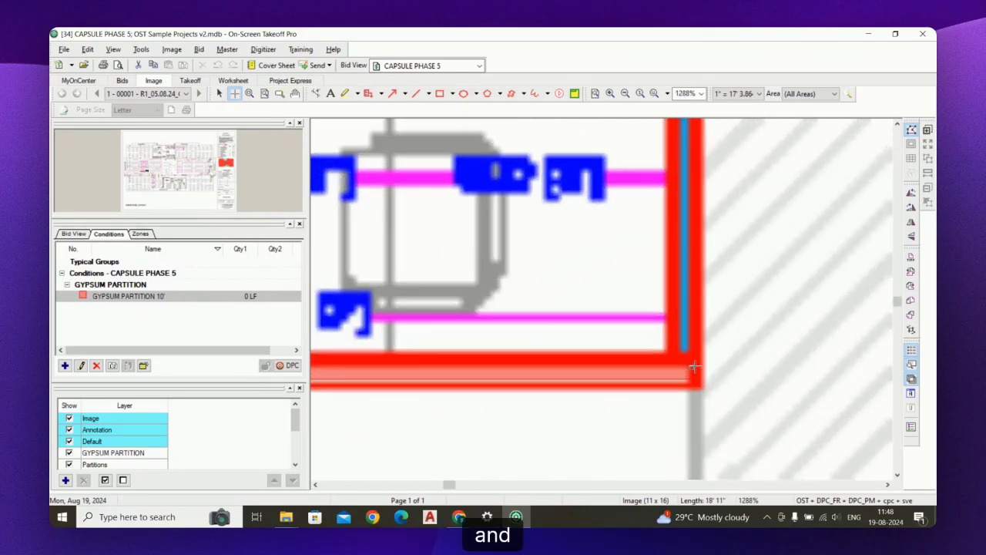
click(693, 367)
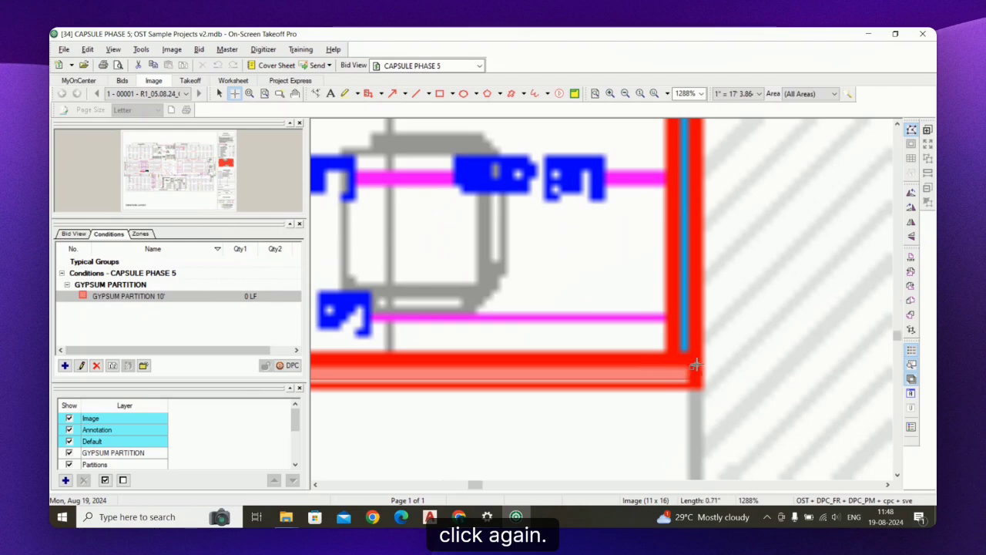
scroll(693, 367, down, 6)
scroll(717, 372, down, 3)
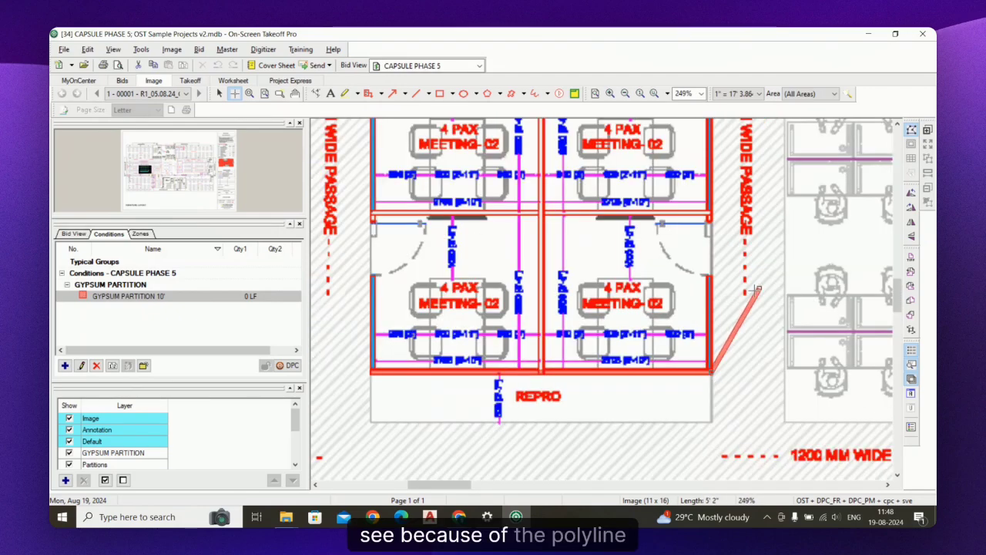
scroll(681, 376, up, 3)
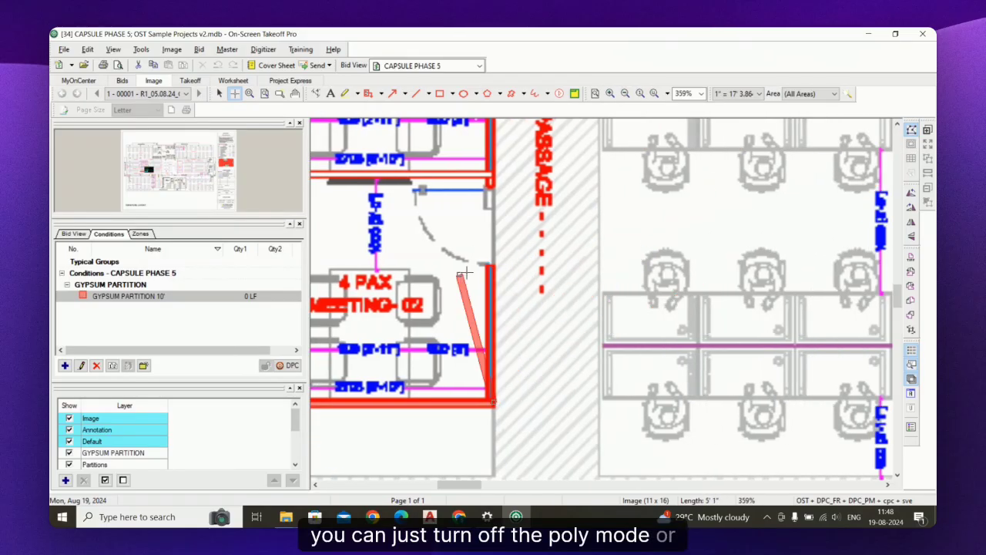
scroll(464, 273, up, 2)
scroll(786, 285, down, 5)
scroll(671, 268, up, 2)
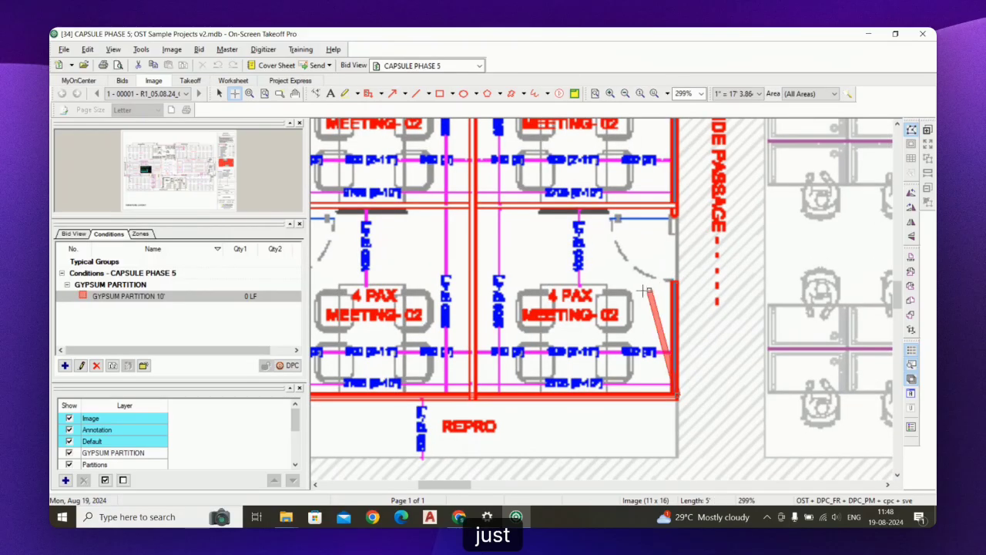
key(Escape)
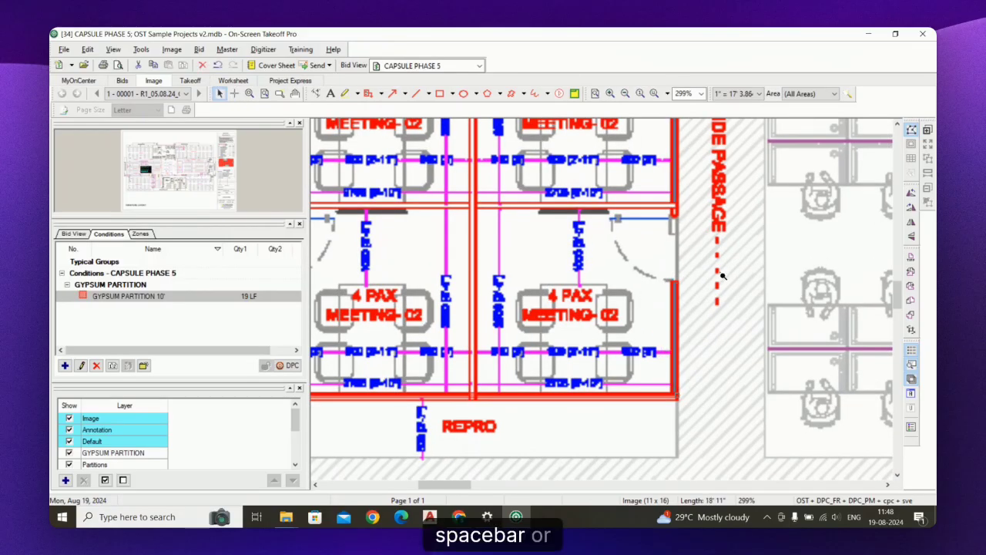
Step: With the GYPSUM PARTITION 10' condition, take off the central wall between the MEETING-02 rooms, about 26' 6" from the REPRO wall to the upper wall
scroll(632, 276, up, 1)
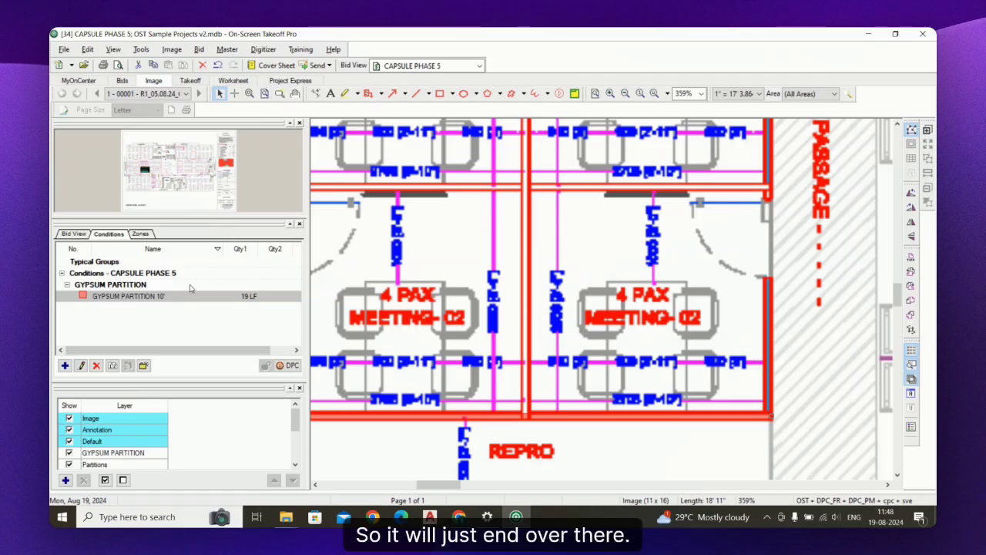
click(209, 295)
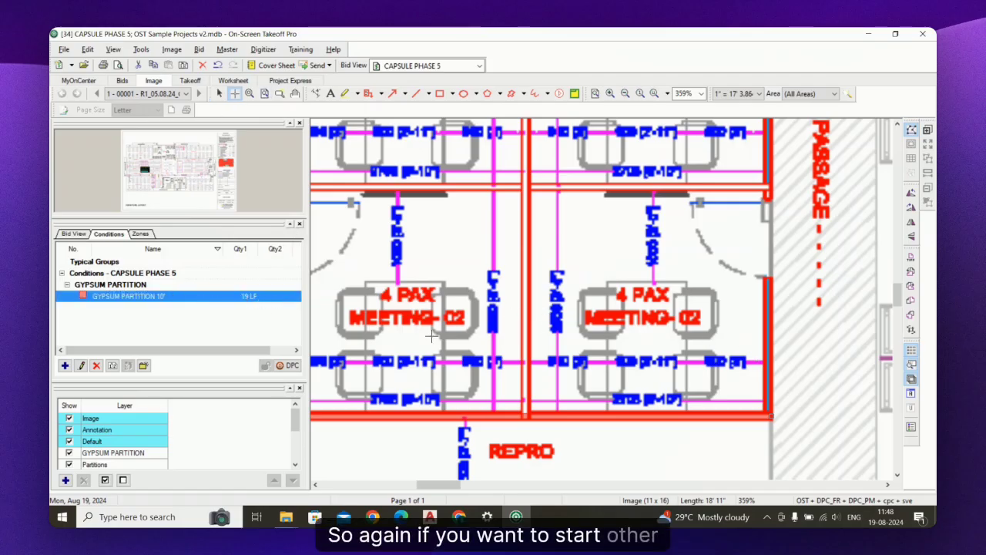
scroll(510, 415, up, 3)
click(567, 421)
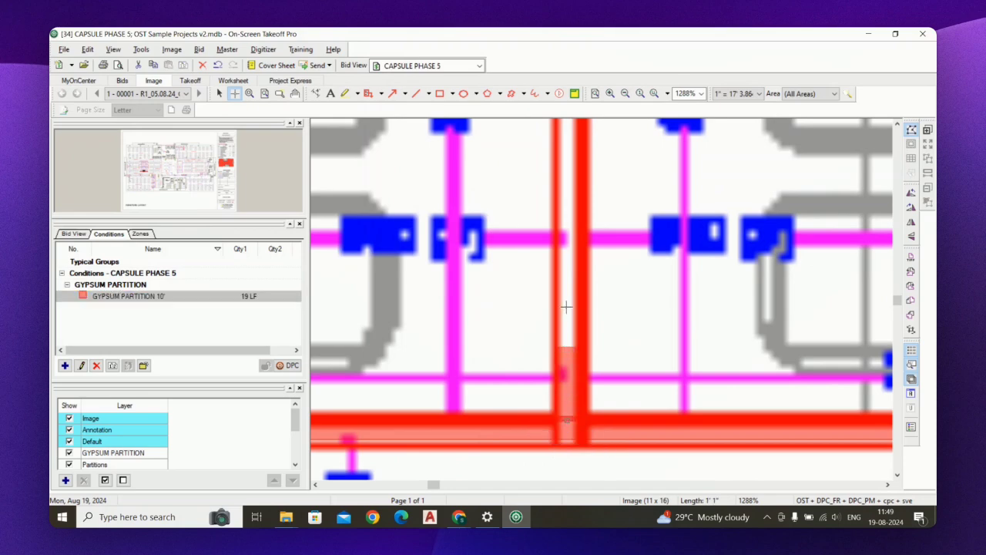
scroll(567, 423, down, 3)
scroll(578, 311, up, 5)
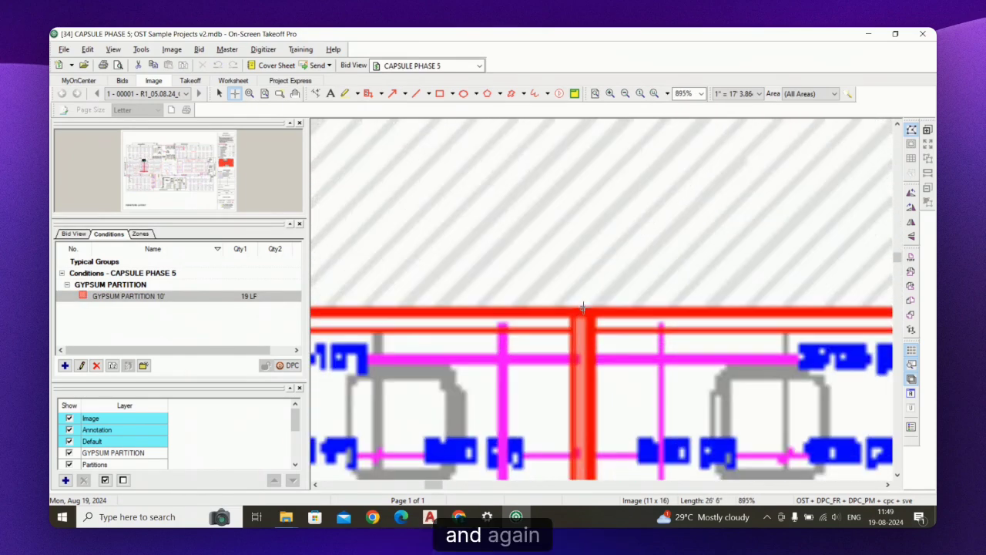
click(584, 308)
key(Escape)
Step: Take off the upper-left MEETING-02 room's top wall, about 9' 5" from its outer corner to the central wall
scroll(577, 201, down, 6)
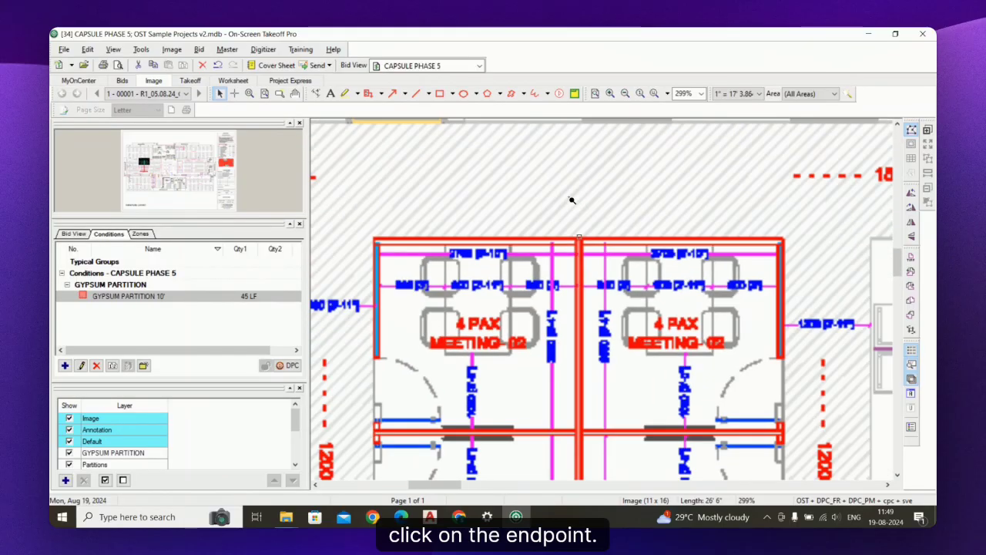
scroll(374, 236, up, 2)
scroll(373, 237, up, 2)
click(391, 264)
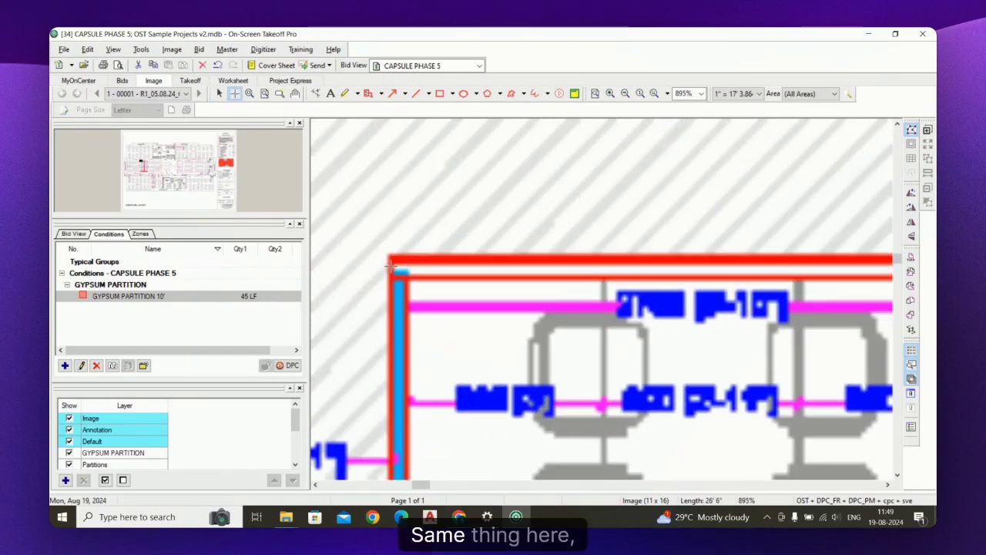
scroll(400, 264, down, 3)
scroll(493, 251, down, 1)
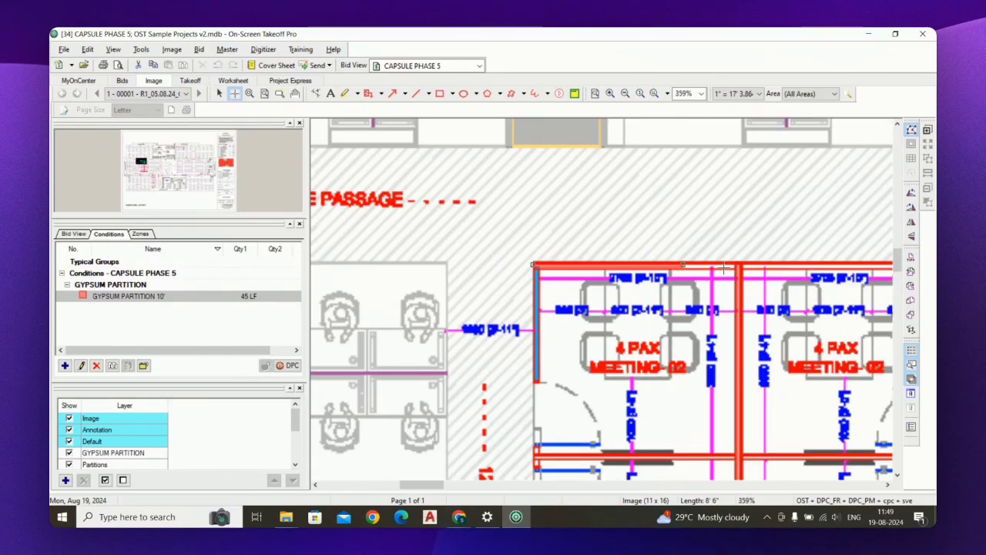
scroll(732, 265, up, 5)
scroll(521, 263, down, 2)
scroll(667, 267, up, 6)
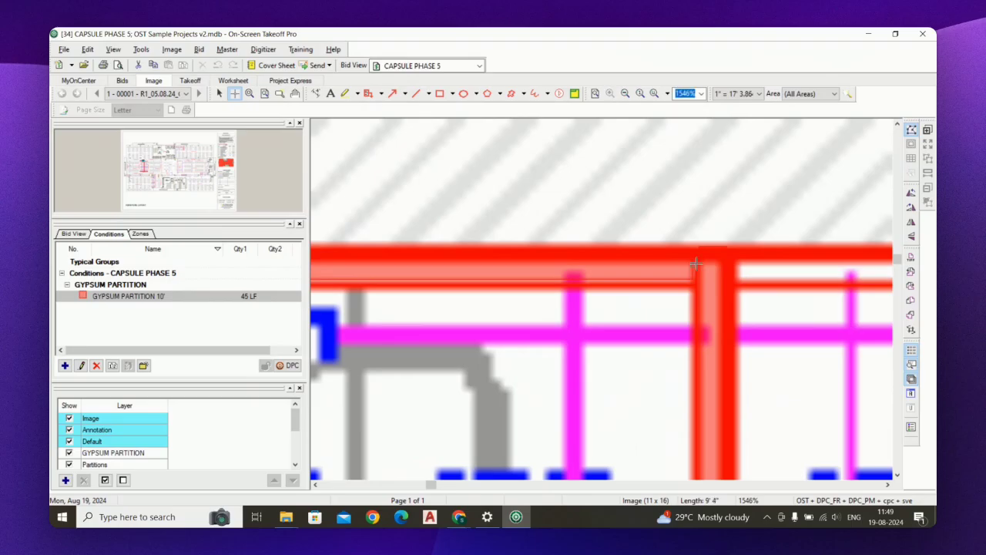
click(689, 258)
scroll(688, 259, down, 3)
Step: Take off the upper-right MEETING-02 room's top wall, about 9' 4" from the central wall to the outer corner
scroll(584, 269, up, 2)
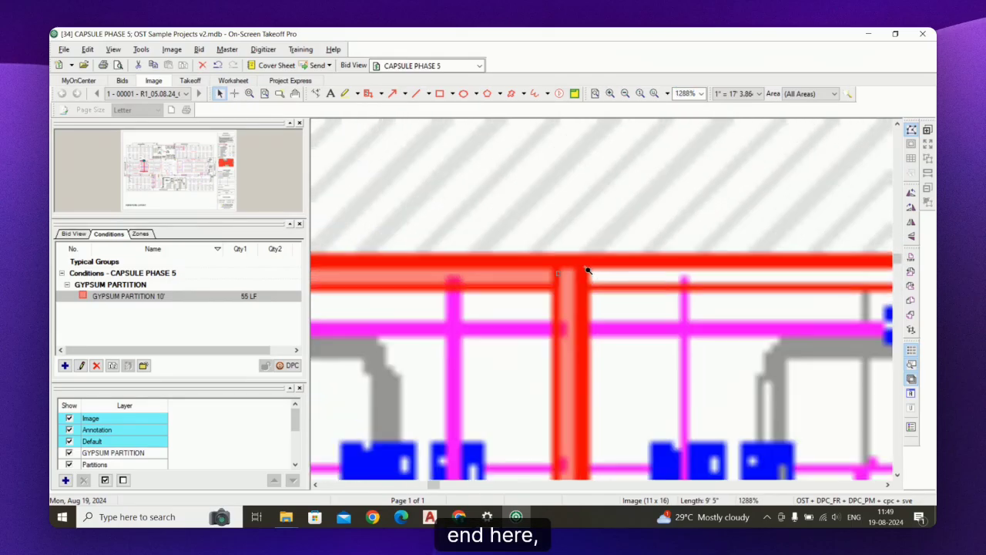
scroll(678, 268, down, 4)
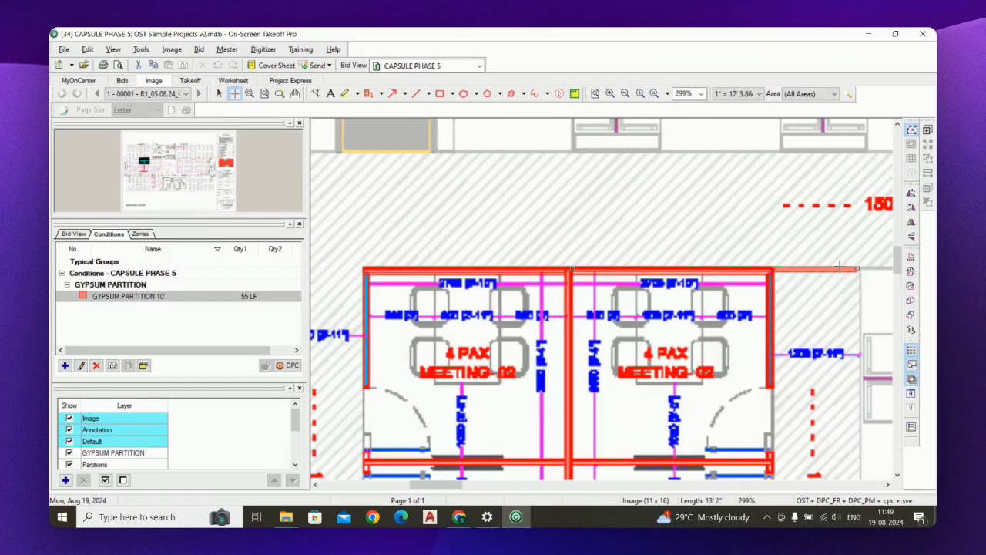
scroll(759, 279, up, 3)
click(775, 281)
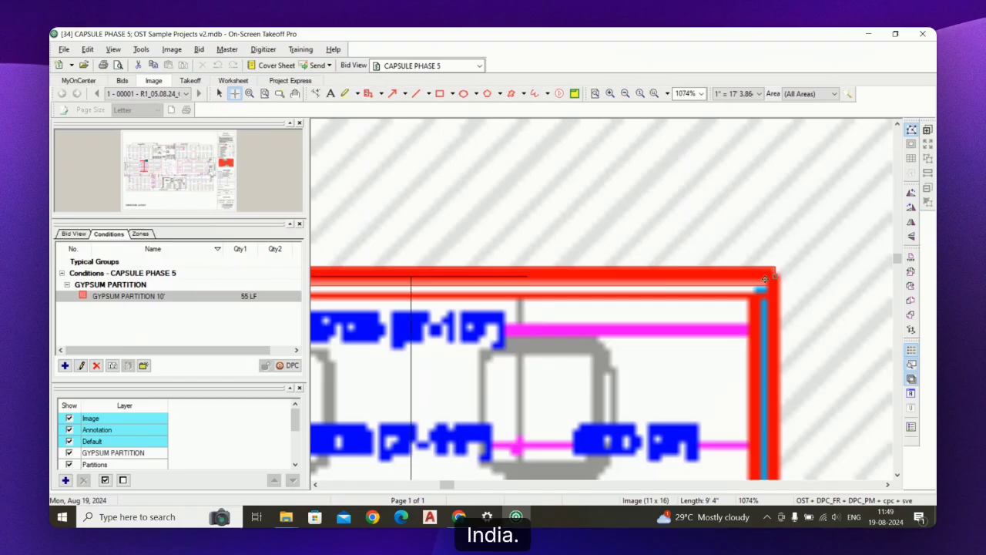
key(Escape)
Step: Examine how the upper-right wall takeoff aligns with the drawn partition between the central wall and the outer corner
scroll(810, 231, down, 4)
scroll(493, 245, up, 3)
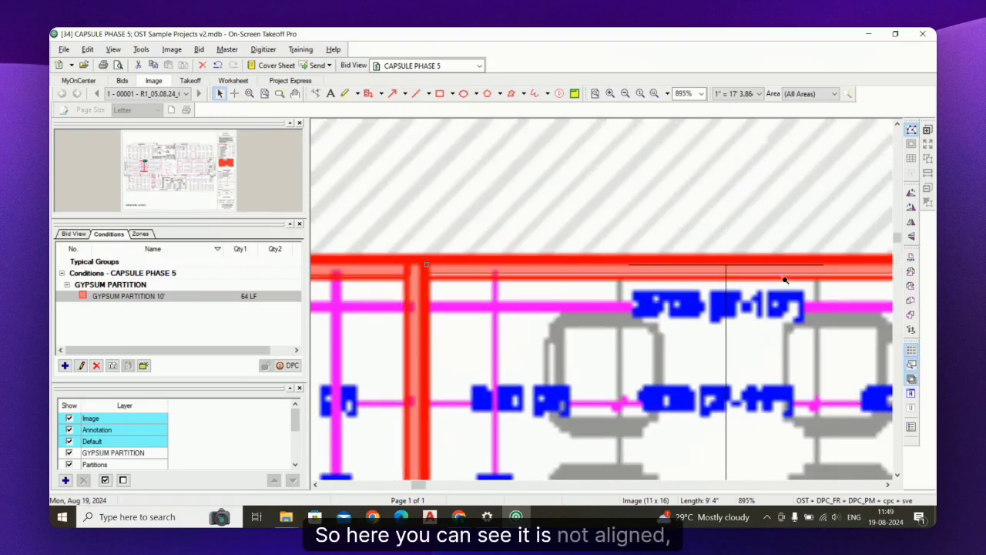
scroll(786, 278, up, 1)
scroll(621, 255, down, 3)
scroll(834, 266, up, 2)
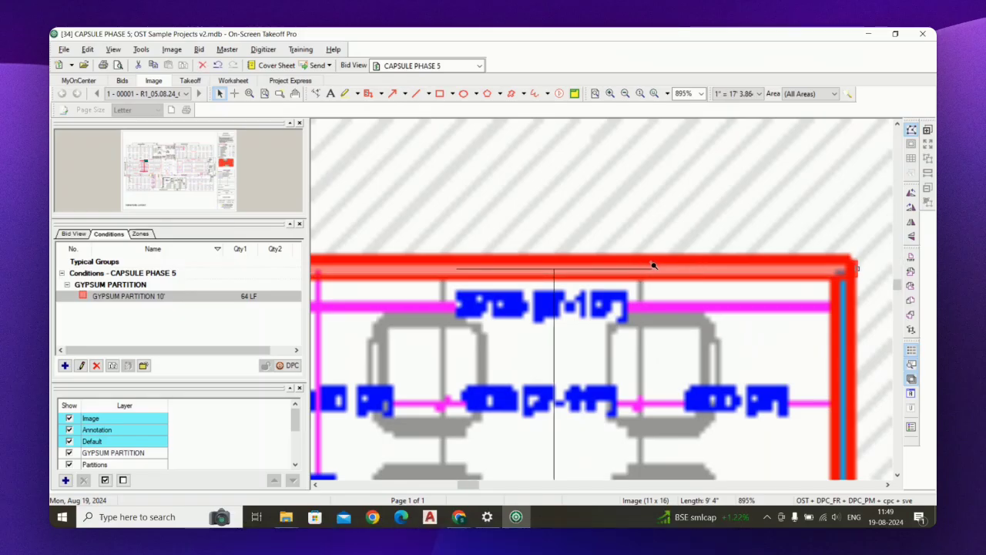
scroll(656, 266, down, 3)
scroll(583, 287, down, 2)
scroll(719, 269, up, 3)
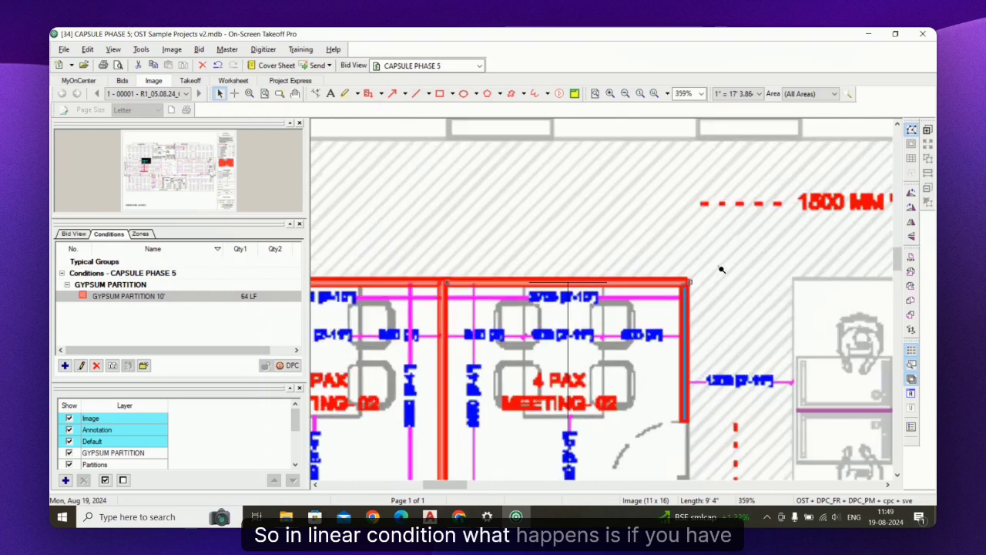
Step: With the GYPSUM PARTITION 10' condition, draw a horizontal line about 6' 10" and a vertical line about 5' 9" long around the passage above MEETING-02
click(225, 296)
scroll(454, 285, down, 3)
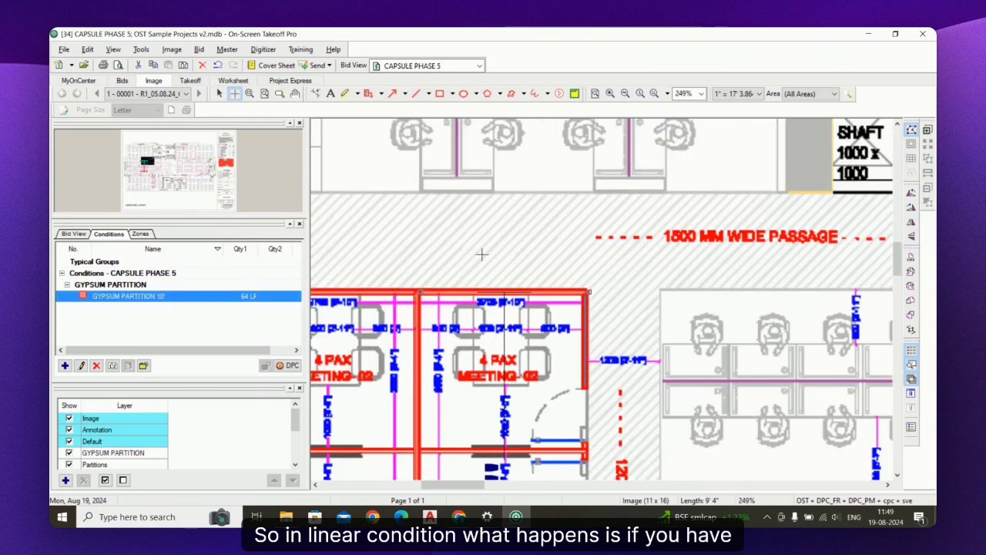
scroll(490, 235, up, 2)
drag(404, 221, 519, 217)
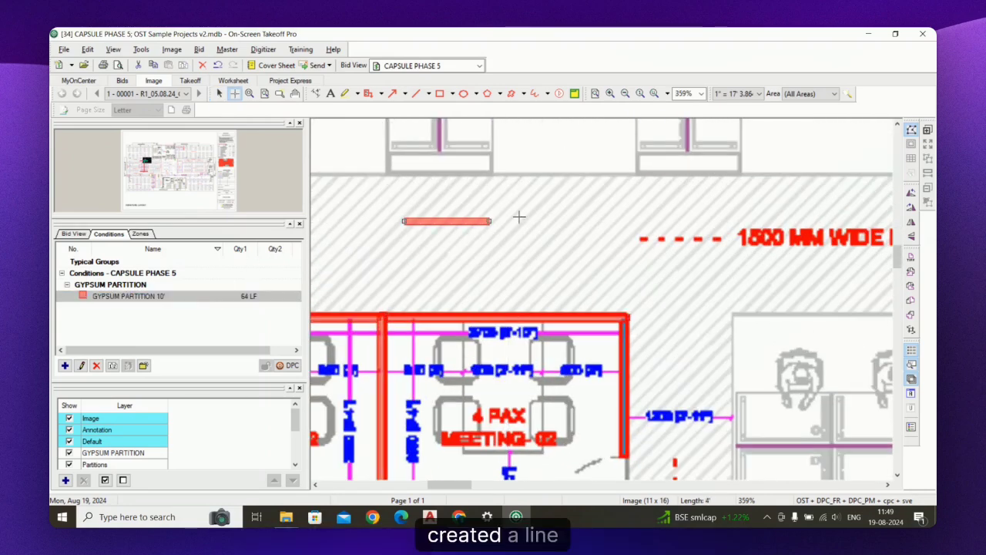
double_click(578, 222)
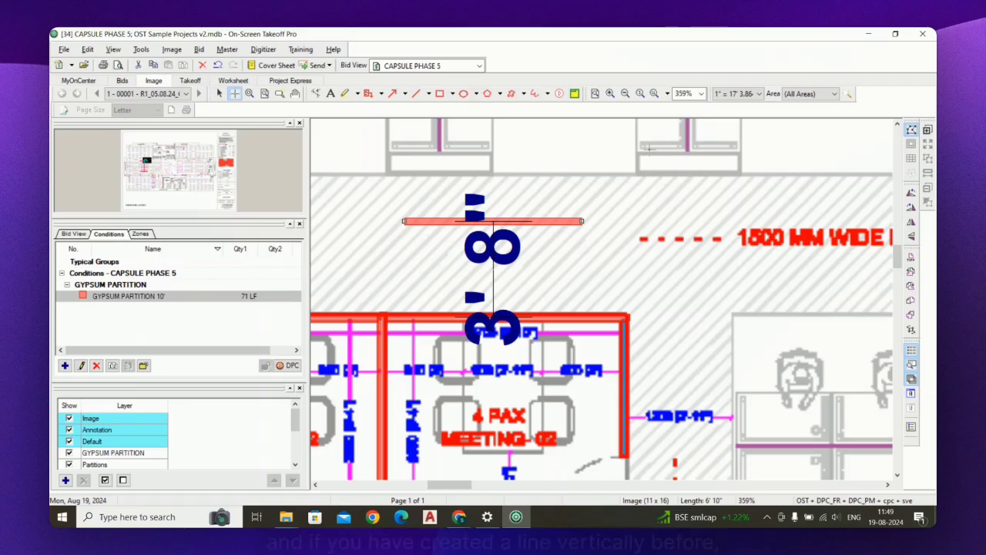
click(650, 144)
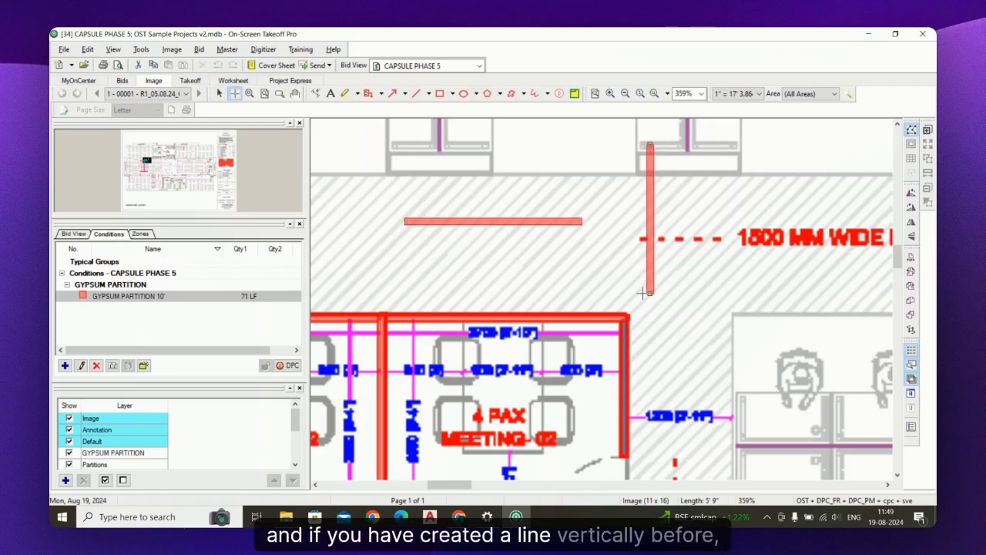
Step: Move the horizontal passage line down to about 2' 5" above the MEETING-02 wall and shift the vertical line slightly to the right
click(528, 221)
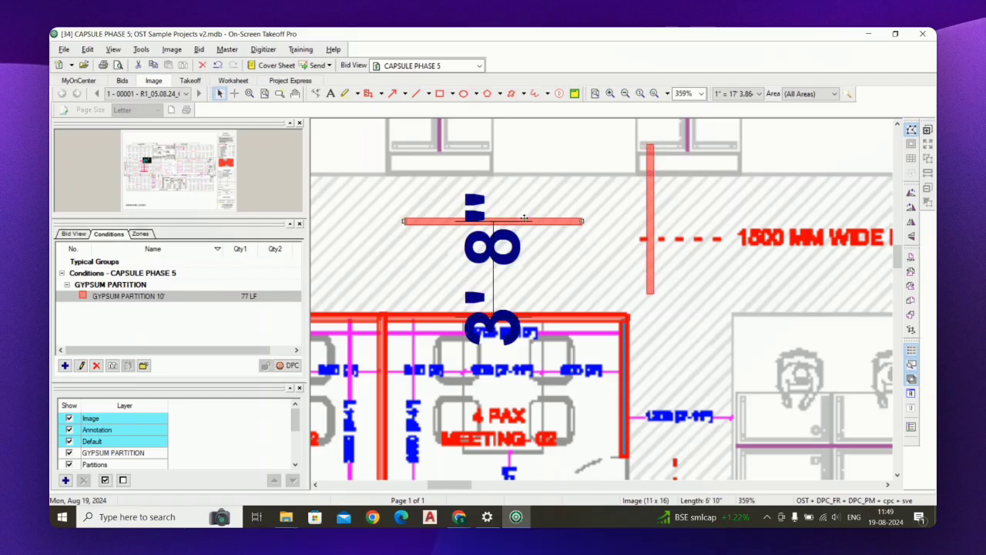
drag(533, 221, 564, 237)
click(649, 202)
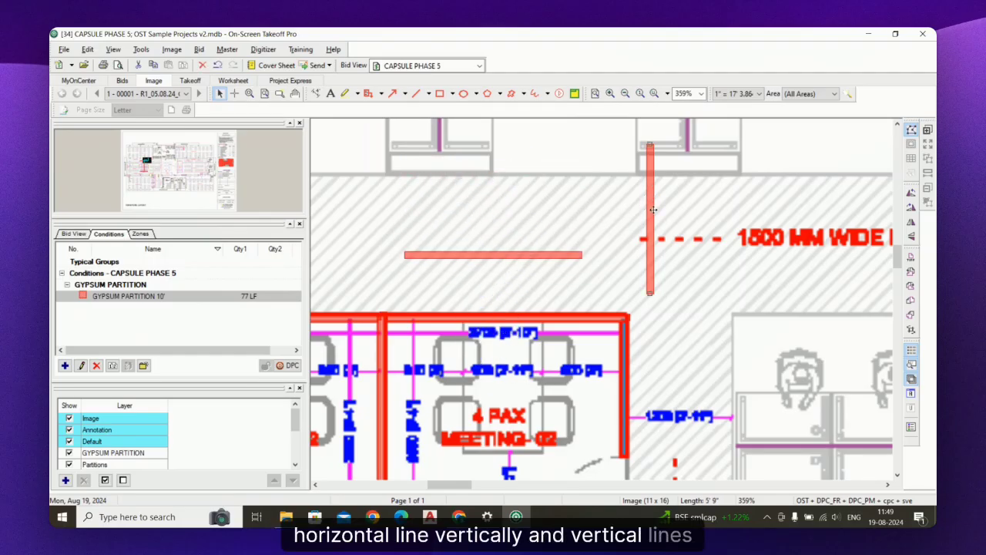
drag(650, 202, 668, 245)
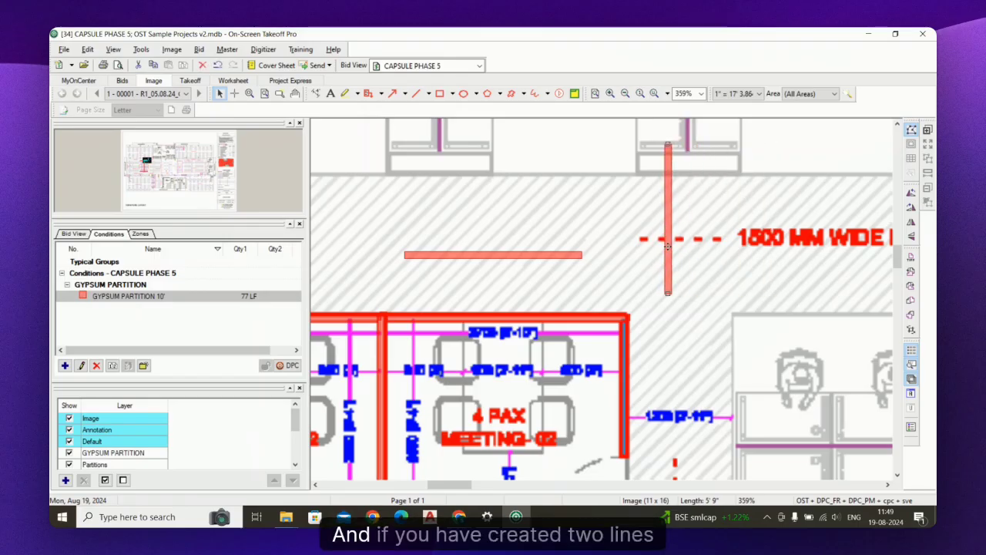
Step: Shorten the horizontal line in the passage by moving its right end inward
click(571, 257)
click(671, 245)
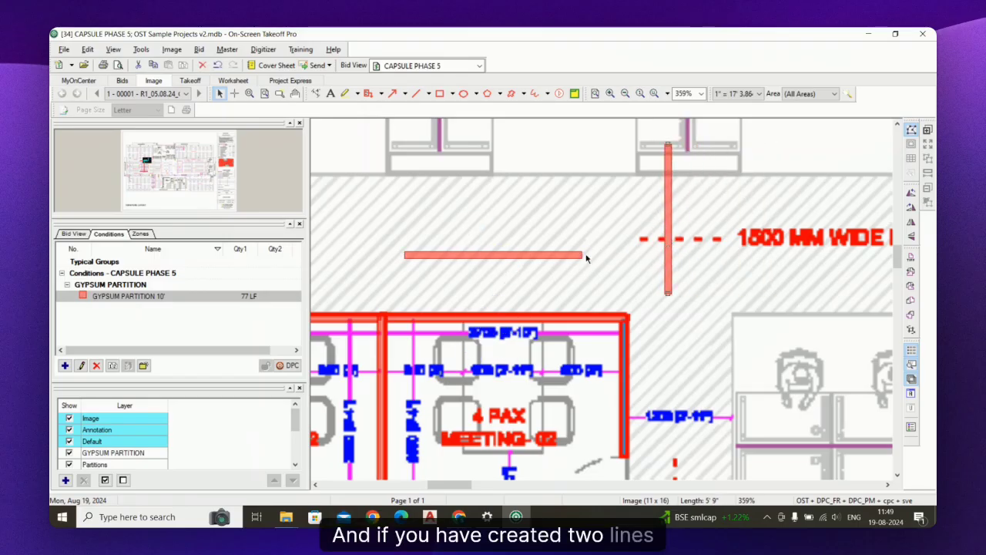
click(583, 255)
click(670, 220)
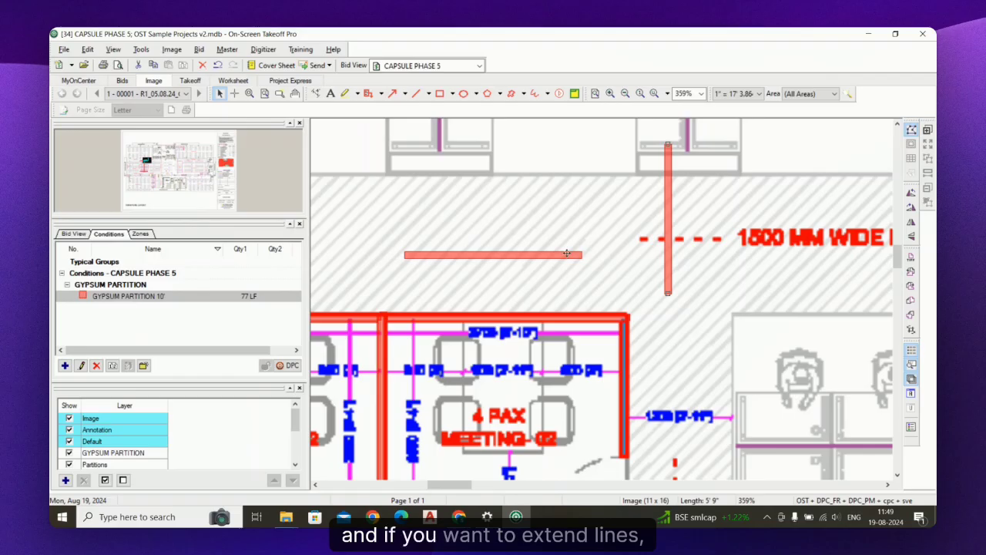
click(582, 254)
drag(589, 254, 556, 245)
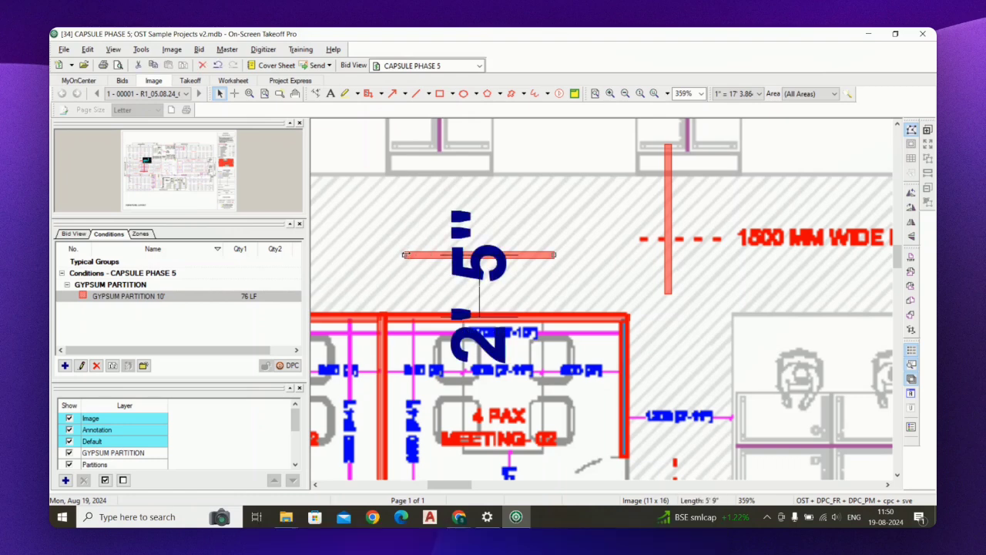
Step: Shorten the horizontal passage line from its left end and move the vertical line onto its right end
drag(403, 256, 416, 238)
click(583, 219)
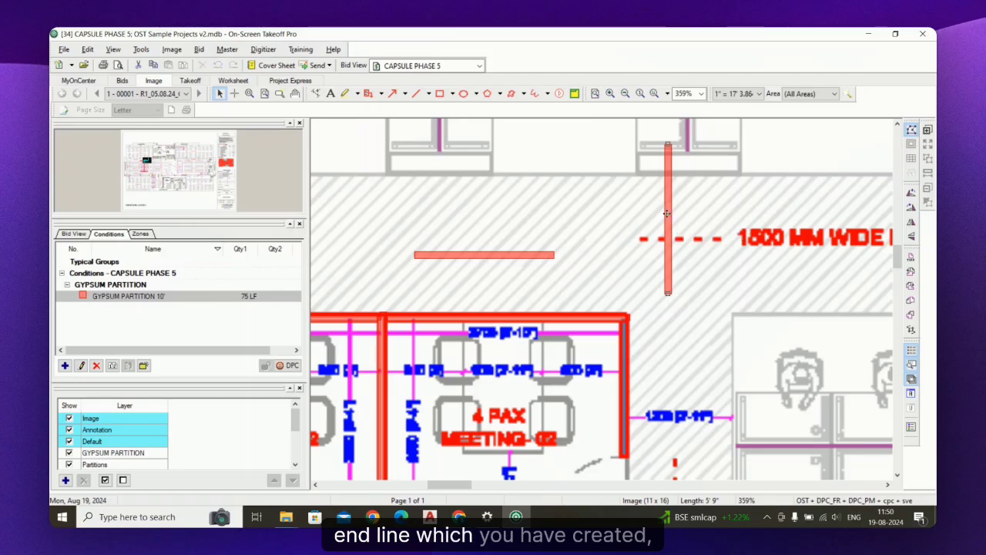
drag(668, 224, 553, 223)
drag(543, 257, 561, 204)
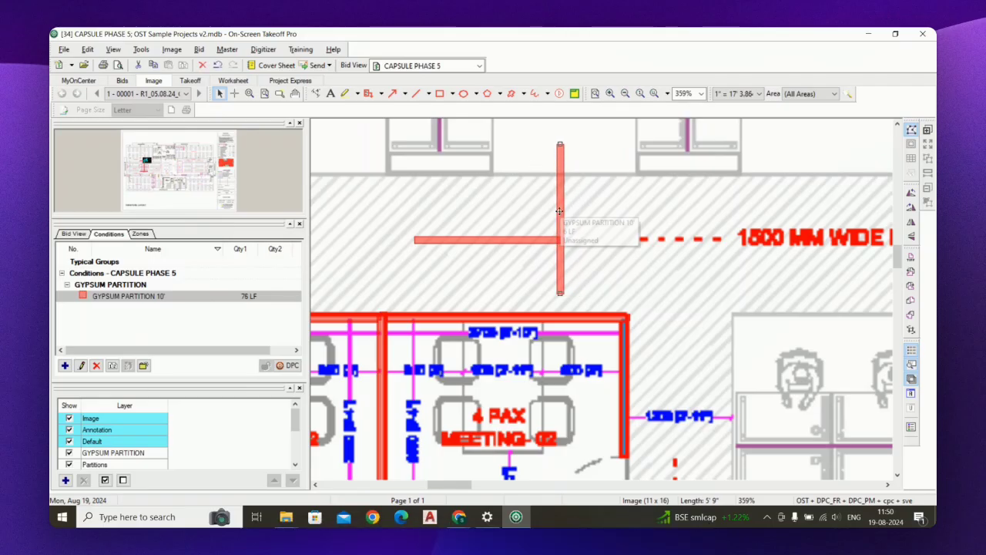
Step: Move the horizontal passage line down to about 1' 1" above the MEETING-02 wall and reposition the connected vertical line at its right end
drag(560, 209, 584, 289)
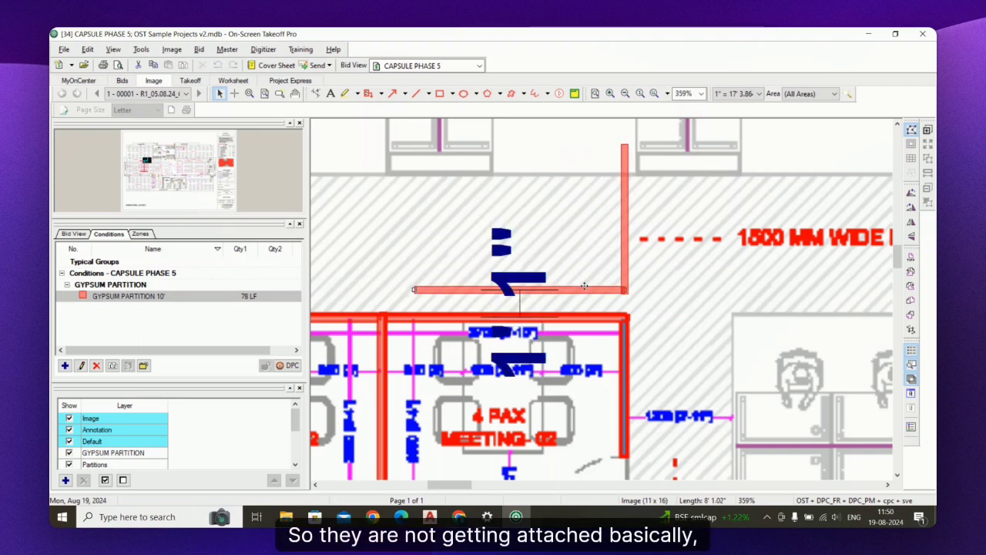
click(621, 229)
mouse_move(628, 240)
mouse_down()
mouse_move(540, 234)
mouse_move(622, 231)
mouse_up()
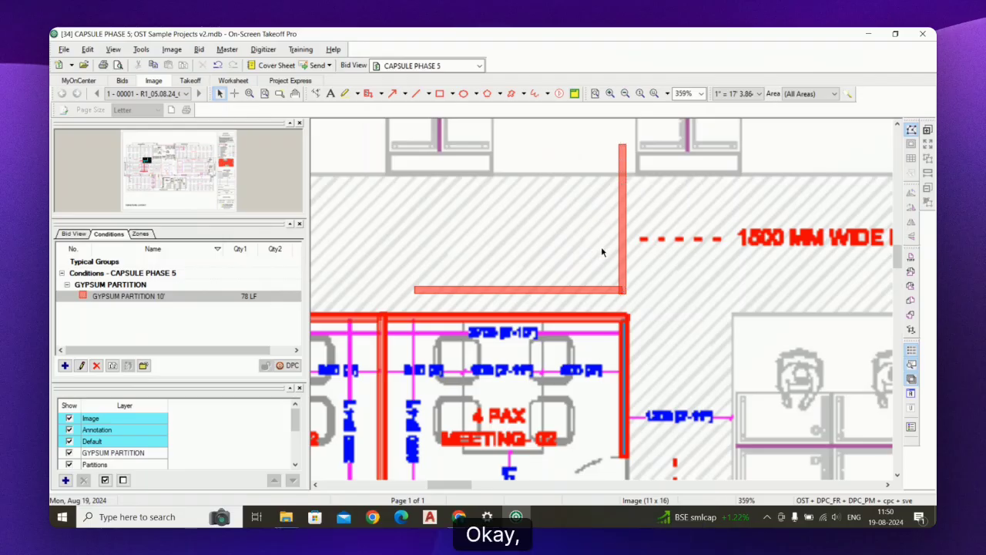
Step: Delete both practice takeoff lines in the passage above MEETING-02
click(590, 289)
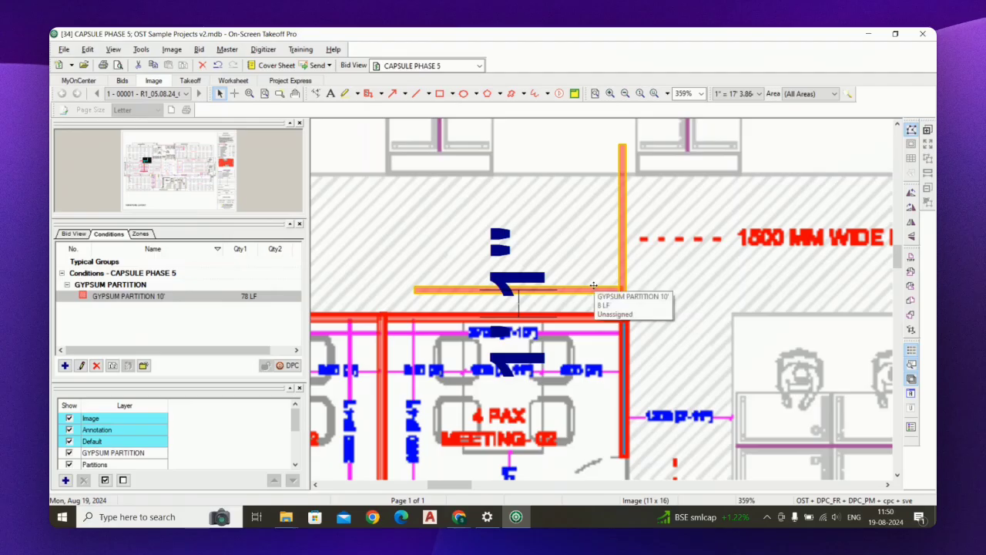
key(Delete)
scroll(592, 275, down, 3)
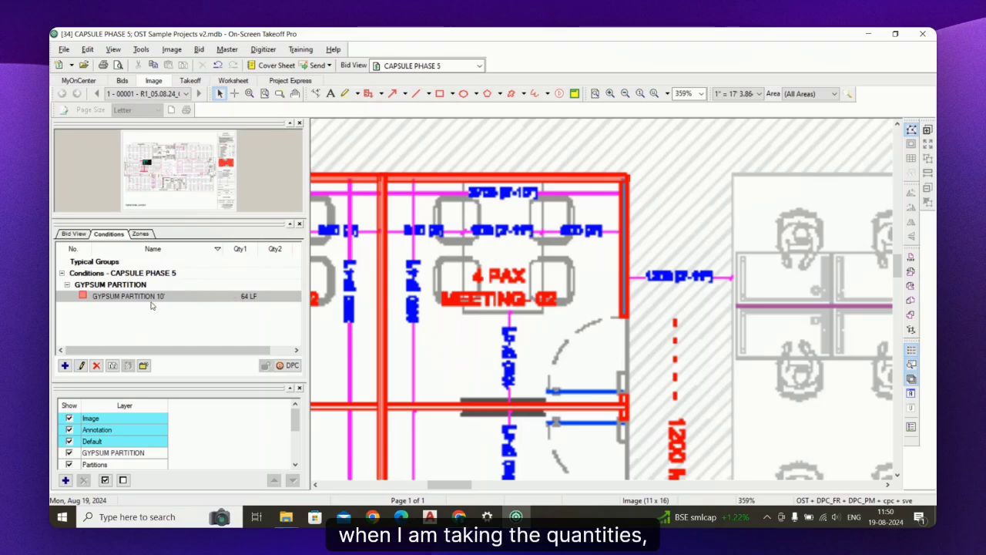
Step: With GYPSUM PARTITION 10', take off the horizontal wall below the upper-left MEETING-02, about 9' 5" from the outer edge to the central wall
click(192, 297)
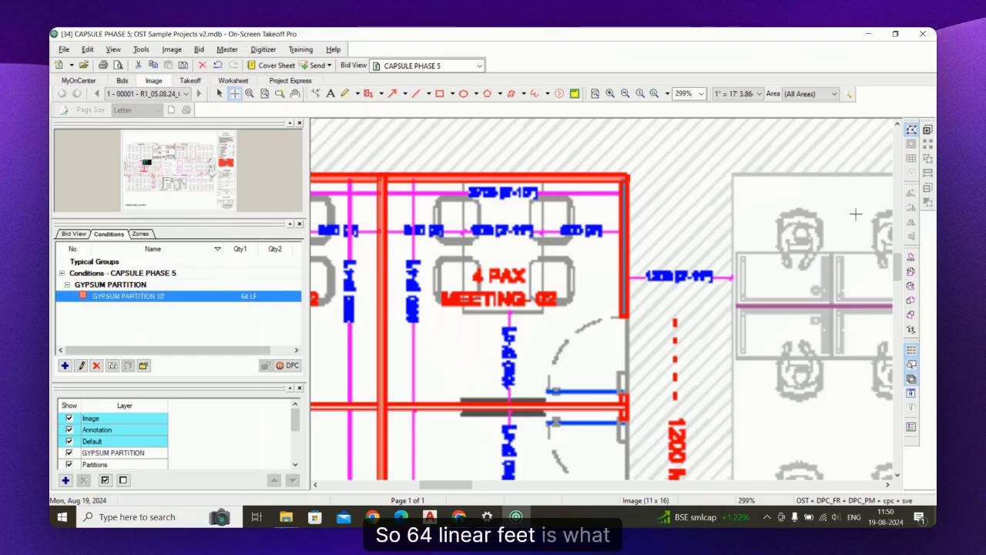
scroll(855, 214, down, 3)
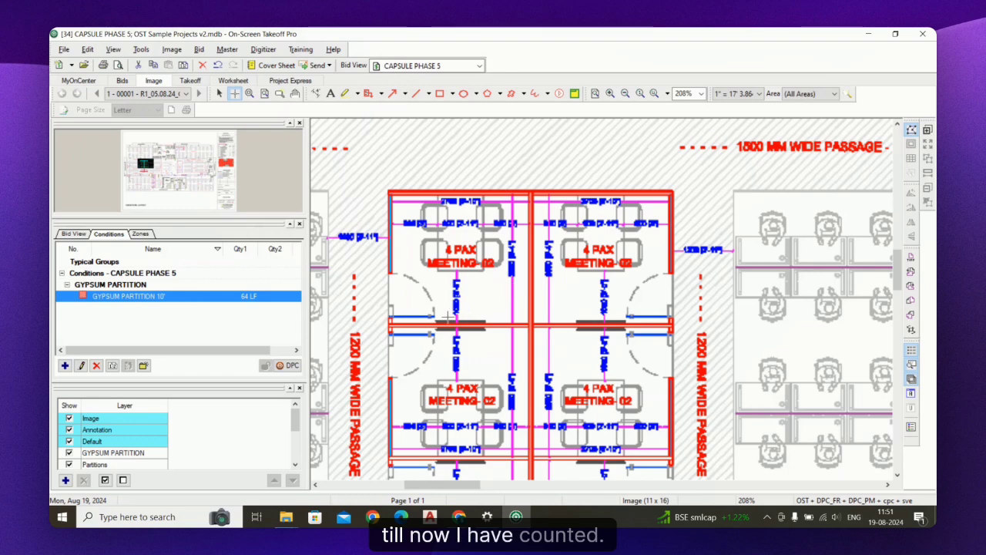
scroll(408, 327, up, 6)
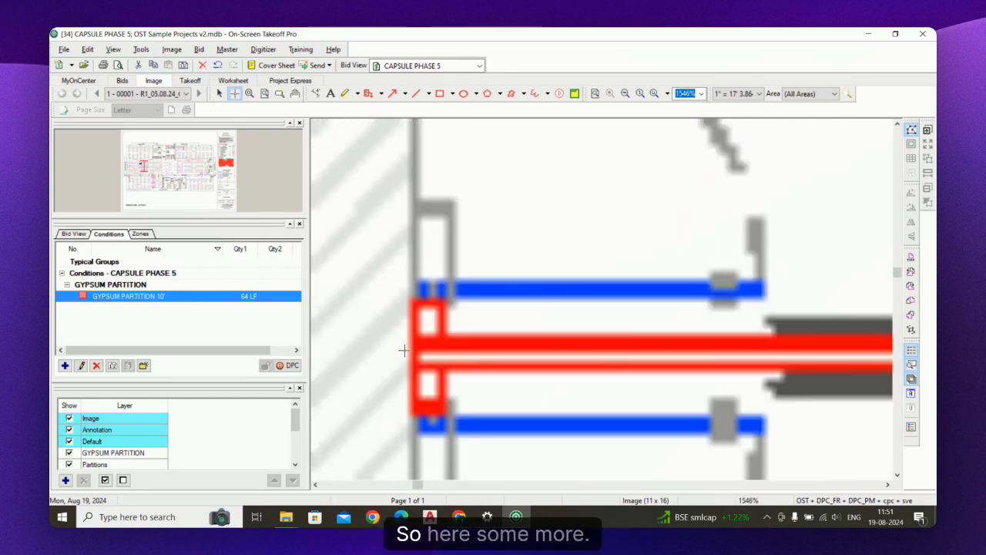
click(408, 350)
scroll(412, 350, down, 4)
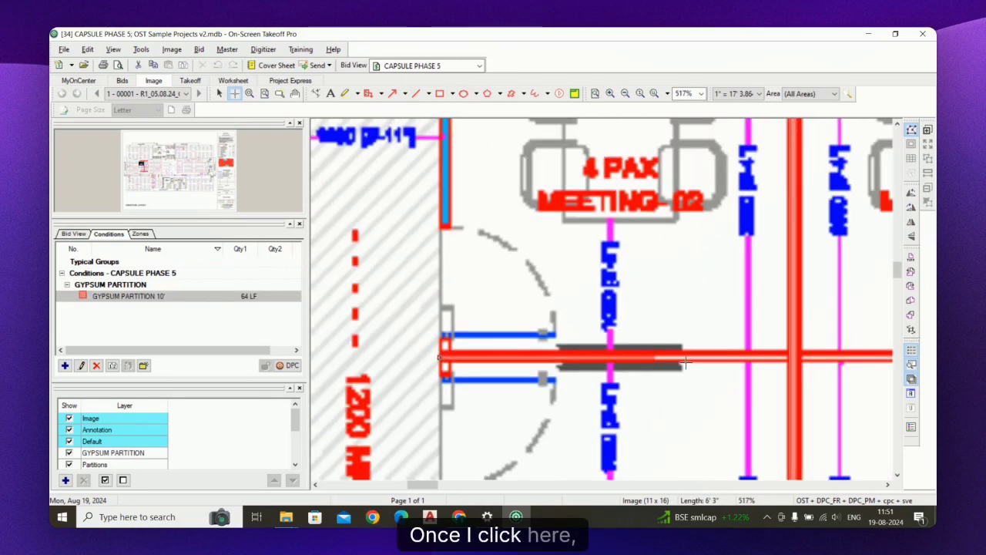
scroll(809, 368, up, 1)
scroll(809, 369, up, 2)
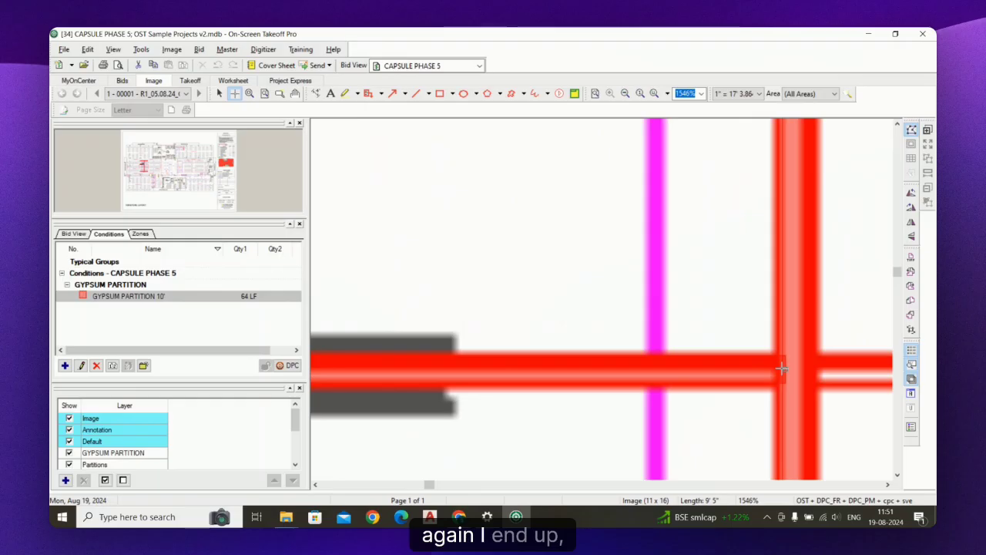
scroll(697, 304, down, 2)
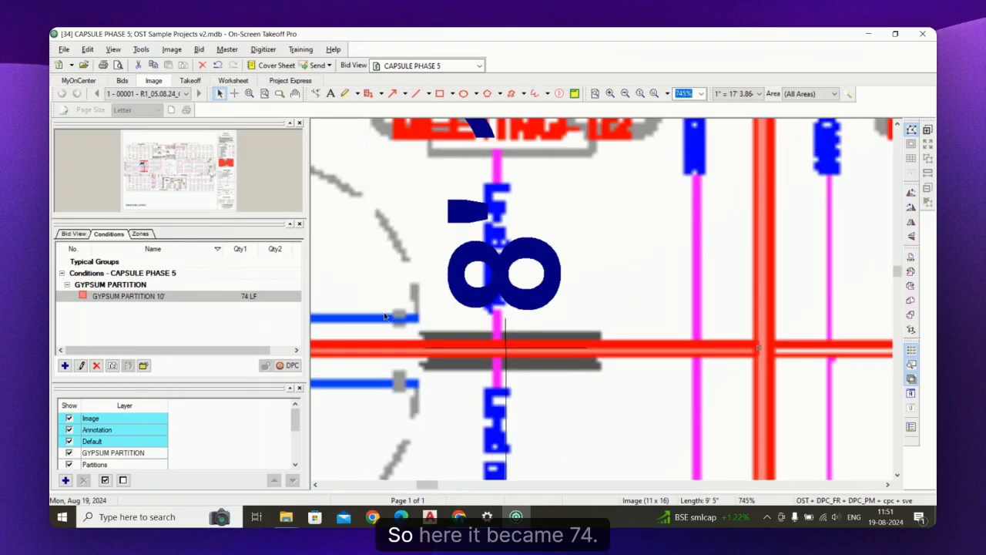
scroll(759, 347, down, 1)
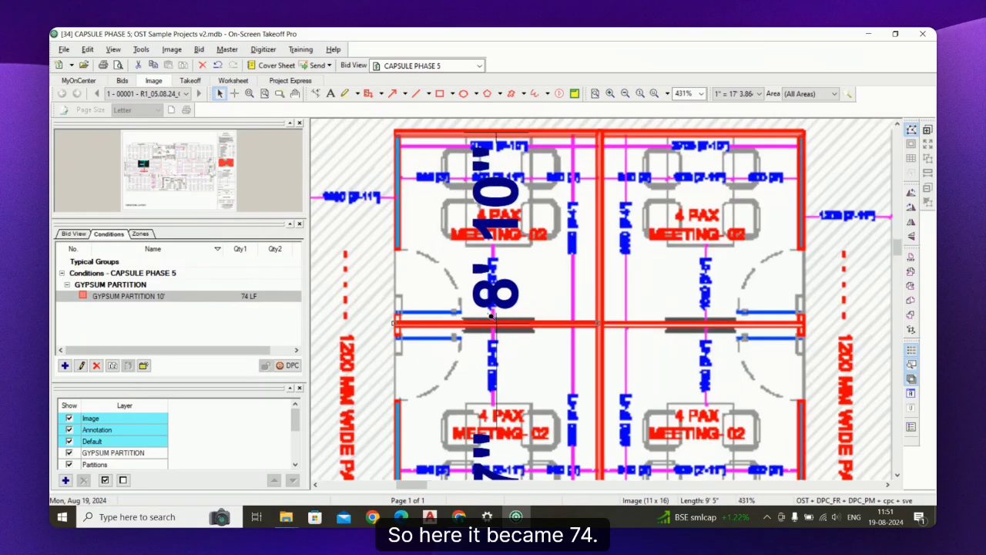
Step: Take off the horizontal wall below the upper-right MEETING-02, about 9' 5" from the central wall to the right outer edge
scroll(759, 346, up, 2)
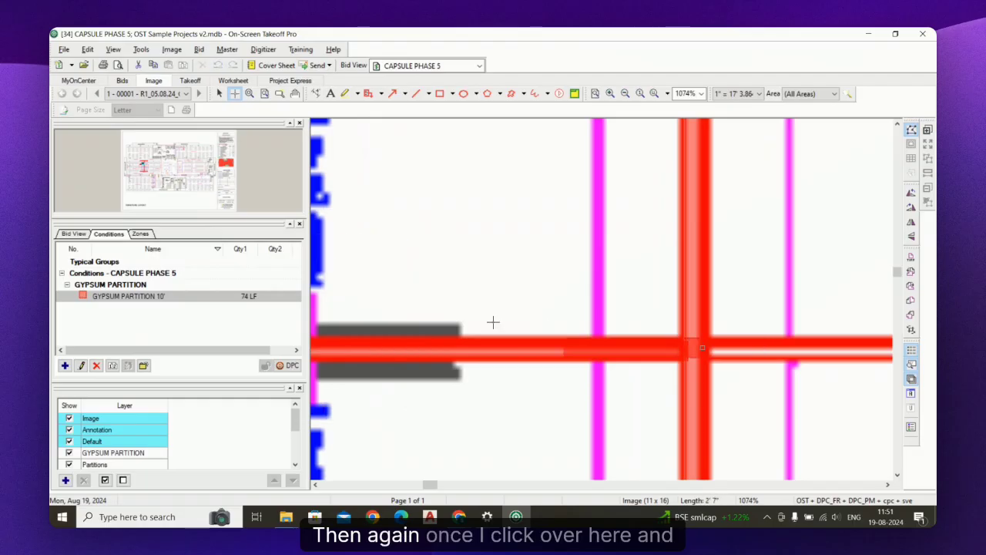
scroll(494, 323, down, 4)
scroll(738, 327, up, 5)
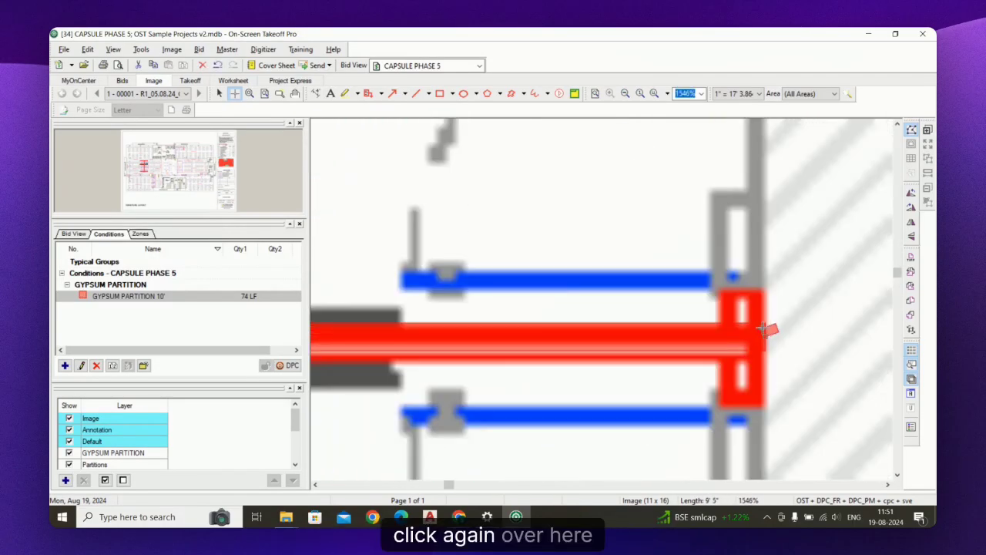
click(763, 329)
key(space)
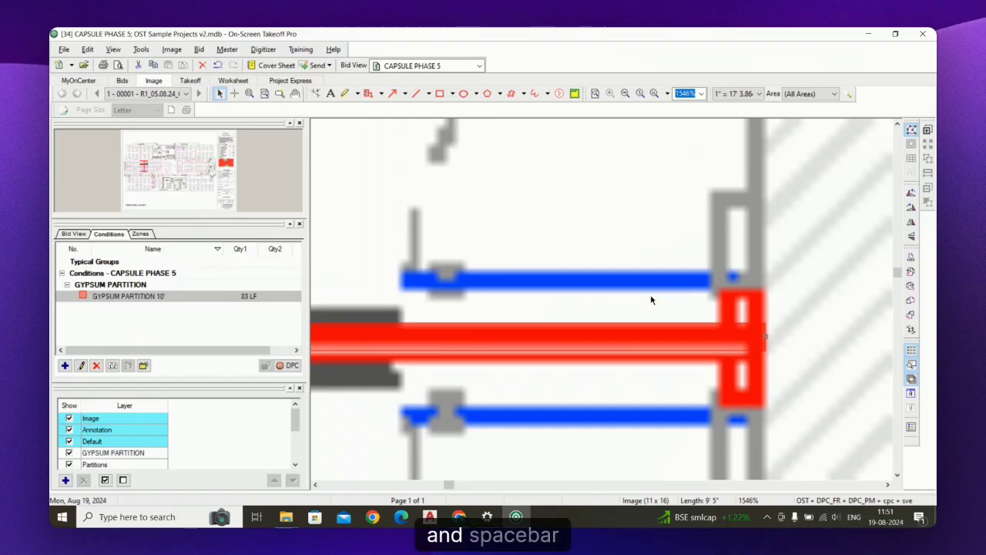
scroll(732, 322, down, 3)
scroll(501, 337, up, 1)
drag(541, 331, 541, 335)
scroll(646, 285, down, 3)
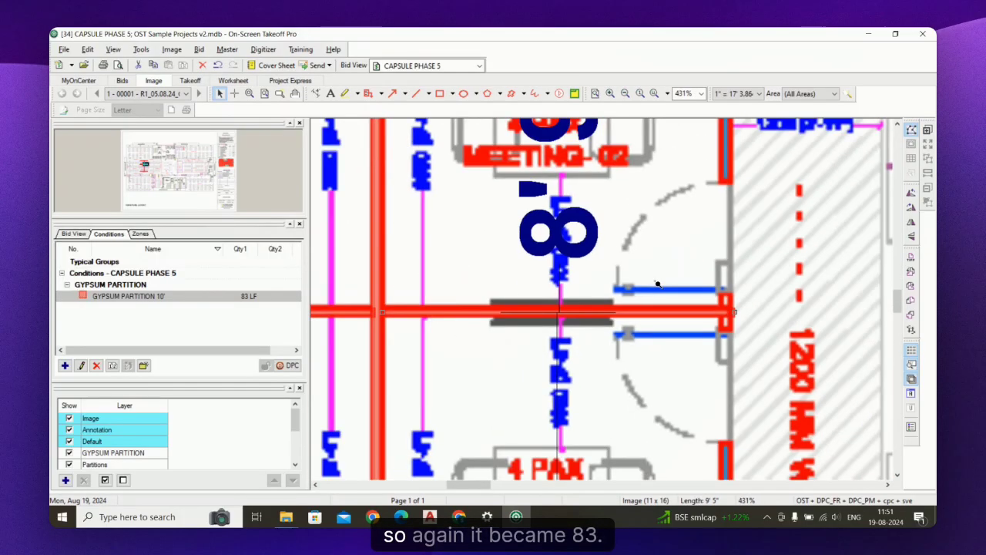
Step: Examine the floor plan around the meeting-room block and the glass partition on the upper-left MEETING-02's outer side
scroll(664, 298, down, 4)
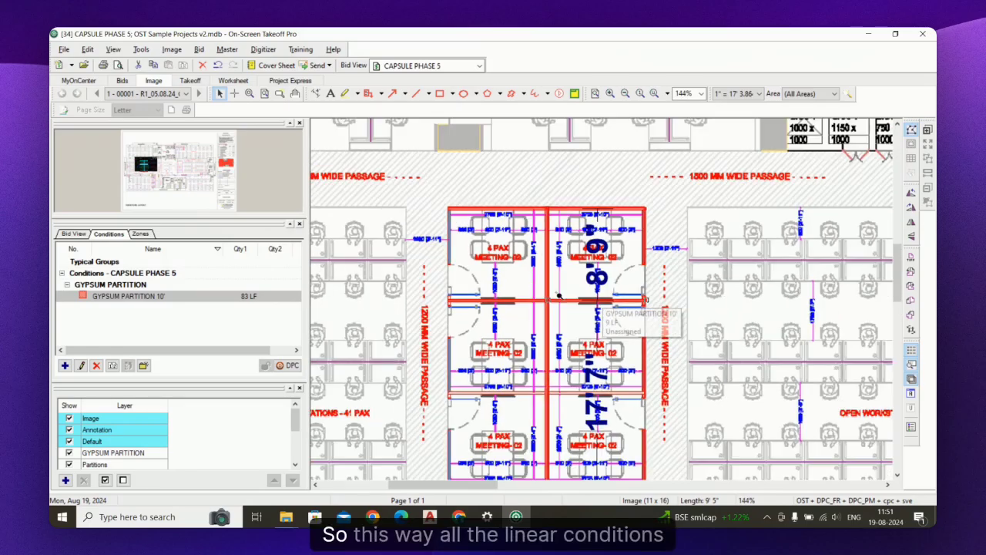
scroll(461, 286, down, 1)
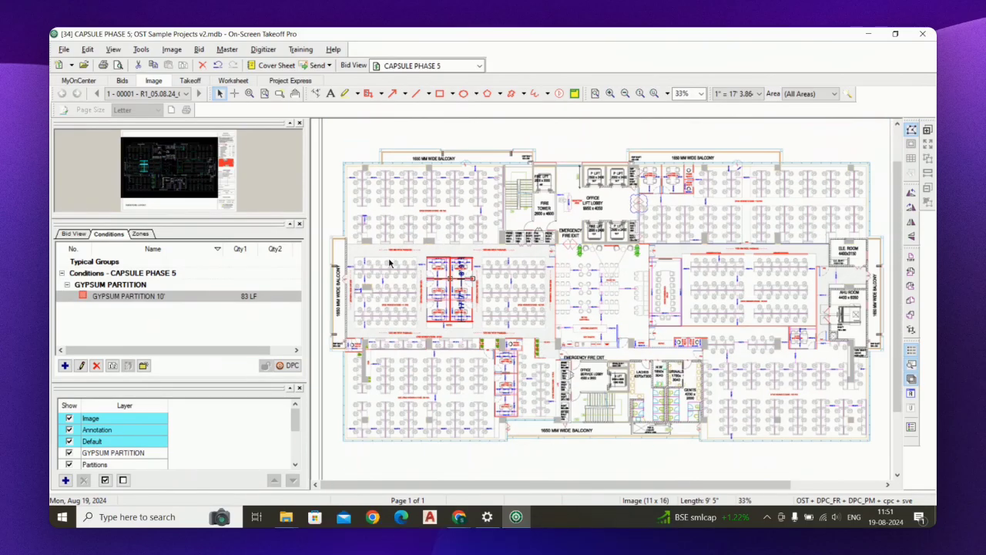
scroll(389, 263, up, 3)
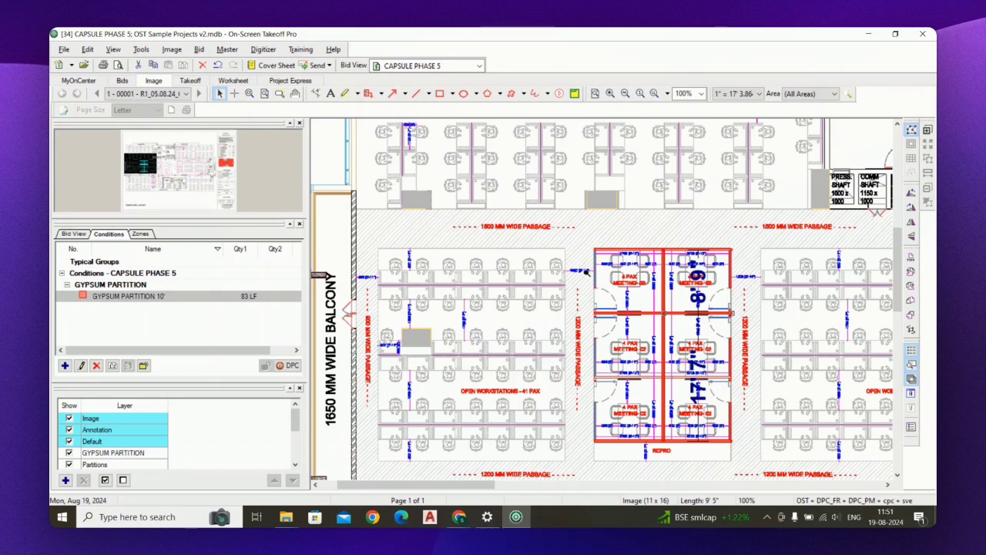
scroll(587, 271, up, 3)
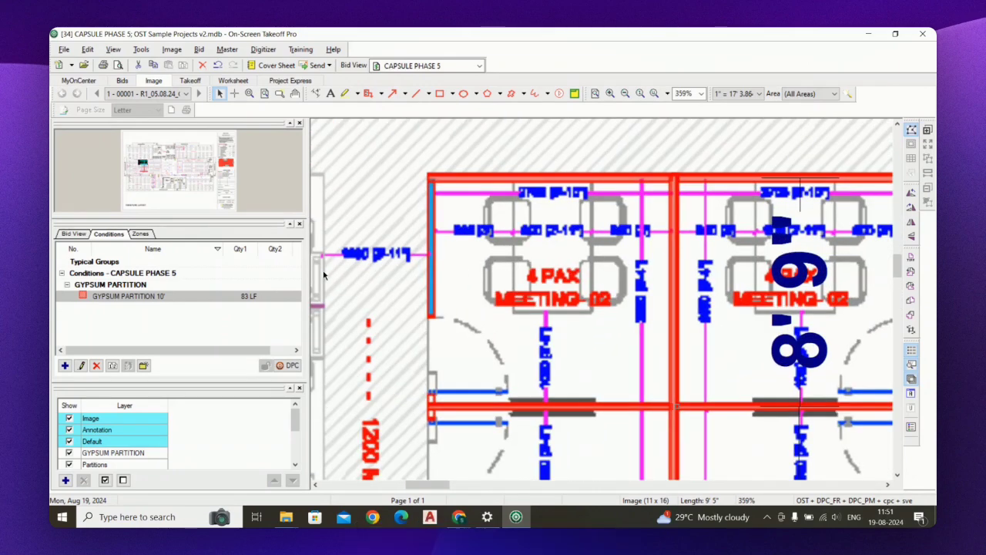
scroll(552, 298, down, 3)
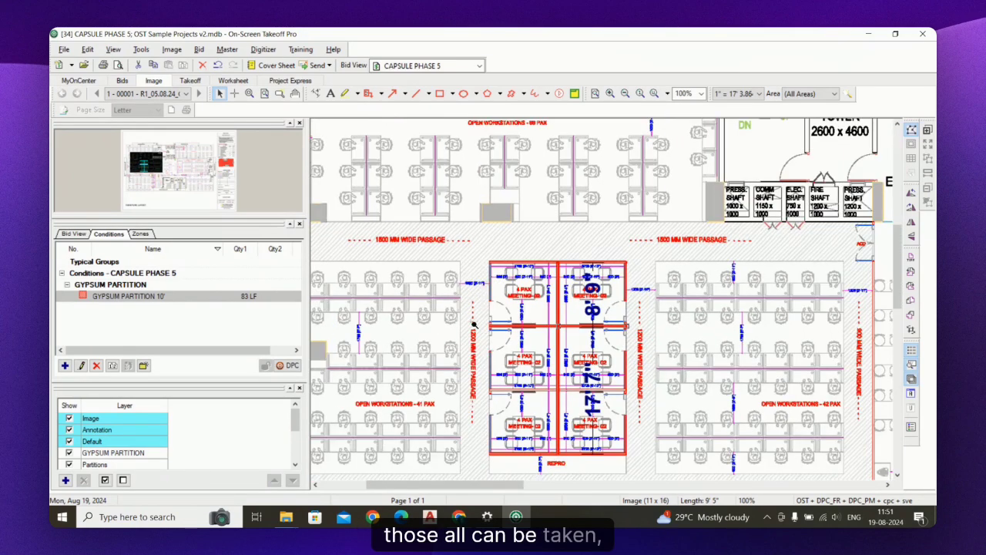
scroll(591, 274, down, 1)
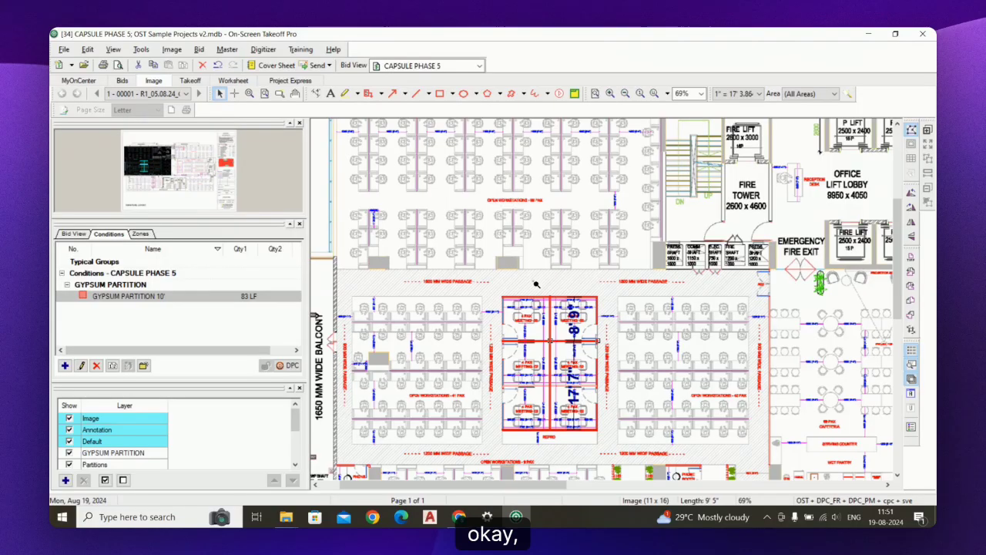
scroll(554, 277, down, 1)
scroll(538, 285, up, 3)
scroll(485, 329, up, 3)
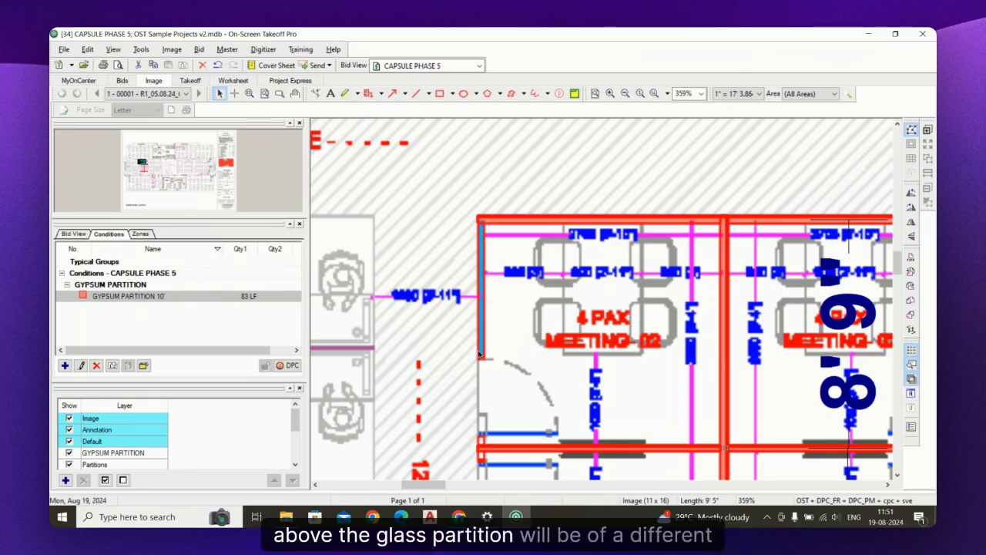
Step: Set up a new linear condition named ABOVE GLASS PARTITION 2' with height 2' 0", thickness 3" and type GYPSUM PARTITION
click(65, 366)
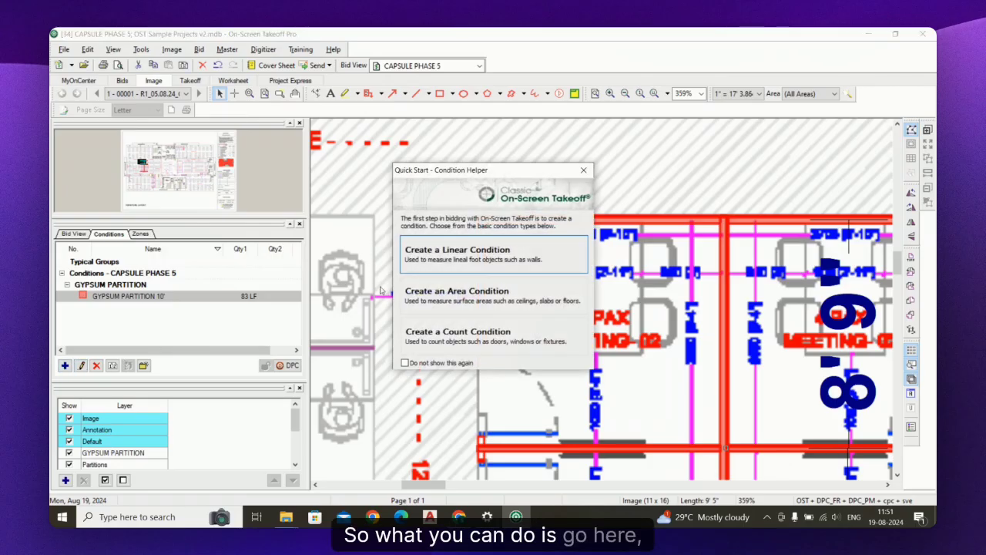
click(479, 262)
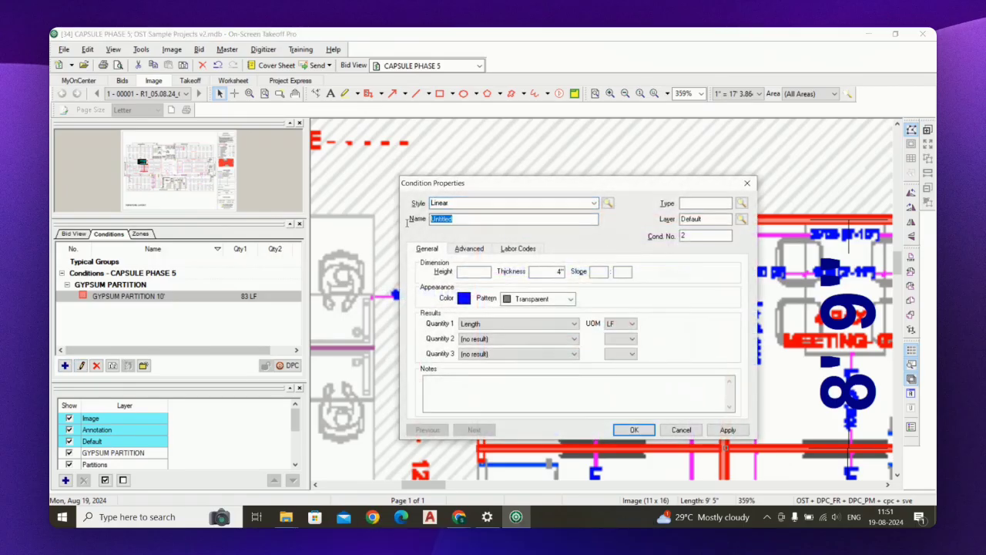
text(ABOVE GLASS PARTITI)
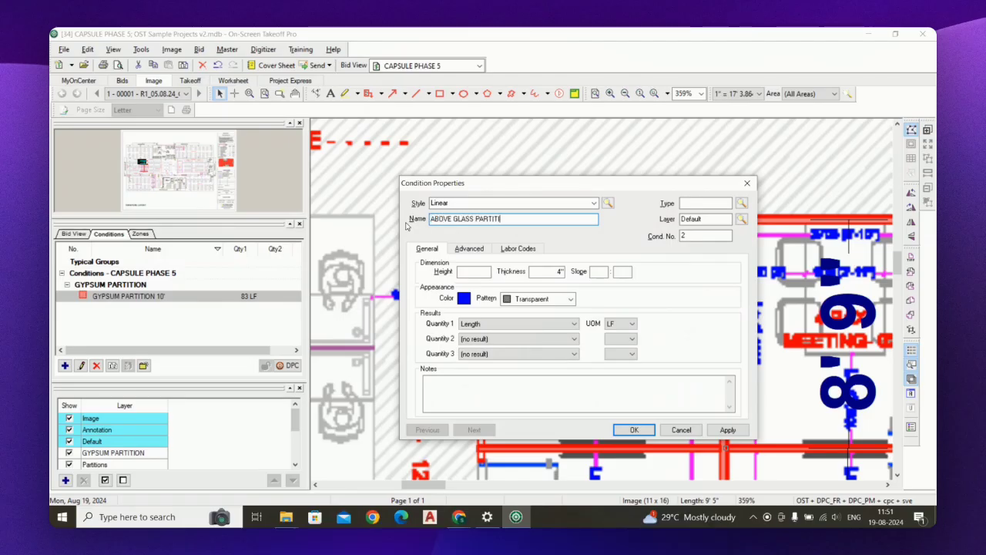
text(ON 2')
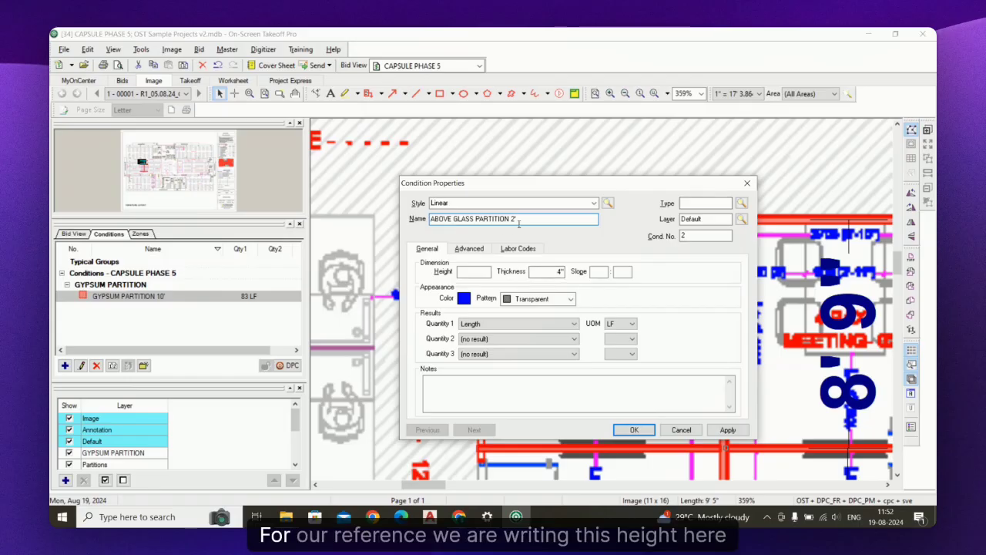
click(479, 273)
text(2' 0")
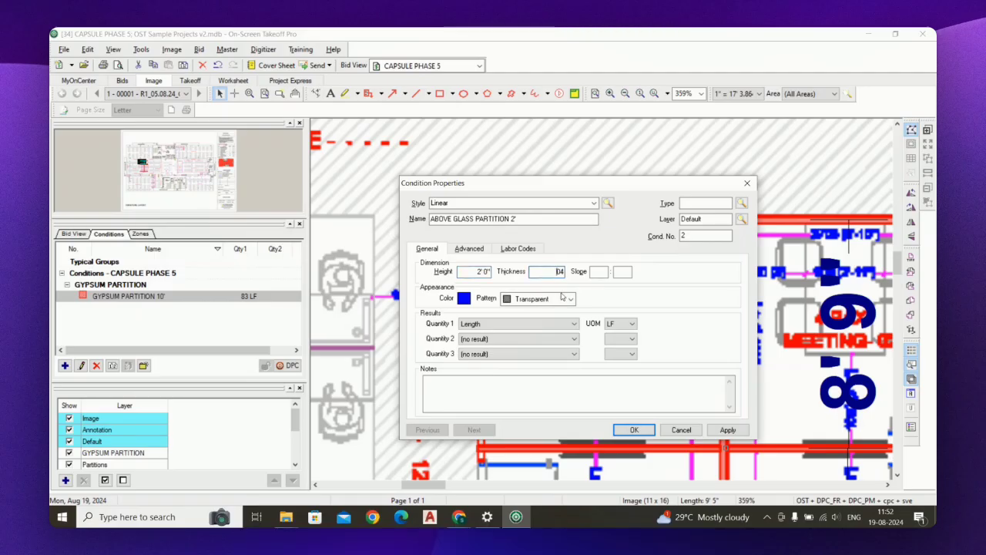
drag(552, 271, 577, 272)
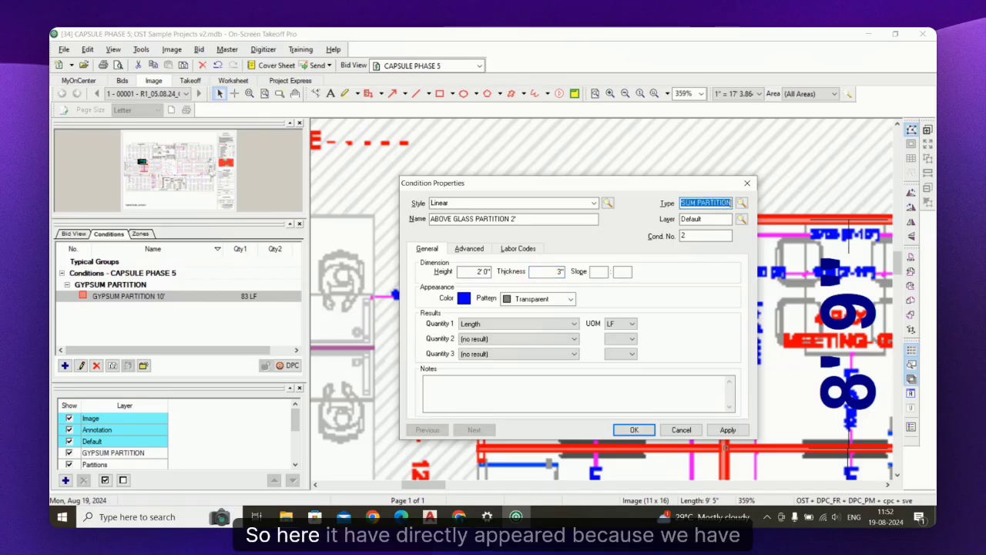
Step: Assign the ABOVE GLASS PARTITION 2' condition to the GYPSUM PARTITION layer and set its connect tolerance to 1"
click(716, 219)
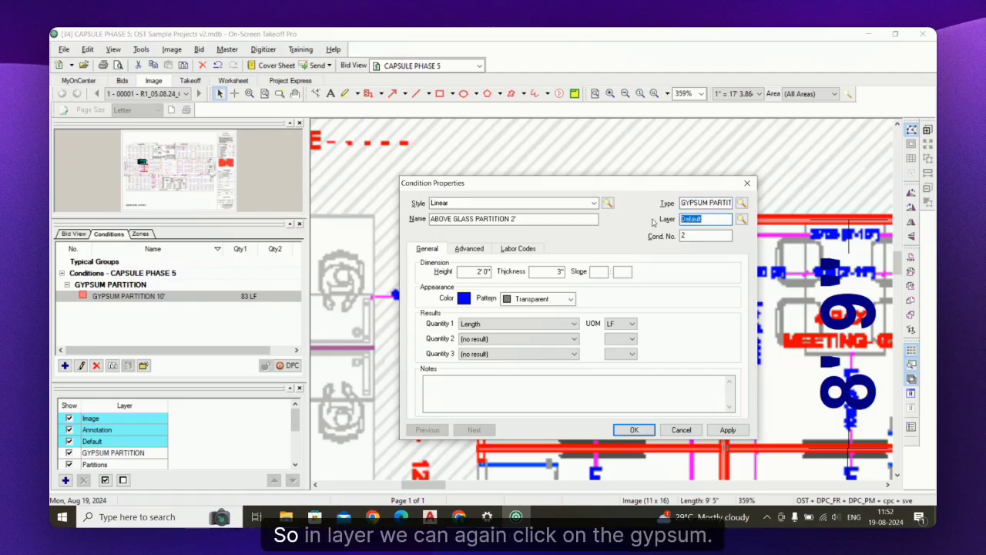
text(G)
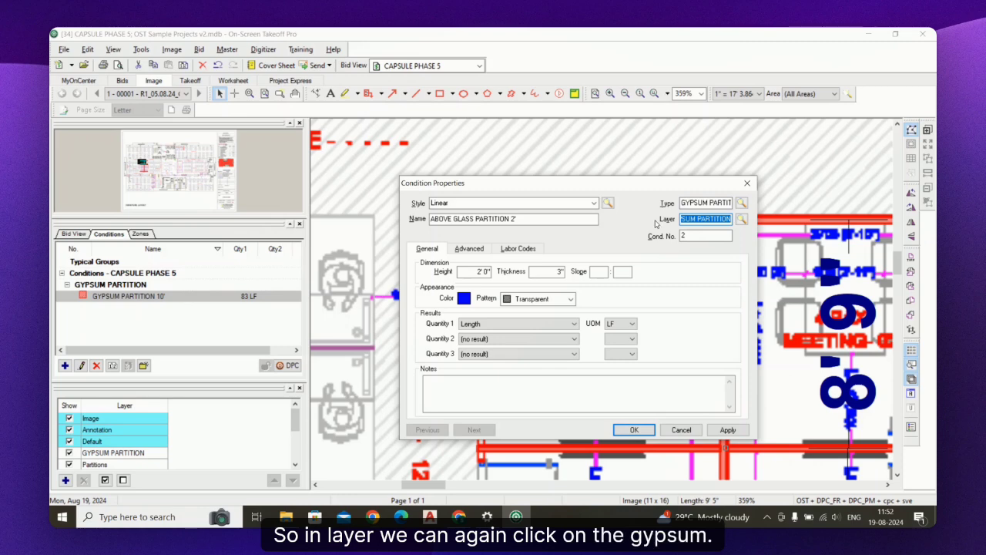
key(Tab)
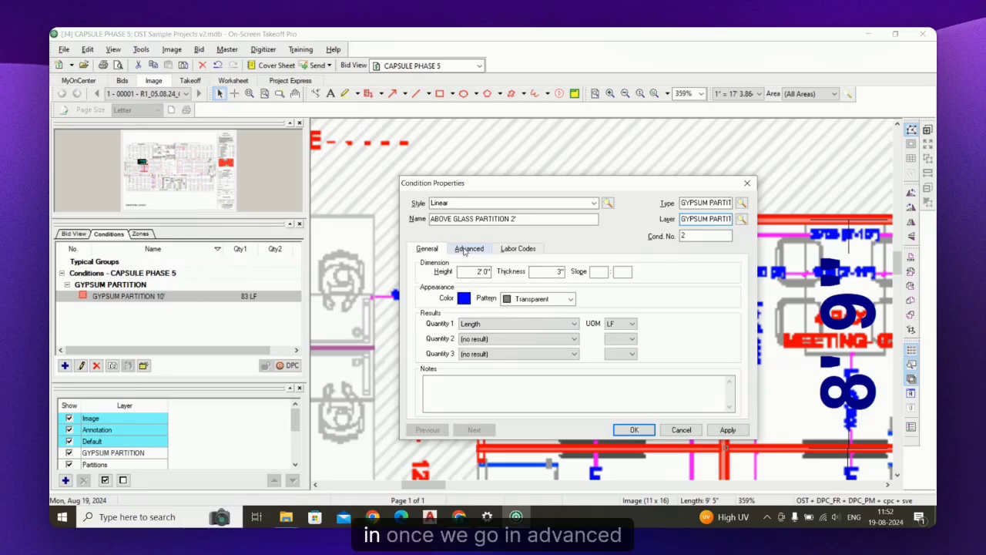
click(470, 248)
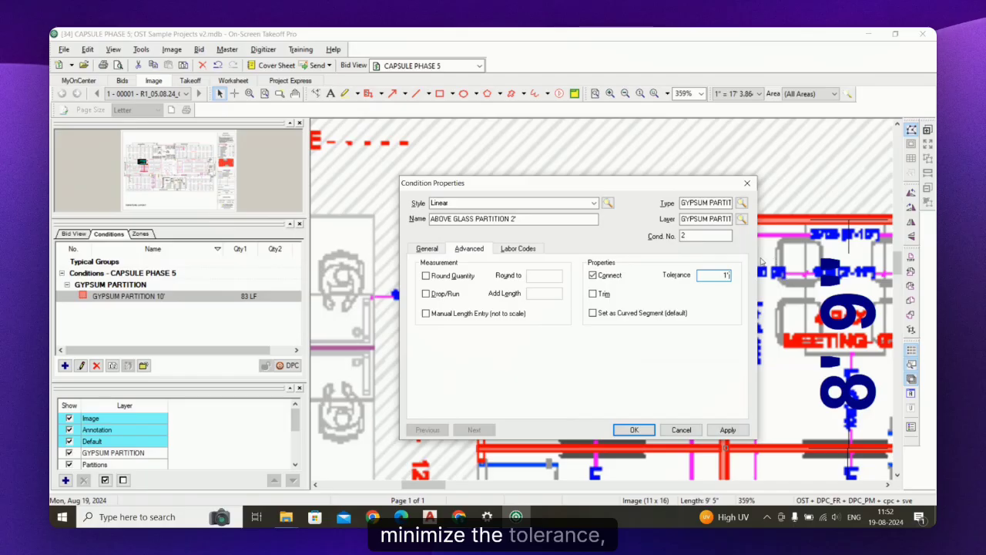
click(428, 249)
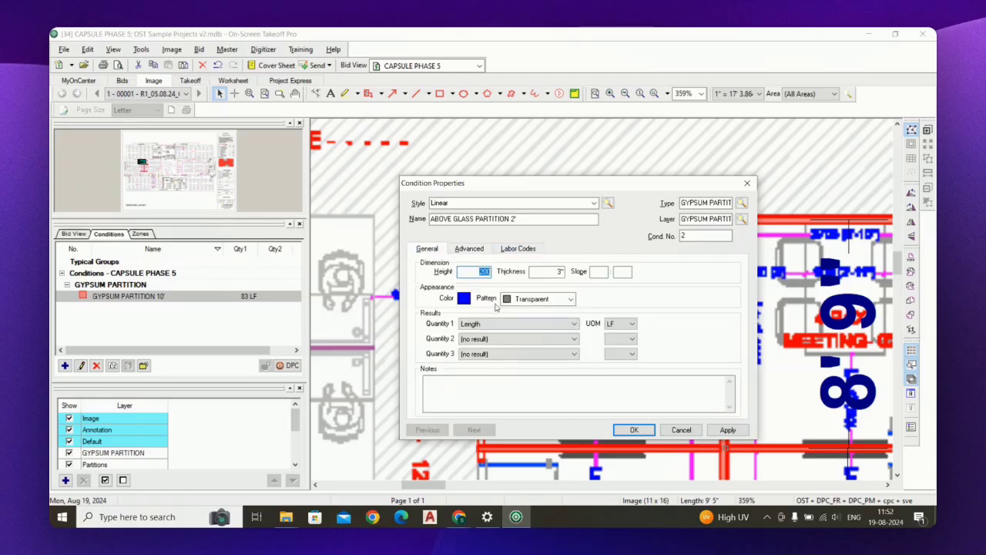
Step: Color the ABOVE GLASS PARTITION 2' condition yellow and save it
click(464, 299)
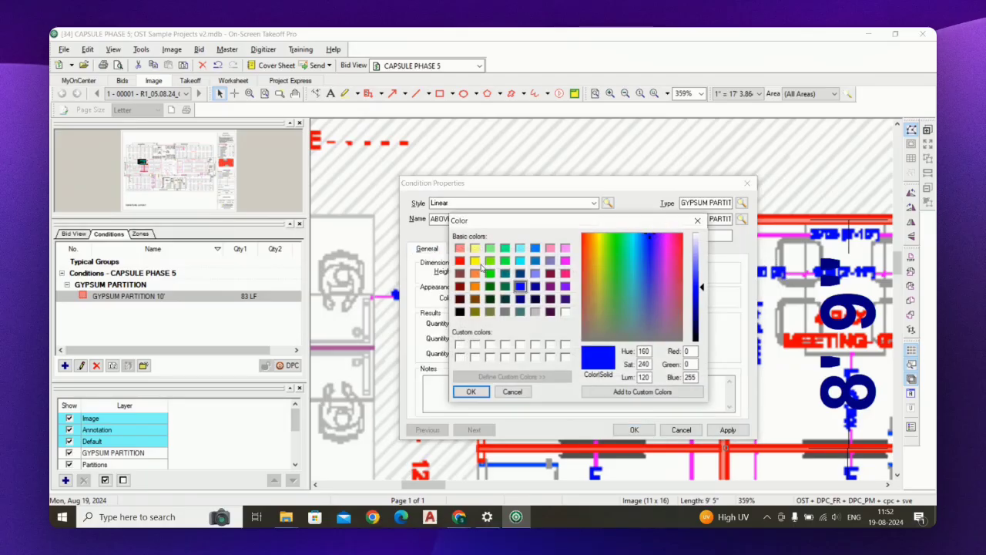
click(475, 261)
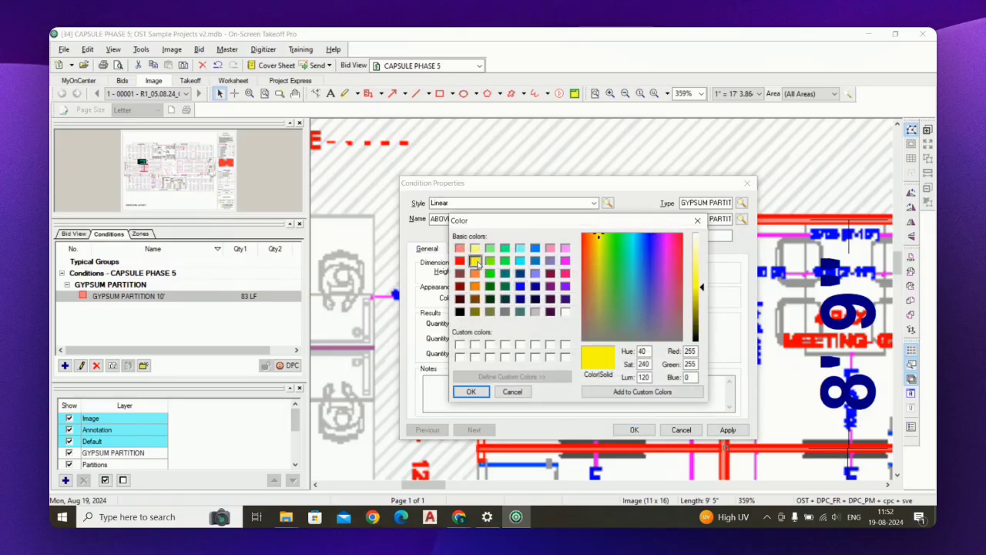
click(472, 392)
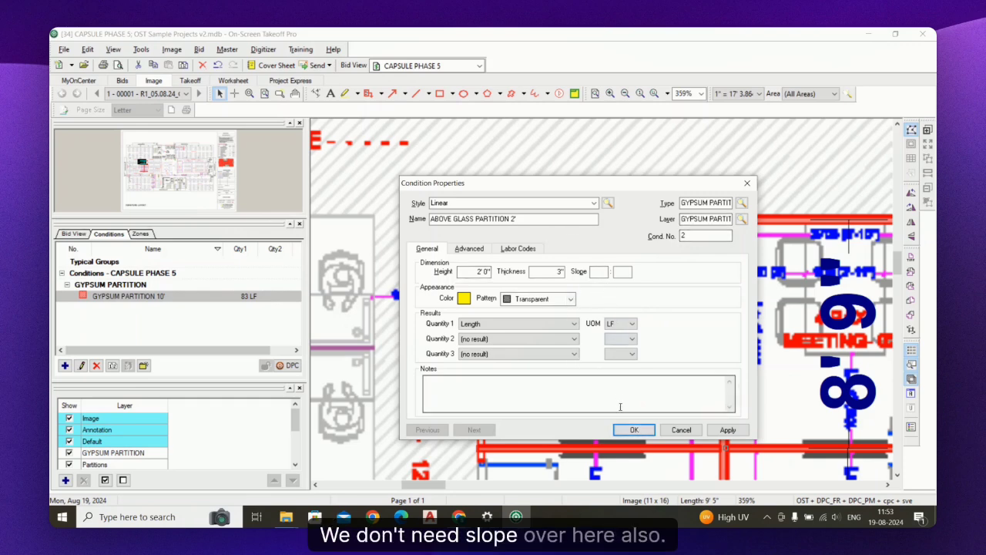
click(634, 430)
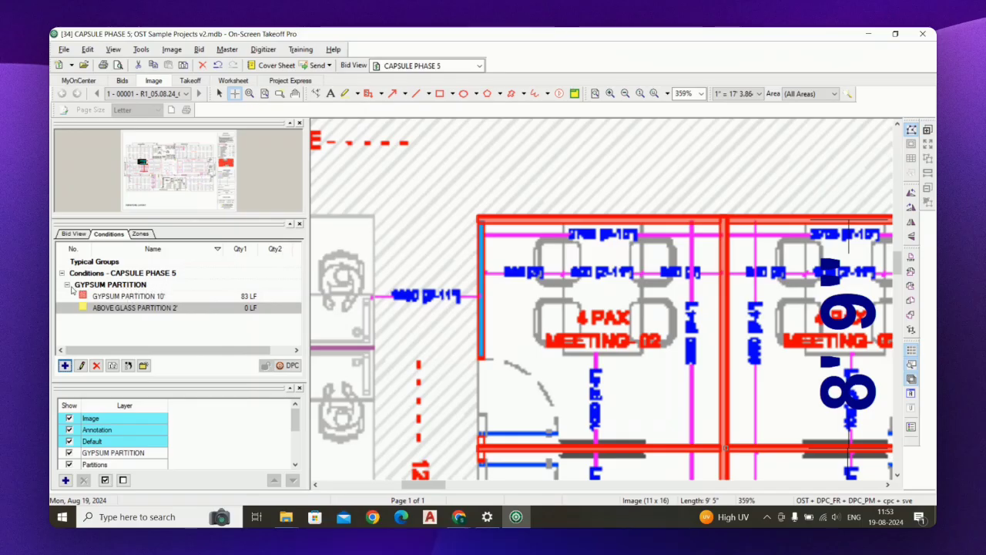
Step: Review the conditions grouped under GYPSUM PARTITION in the conditions list
click(71, 287)
click(68, 285)
click(68, 285)
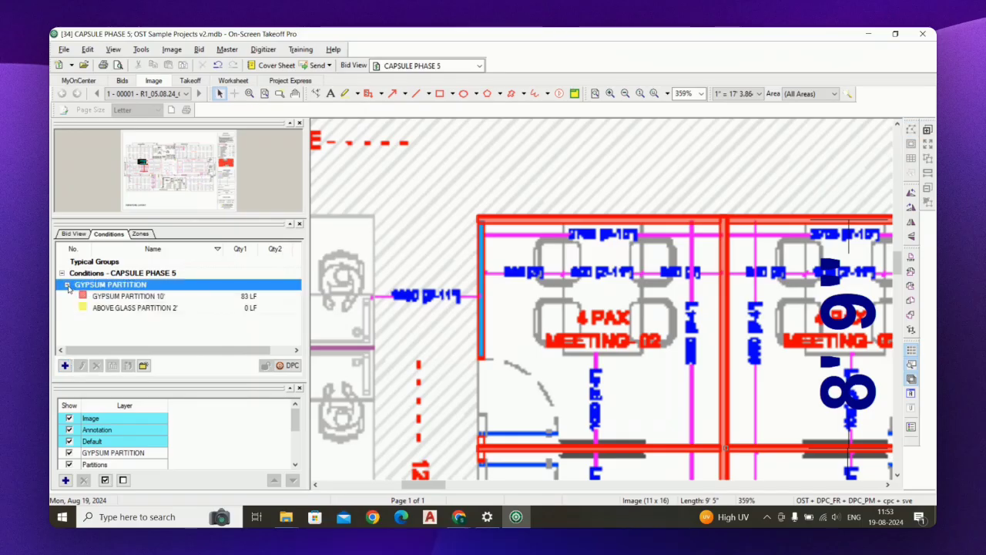
click(165, 308)
click(212, 296)
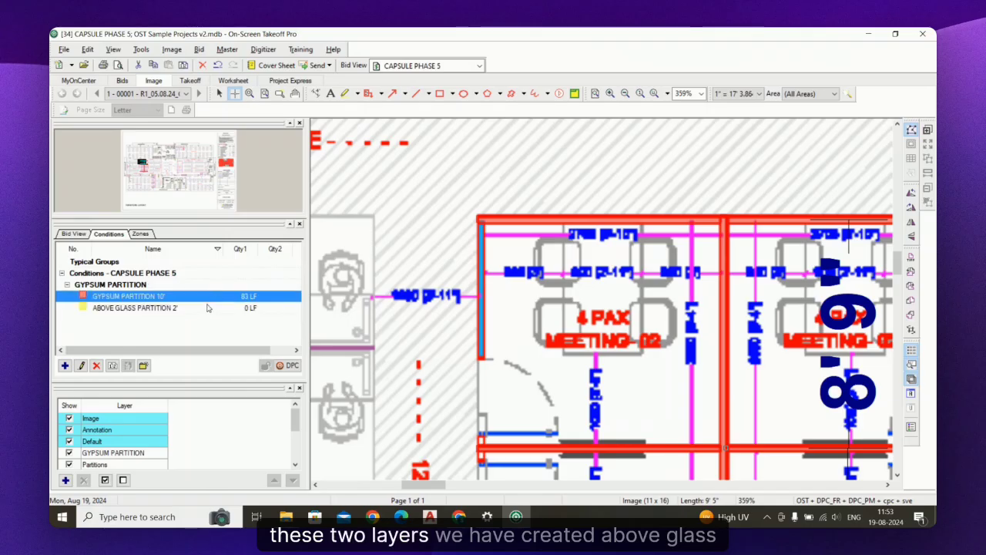
Step: With ABOVE GLASS PARTITION 2', take off the upper-left MEETING-02's outer side from the top wall past the door, about 8' 2"
click(206, 308)
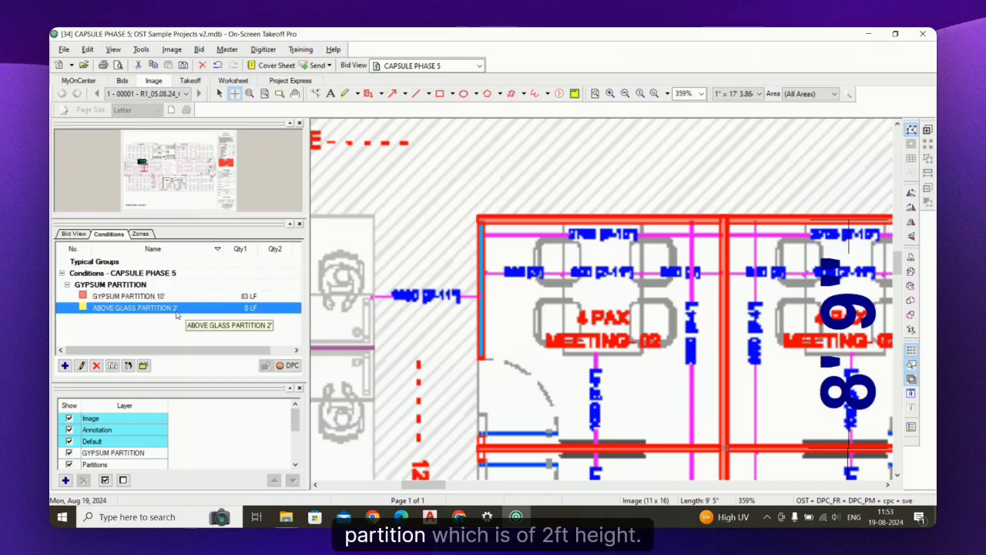
click(238, 305)
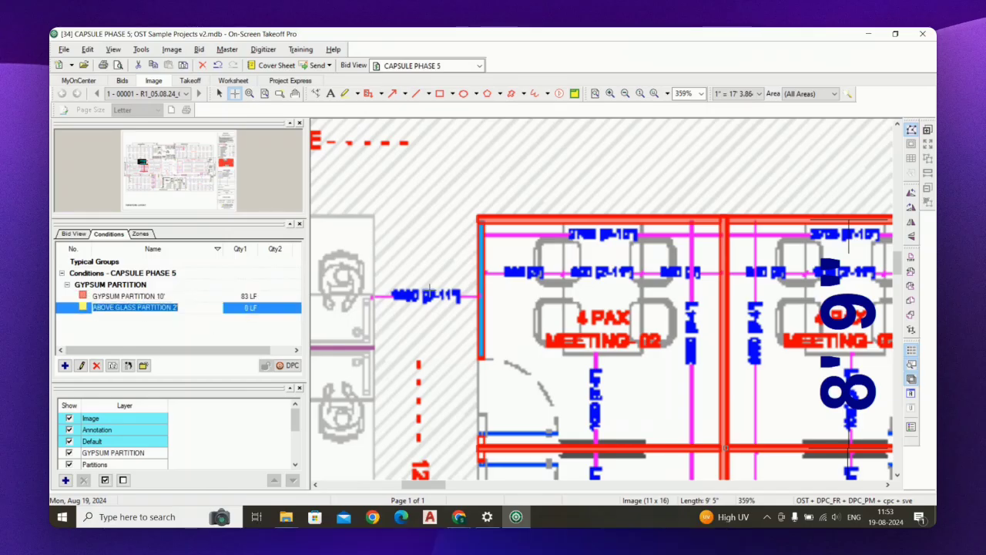
click(256, 312)
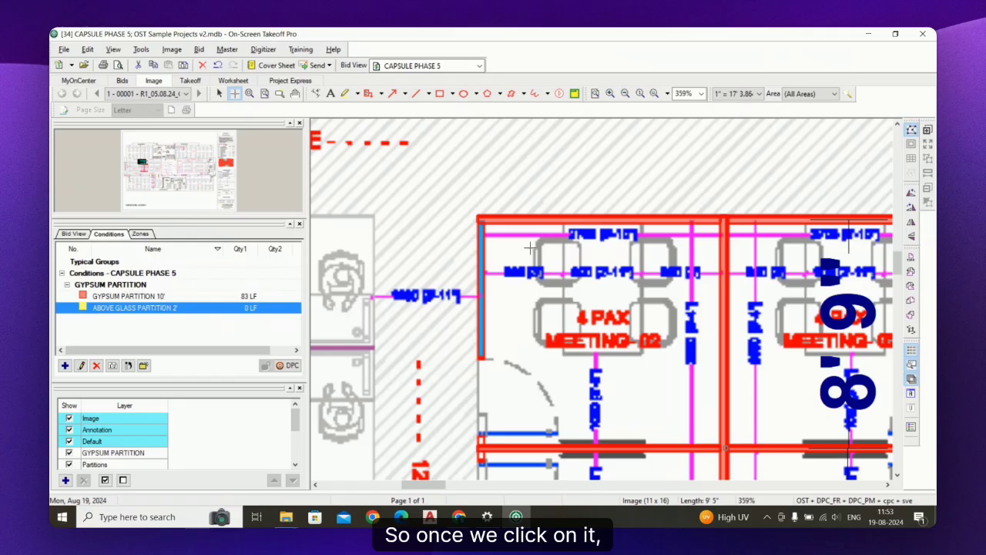
scroll(530, 247, up, 5)
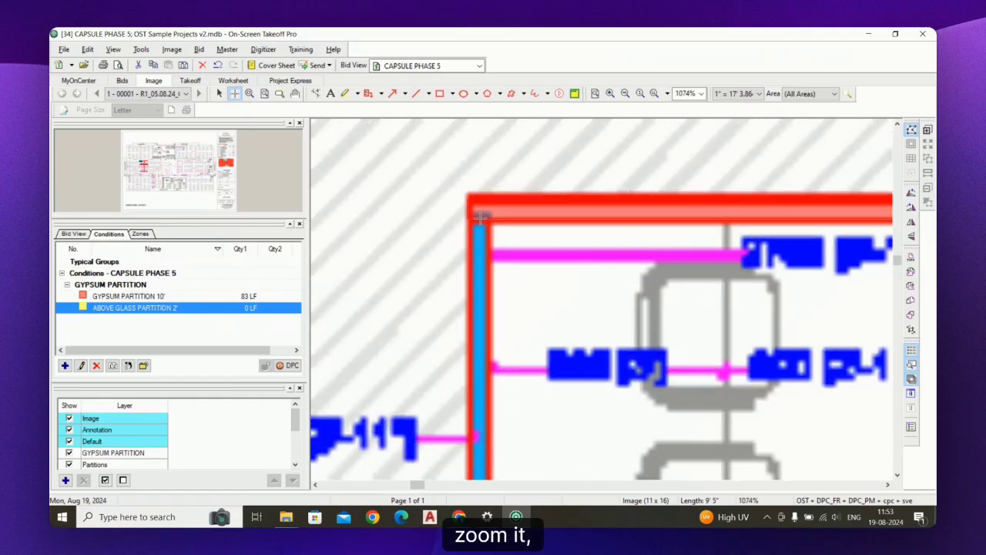
click(479, 218)
scroll(494, 185, down, 6)
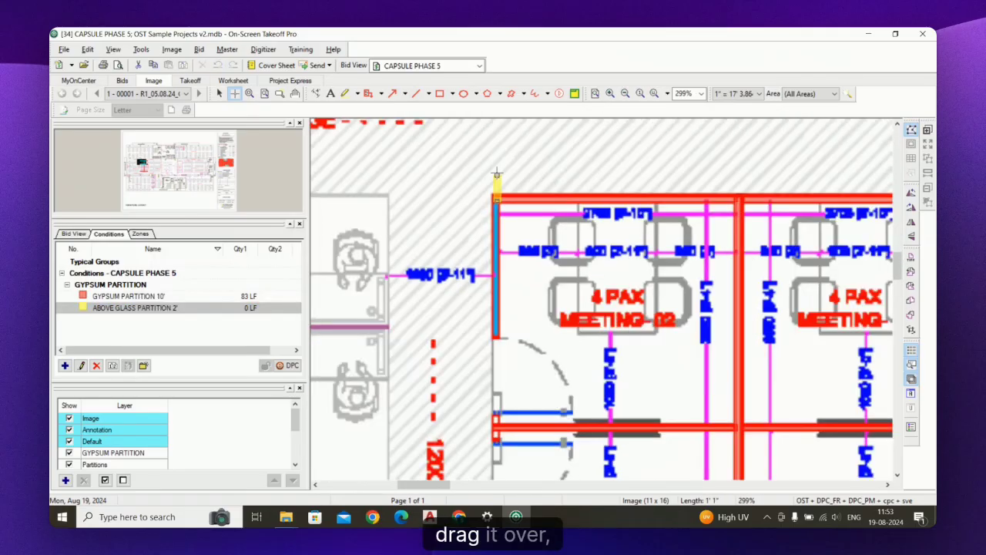
scroll(497, 174, down, 3)
scroll(499, 231, up, 3)
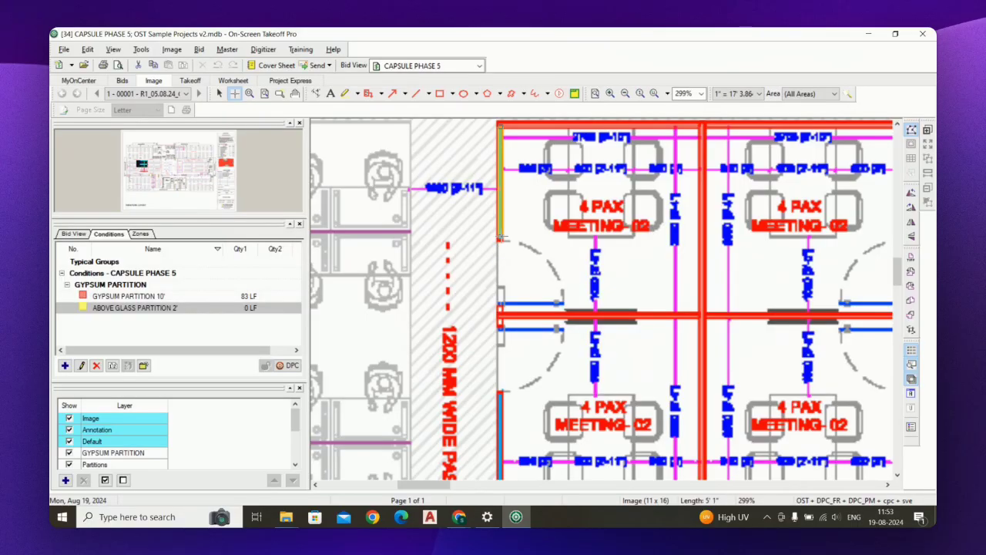
scroll(500, 308, up, 4)
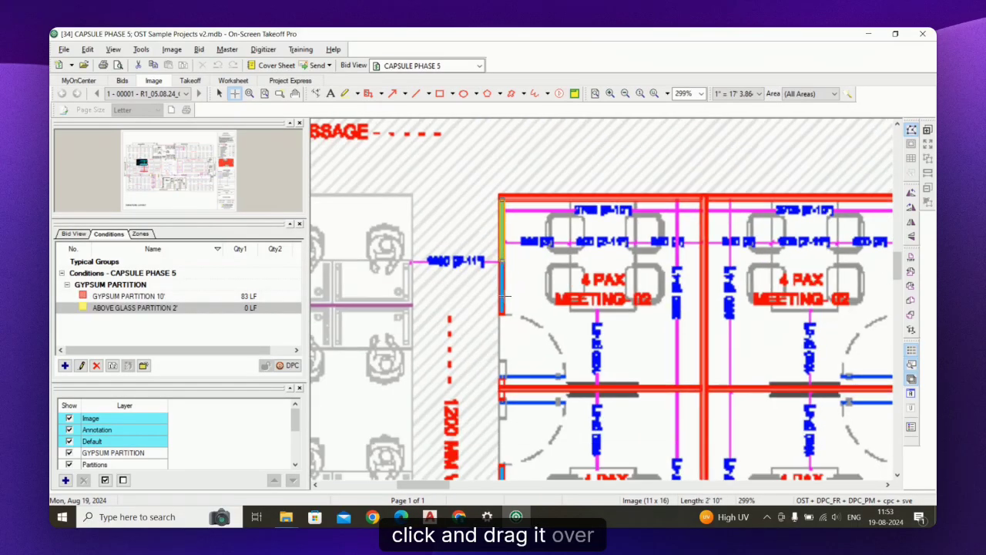
scroll(508, 362, up, 2)
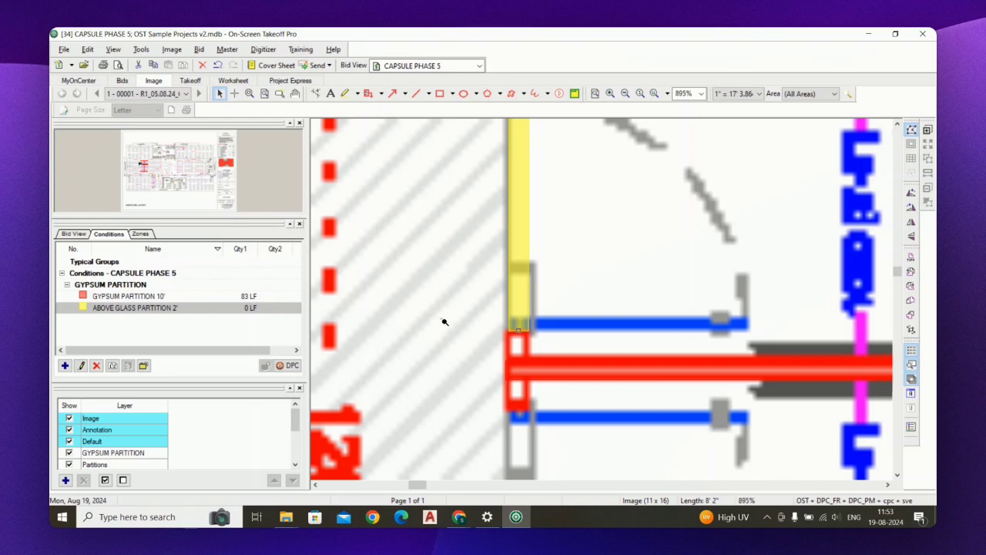
Step: Examine the above-glass takeoff on the upper-left MEETING-02's outer side and its coverage over the glass and door
scroll(445, 321, down, 5)
scroll(493, 238, up, 2)
scroll(458, 298, down, 2)
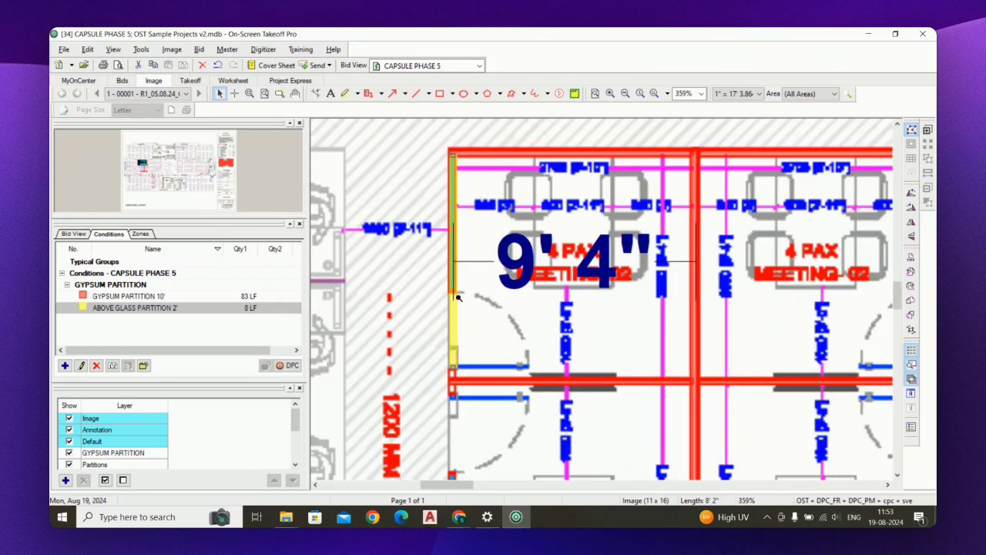
scroll(458, 297, down, 1)
scroll(380, 293, up, 2)
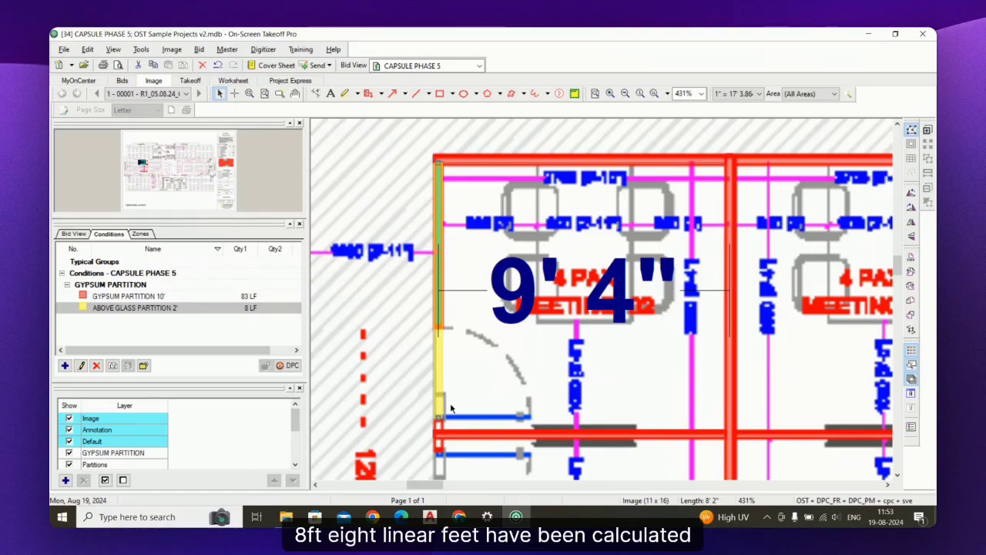
scroll(464, 298, down, 3)
scroll(508, 272, up, 2)
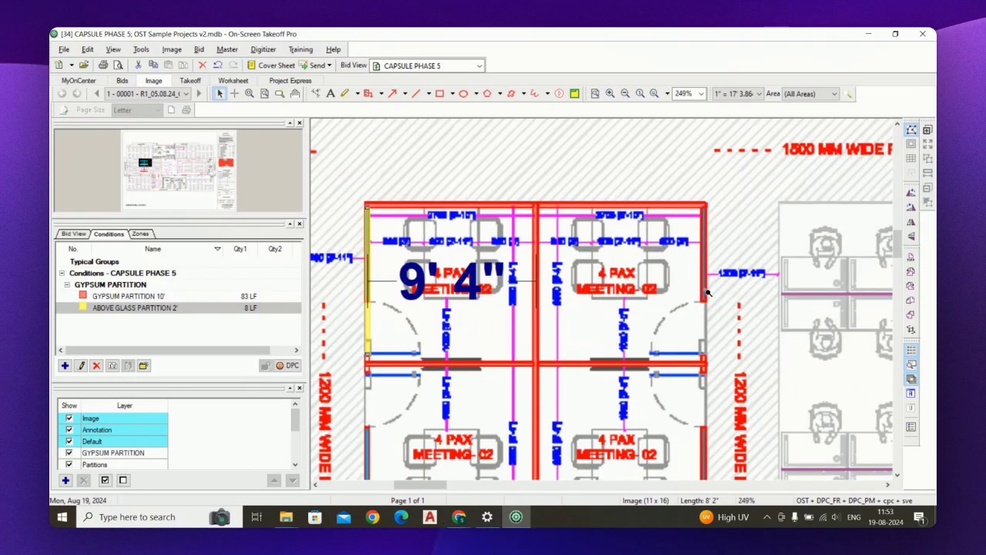
Step: Examine the whole floor plan, the outer walls beside the workstations and the meeting-room walls for skirting or paint takeoff
scroll(647, 297, down, 1)
scroll(584, 267, down, 3)
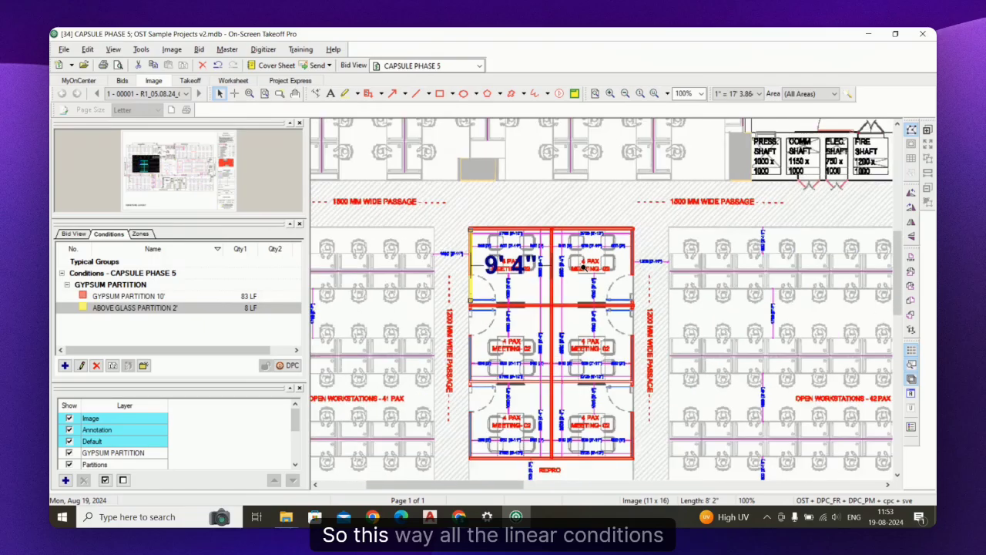
scroll(584, 267, down, 5)
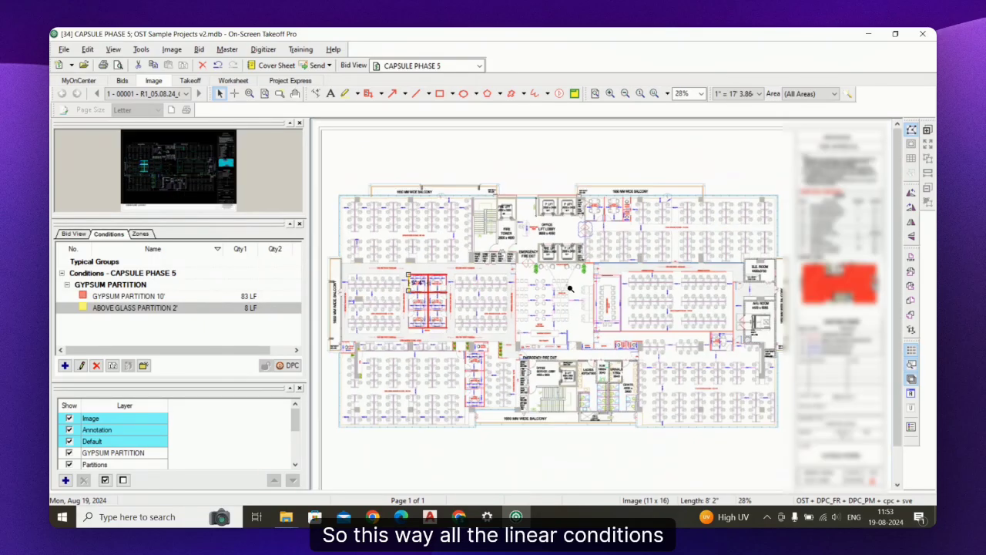
scroll(574, 305, up, 1)
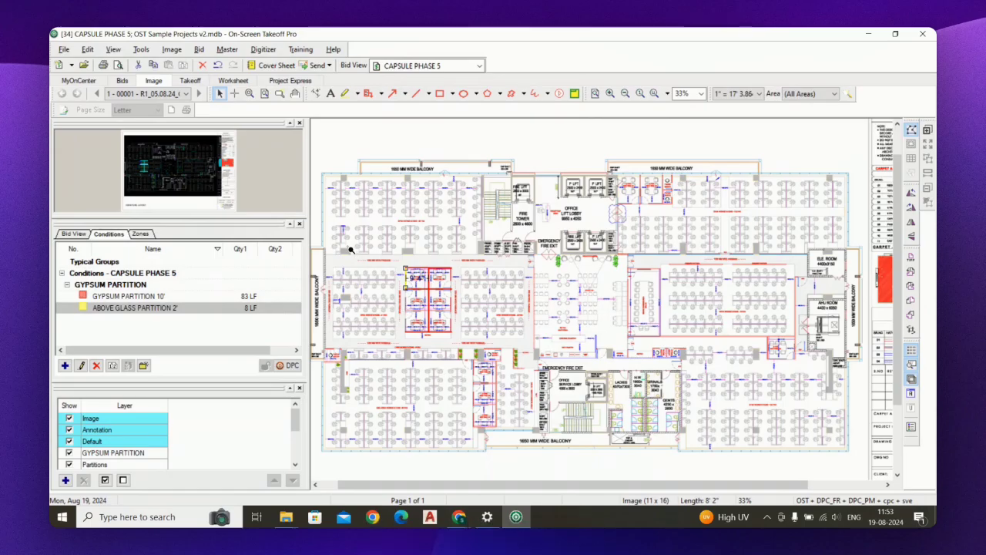
scroll(323, 207, up, 5)
scroll(359, 331, up, 3)
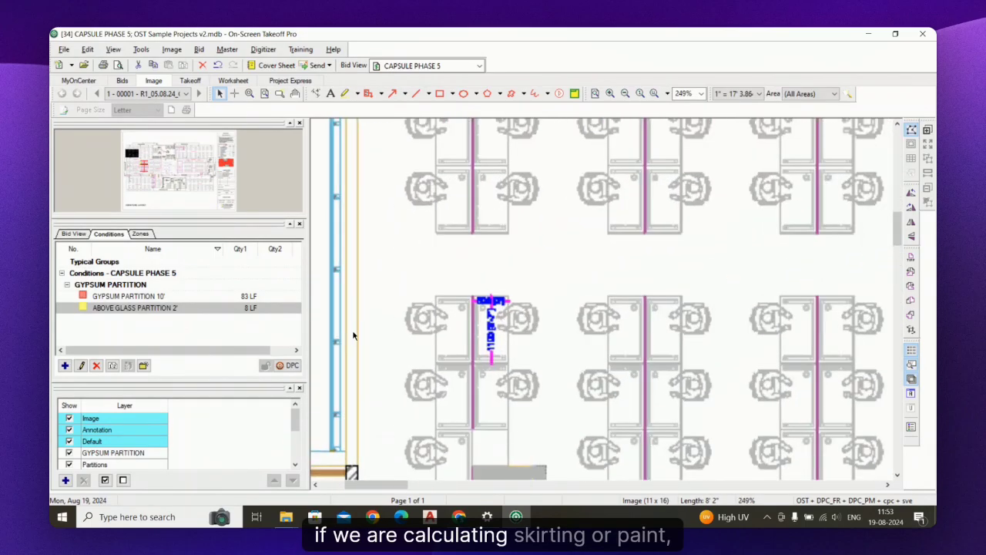
scroll(362, 330, down, 4)
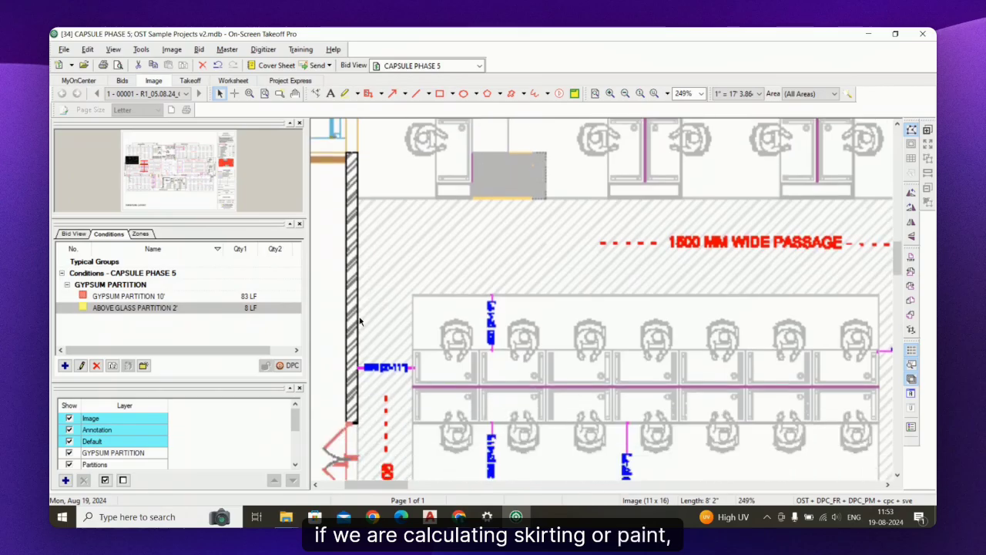
scroll(893, 345, up, 5)
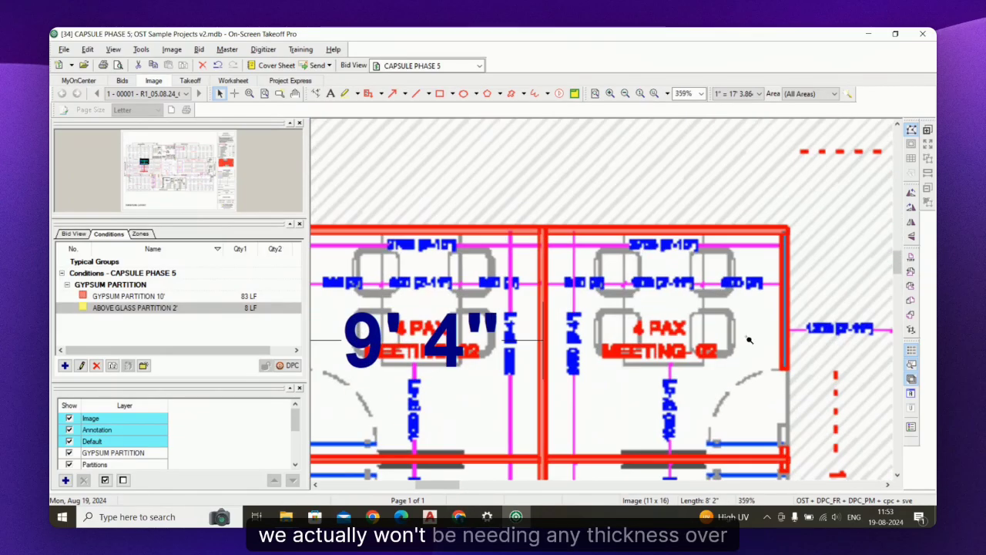
scroll(747, 341, down, 2)
scroll(631, 272, up, 2)
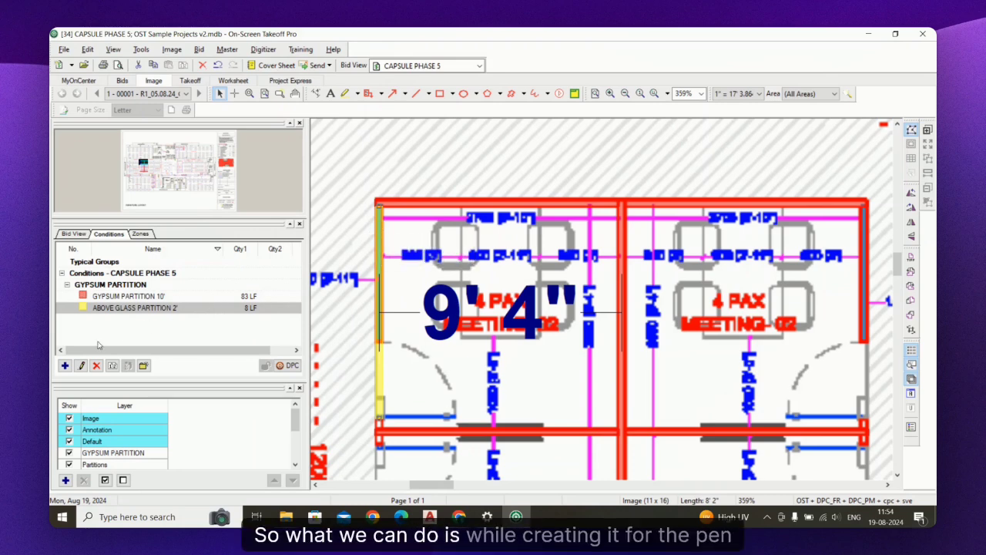
Step: Start a new linear condition named PAINT 10' with a height of 10' 0" and a thickness of 1"
click(65, 365)
click(463, 254)
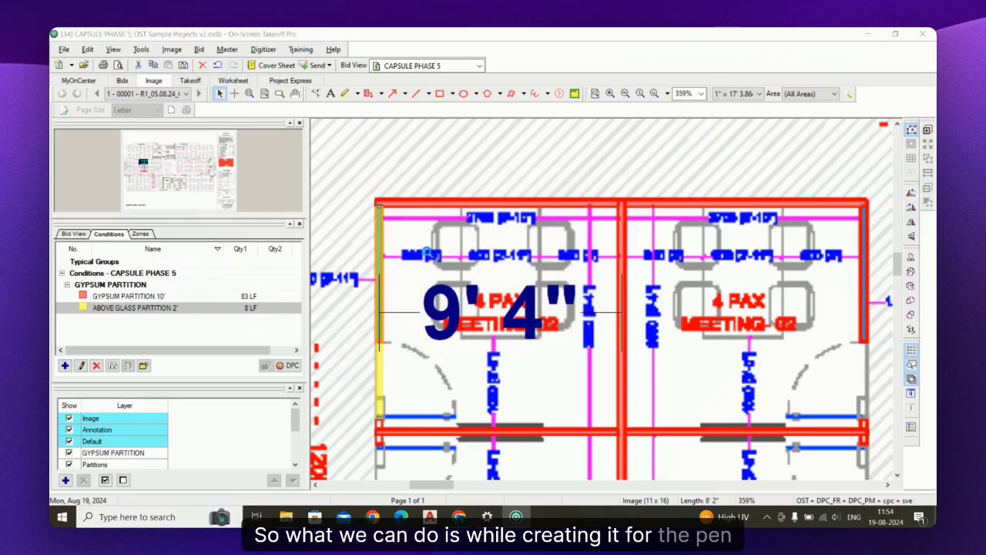
double_click(465, 219)
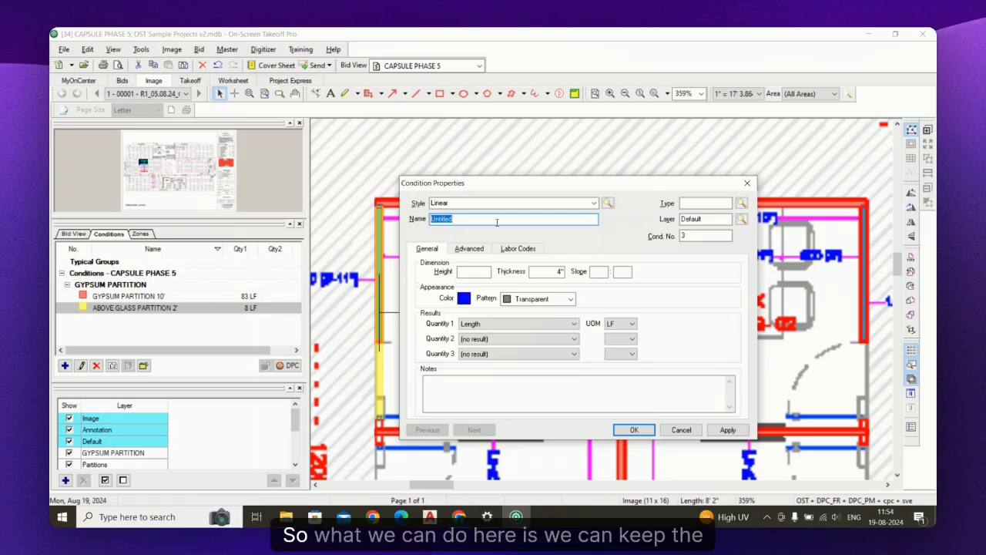
double_click(548, 272)
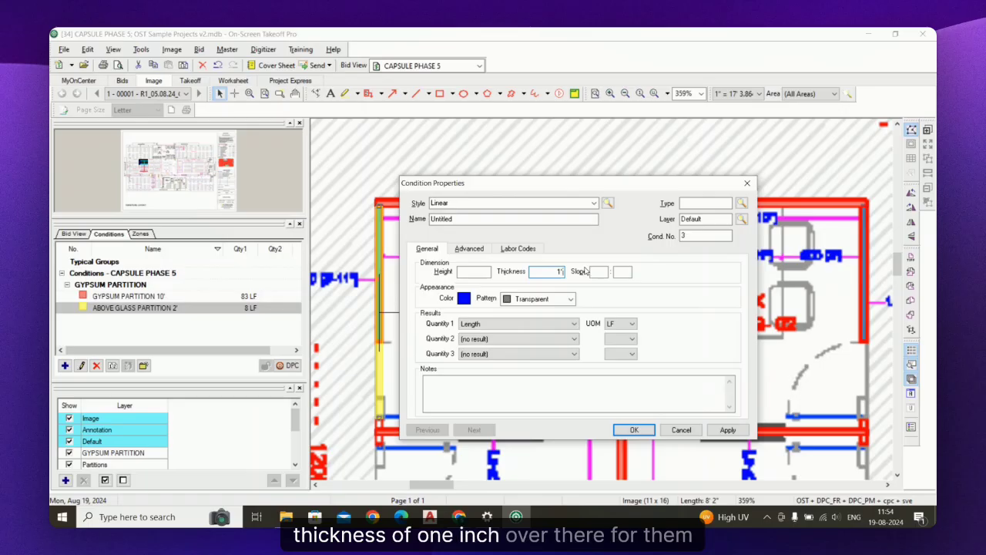
double_click(443, 219)
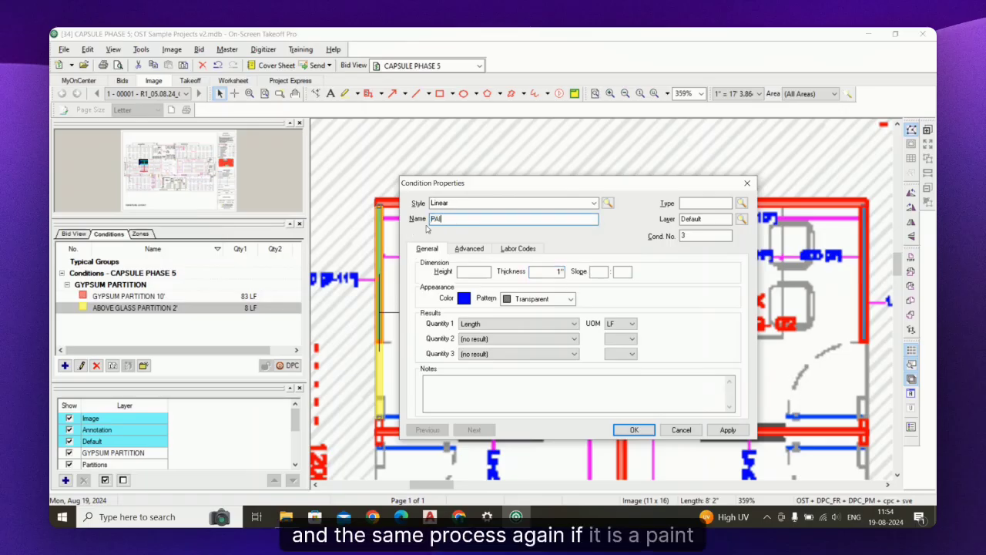
text(PAINT )
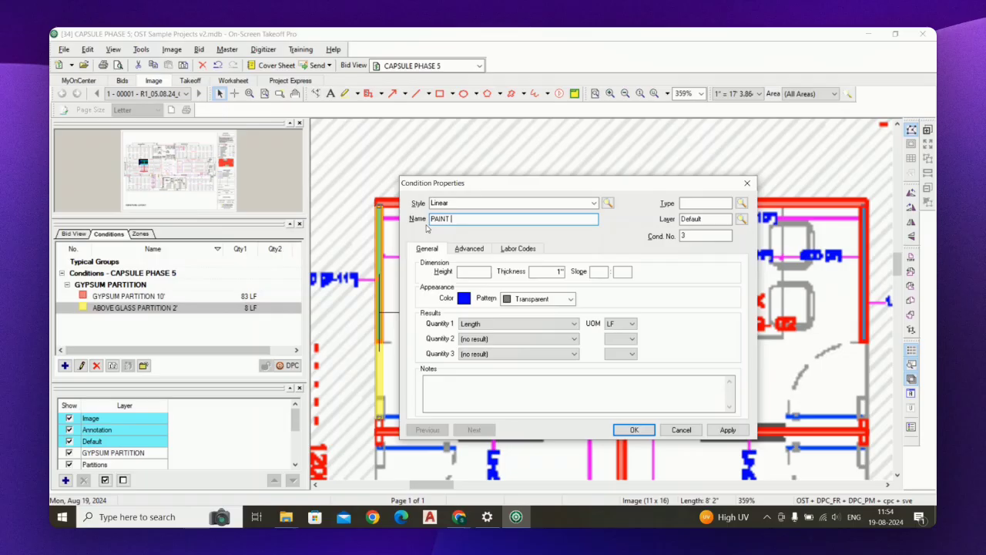
text(10')
click(477, 271)
text(1000)
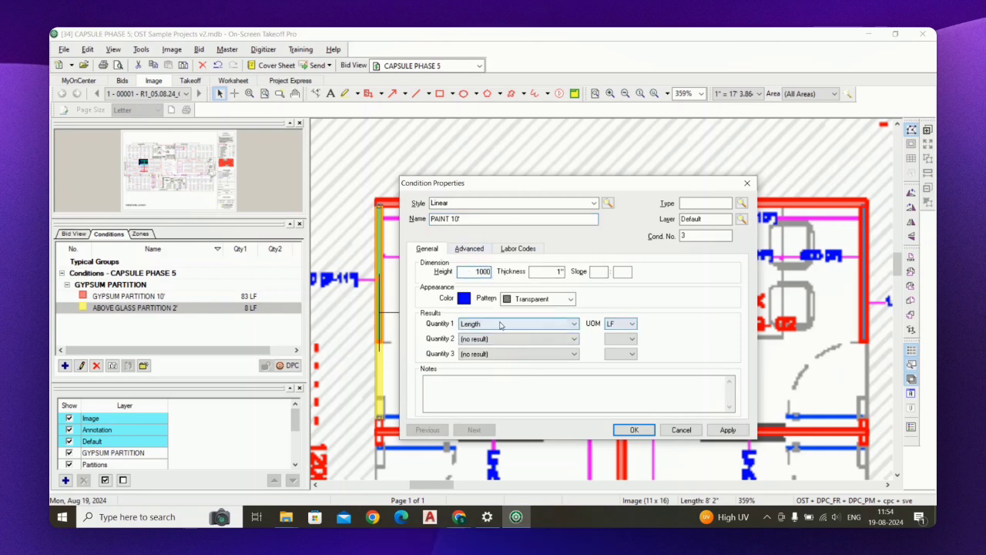
Step: Set the connect tolerance of the PAINT 10' condition to 1"
click(469, 248)
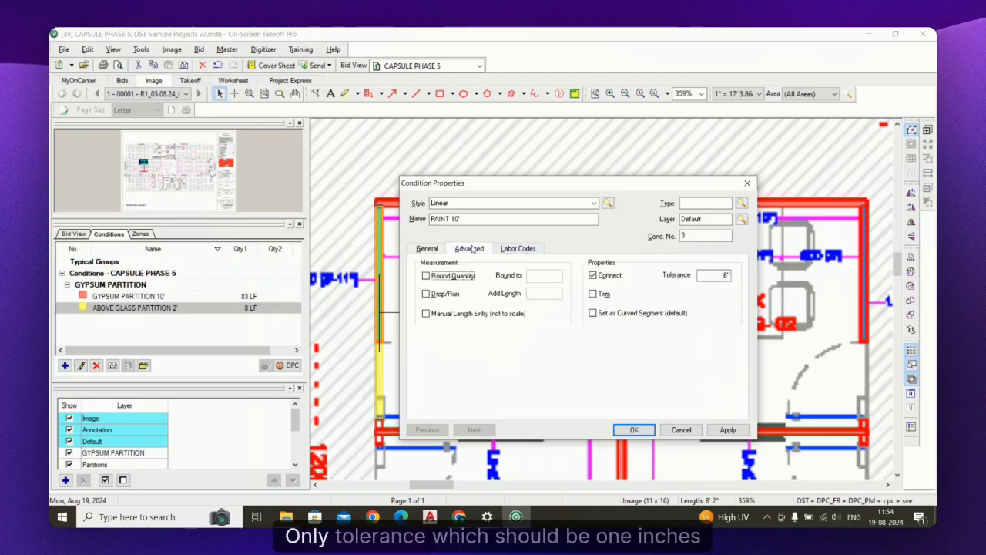
text(1")
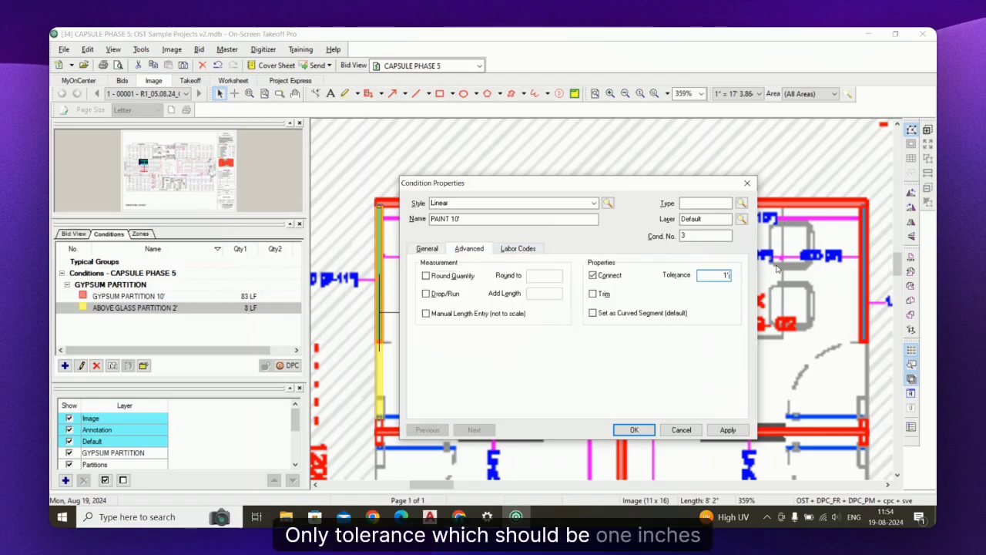
click(427, 249)
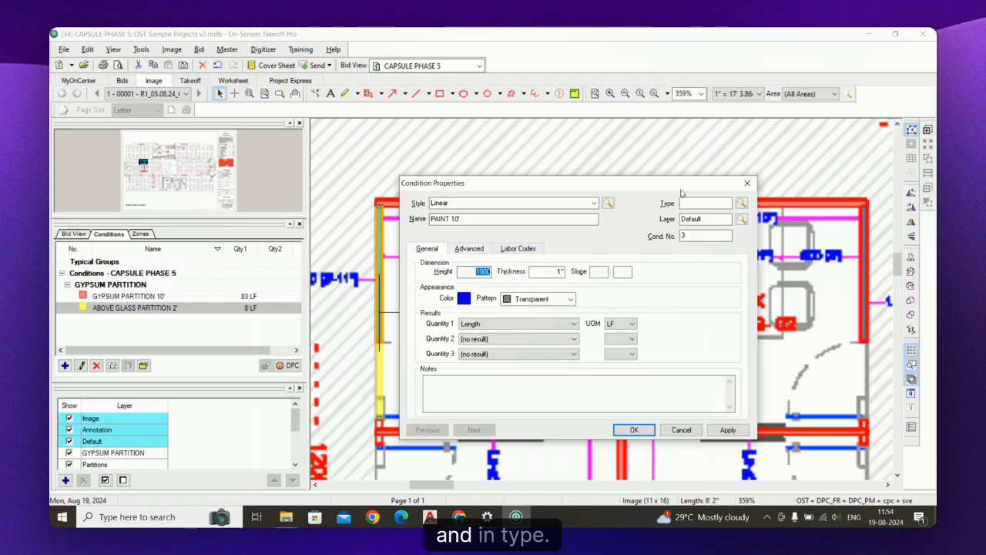
Step: Assign the existing PAINT condition type to the PAINT 10' condition
click(741, 203)
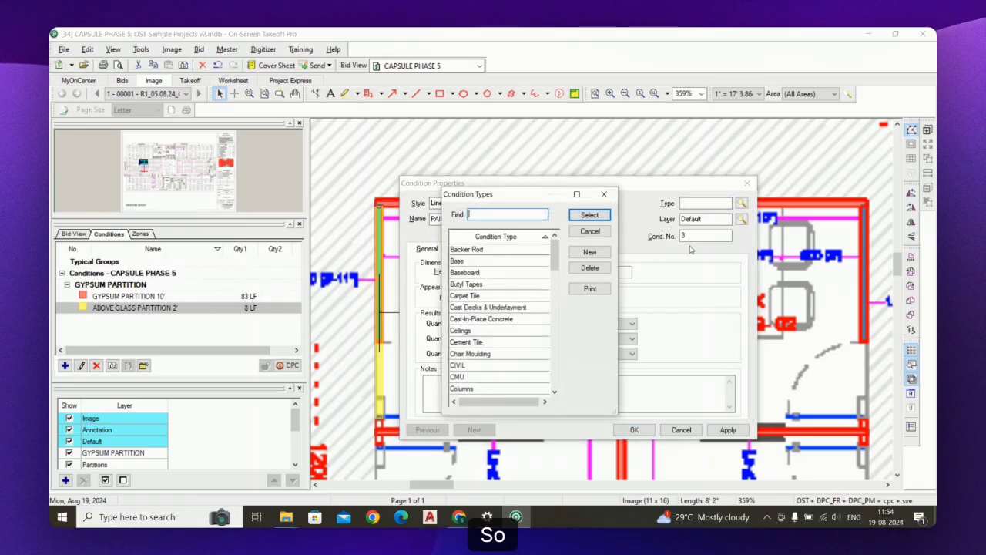
click(590, 253)
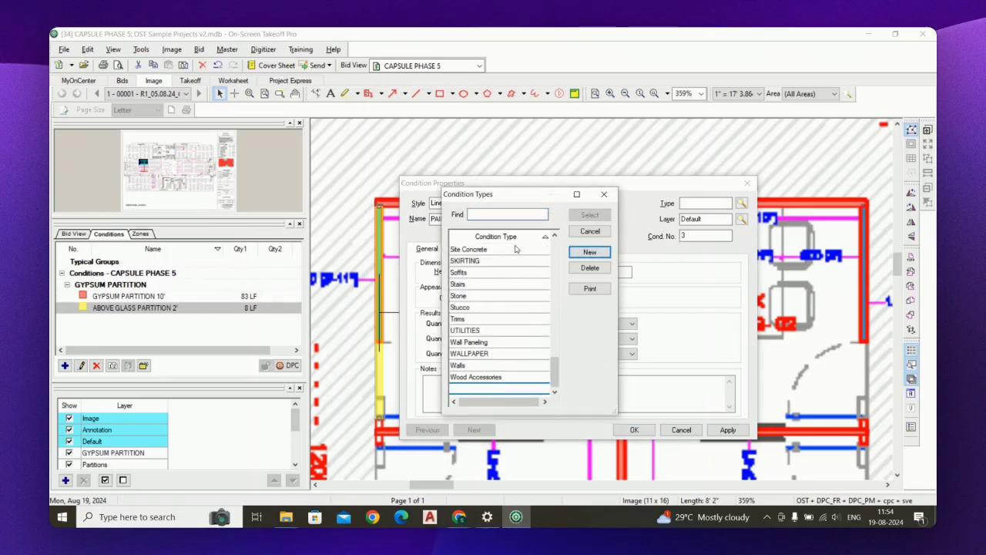
text(PAINT)
key(Return)
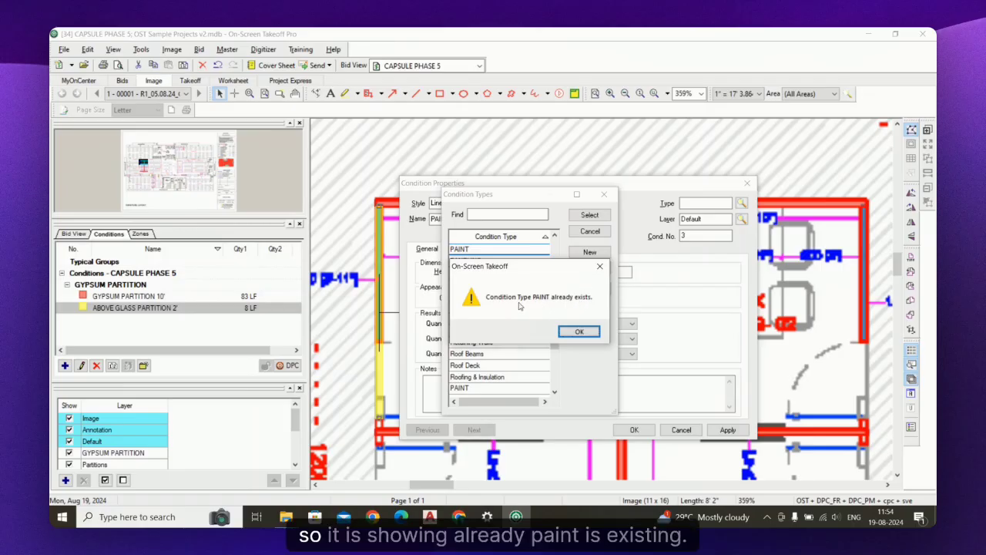
click(579, 333)
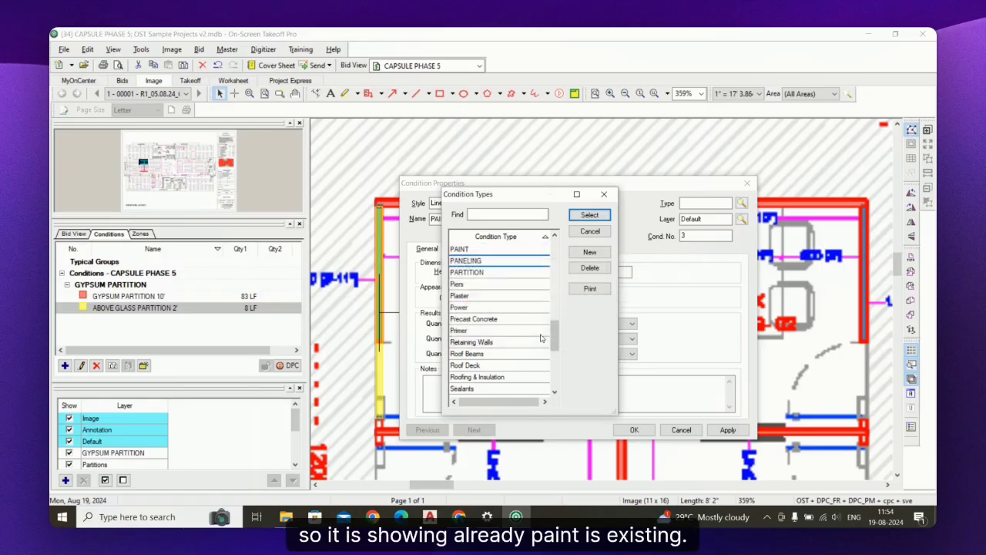
click(478, 250)
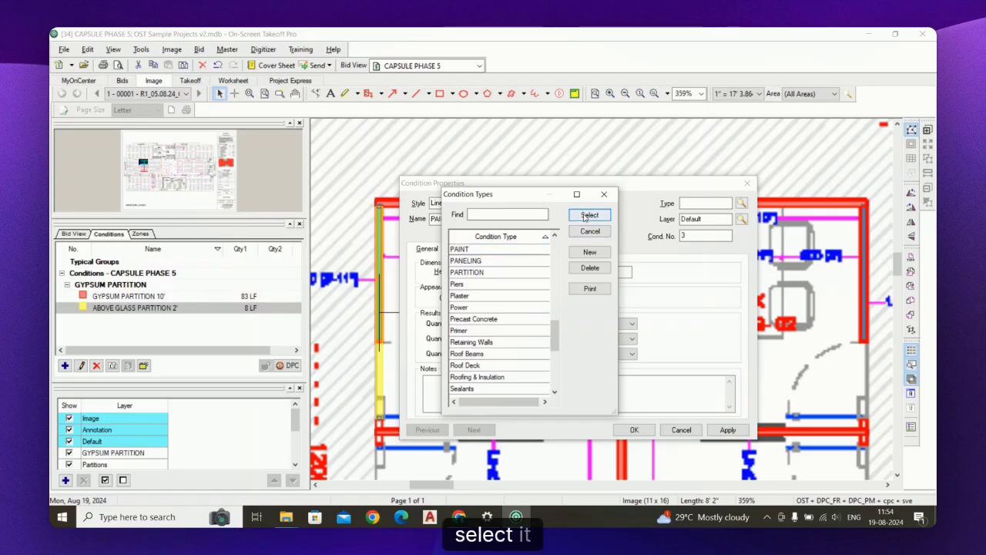
click(589, 215)
drag(713, 219, 652, 228)
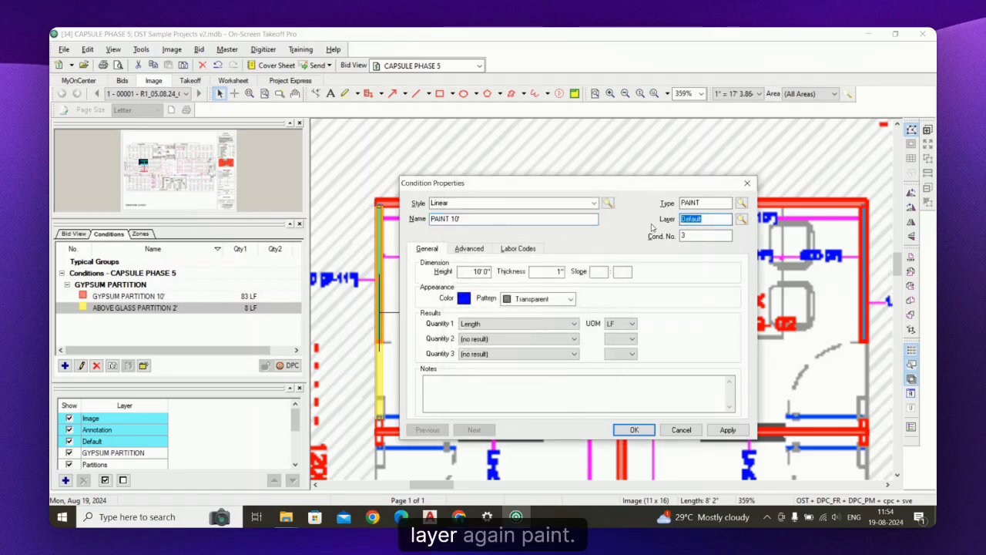
text(Pa)
key(BackSpace)
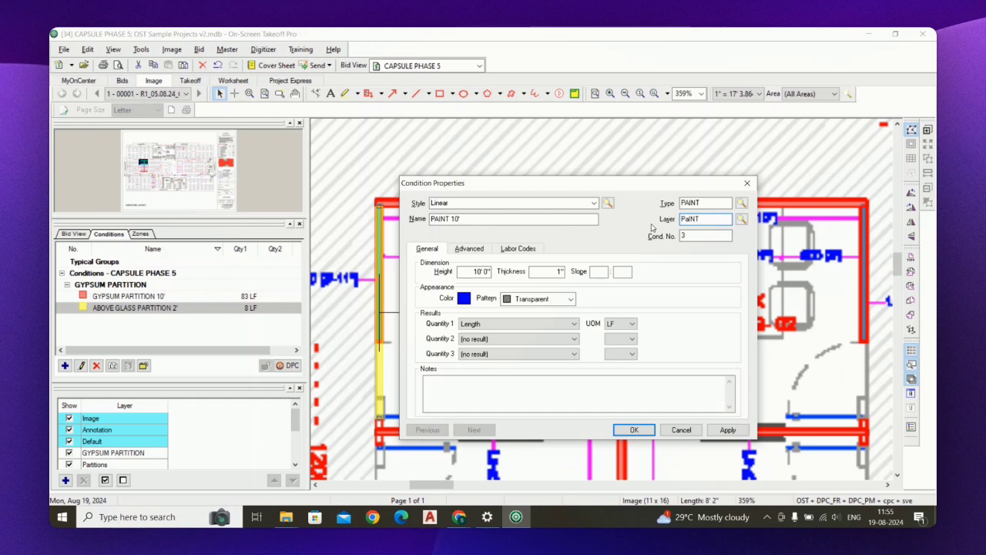
key(Tab)
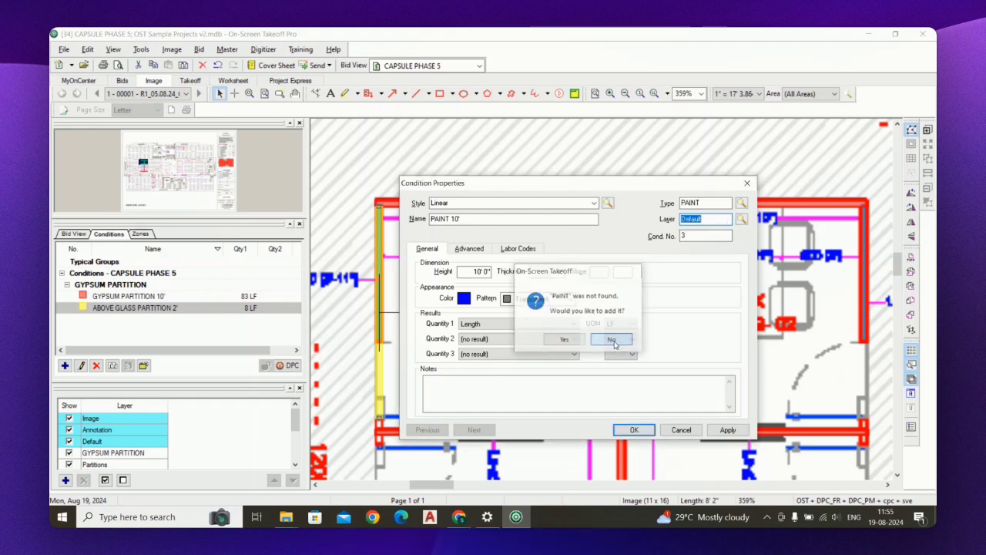
click(613, 339)
Step: Create a new bid layer named PAINT and assign it to the PAINT 10' condition
click(741, 219)
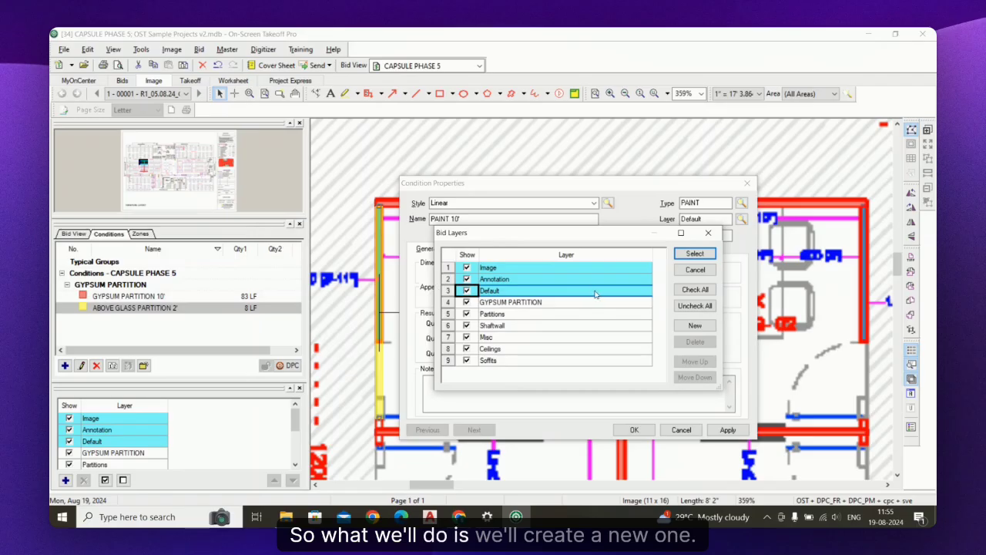
click(695, 326)
text(P)
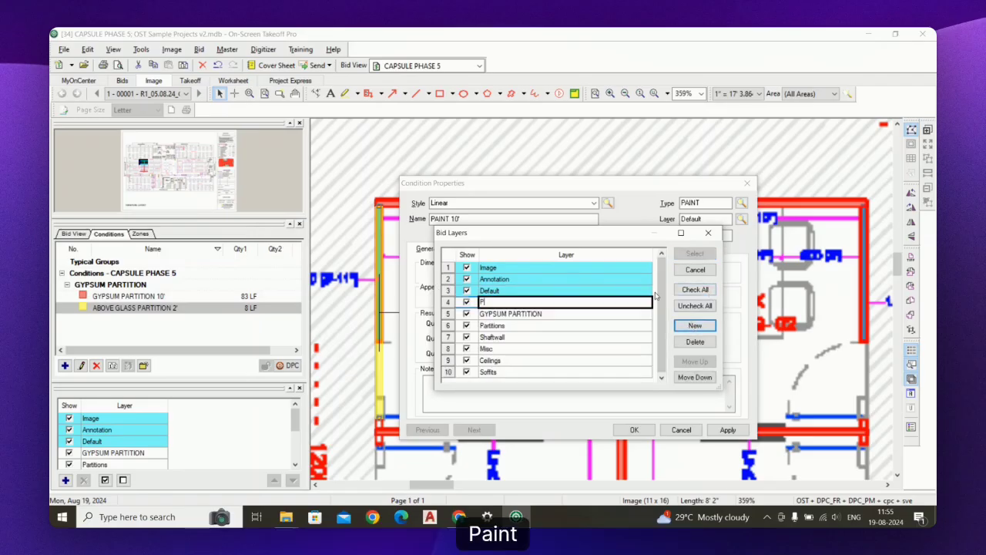
text(AINT)
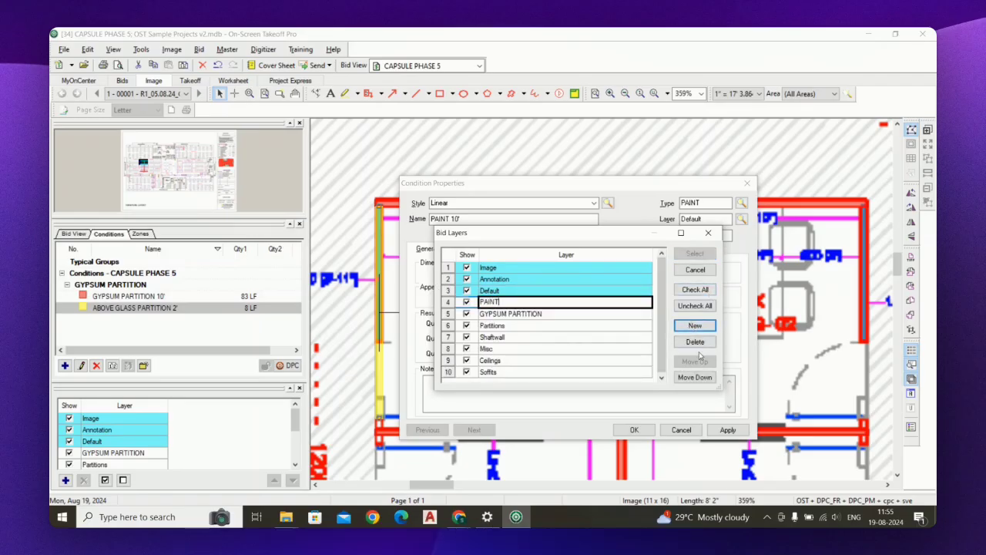
key(Return)
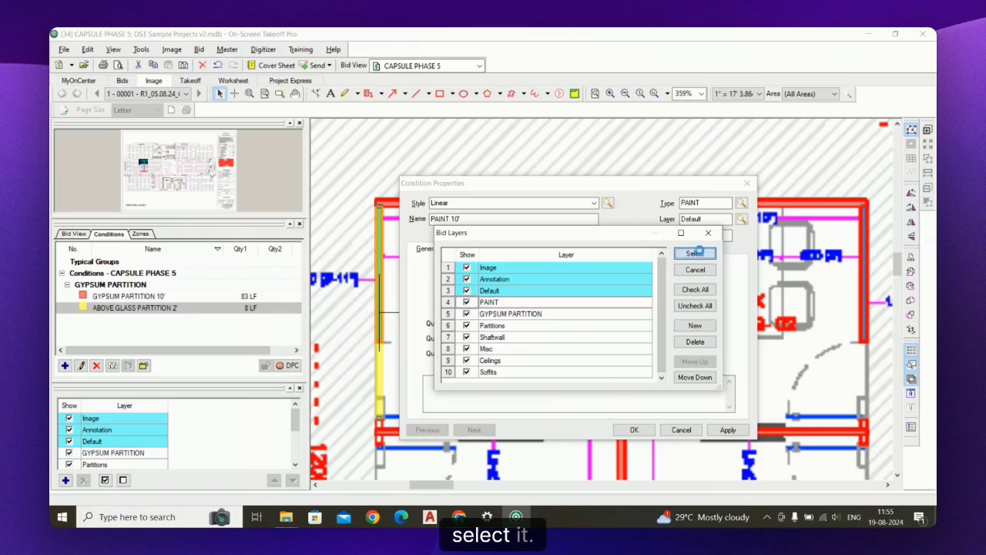
click(695, 253)
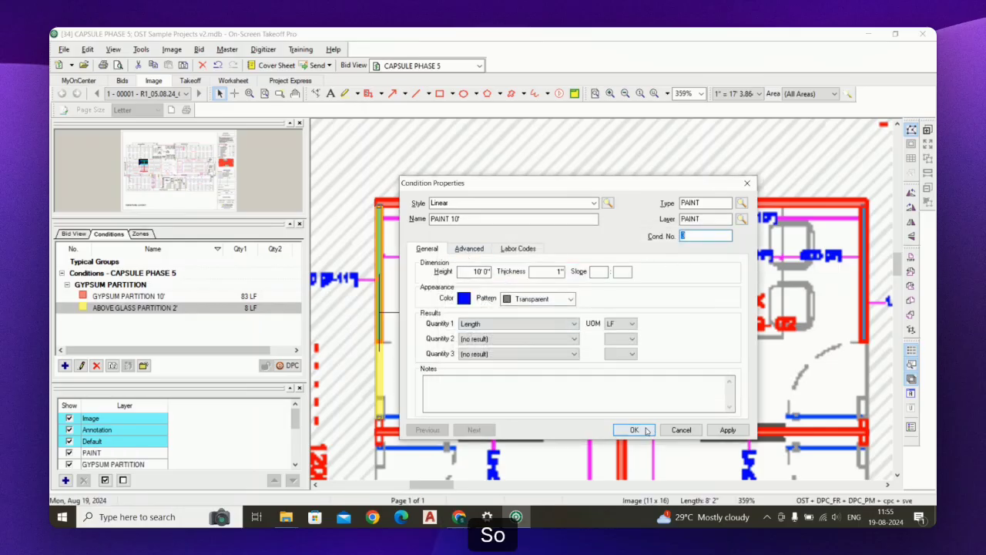
Step: Set the PAINT 10' condition's colour to bright green and save the condition
click(463, 298)
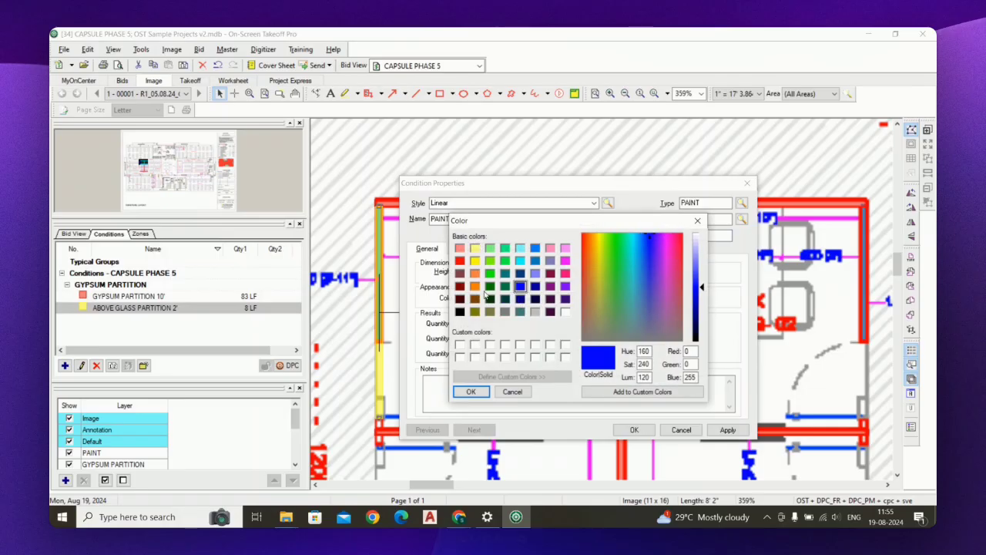
click(505, 260)
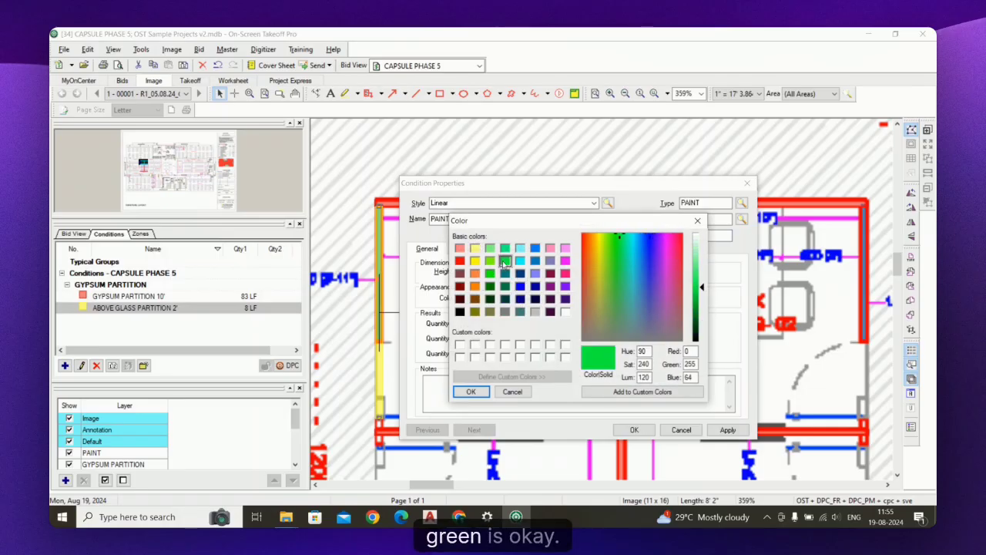
click(473, 391)
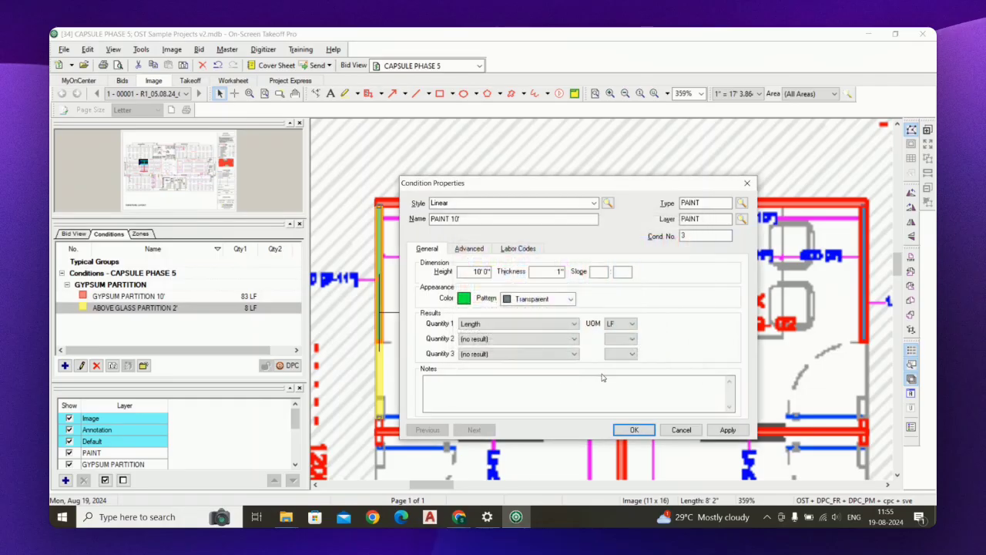
click(631, 430)
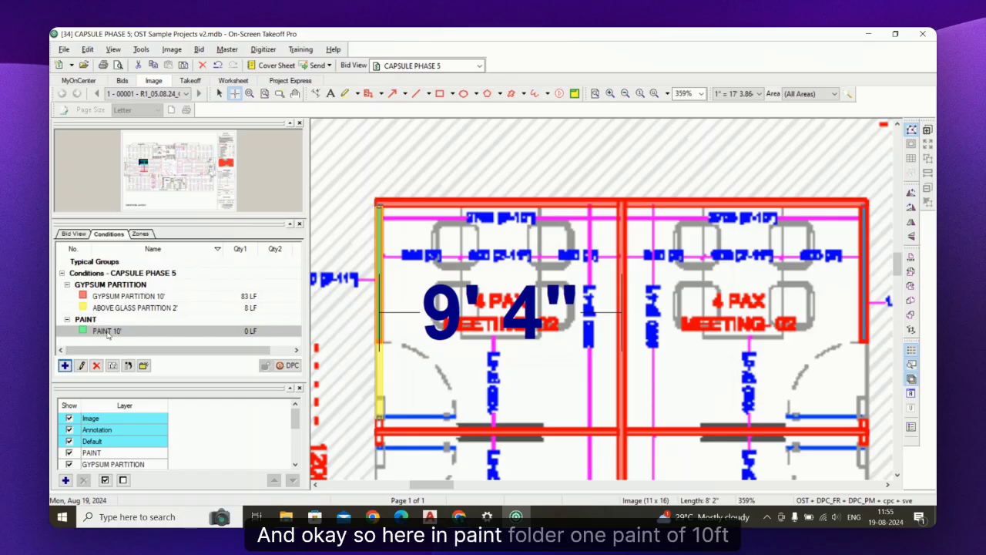
Step: With PAINT 10', take off the inner face of the upper-left MEETING-02's centre wall from its top corner down, about 8' 6"
click(174, 335)
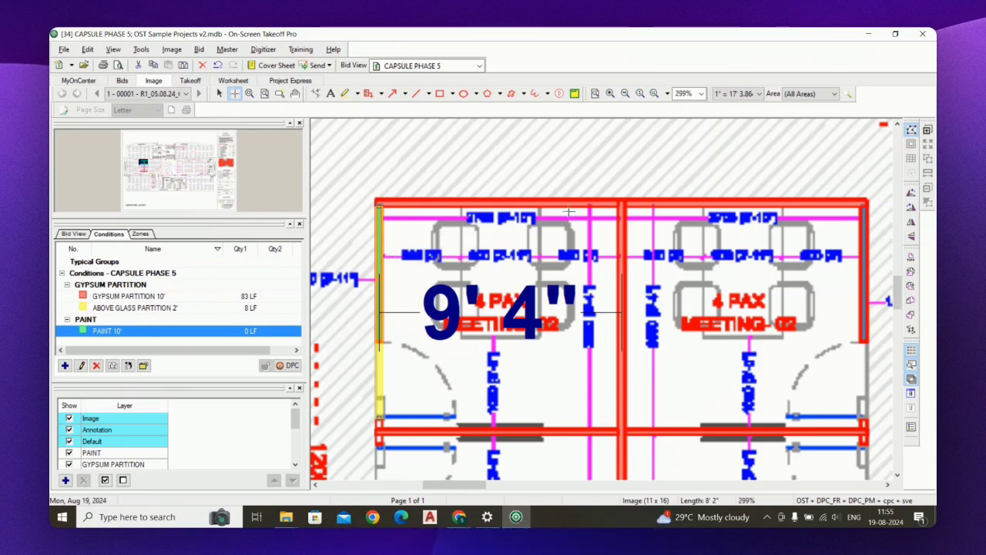
scroll(608, 245, down, 3)
scroll(608, 245, up, 6)
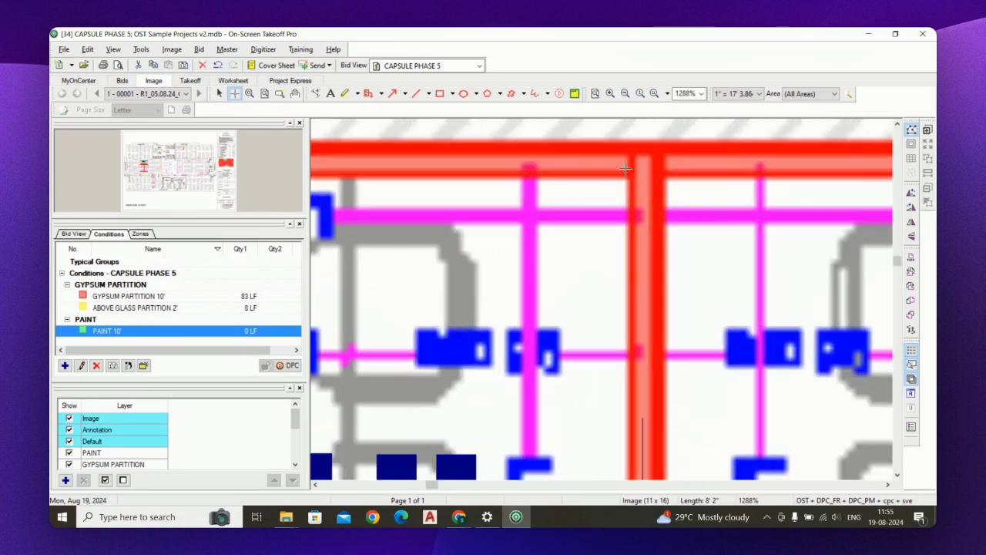
click(630, 178)
scroll(634, 254, down, 4)
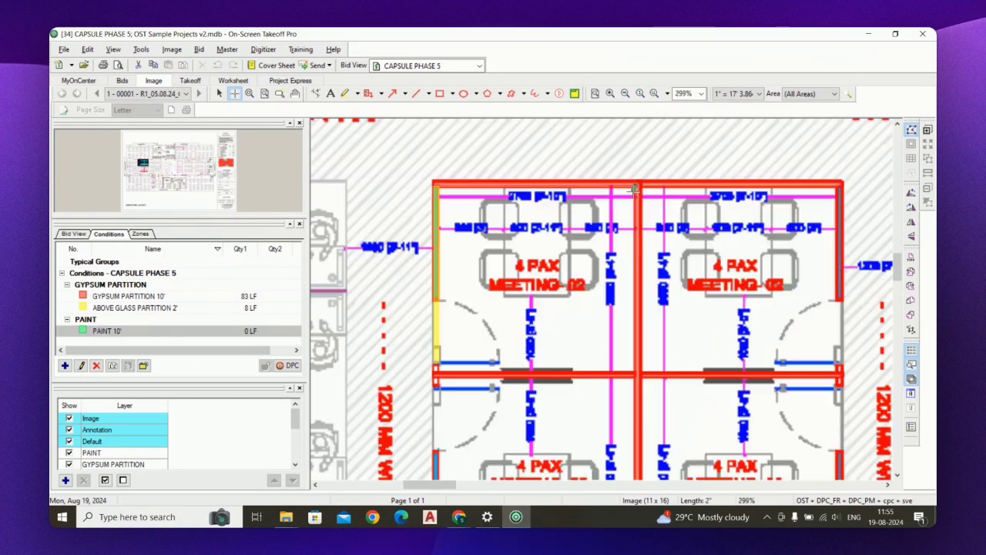
scroll(639, 333, up, 4)
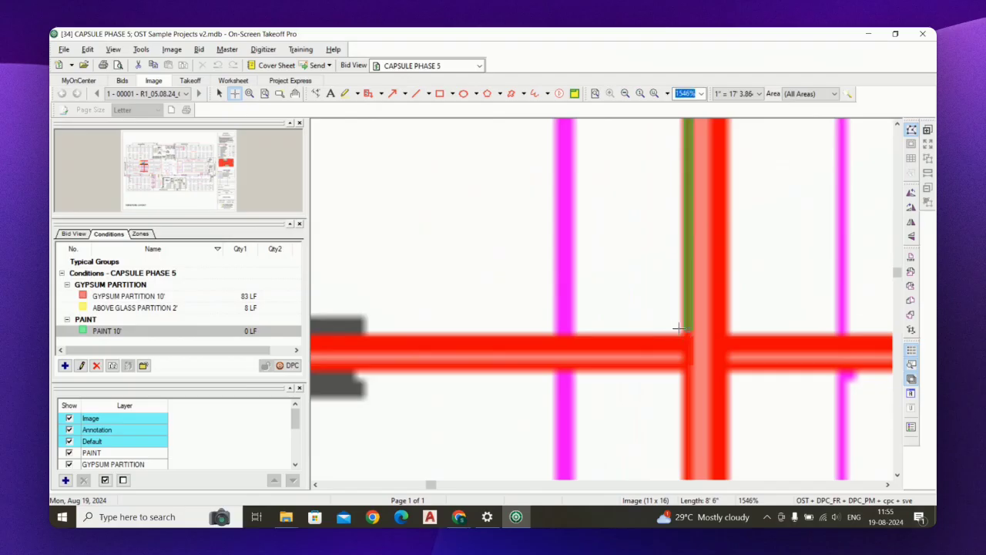
scroll(760, 308, down, 2)
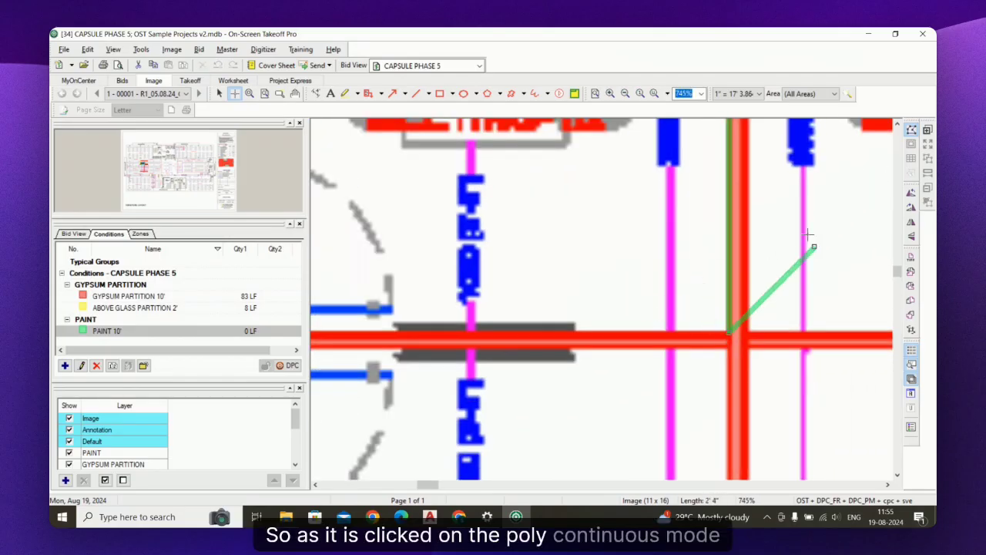
Step: Continue the paint takeoff along the same room's lower wall, about 9', and up the short stub beside the door, about 5"
scroll(724, 331, down, 1)
scroll(492, 330, up, 3)
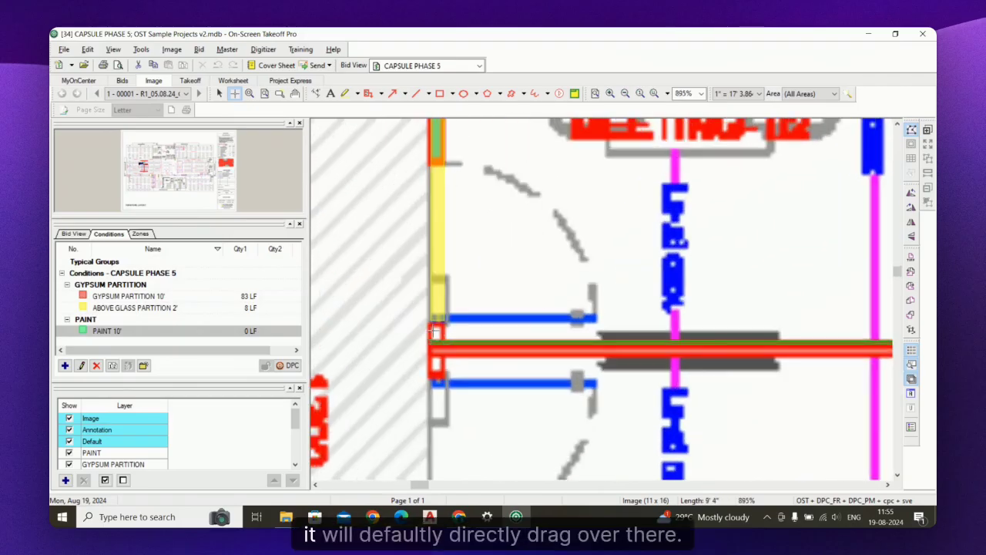
click(463, 356)
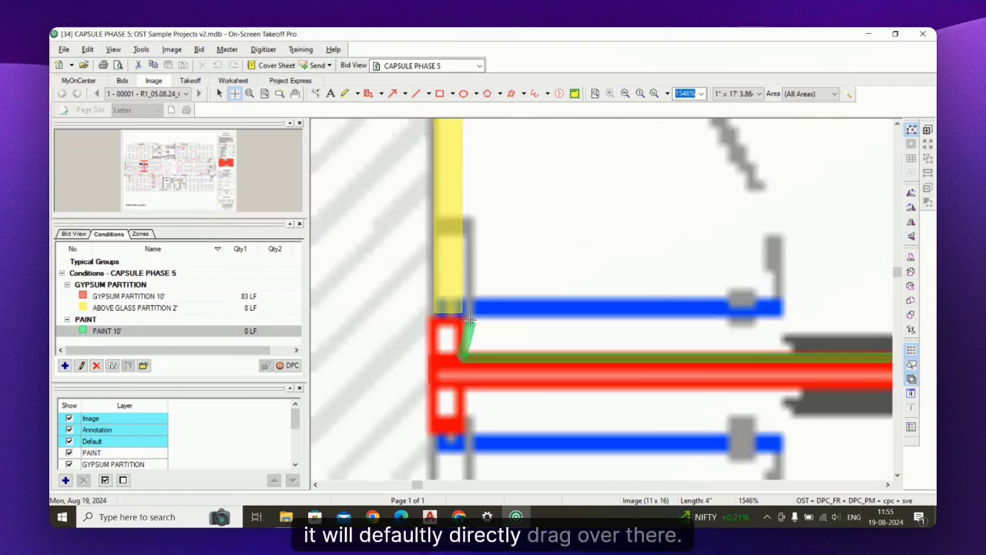
scroll(431, 371, down, 6)
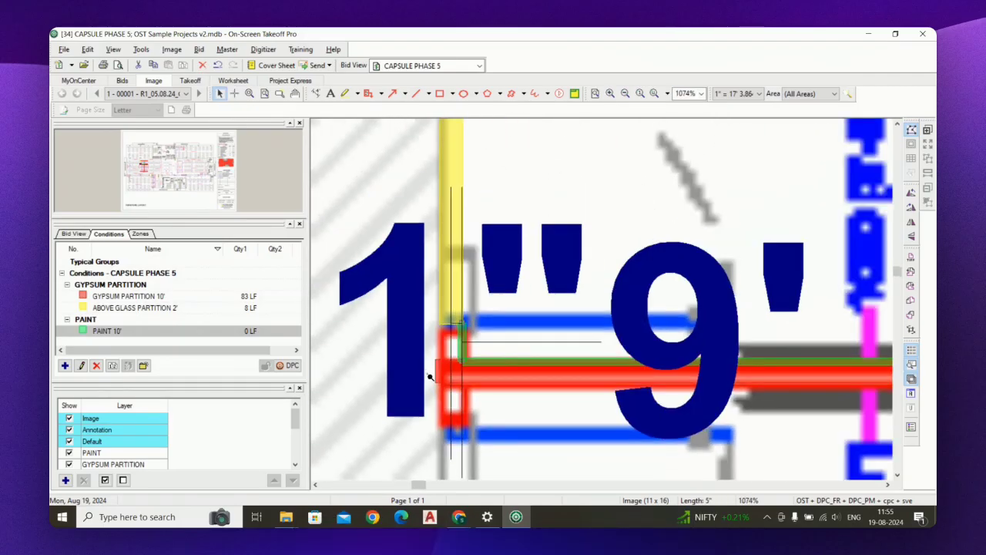
Step: Finish the PAINT 10' takeoff run at the door end of the upper-left 4 PAX meeting room's lower partition
scroll(485, 293, up, 2)
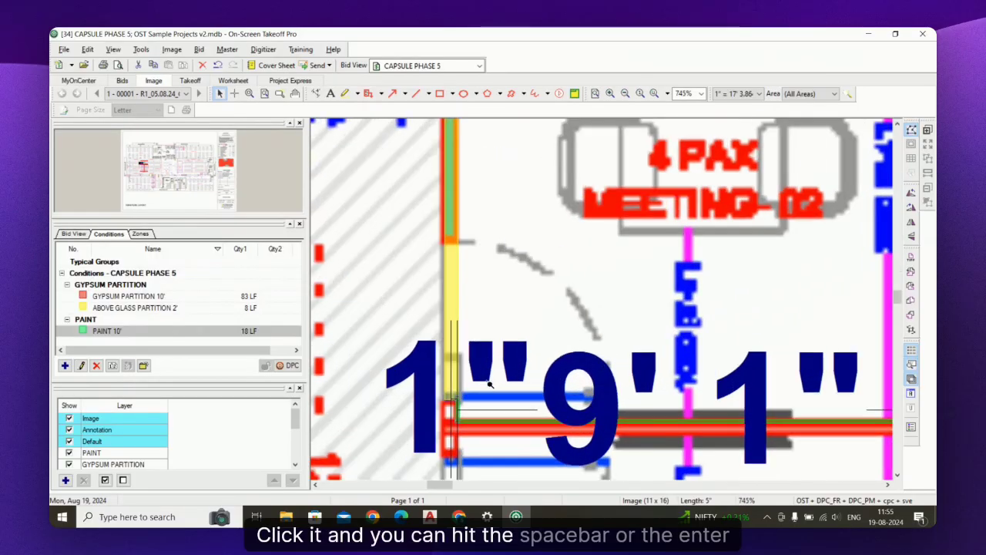
scroll(518, 314, down, 2)
scroll(540, 178, up, 4)
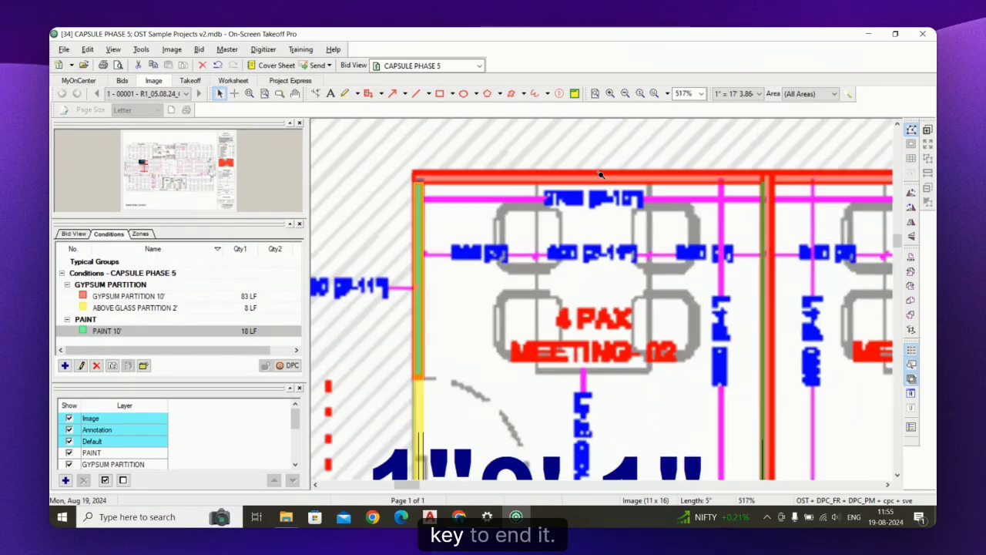
Step: Try toggling between takeoff drawing mode and selection mode near the upper-left meeting room's corner
key(t)
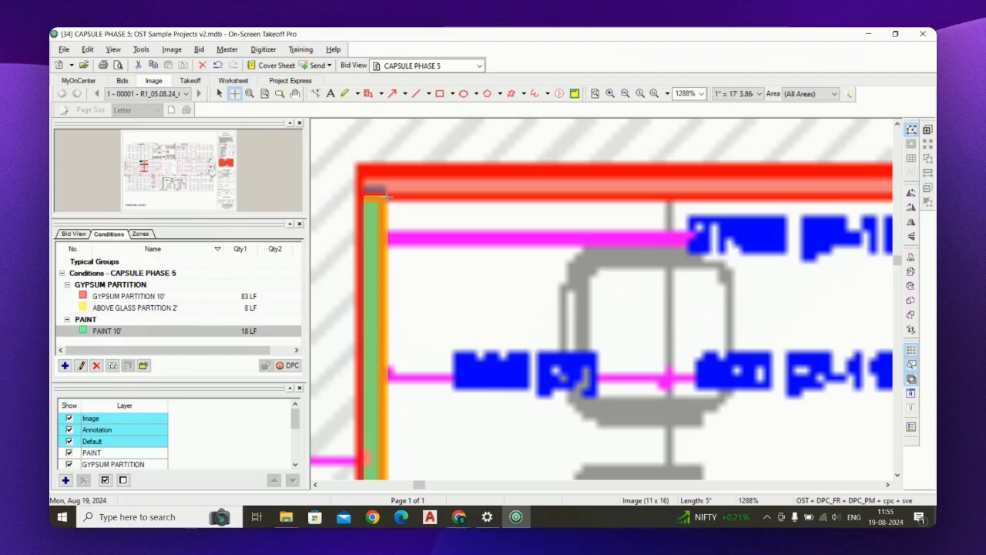
key(Escape)
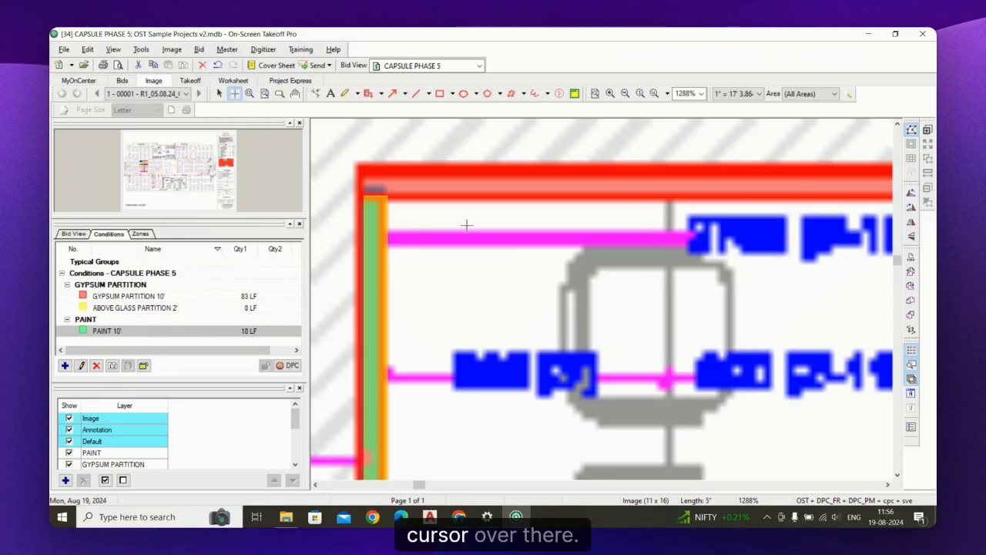
key(space)
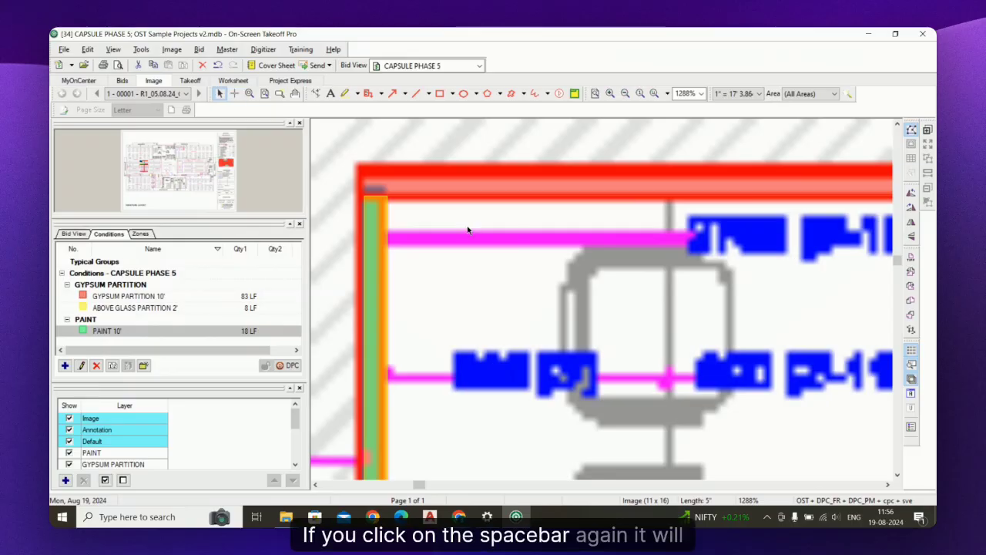
scroll(444, 207, down, 5)
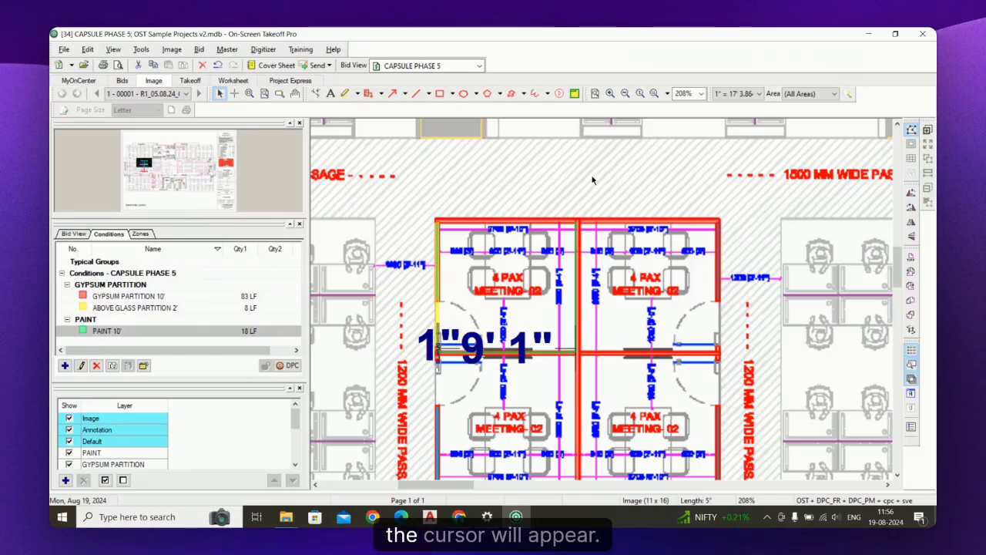
Step: Start a PAINT 10' run along the inner face of the upper-right 4 PAX meeting room's top partition, about 9' 3" long
key(space)
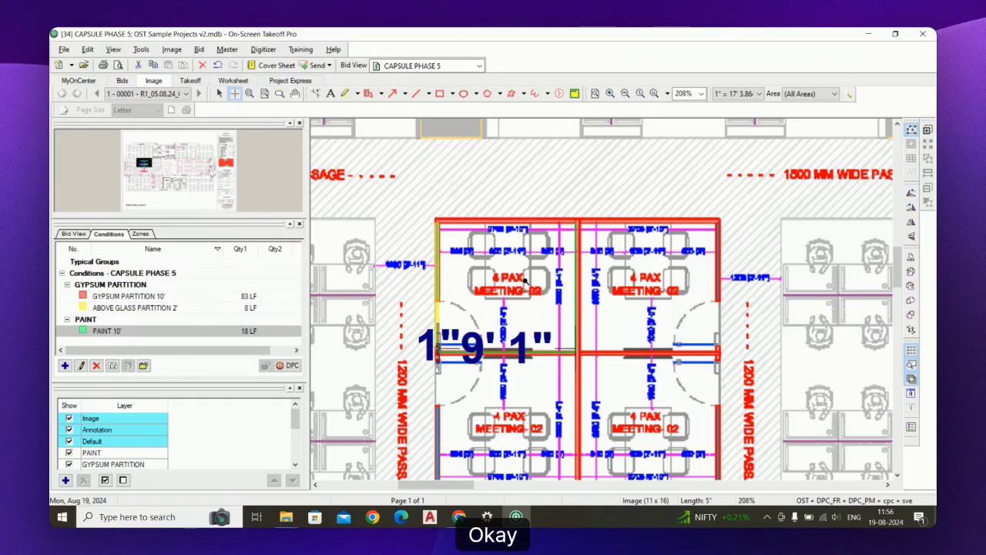
scroll(555, 264, up, 5)
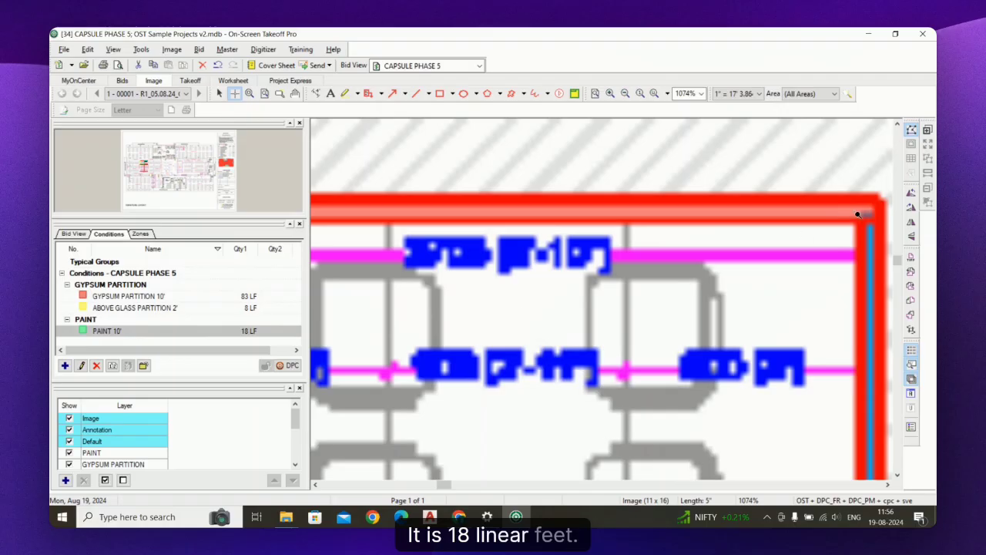
scroll(859, 214, up, 1)
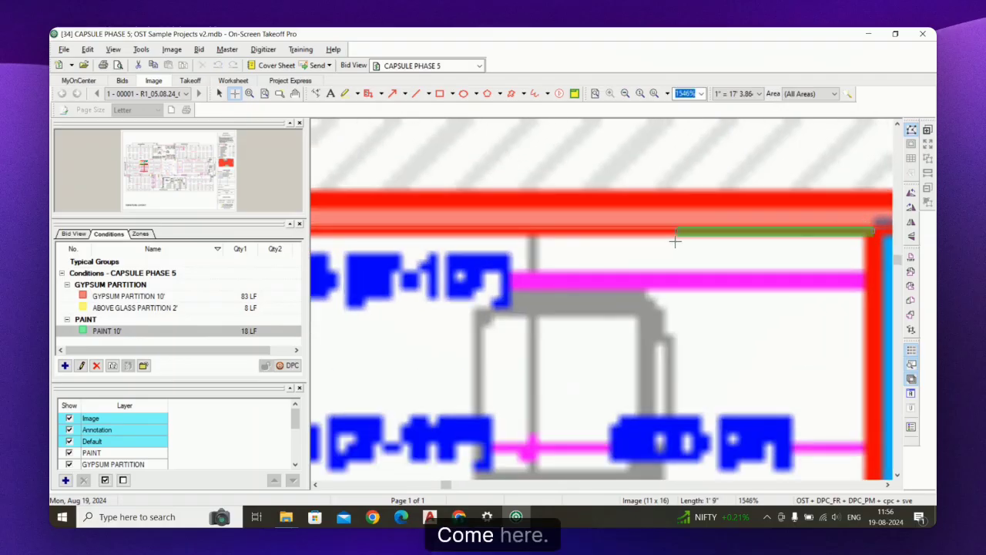
scroll(671, 238, down, 3)
scroll(501, 249, up, 2)
scroll(501, 249, up, 1)
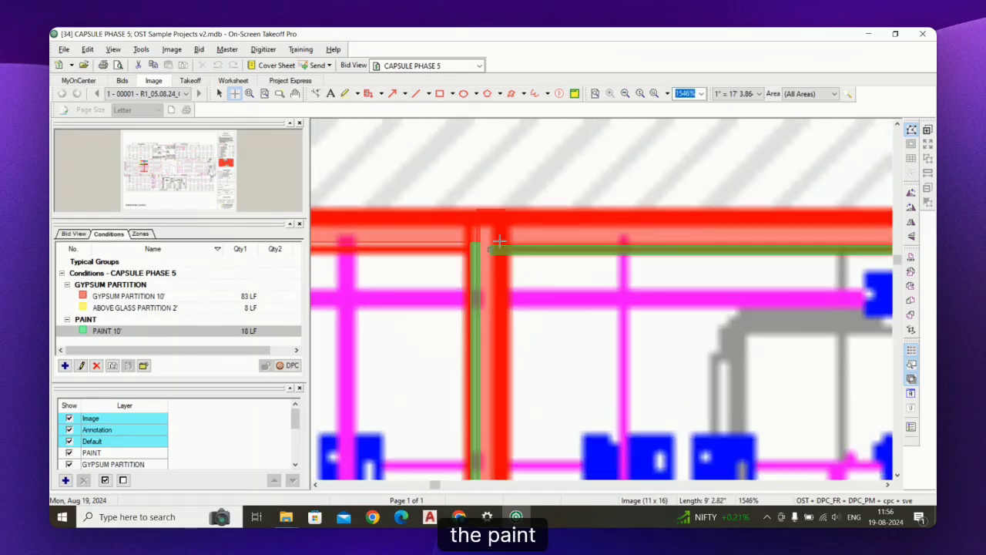
Step: Continue the paint run about 8' 6" down the central partition and end it about 9' along the lower partition at the door
scroll(511, 316, down, 4)
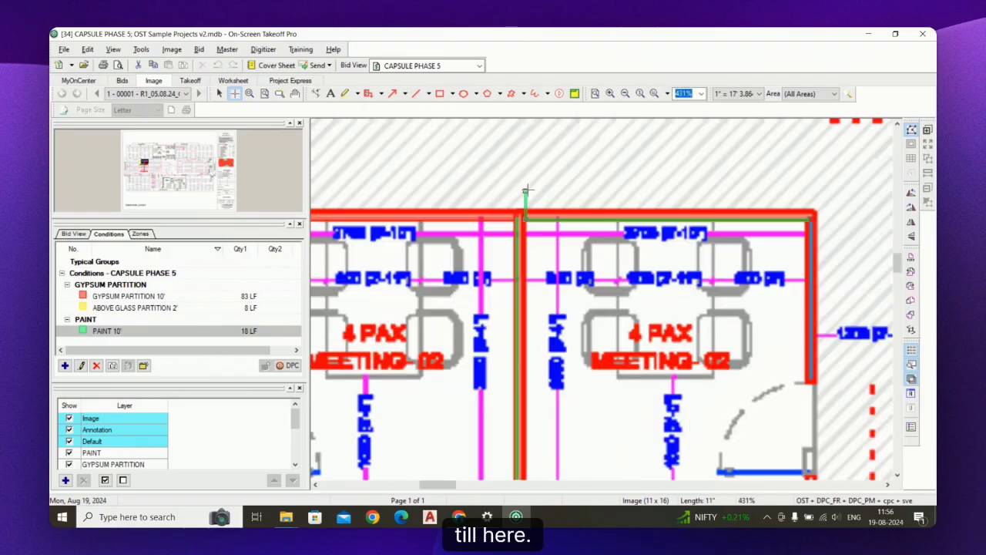
scroll(526, 399, up, 3)
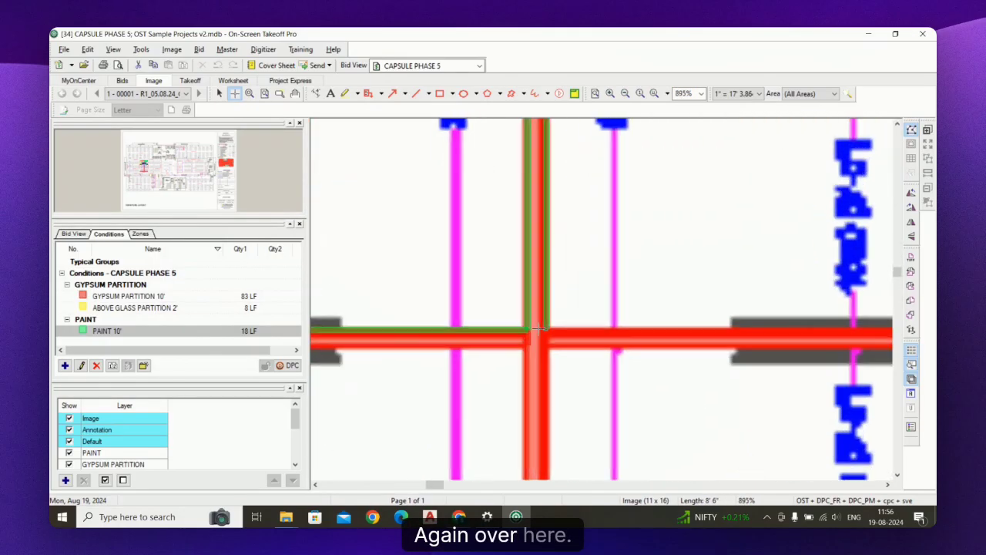
scroll(531, 329, down, 3)
scroll(742, 340, up, 3)
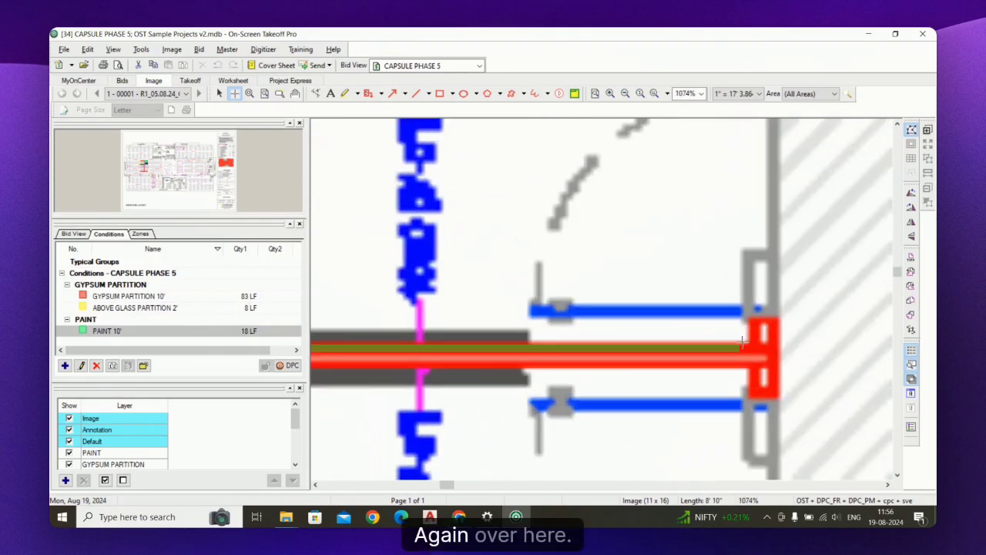
double_click(736, 332)
scroll(716, 324, down, 2)
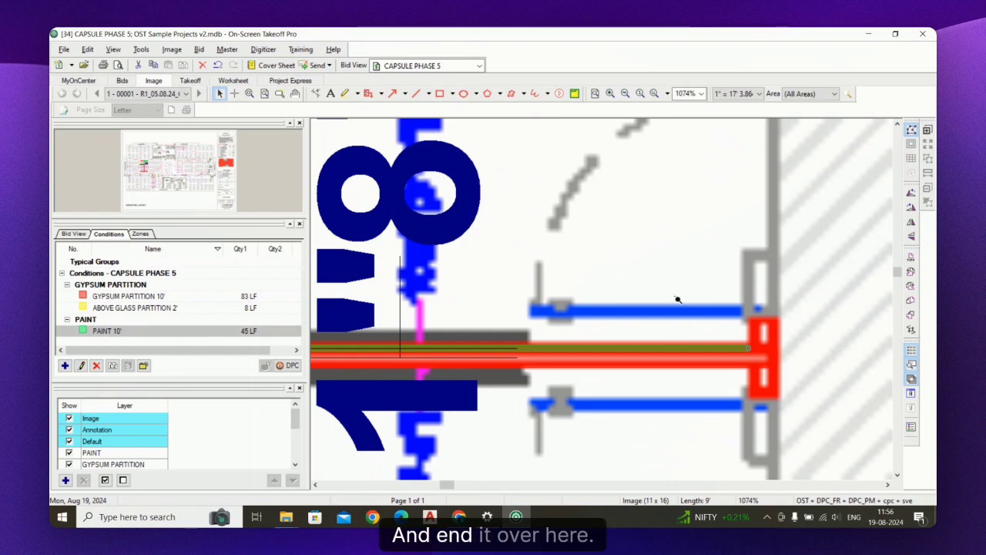
Step: Examine the paint takeoff in the two upper meeting rooms and its place in the overall floor plan
scroll(590, 346, down, 2)
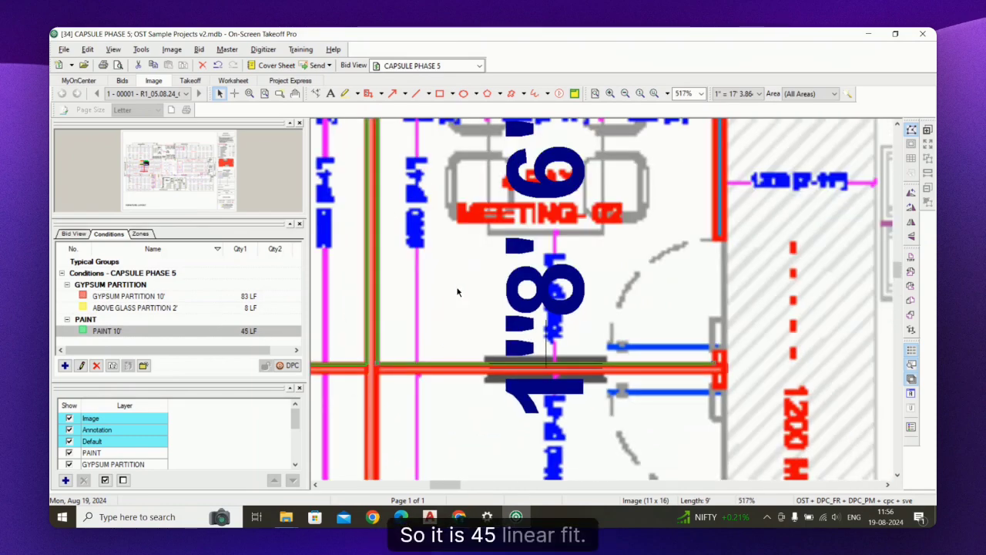
scroll(457, 291, down, 2)
scroll(379, 226, down, 2)
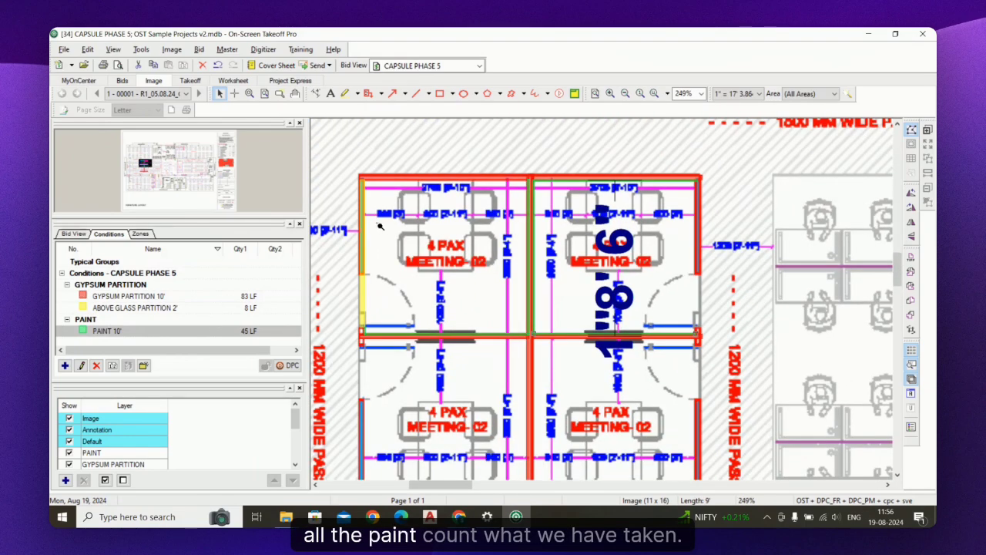
scroll(476, 317, up, 2)
scroll(506, 270, down, 2)
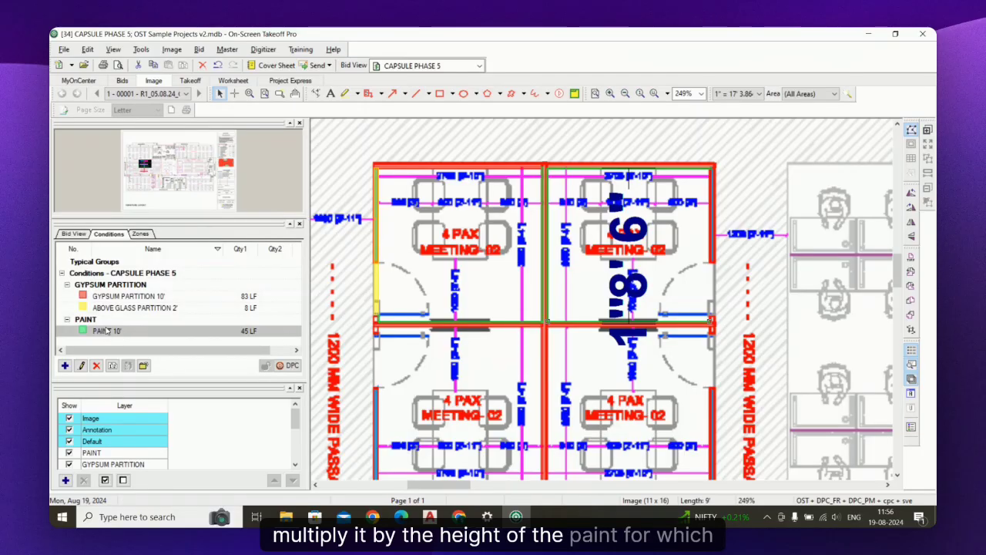
scroll(513, 236, up, 3)
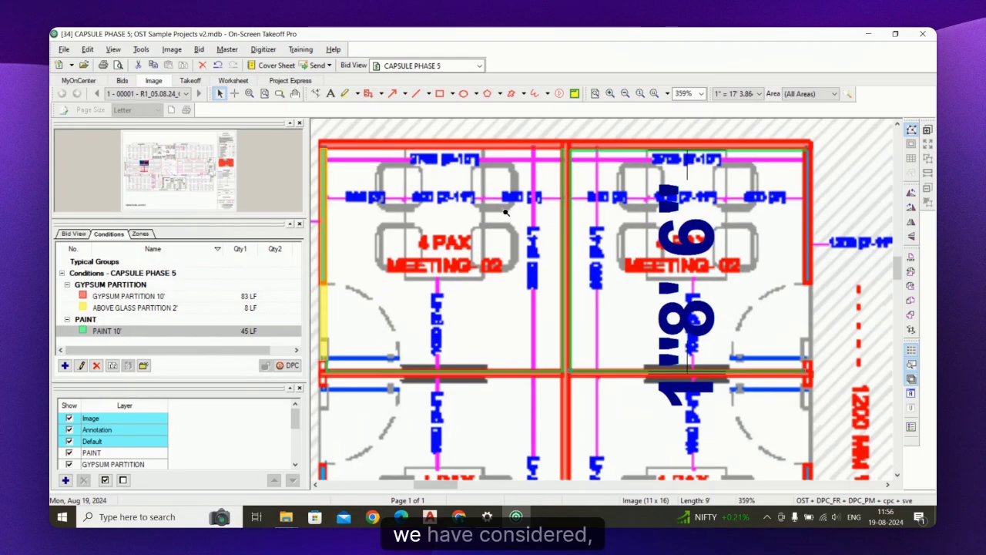
scroll(658, 288, down, 3)
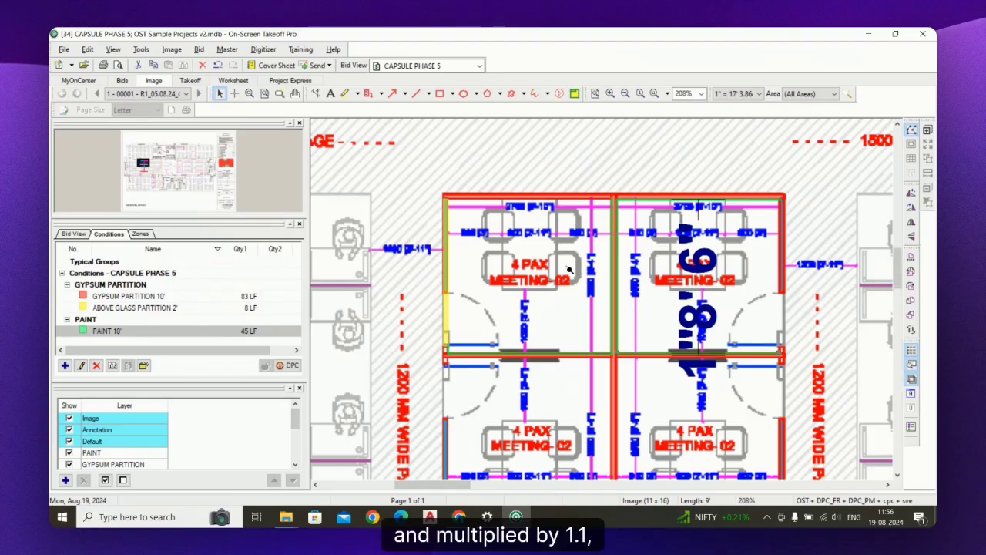
scroll(588, 271, down, 5)
scroll(701, 330, up, 3)
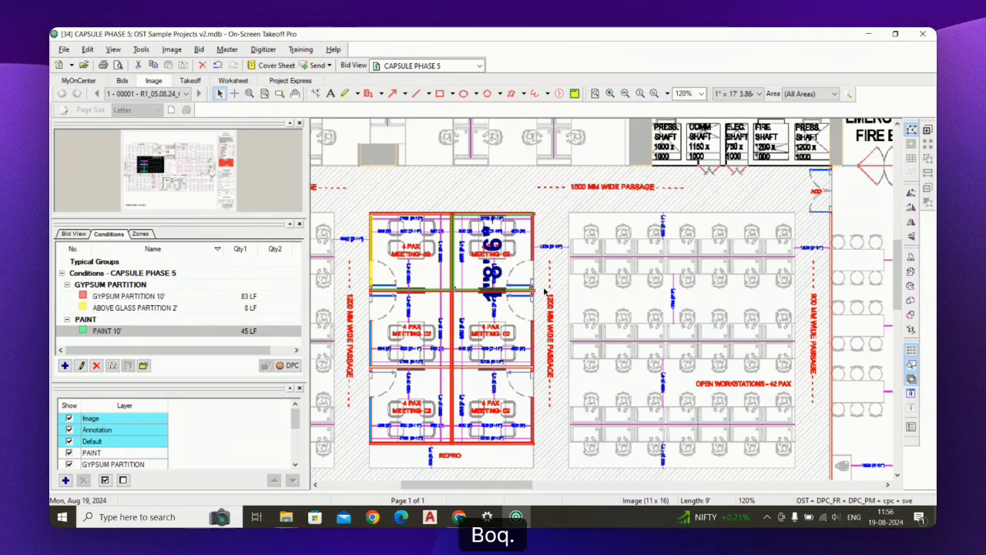
scroll(508, 266, down, 5)
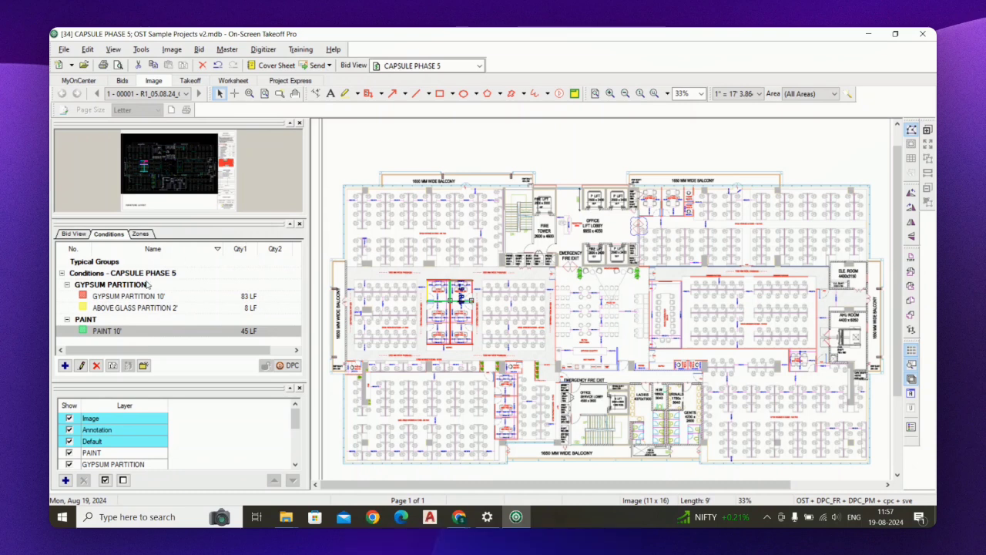
Step: Create an area condition named CARPET AREA
click(64, 366)
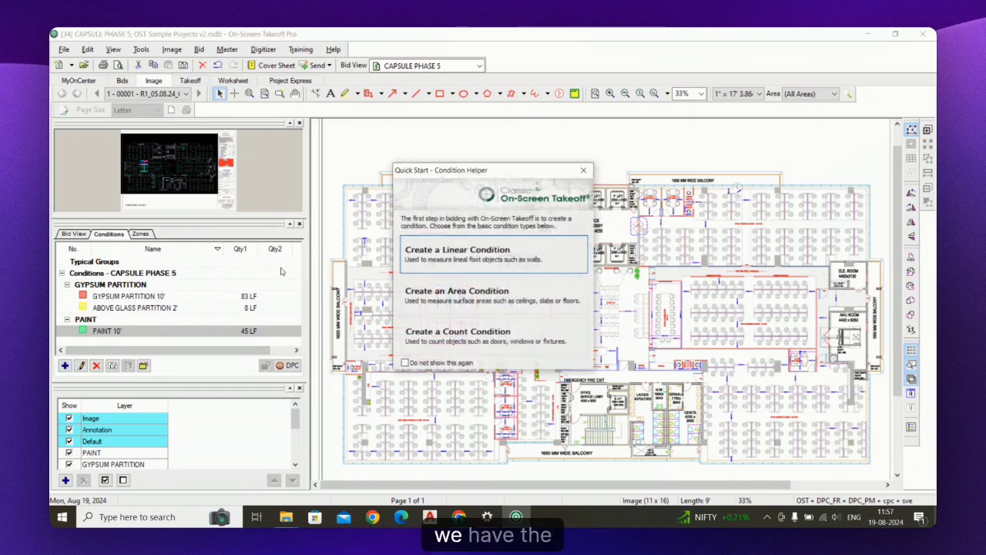
click(524, 296)
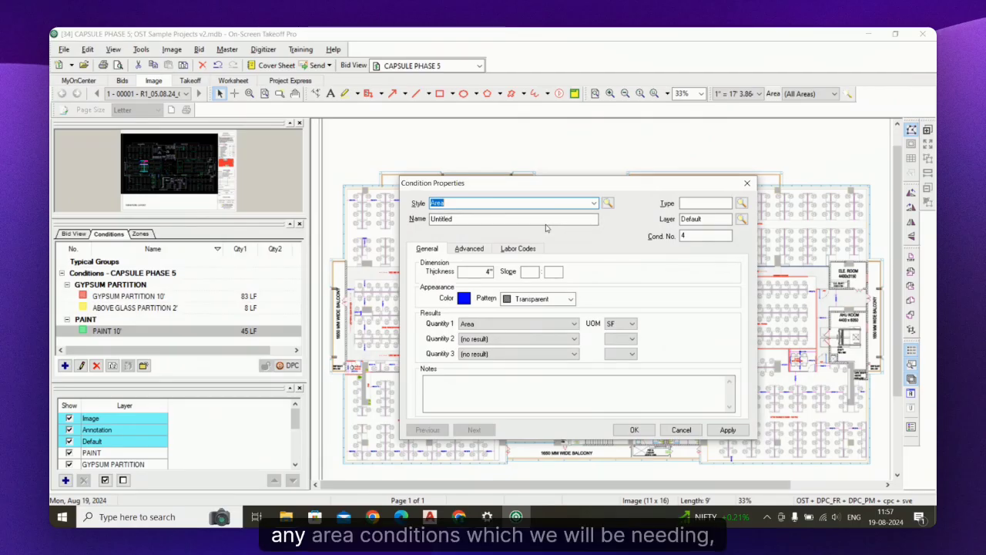
click(484, 219)
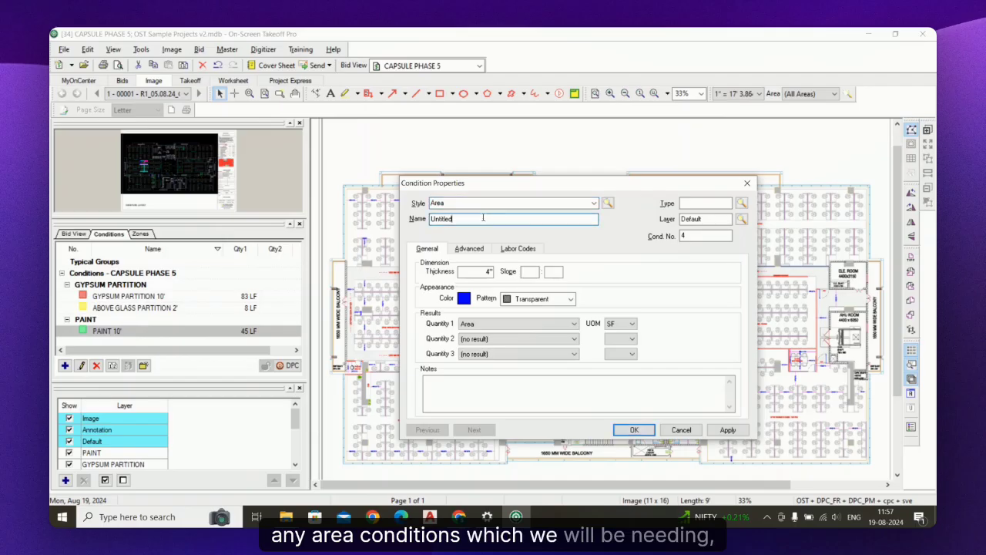
double_click(484, 219)
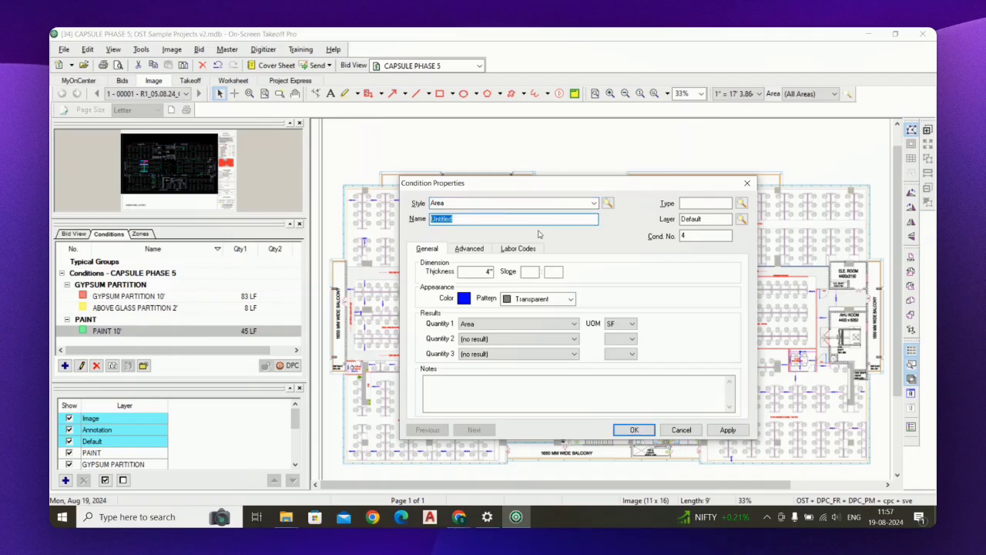
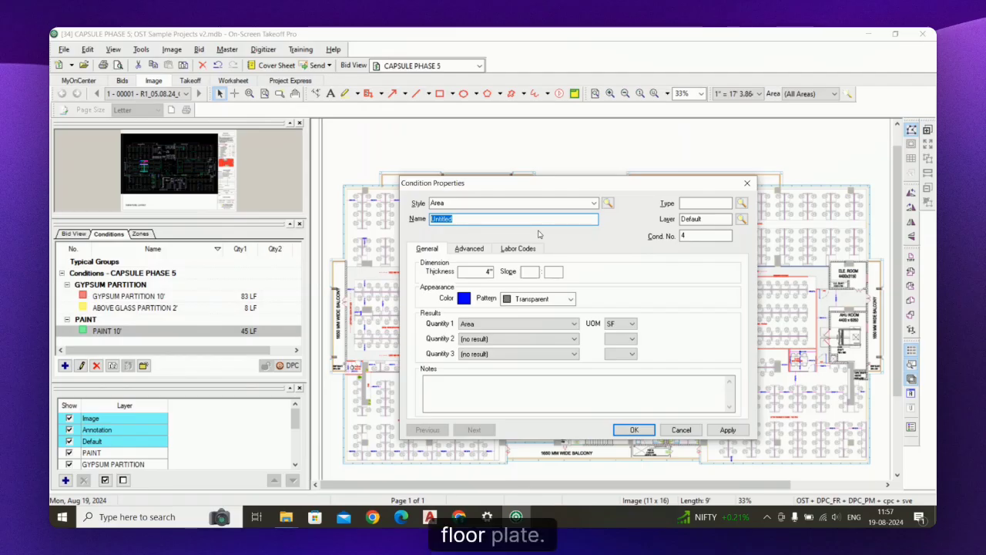
text(CARPET AREA)
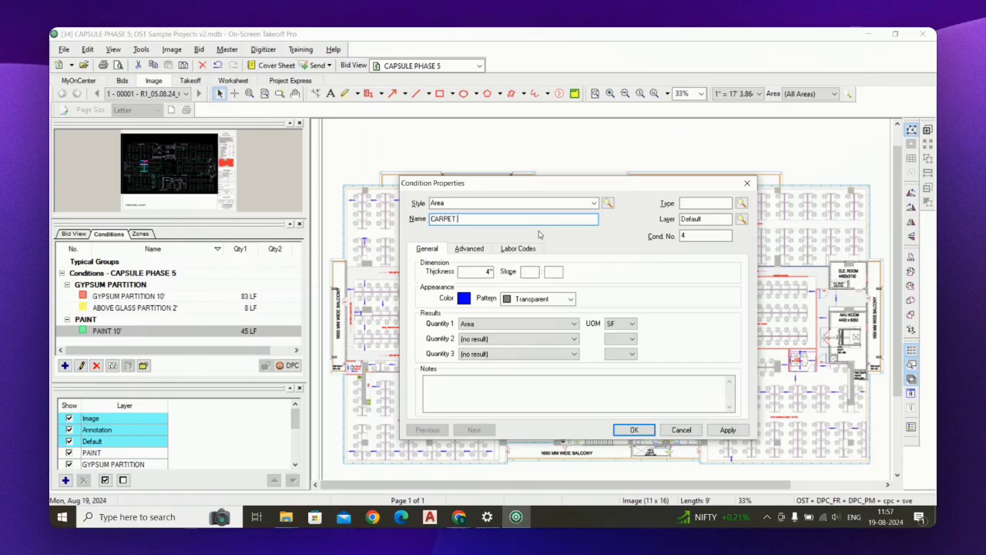
Step: Set the CARPET AREA condition's thickness to 4" and its area quantity unit to SF
click(482, 272)
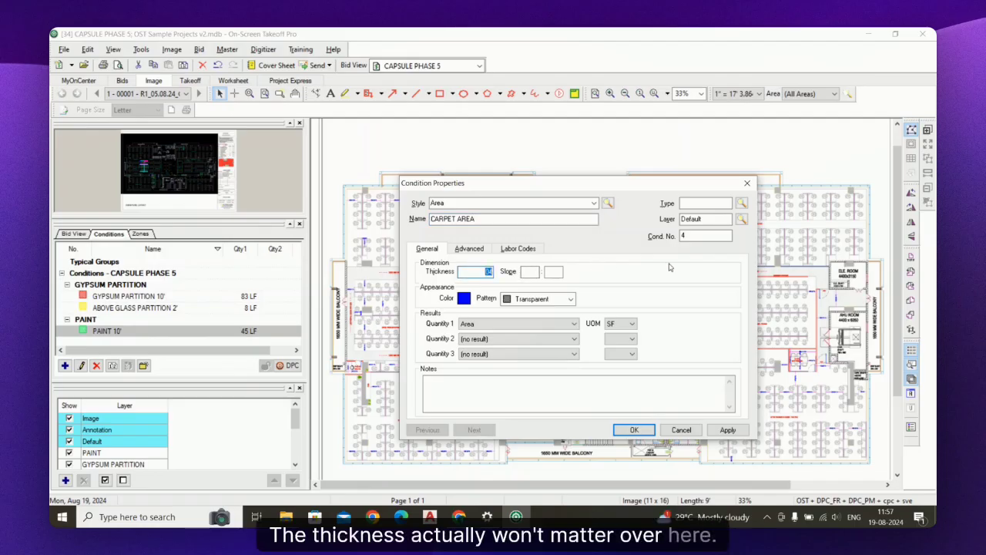
text(1)
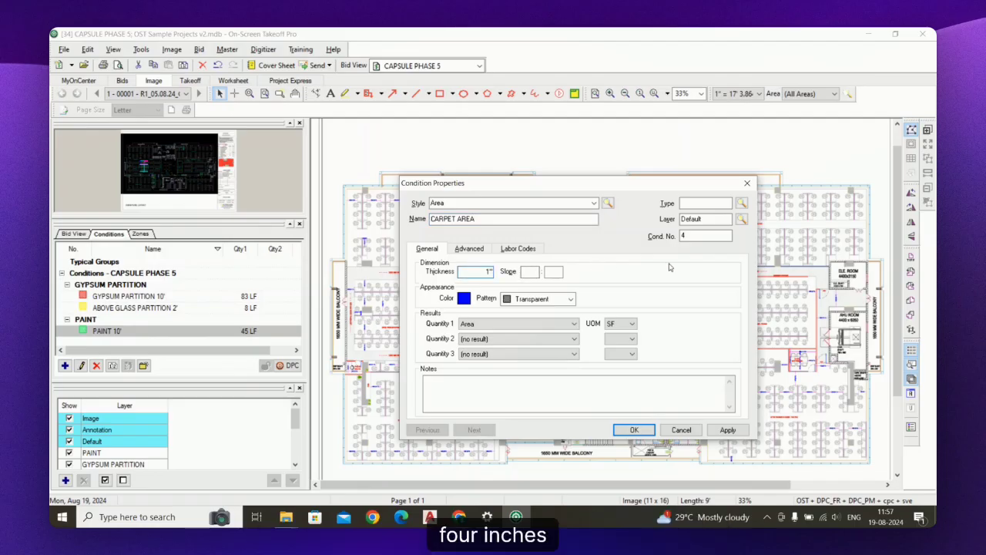
text(4)
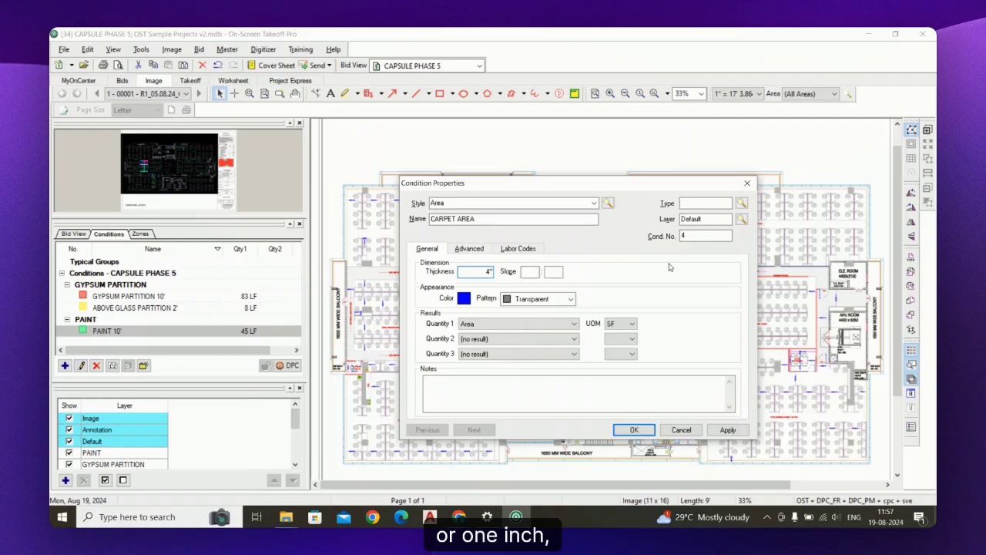
click(536, 271)
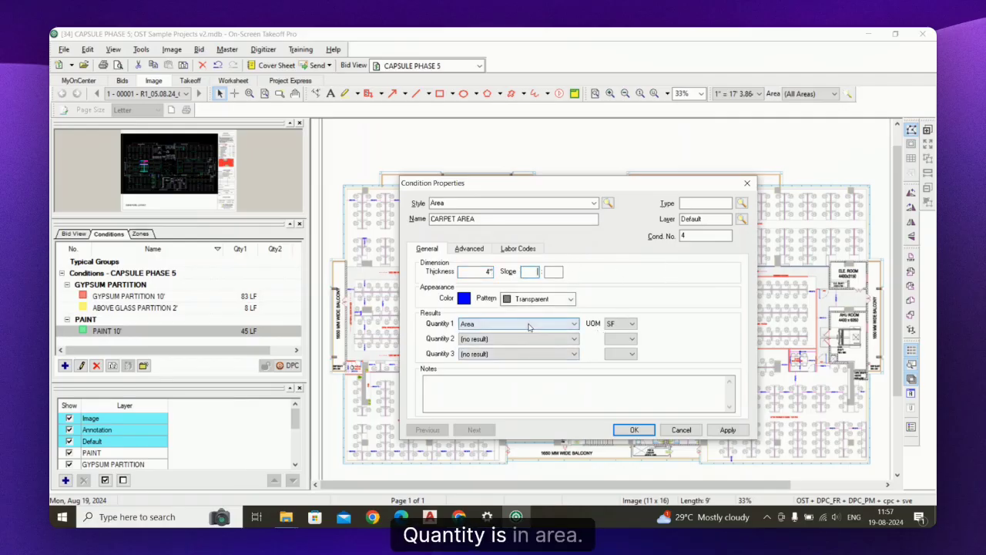
click(630, 324)
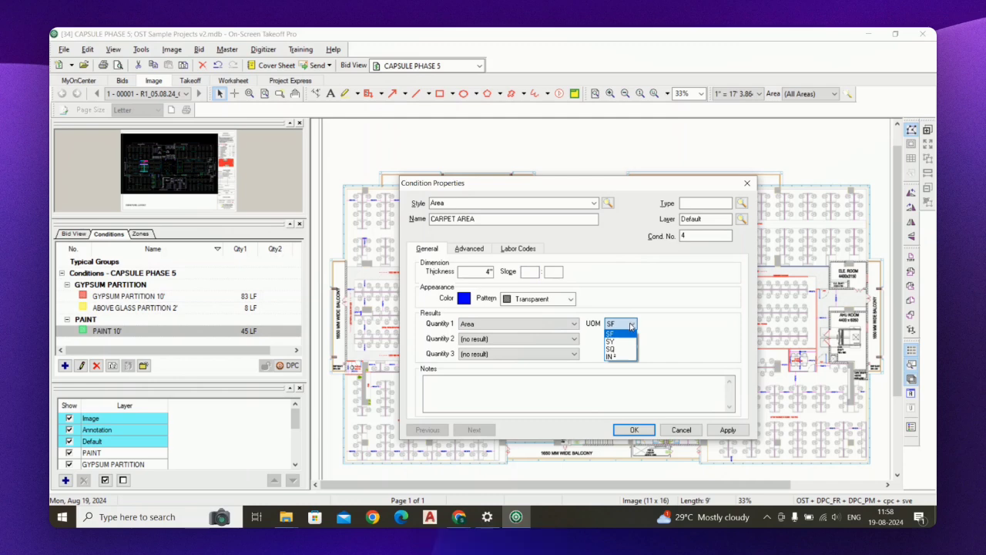
click(628, 330)
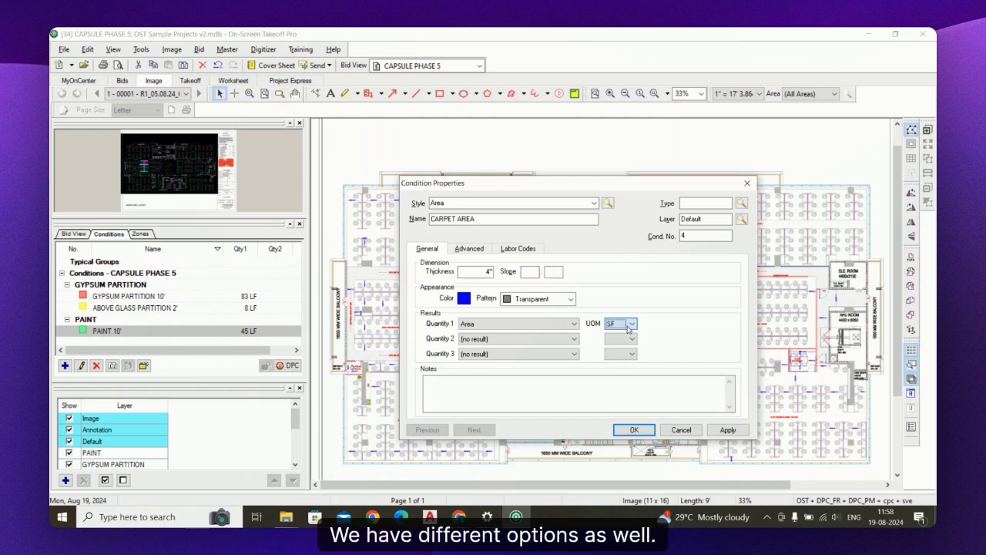
Step: Review the CARPET AREA condition's advanced measurement and display options, and return to its general settings
click(467, 248)
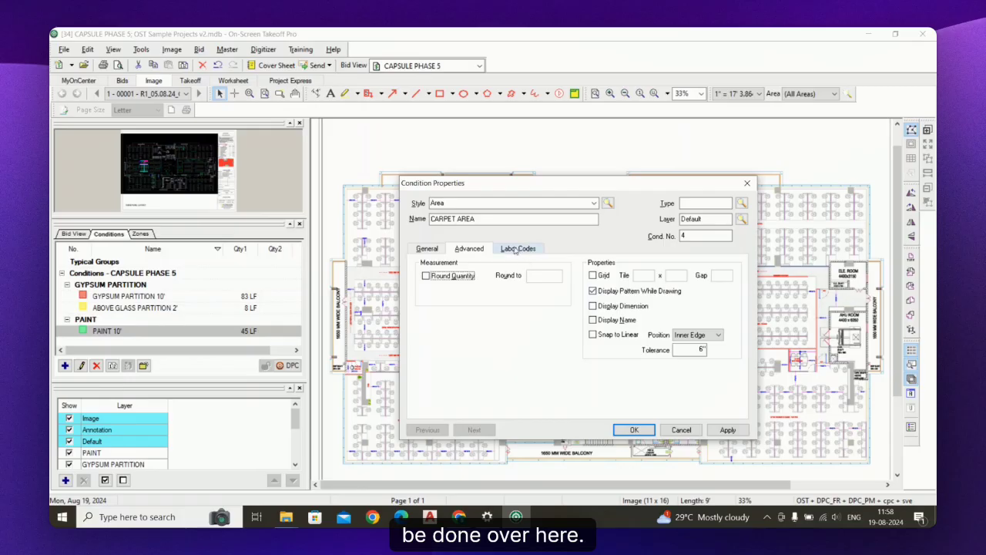
click(427, 249)
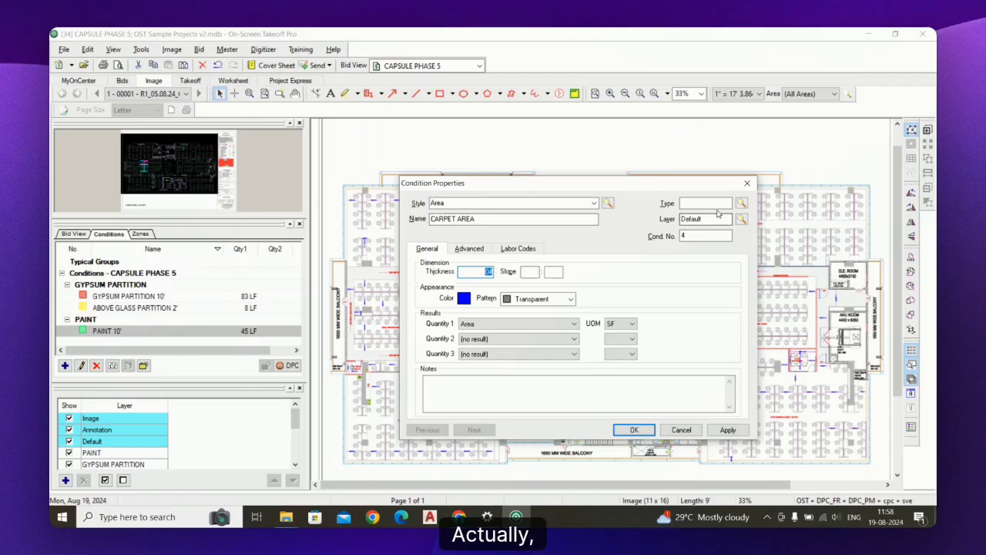
Step: Add a bid layer named CARPET AREA and assign it to the CARPET AREA condition
click(741, 220)
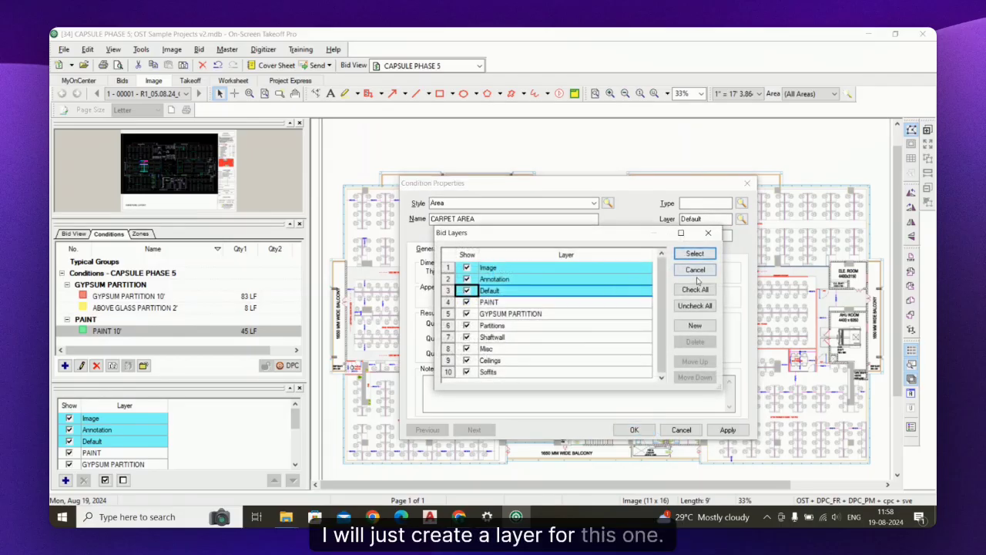
click(695, 325)
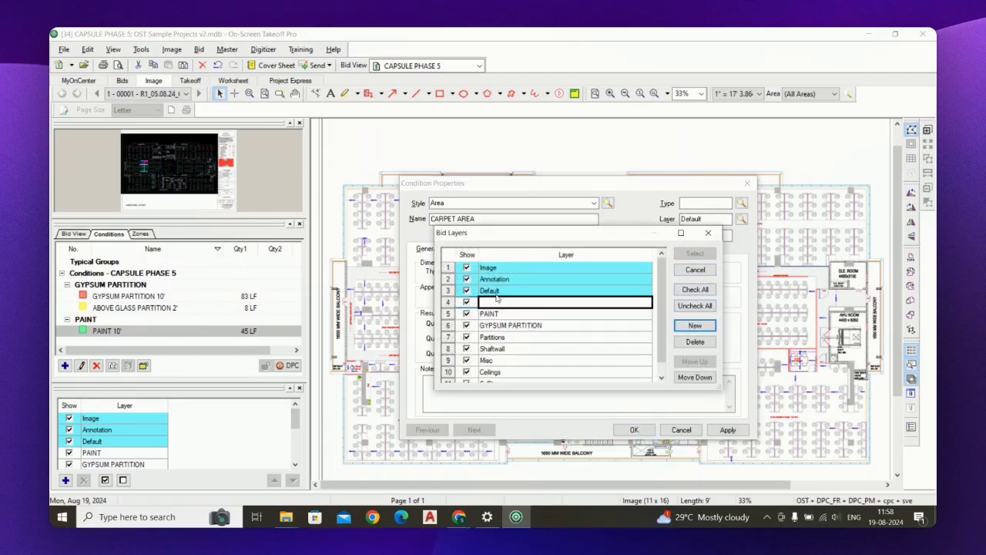
text(CARPET AREA)
key(Return)
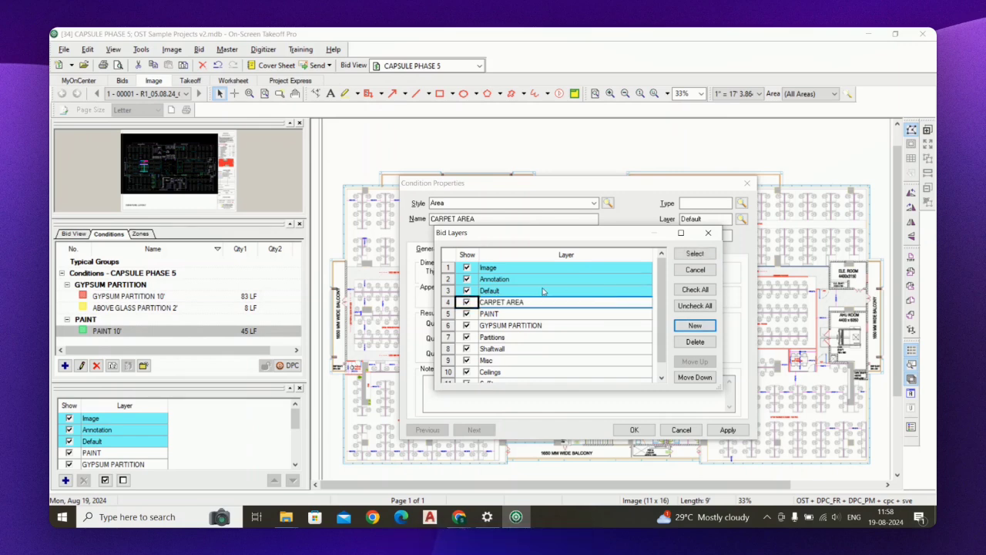
click(703, 324)
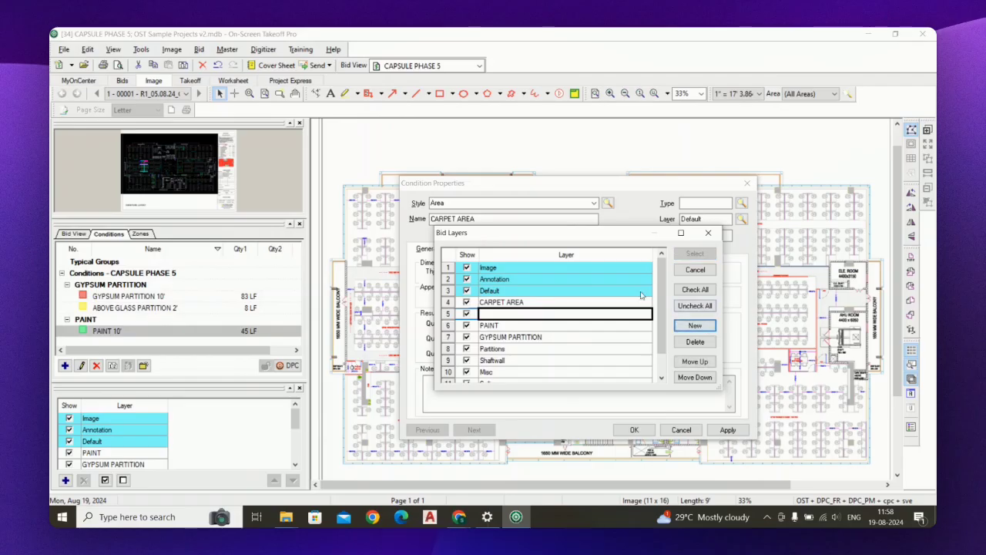
click(594, 299)
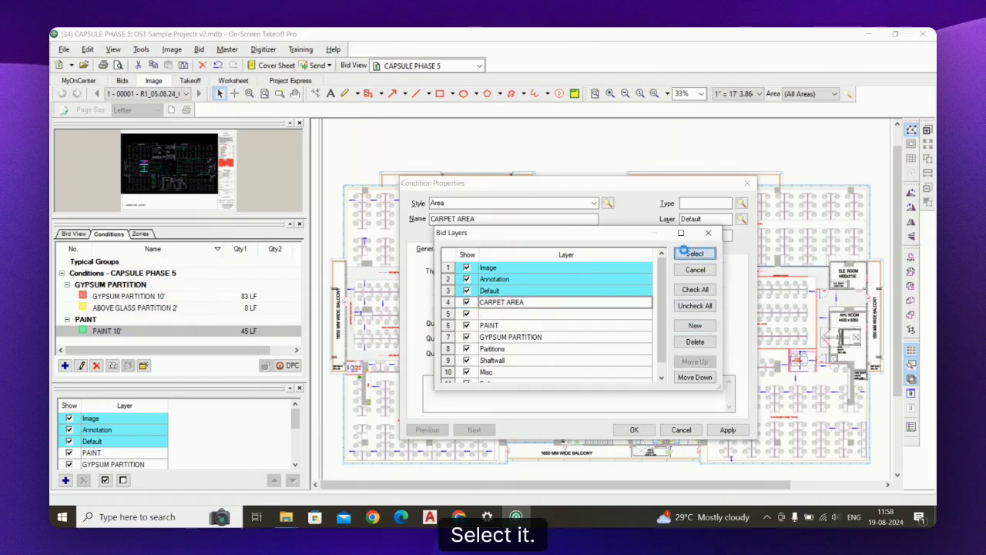
click(680, 253)
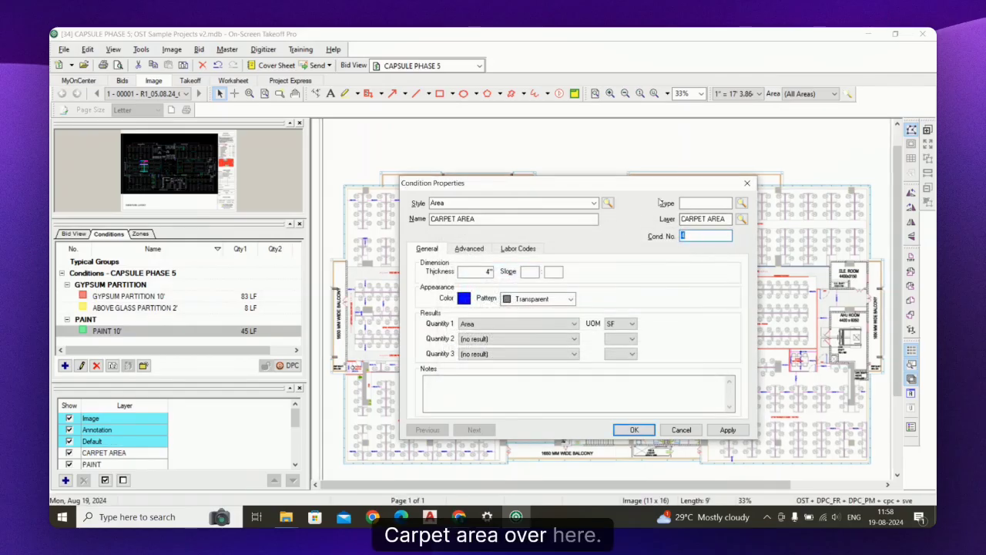
Step: Create a condition type named CARPET AREA, assign it to the condition, and save the condition
click(741, 203)
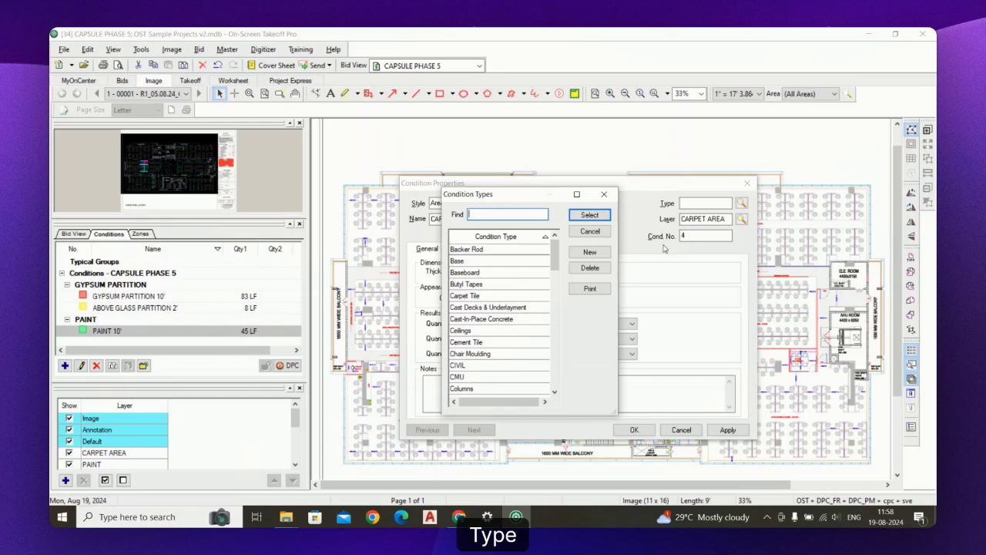
click(590, 253)
text(CARP)
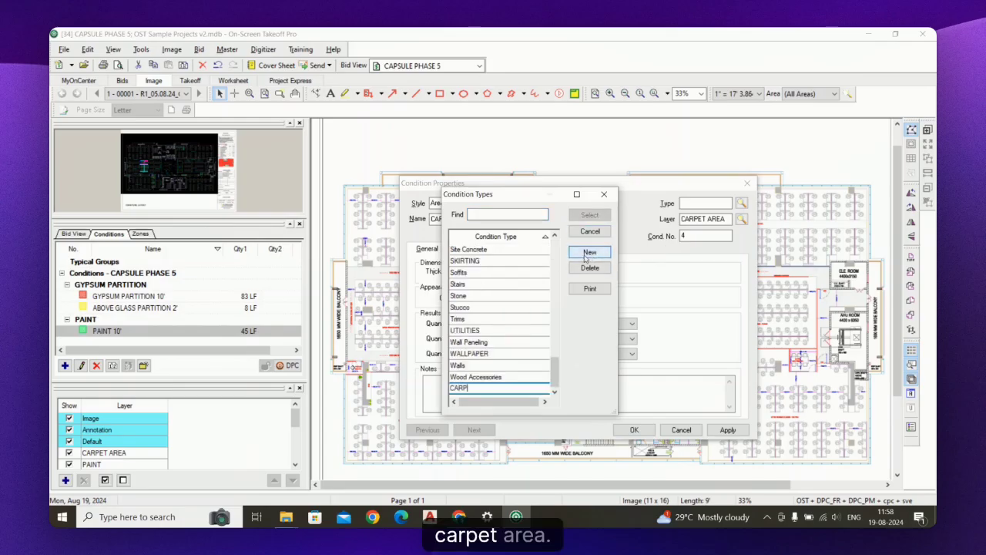
text(ET AREA)
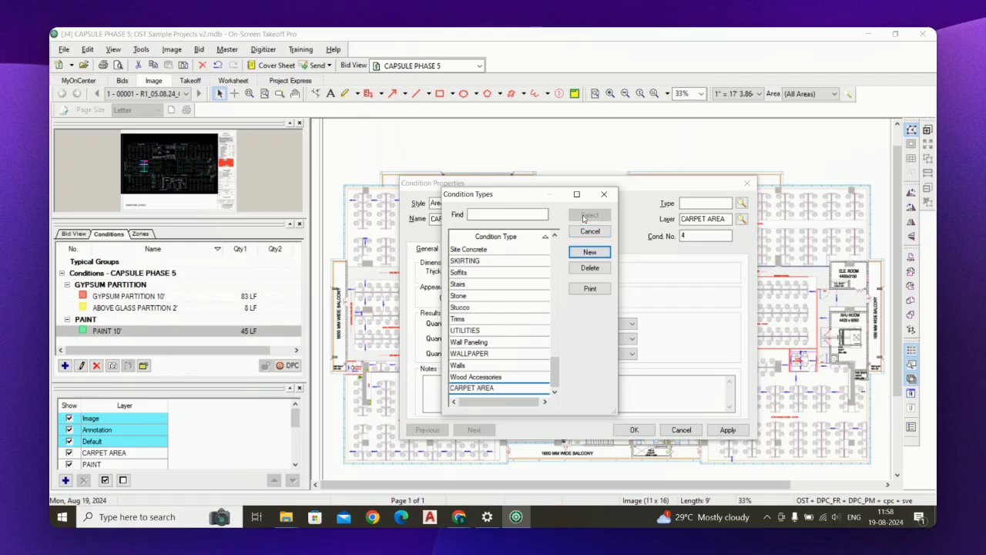
key(Return)
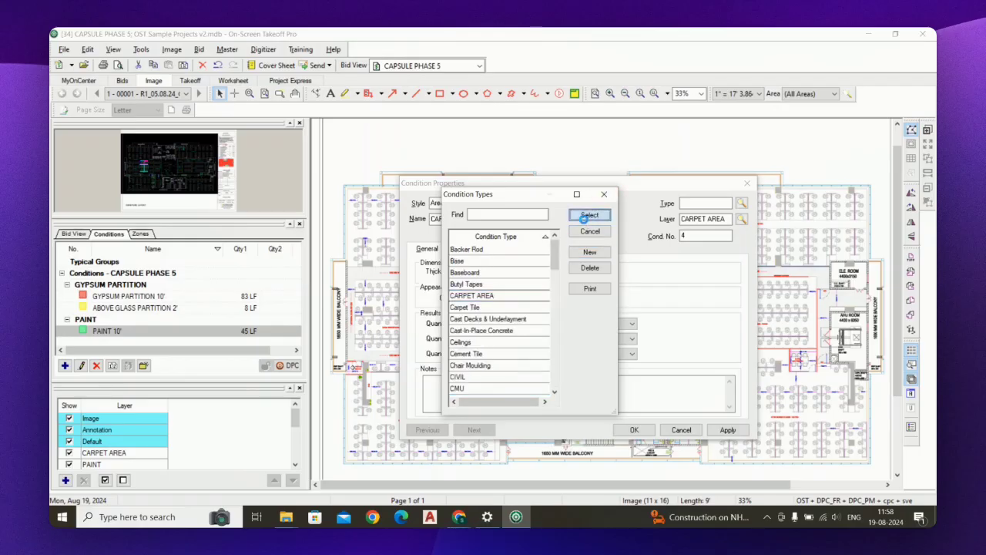
click(589, 216)
click(634, 429)
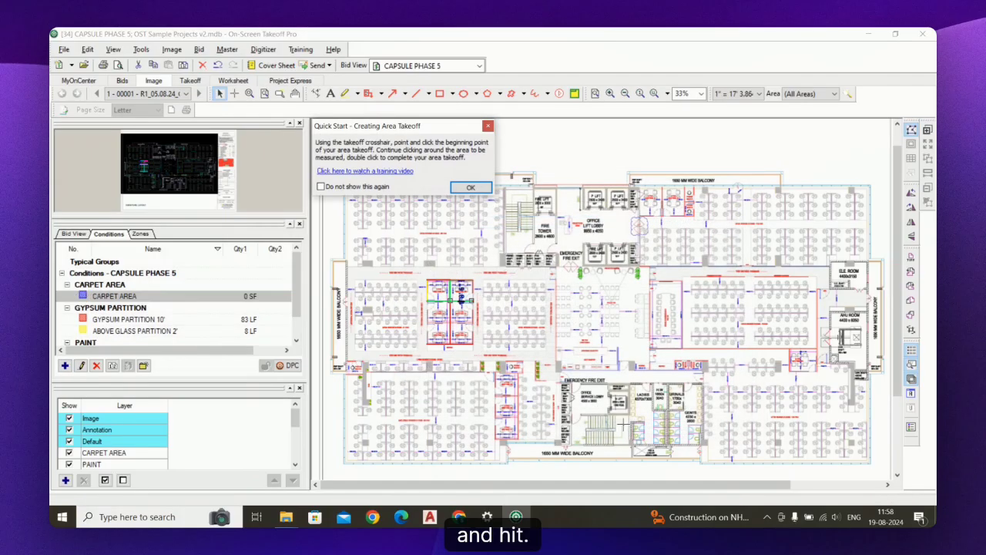
click(487, 126)
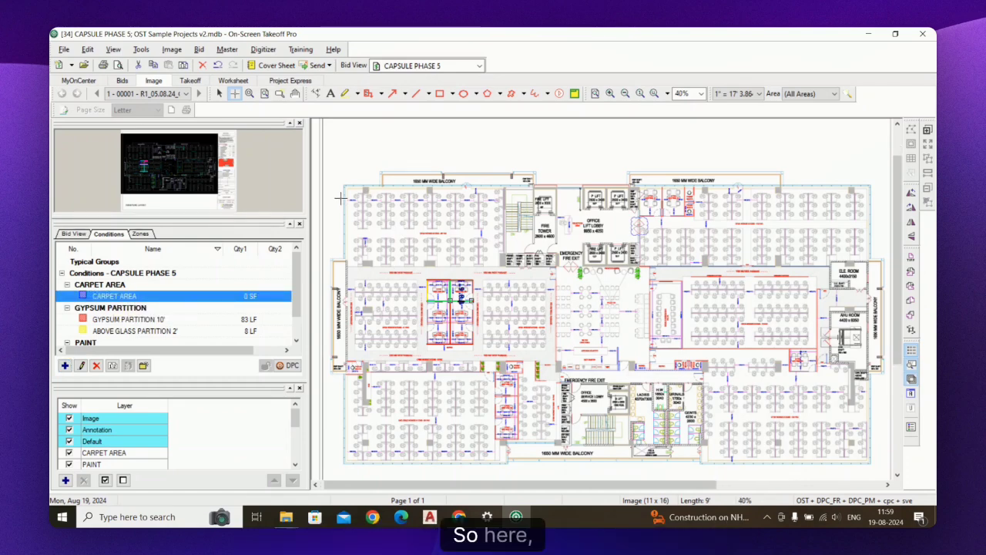
Step: Draw a rectangular carpet takeoff of about 2,128 SF over the upper-left open workstations, between the balcony and the passage
scroll(342, 188, up, 2)
scroll(342, 188, up, 2)
scroll(343, 188, down, 2)
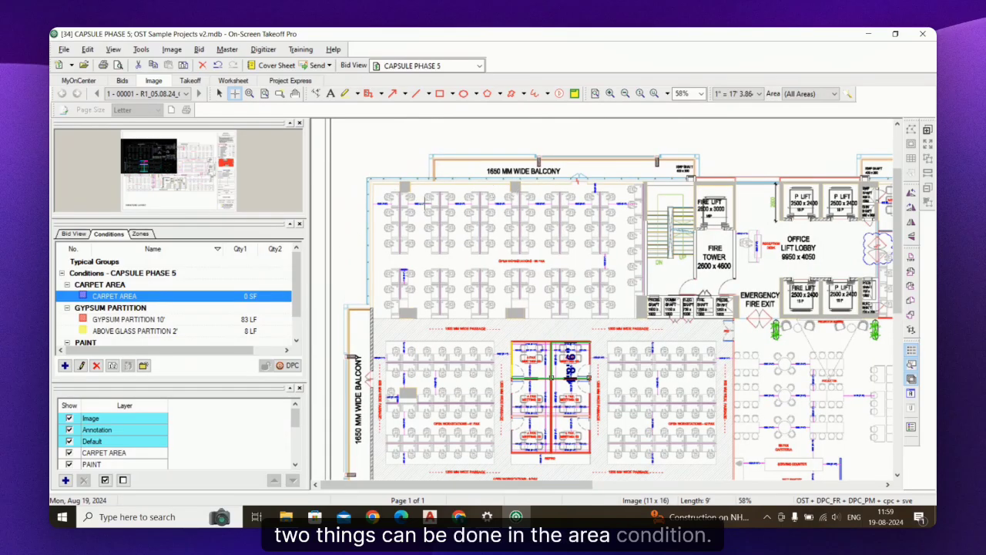
scroll(352, 171, up, 3)
scroll(398, 173, down, 2)
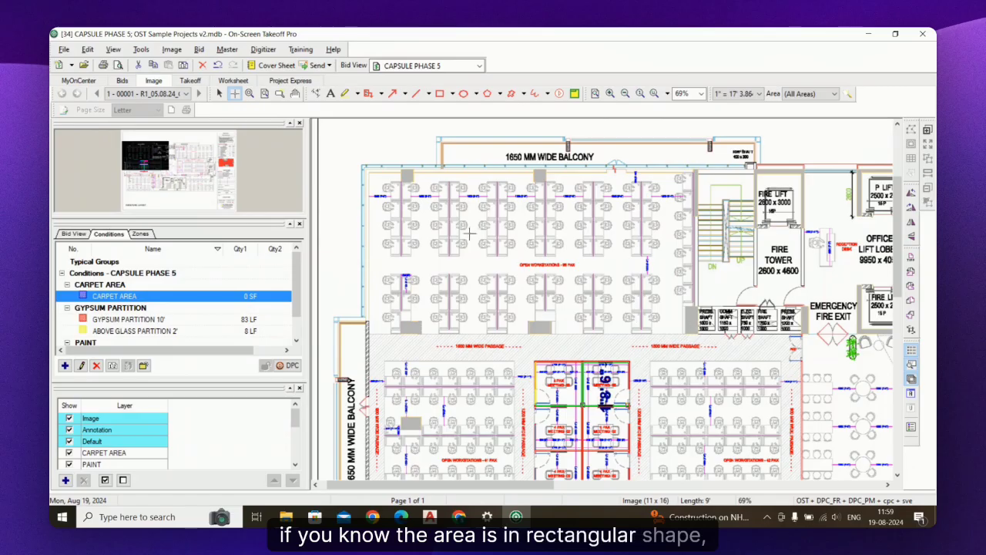
scroll(446, 235, up, 1)
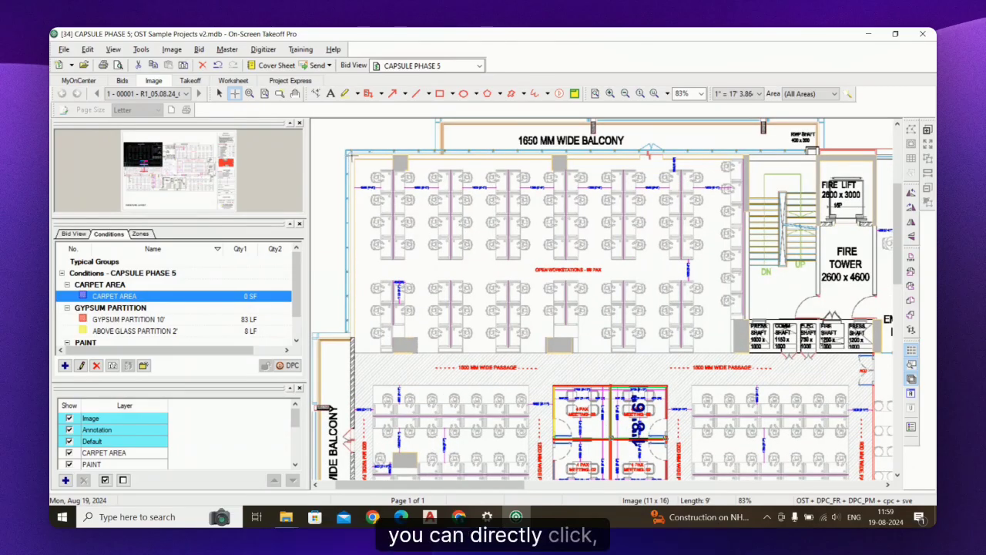
click(352, 157)
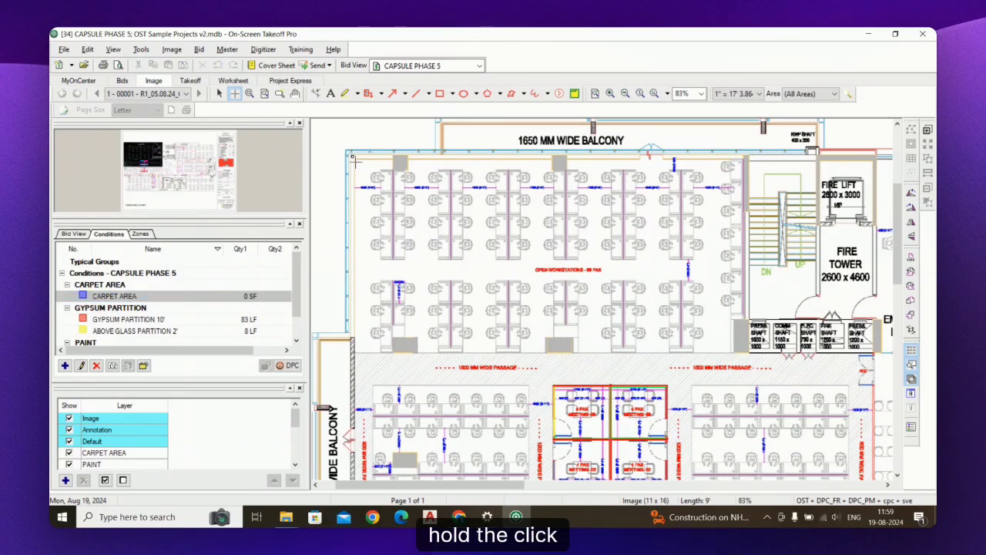
drag(353, 158, 746, 354)
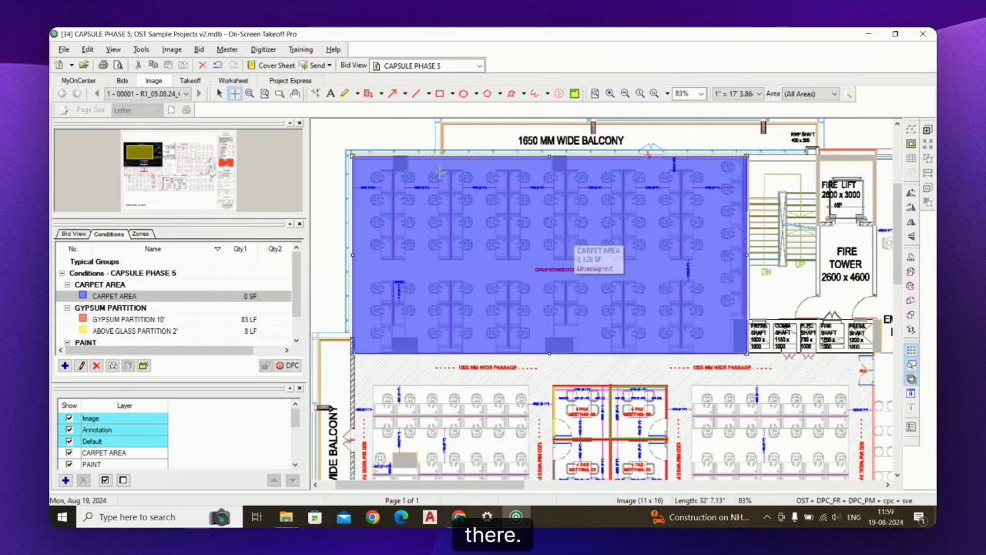
Step: Draw a rectangular carpet takeoff of about 6,272 SF from the first area's lower-left corner to the shafts beside the service lobby
scroll(420, 137, down, 3)
scroll(427, 221, up, 5)
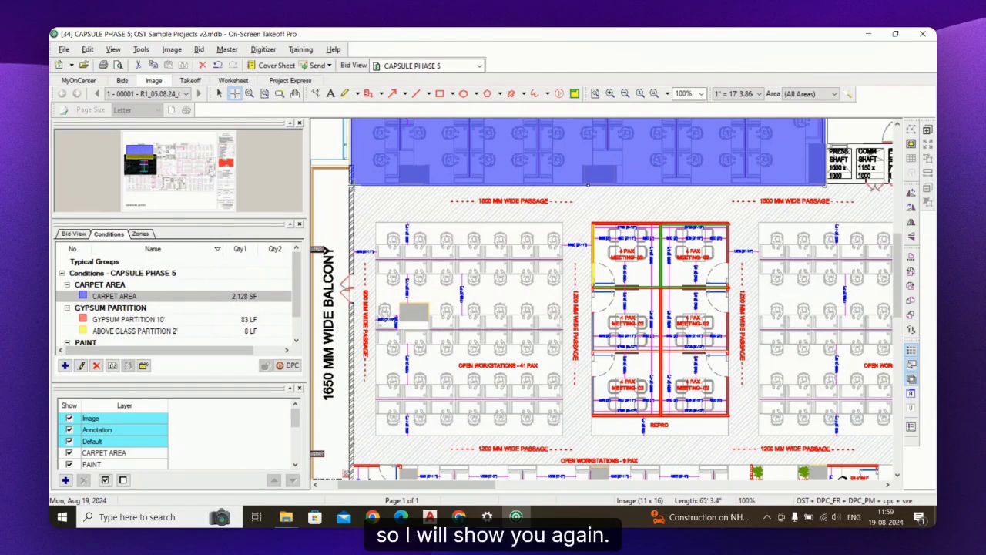
drag(355, 187, 368, 284)
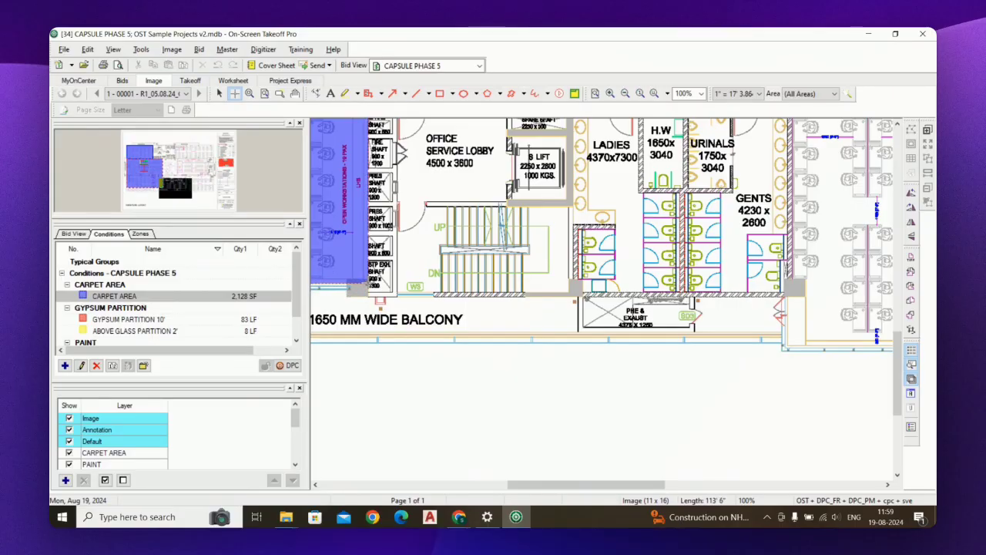
drag(369, 284, 368, 286)
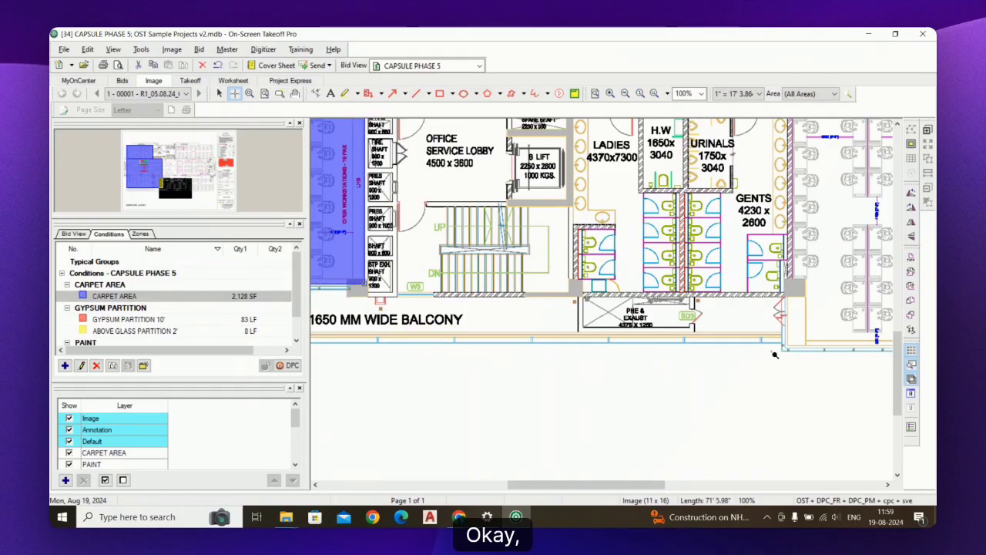
Step: Cover the remaining strip along the lower edge of the enclosed workstations with a rectangular carpet takeoff of about 521 SF
scroll(316, 279, down, 4)
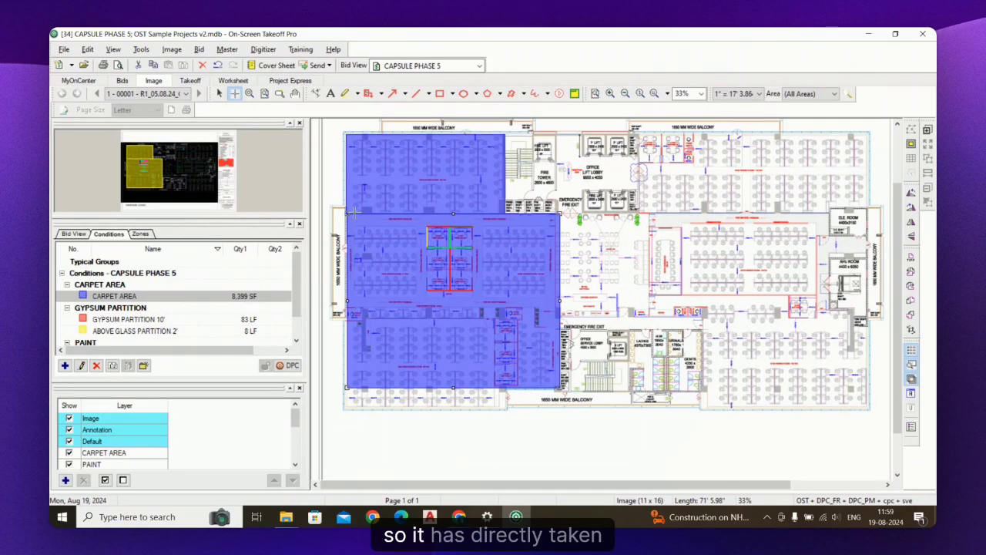
scroll(359, 323, up, 2)
scroll(459, 264, down, 2)
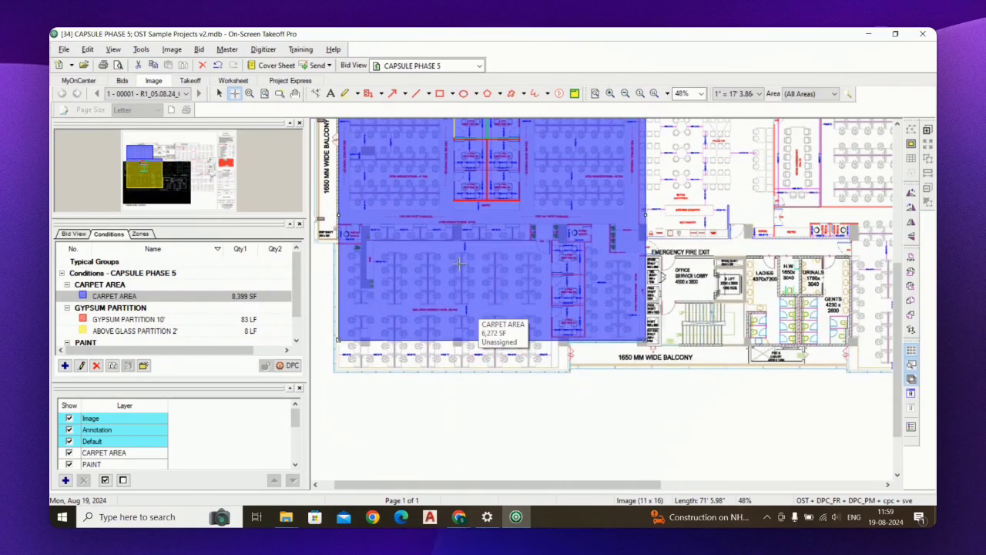
scroll(367, 339, up, 1)
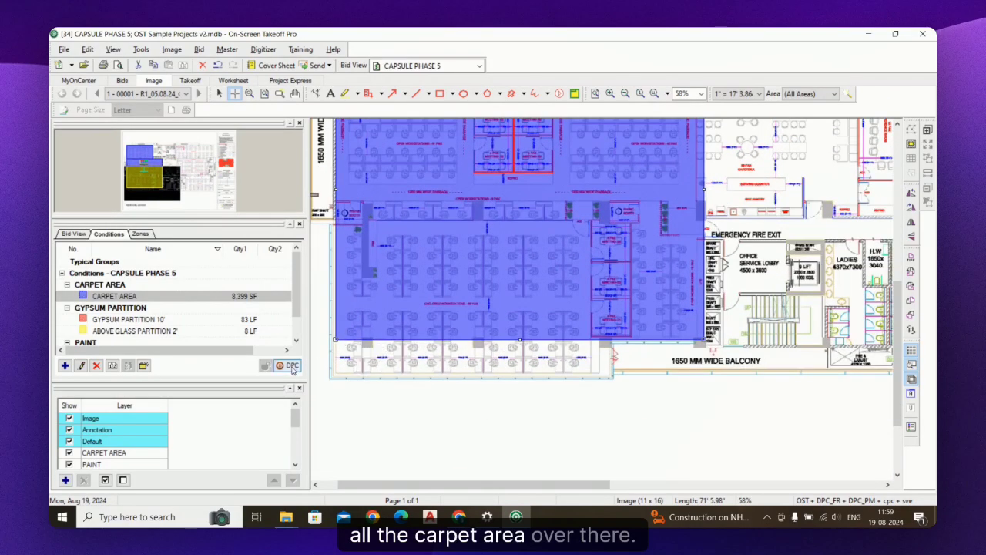
scroll(331, 372, up, 5)
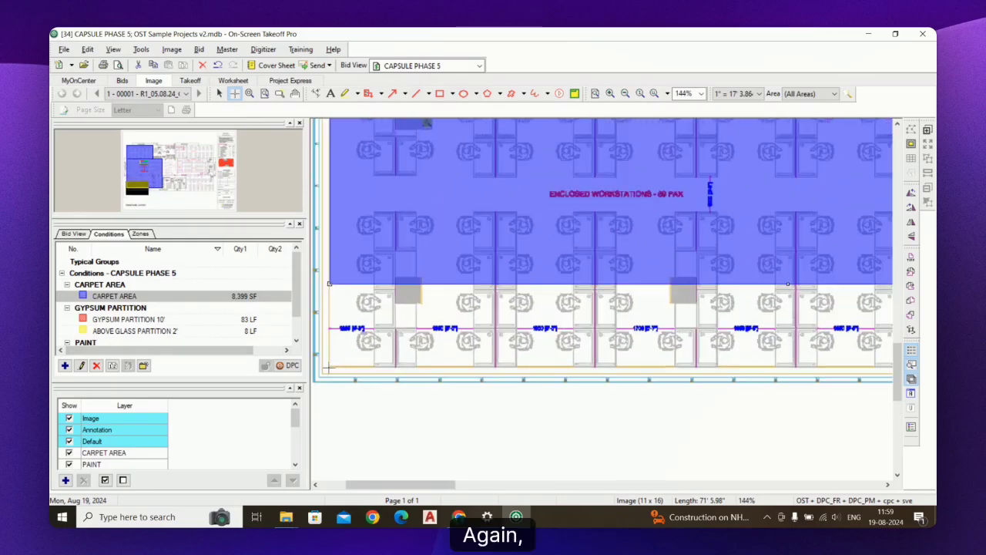
click(325, 368)
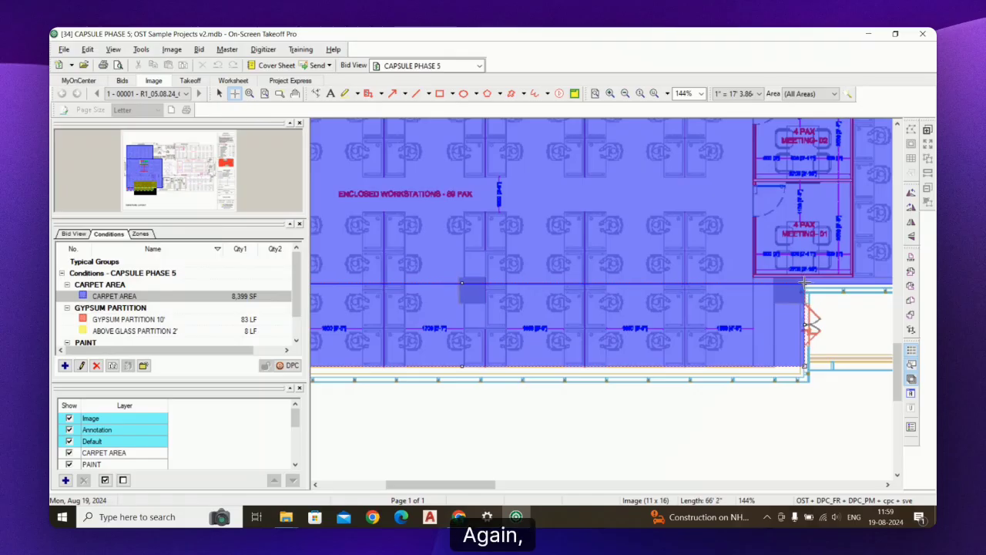
click(804, 282)
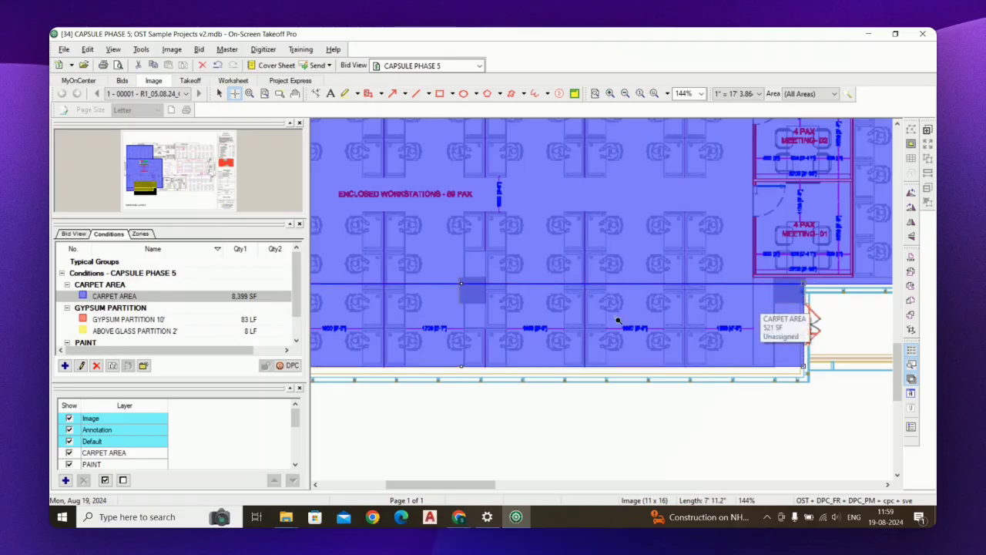
Step: Start a polygonal carpet takeoff along the upper edge of the 112 PAX open workstations, from the lift shaft corner to the outer right corner
scroll(553, 365, down, 5)
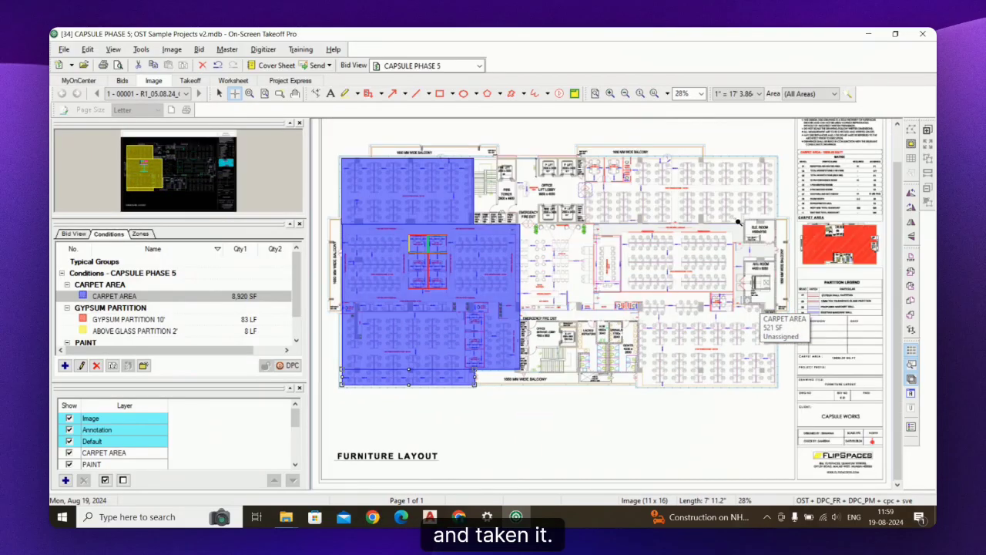
scroll(685, 172, up, 3)
scroll(685, 172, up, 3)
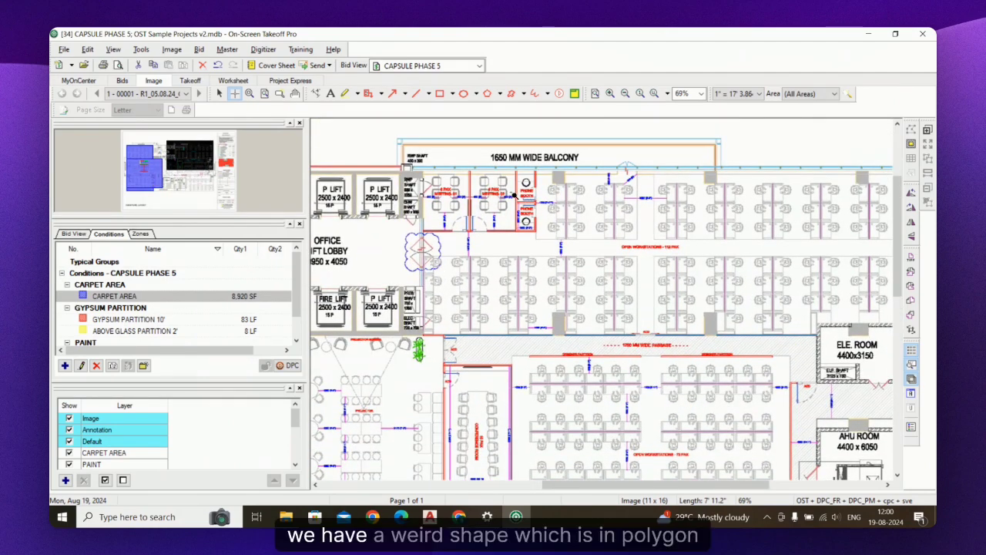
scroll(493, 183, up, 1)
scroll(420, 176, up, 1)
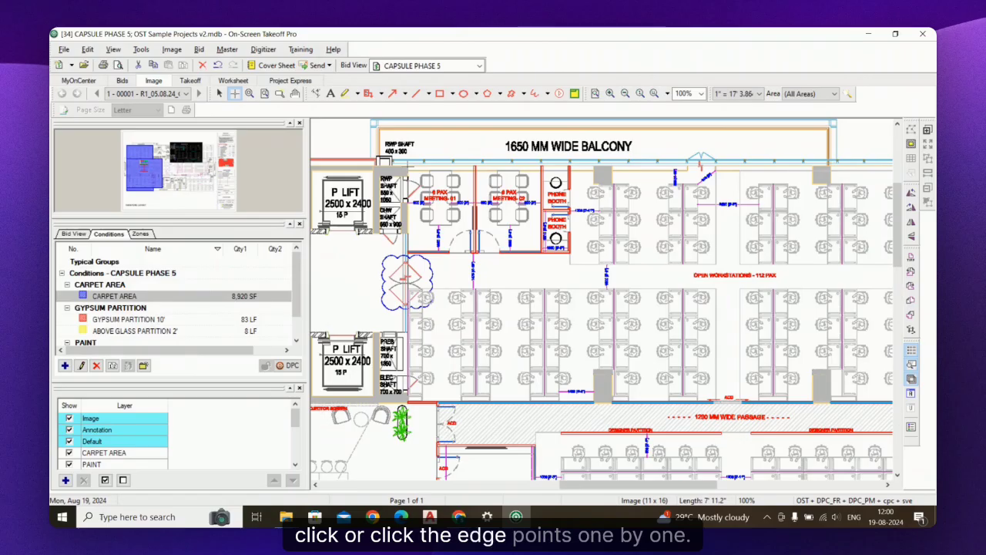
click(415, 164)
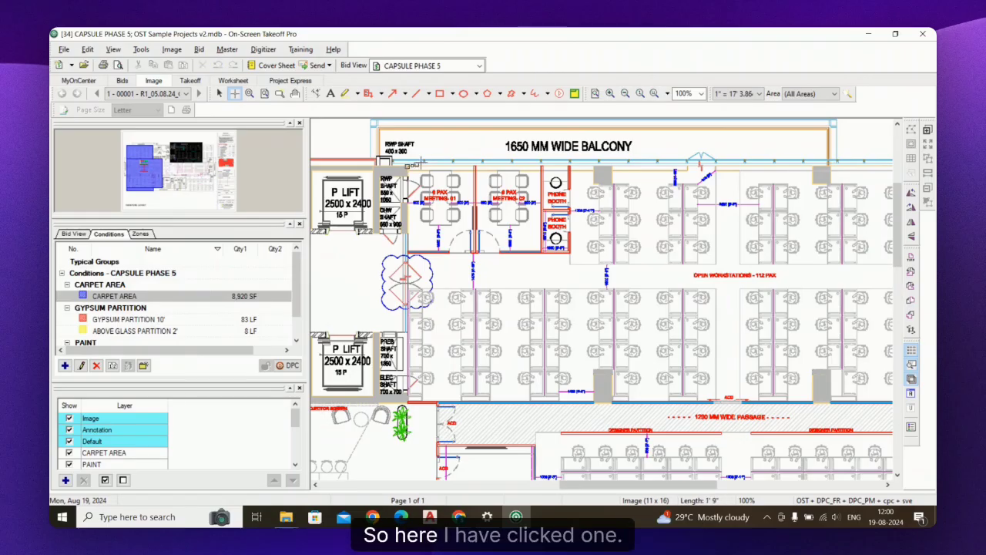
scroll(433, 160, down, 4)
scroll(705, 176, up, 9)
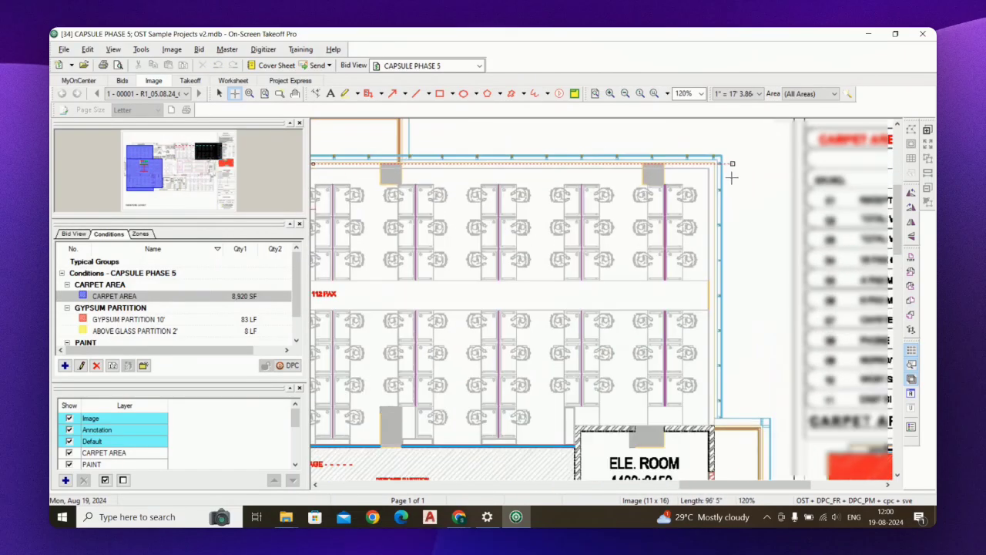
click(709, 163)
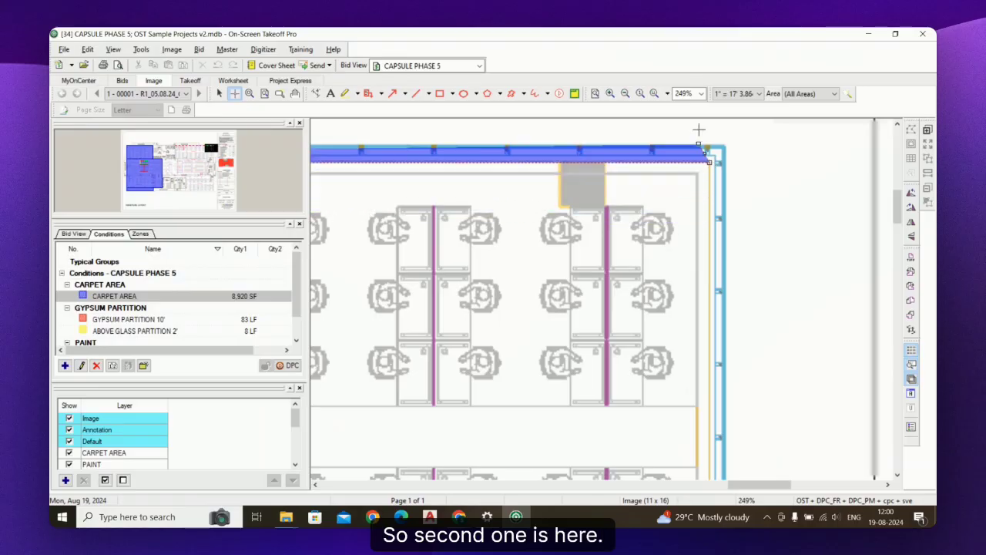
Step: Trace the polygonal carpet takeoff down the outer wall and around the upper, left and lower sides of the ELE. ROOM
scroll(700, 131, down, 8)
scroll(701, 296, up, 4)
scroll(701, 286, up, 3)
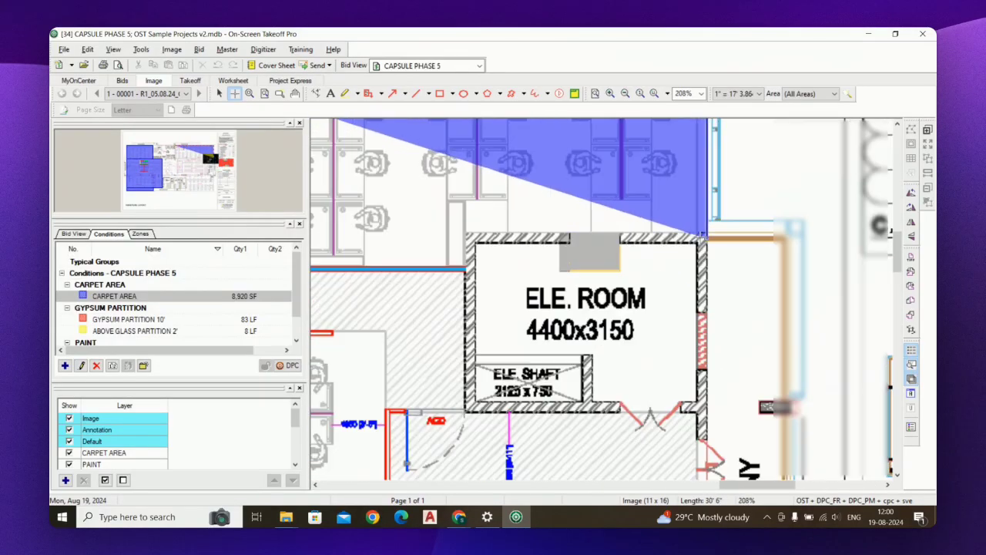
click(702, 230)
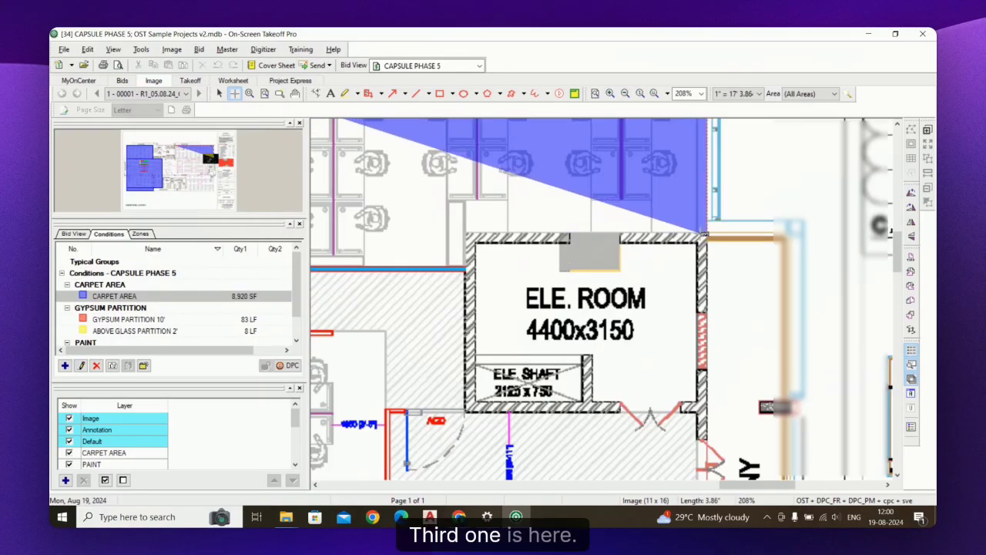
click(464, 231)
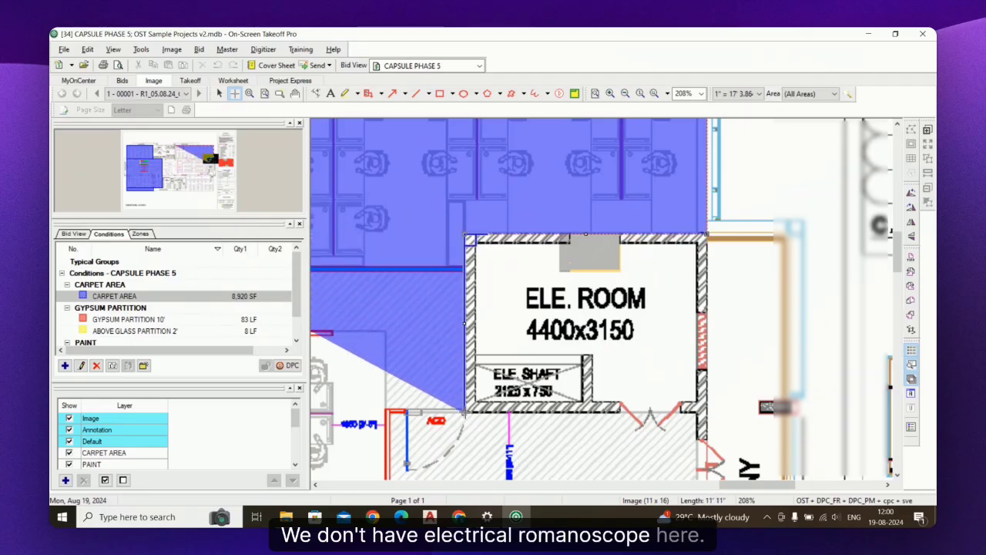
click(465, 413)
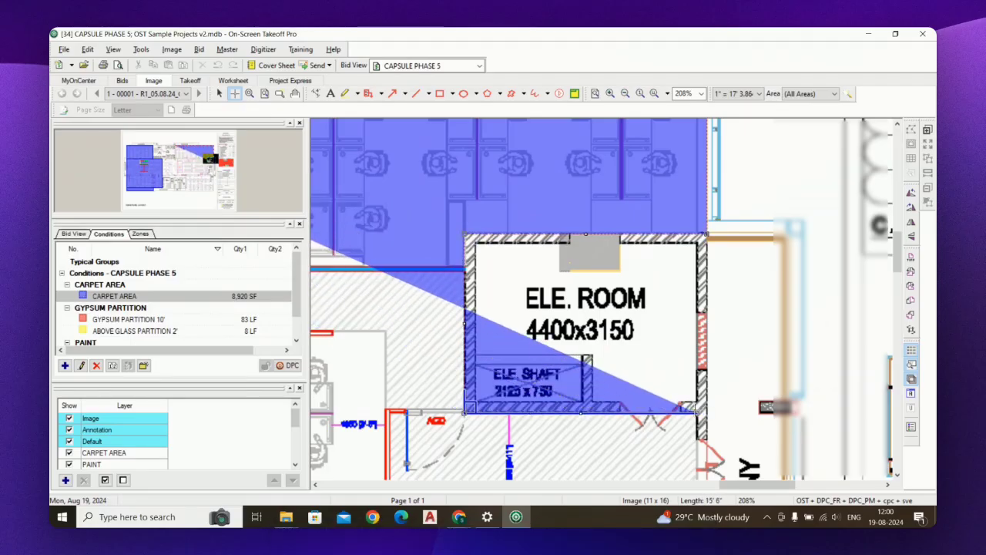
click(697, 413)
Step: Continue the carpet polygon down to the AHU ROOM and along its upper edge to the room's upper-left corner
scroll(691, 192, down, 4)
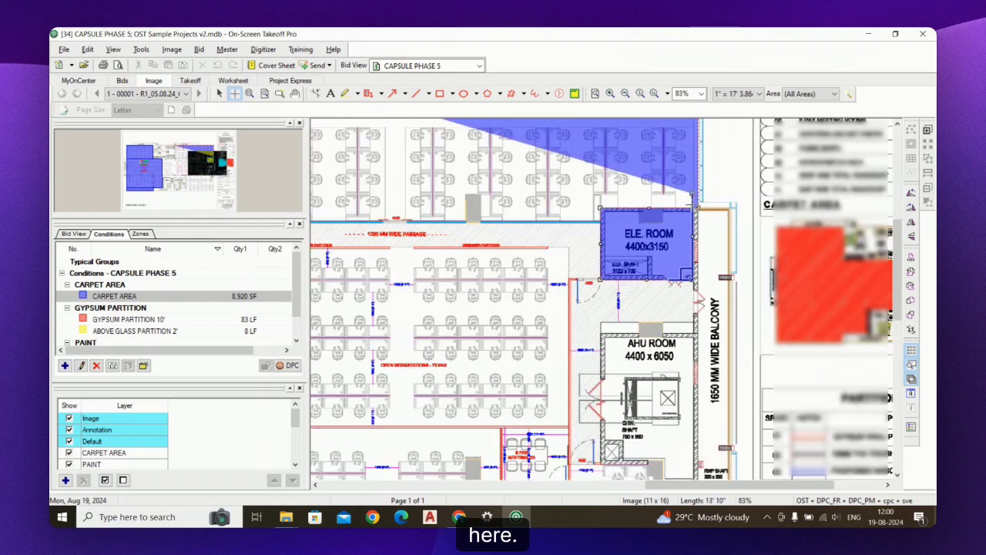
scroll(693, 331, up, 5)
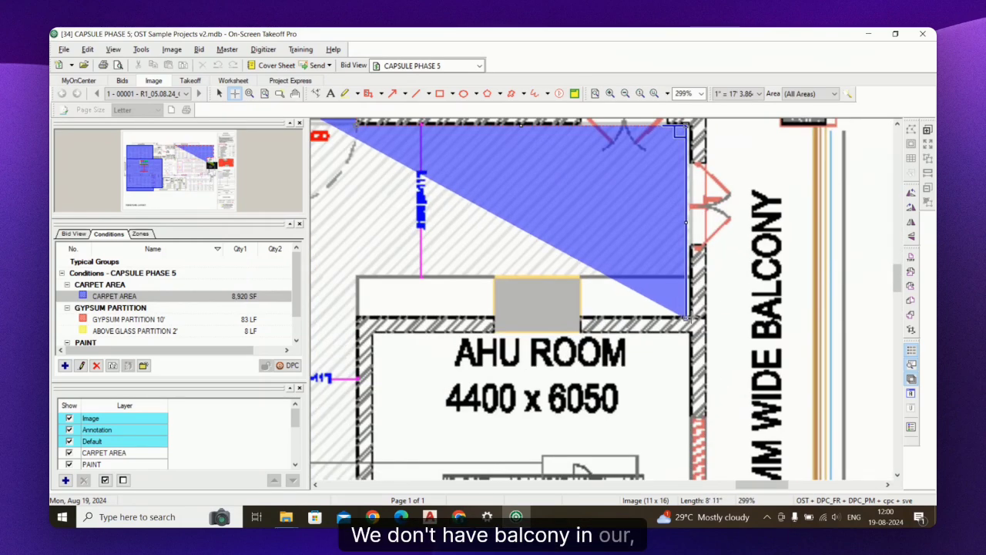
click(688, 316)
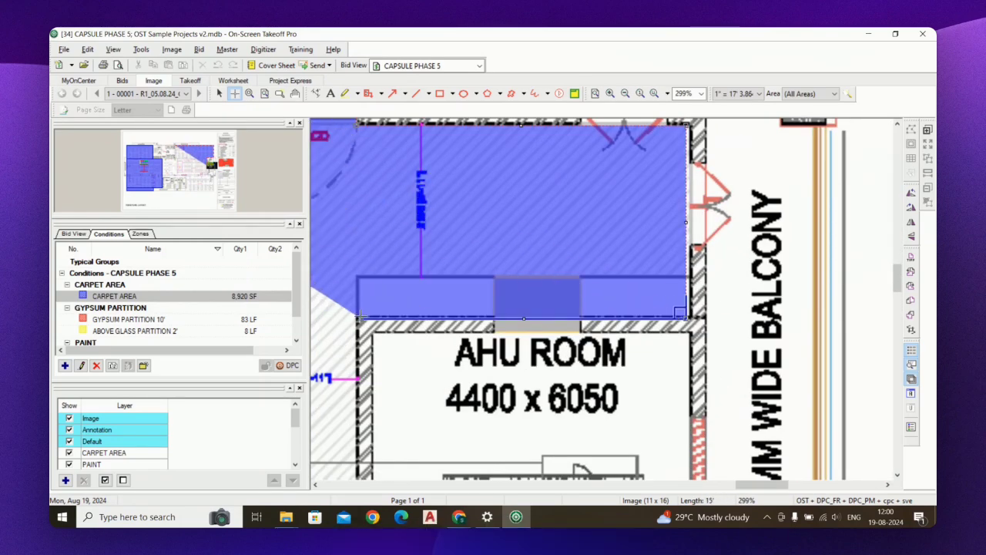
click(358, 316)
Step: Trace the carpet polygon down the AHU ROOM's left wall, along its lower edge and around the CHW shaft to the outer wall
scroll(359, 316, down, 5)
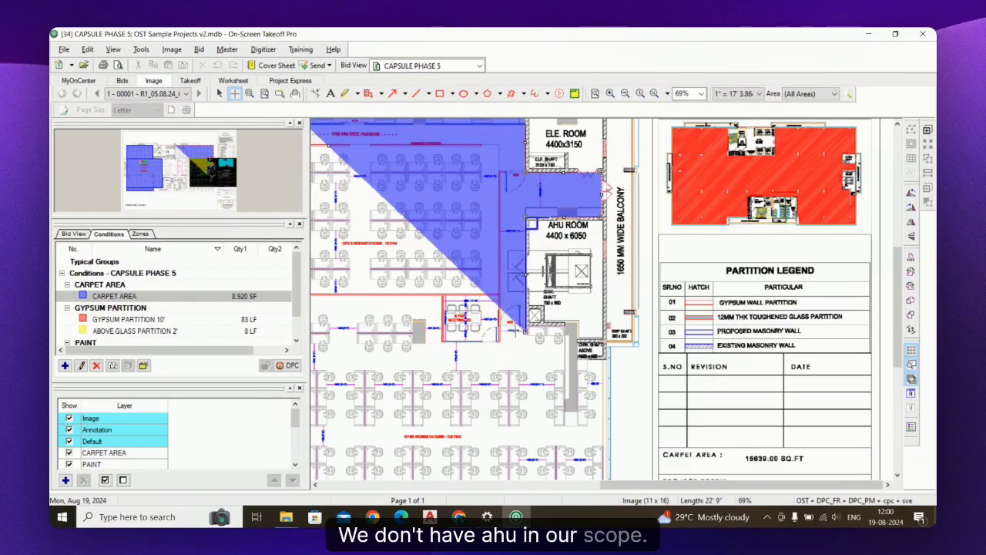
scroll(527, 330, up, 4)
click(526, 325)
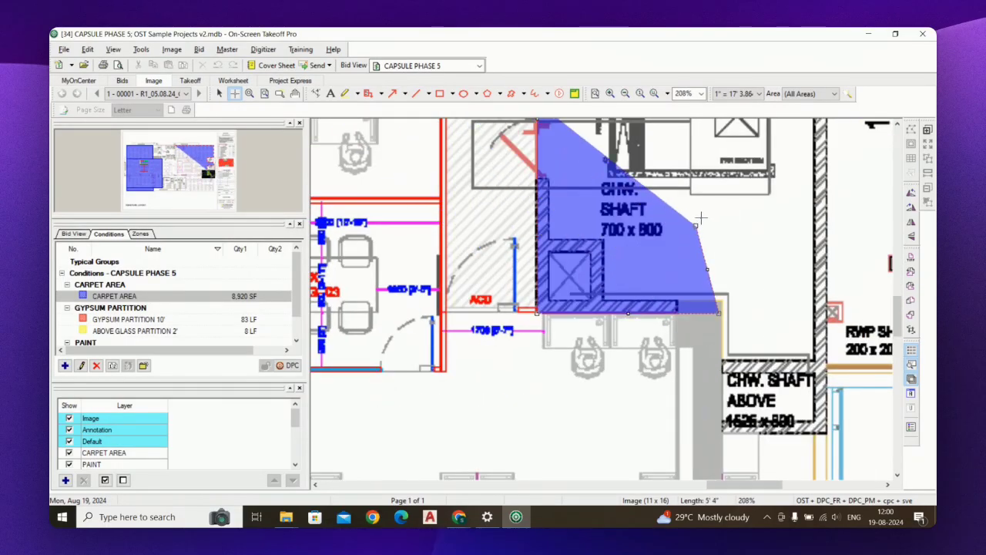
scroll(716, 311, down, 5)
scroll(713, 276, up, 4)
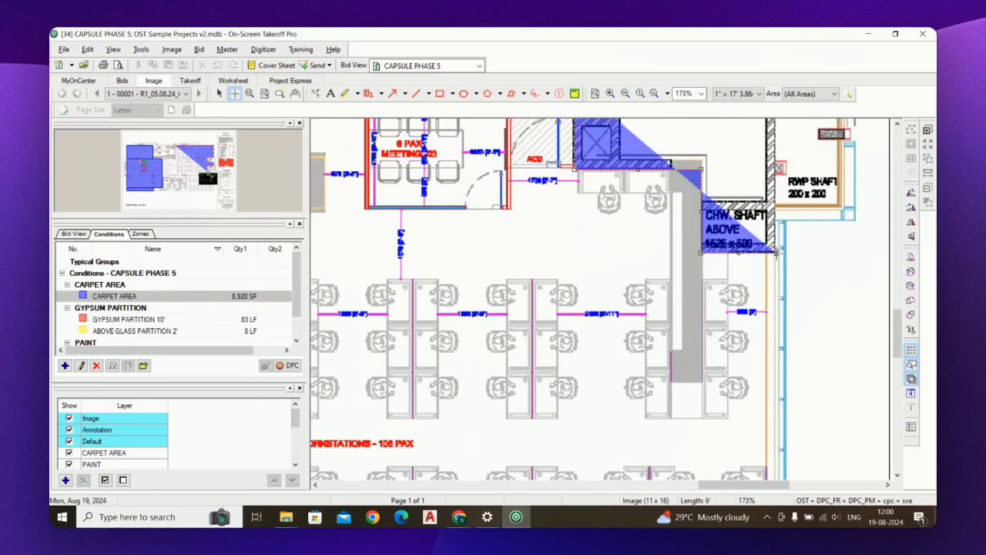
Step: Follow the outer wall of the lower-right open workstations to its bottom corner and along the lower edge to the balcony door beside the toilets
scroll(775, 308, down, 2)
scroll(771, 416, up, 2)
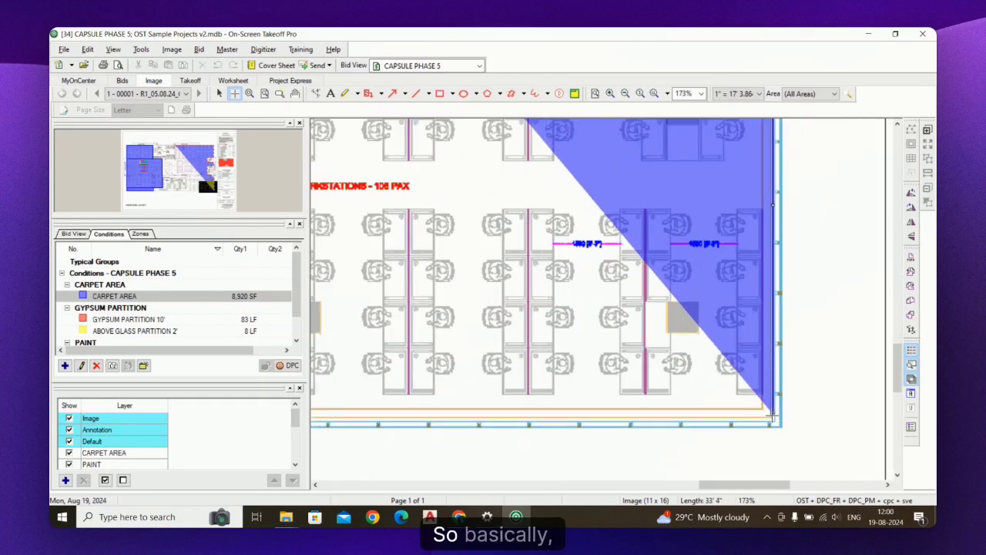
click(771, 416)
scroll(809, 331, down, 4)
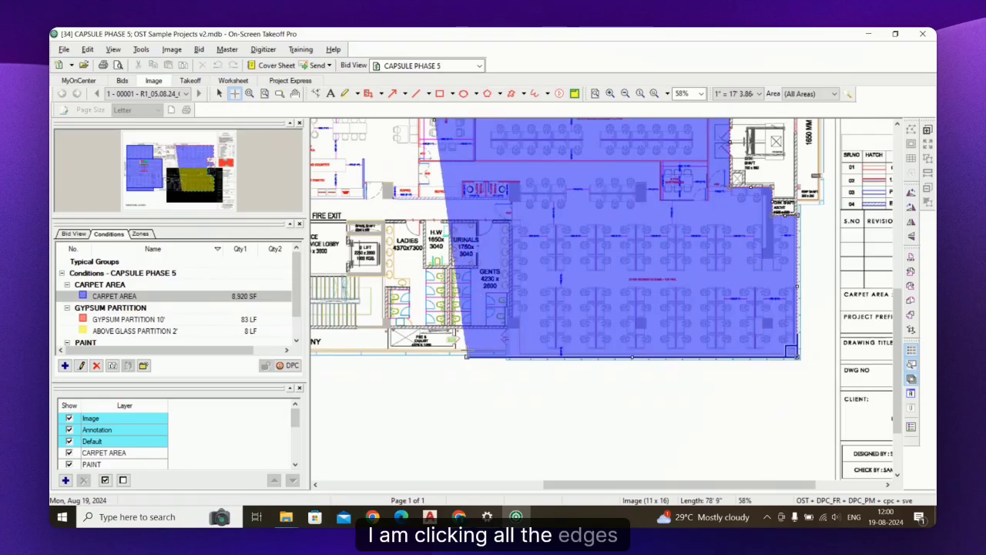
scroll(493, 356, up, 5)
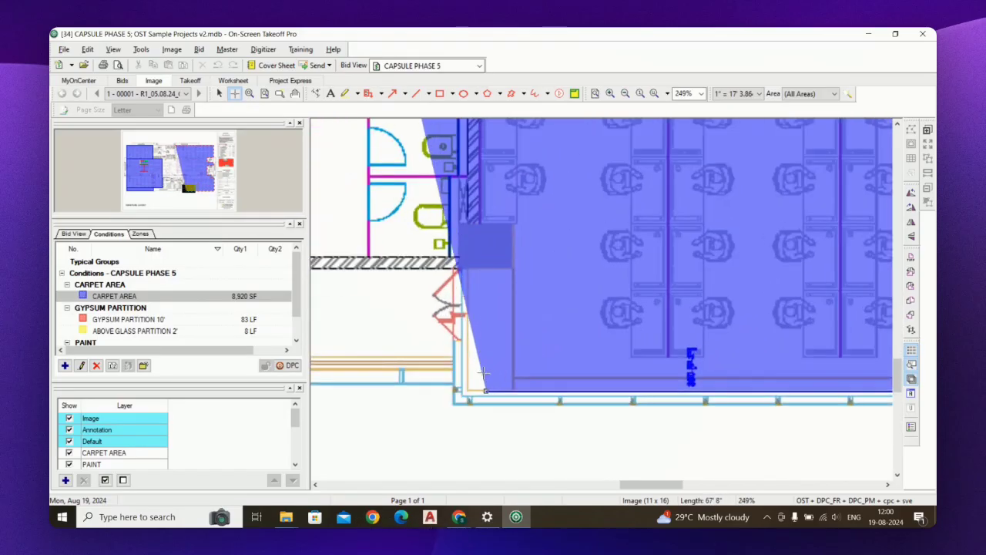
click(472, 387)
Step: Trace the carpet polygon up the GENTS toilet wall and along the upper edge of the toilets and service lobby to the spare shaft corner
scroll(474, 362, down, 2)
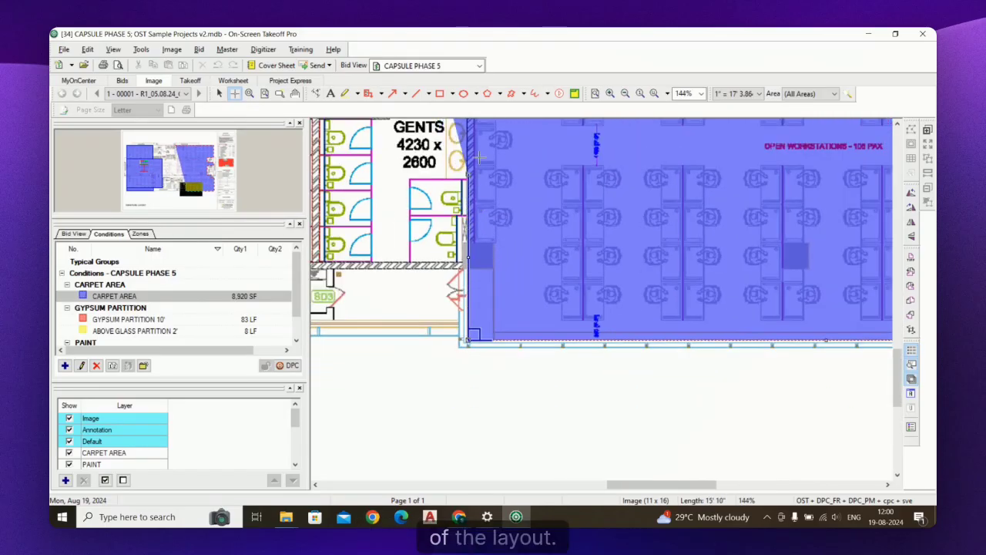
scroll(475, 328, down, 1)
scroll(477, 262, up, 3)
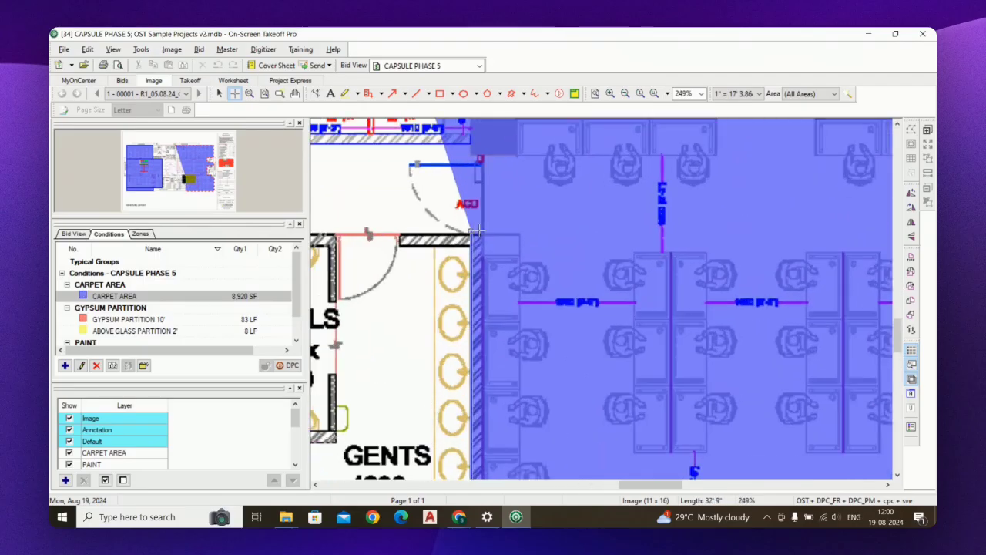
click(470, 232)
scroll(471, 232, down, 3)
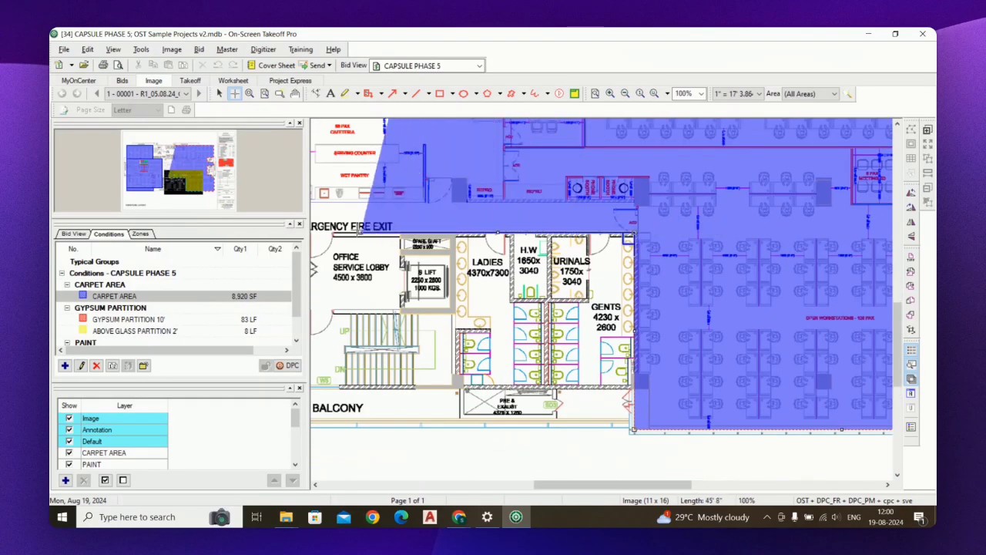
scroll(625, 224, up, 2)
scroll(463, 234, down, 3)
scroll(455, 226, up, 4)
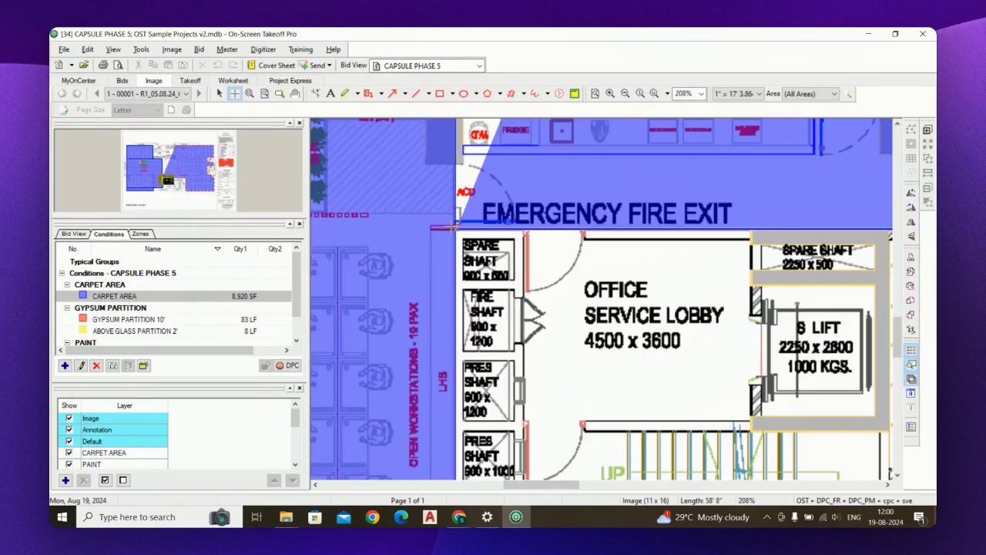
Step: Continue the polygon up to the emergency fire exit and finish it at the electrical shaft corner, for a takeoff of about 10,797 SF
scroll(456, 228, down, 4)
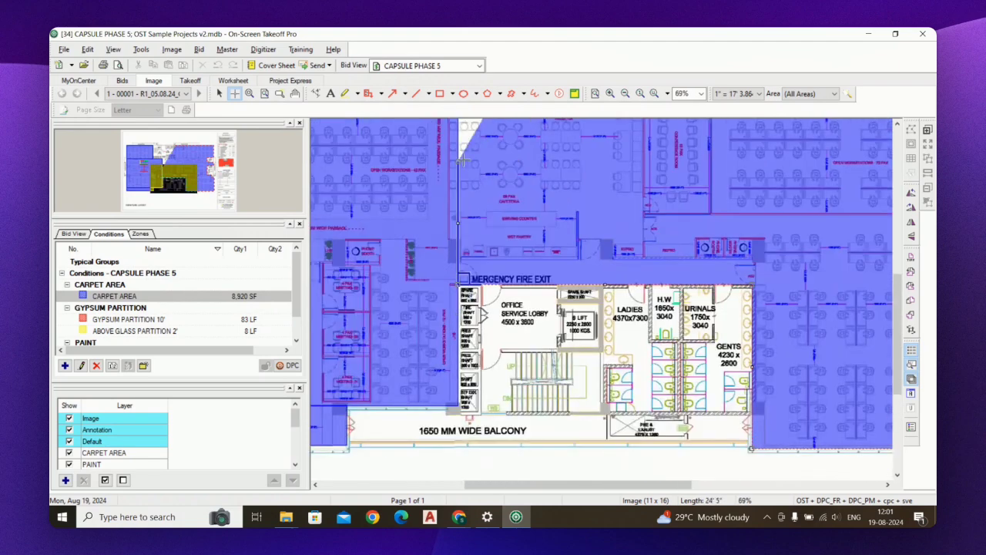
scroll(460, 232, up, 2)
scroll(462, 293, up, 3)
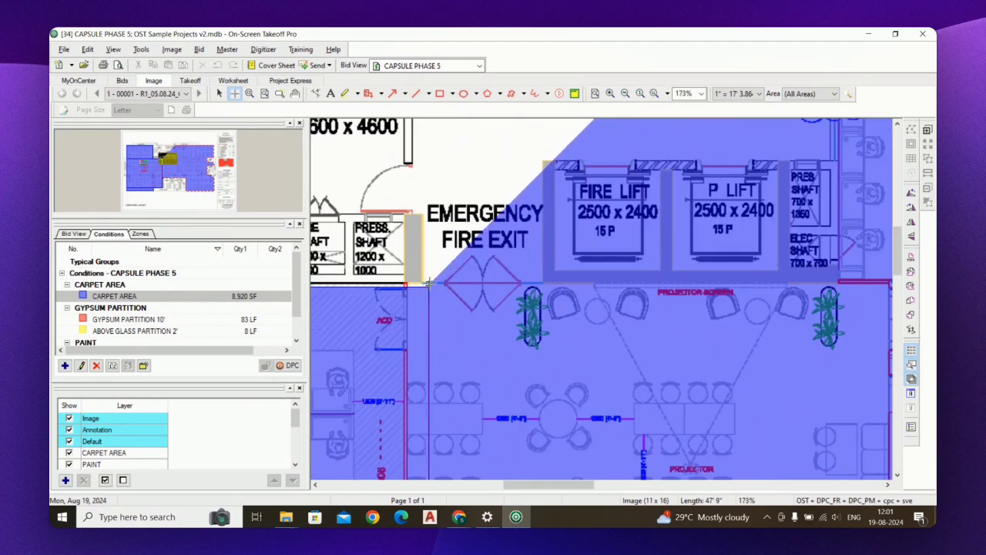
click(429, 284)
scroll(693, 286, down, 2)
scroll(725, 287, up, 3)
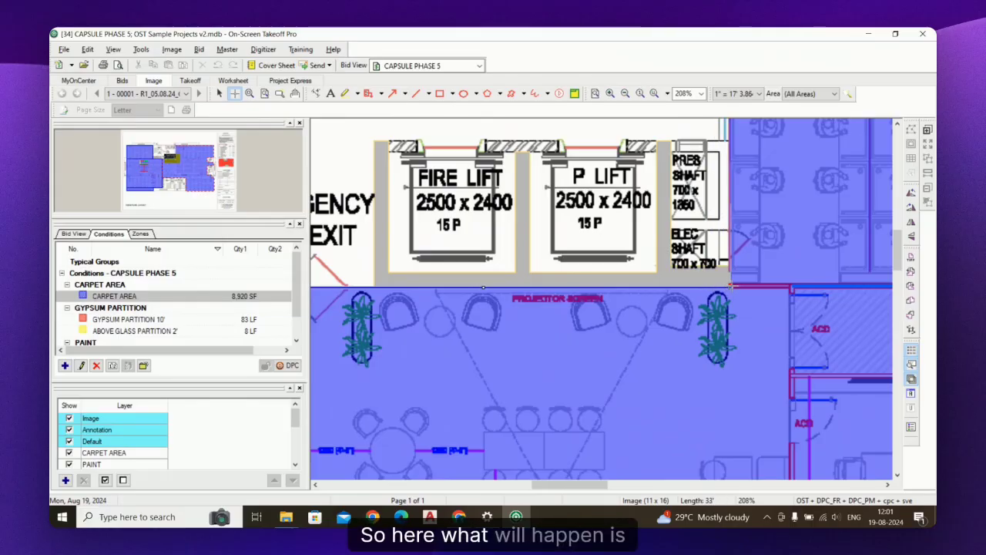
scroll(725, 288, down, 3)
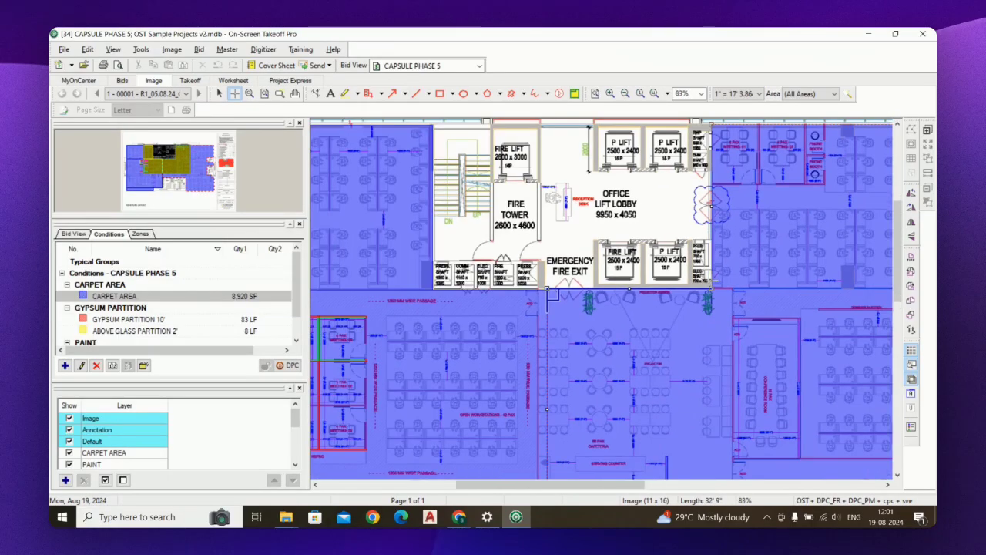
scroll(710, 289, up, 2)
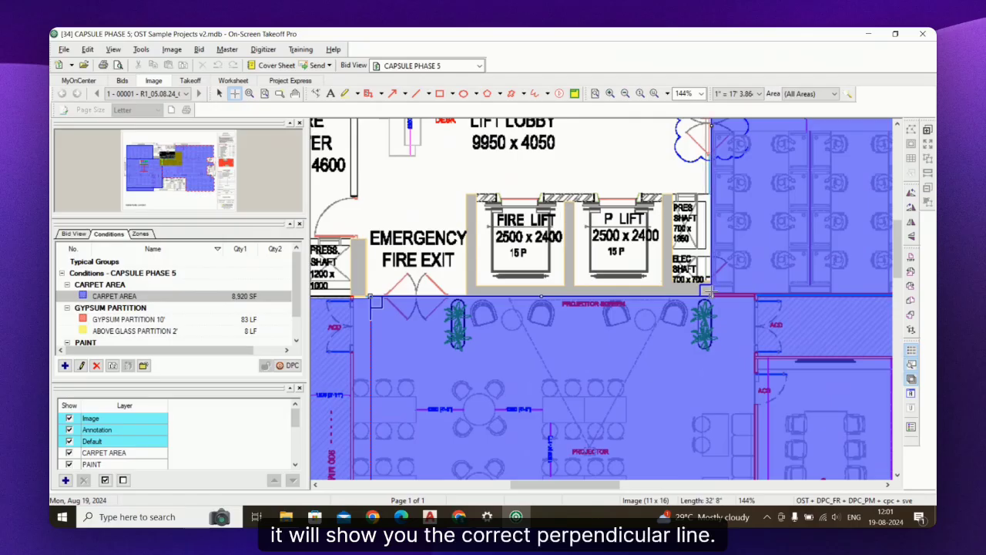
double_click(710, 291)
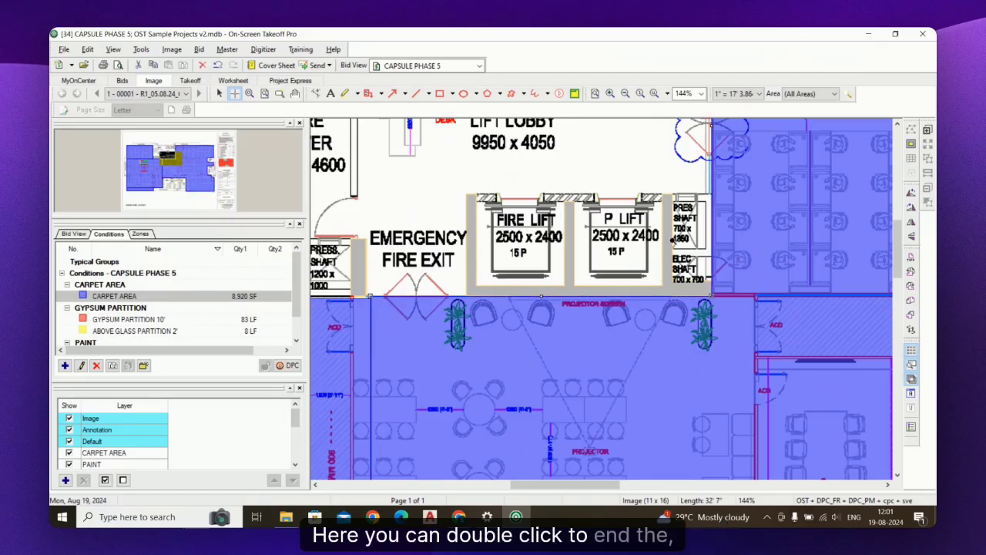
Step: Review the carpet coverage over the whole furniture layout and check the area of the large polygonal takeoff
scroll(629, 223, down, 4)
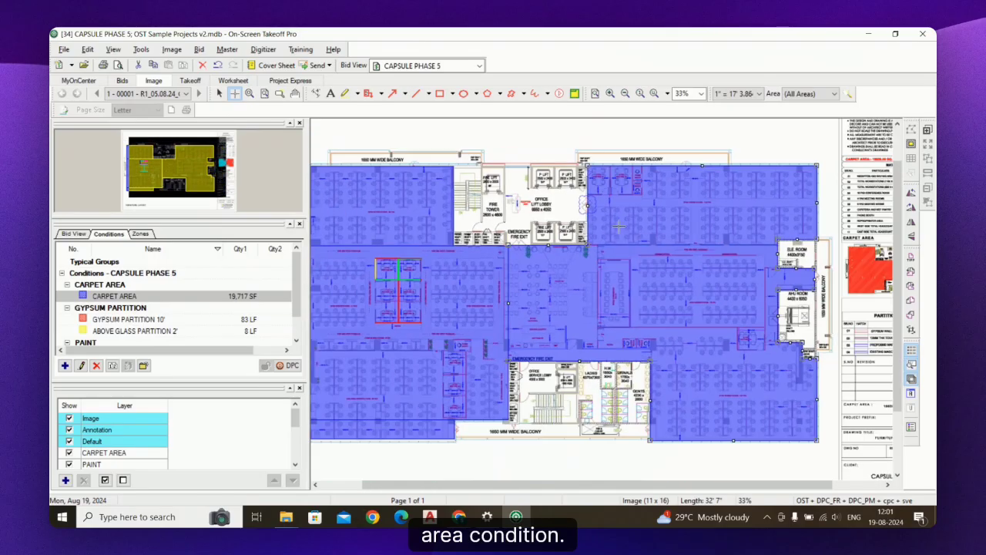
scroll(641, 216, down, 1)
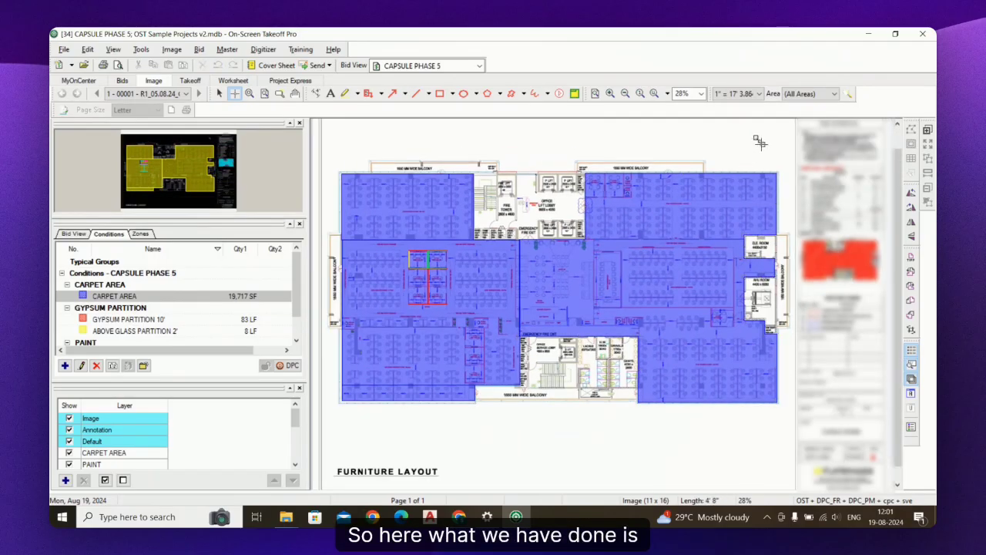
scroll(484, 222, up, 1)
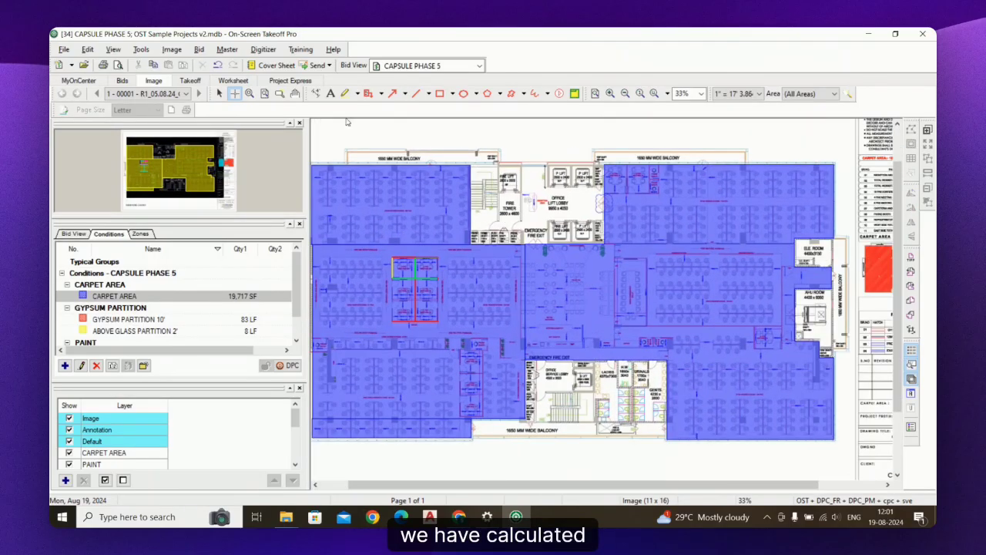
click(689, 291)
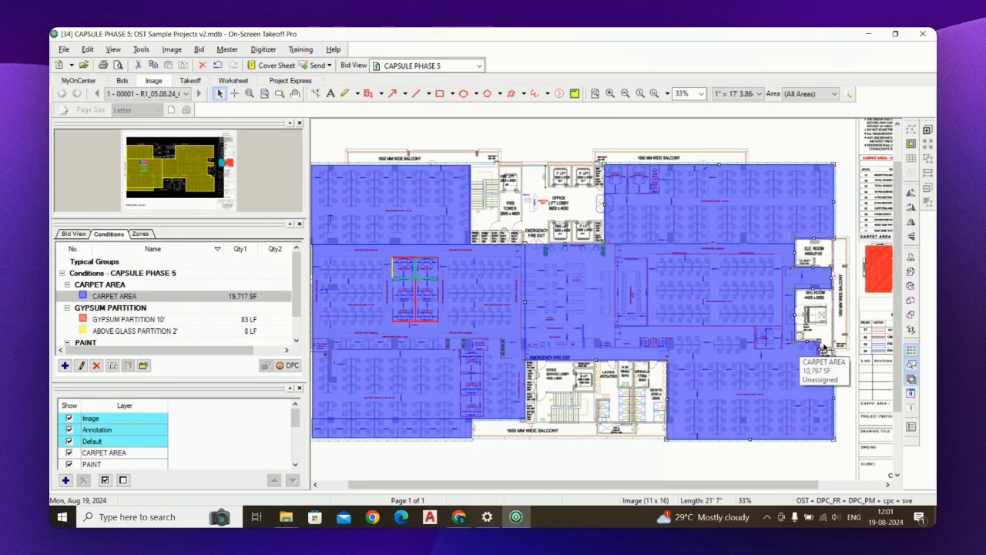
scroll(573, 270, down, 1)
scroll(439, 273, up, 1)
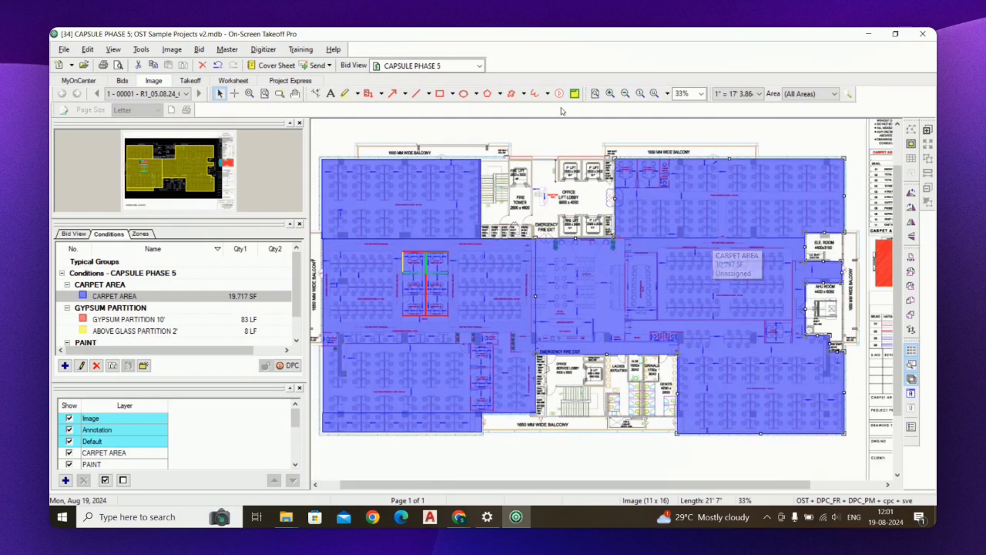
scroll(440, 243, down, 1)
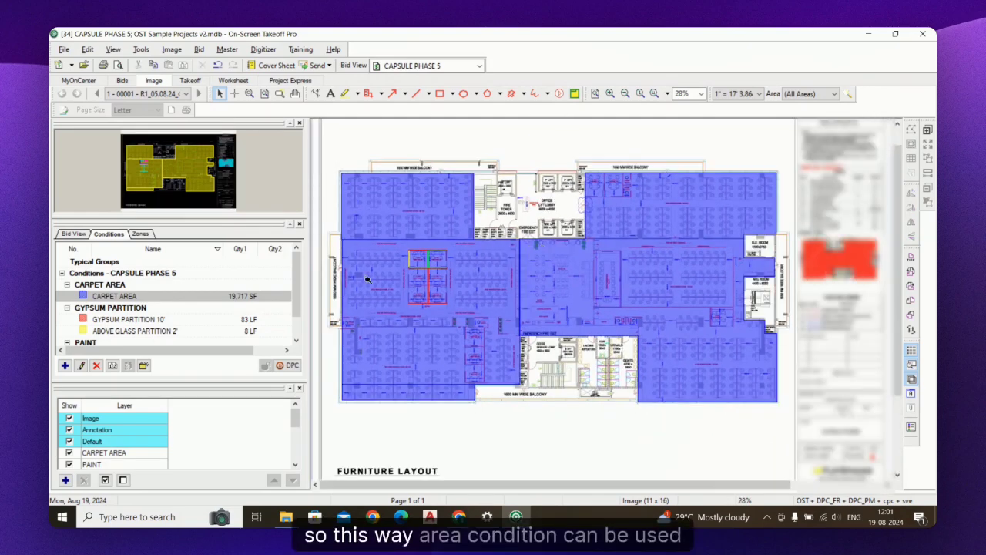
scroll(398, 262, up, 1)
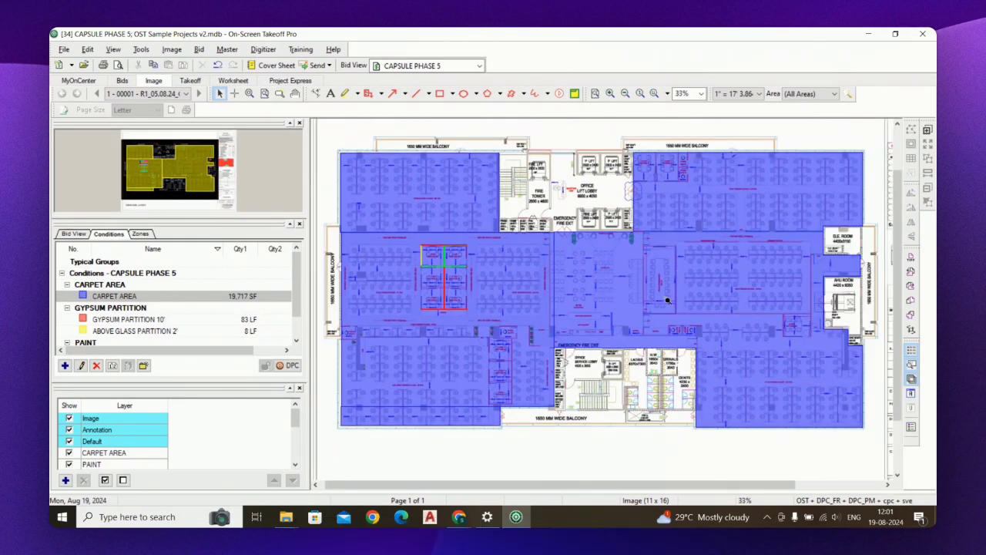
click(666, 301)
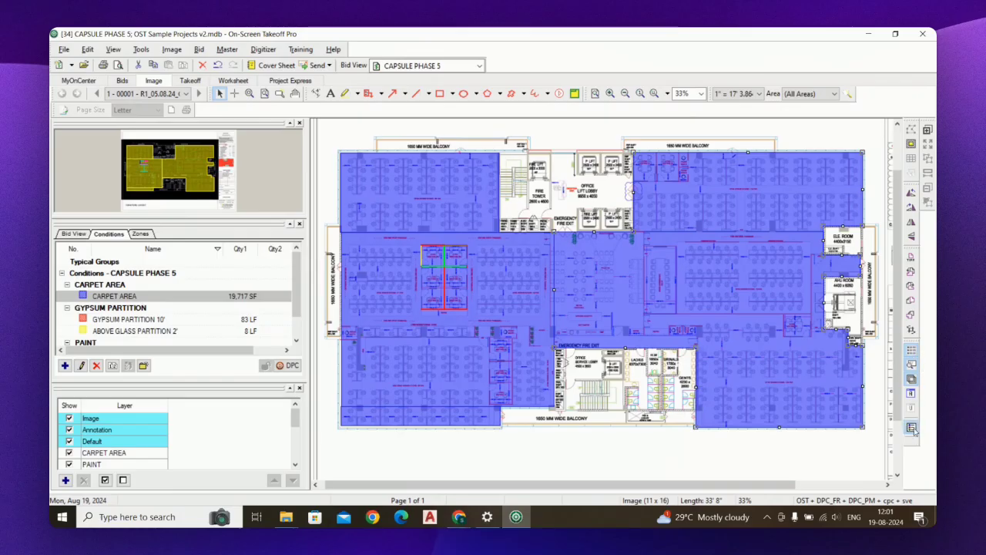
Step: Hide the layers window and show it again
click(911, 379)
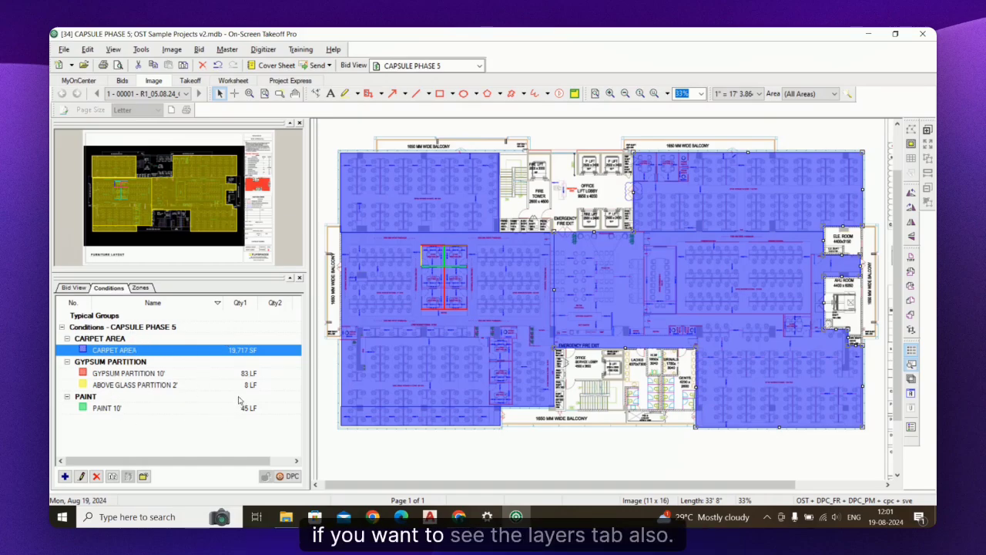
click(912, 380)
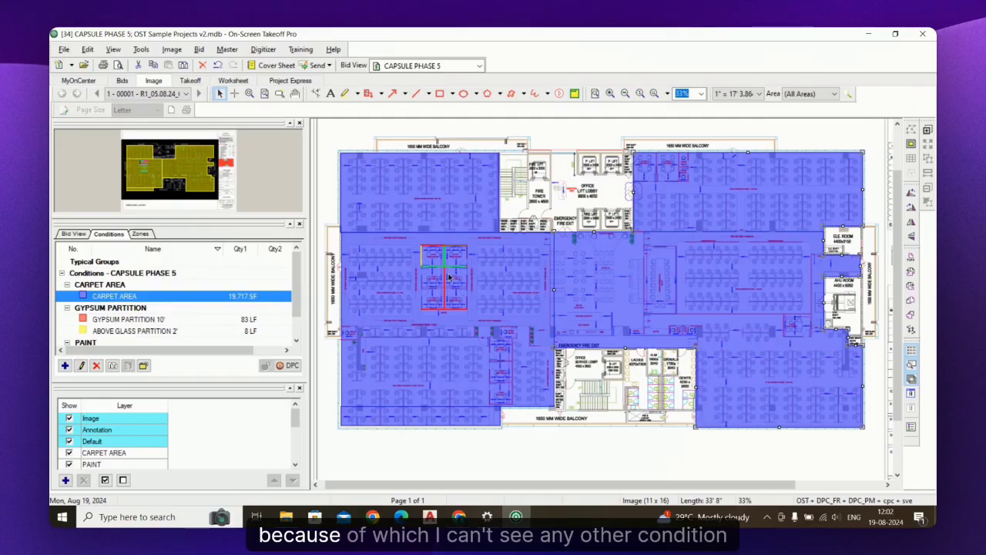
scroll(391, 279, up, 5)
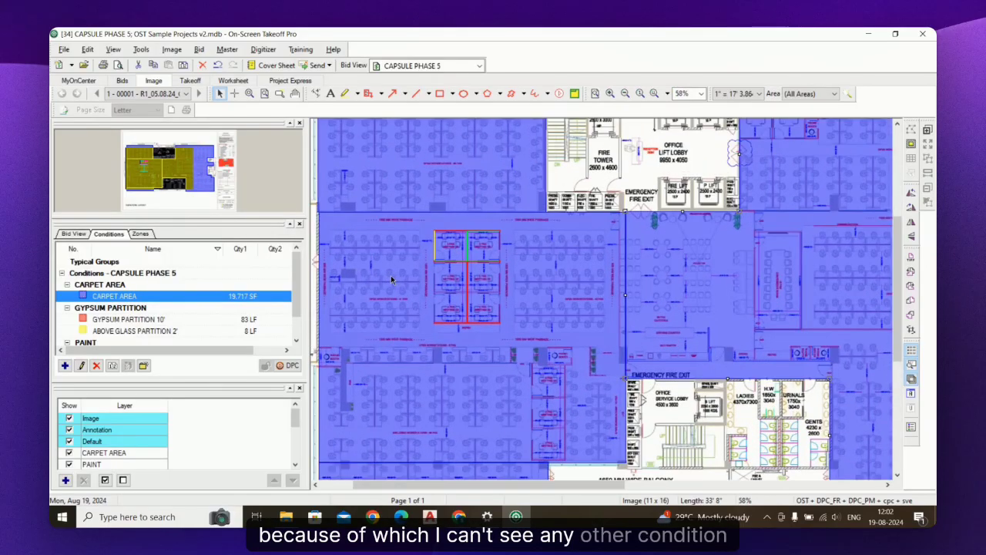
scroll(472, 265, down, 5)
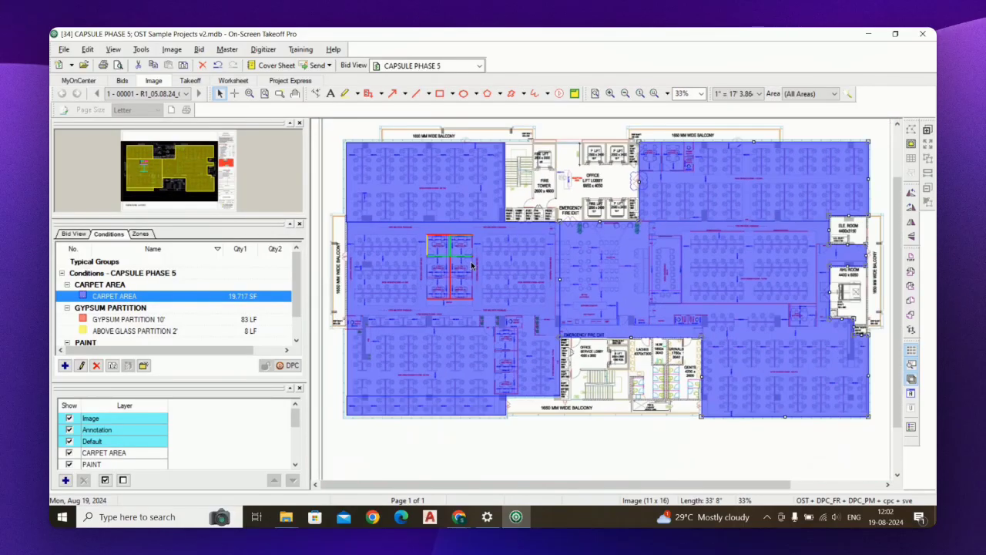
Step: Hide the CARPET AREA layer and inspect the uncovered 4 PAX MEETING-02 rooms on the plan
click(69, 453)
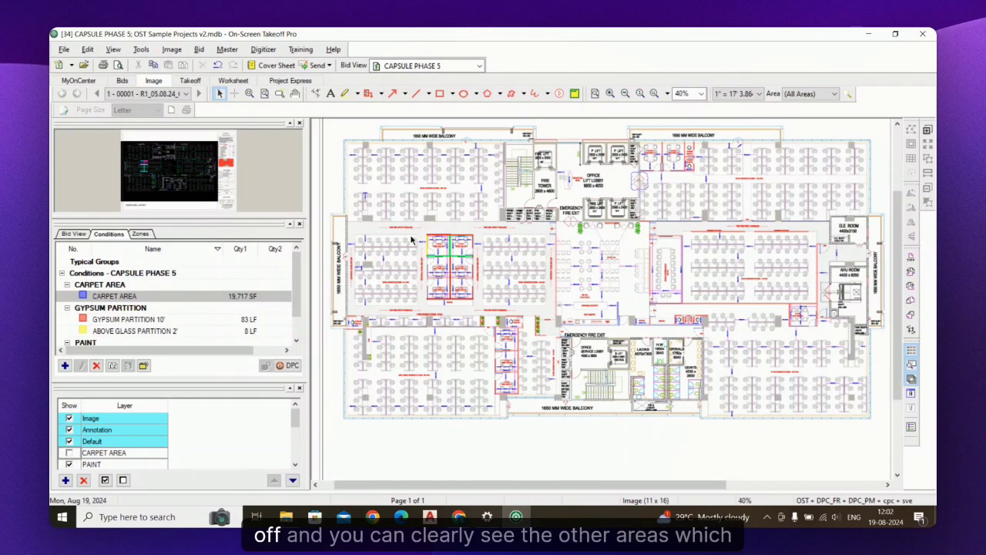
scroll(457, 262, up, 6)
scroll(514, 239, up, 3)
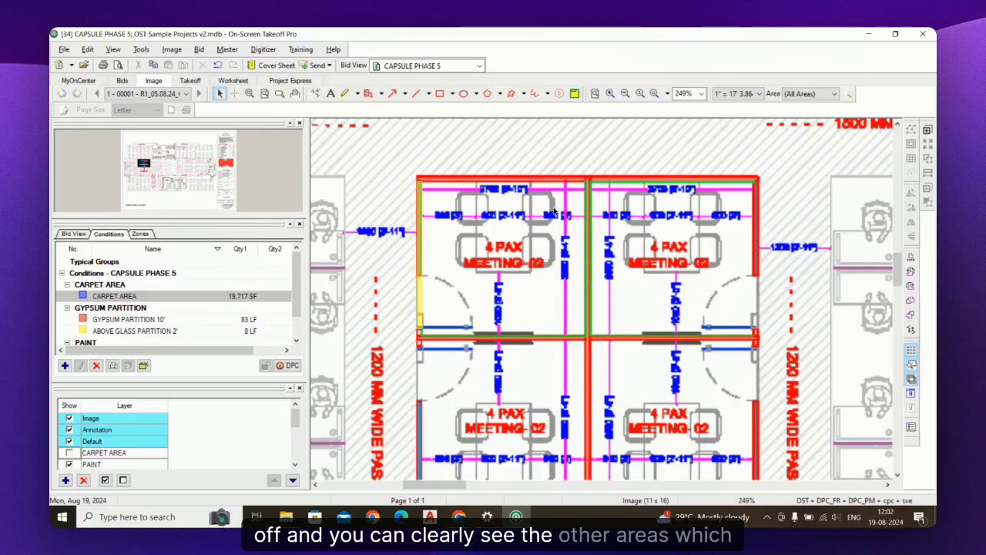
scroll(544, 203, down, 1)
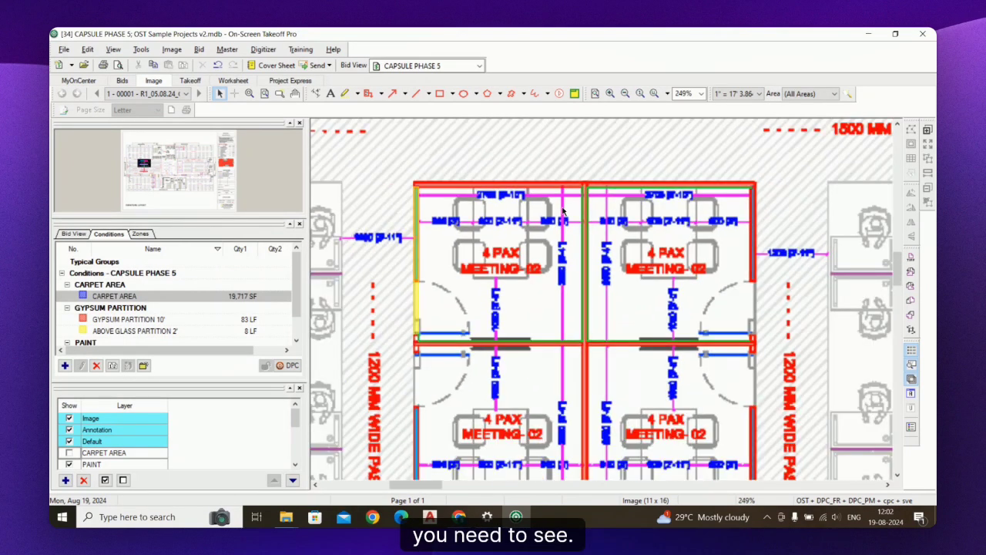
scroll(563, 211, up, 1)
scroll(119, 441, down, 1)
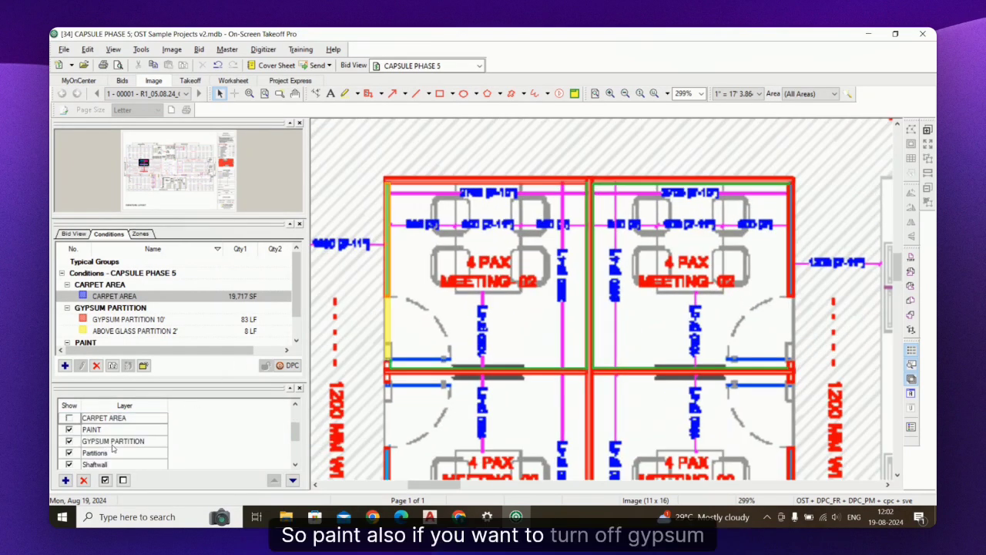
Step: Hide the GYPSUM PARTITION layer so its takeoffs no longer cover the meeting room walls
click(69, 442)
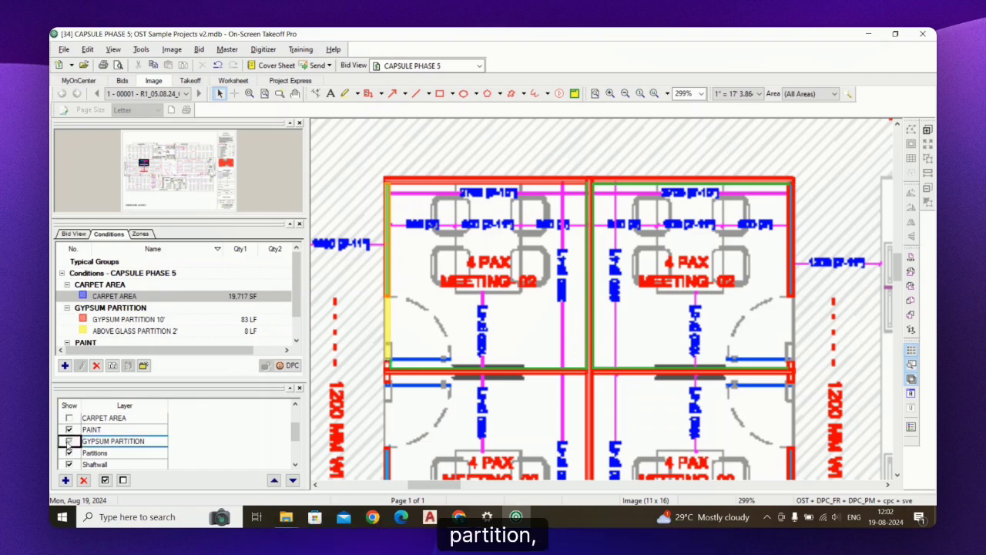
scroll(426, 243, down, 2)
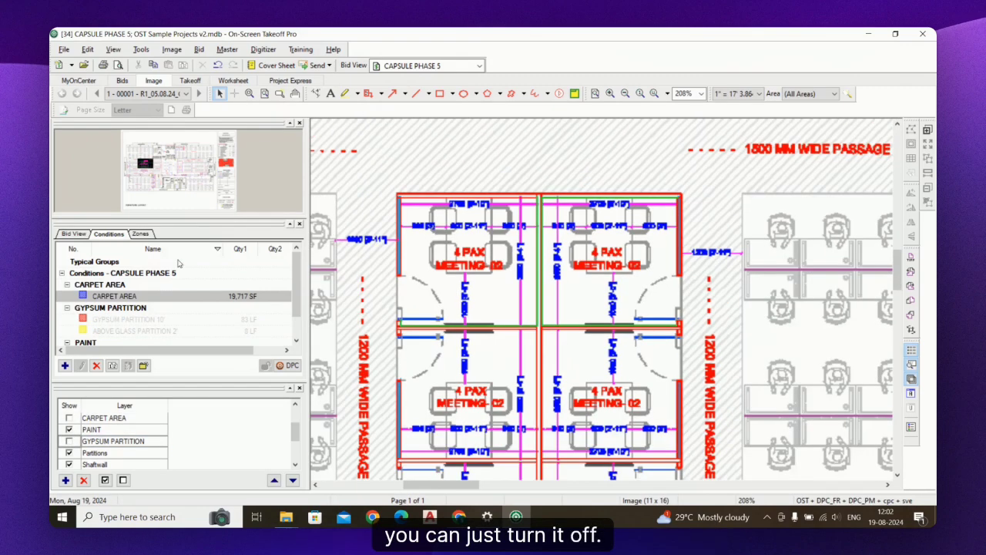
click(174, 309)
Step: Select all takeoff objects of the PAINT 10' condition and review where they lie around the meeting rooms
scroll(178, 308, down, 1)
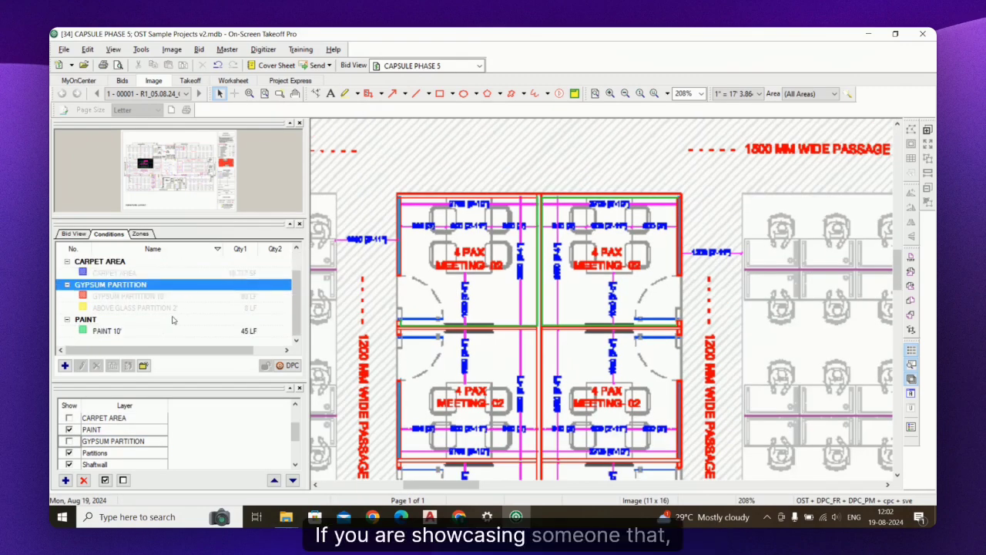
click(160, 331)
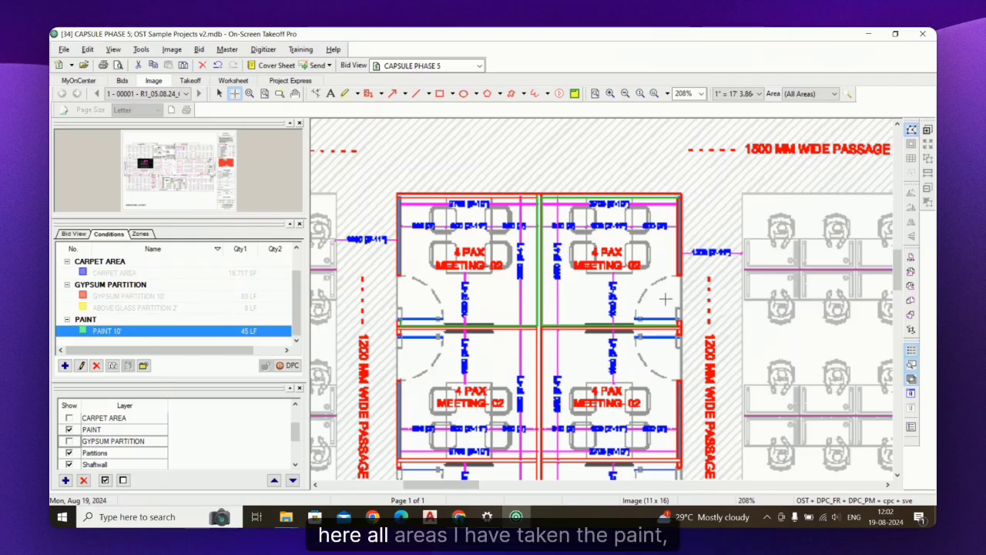
right_click(173, 332)
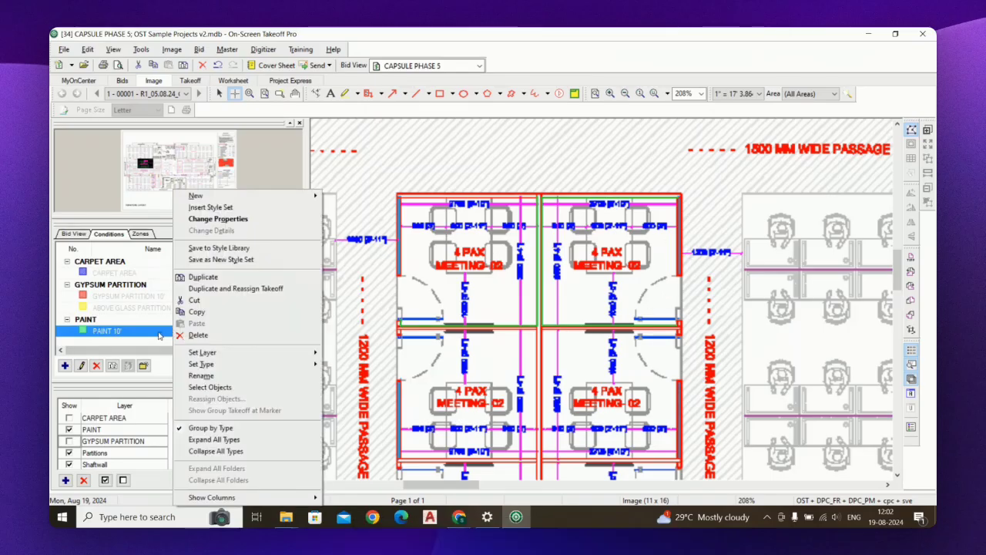
click(229, 387)
scroll(533, 219, up, 2)
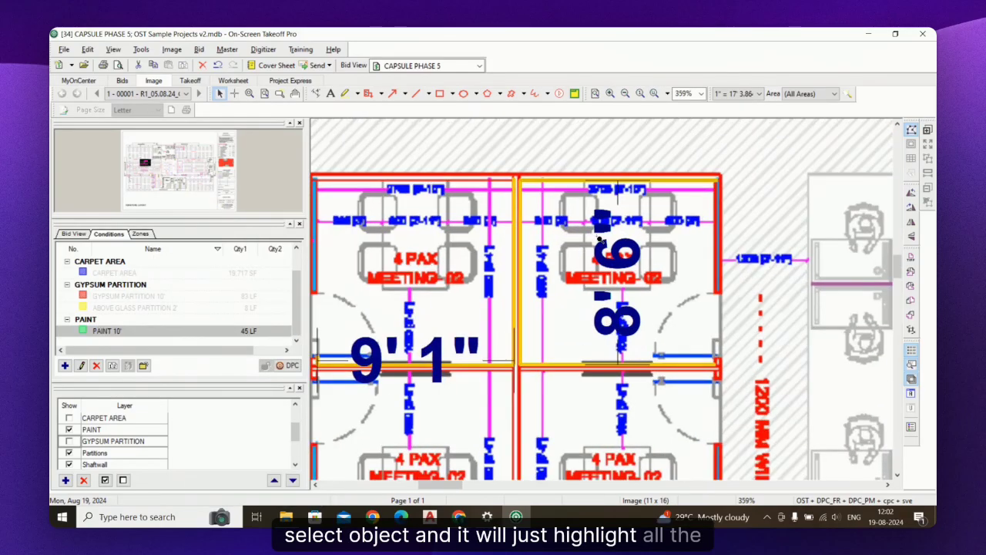
scroll(541, 217, down, 3)
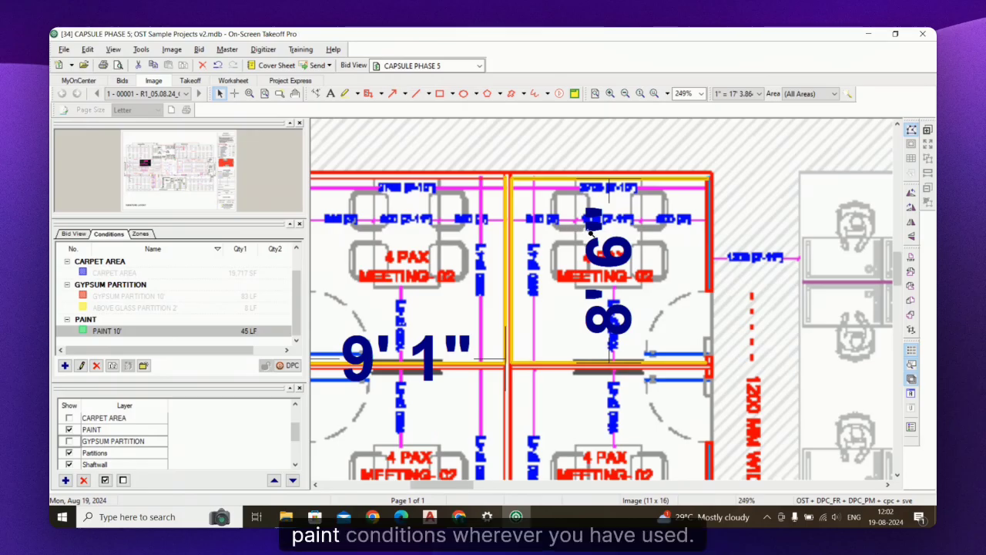
scroll(489, 241, down, 6)
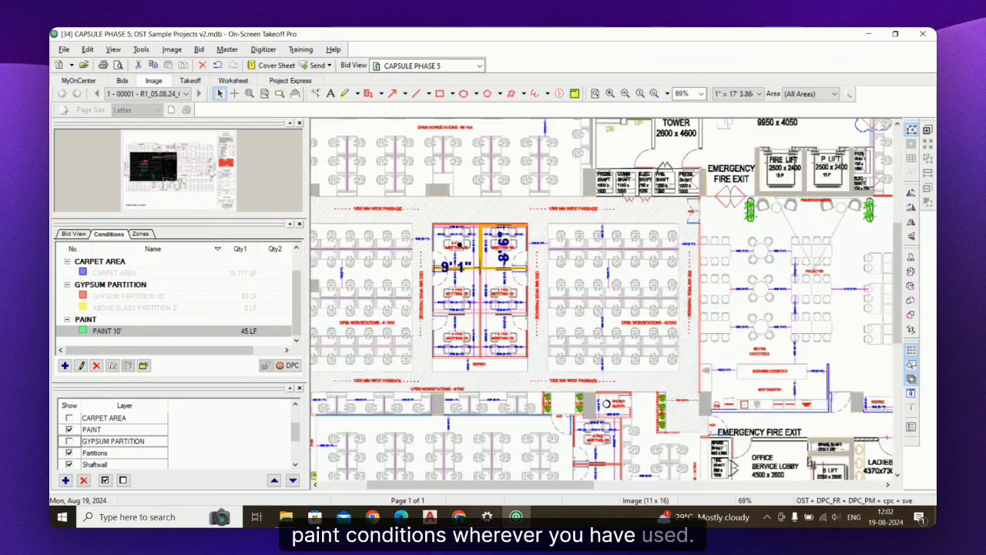
scroll(431, 248, up, 4)
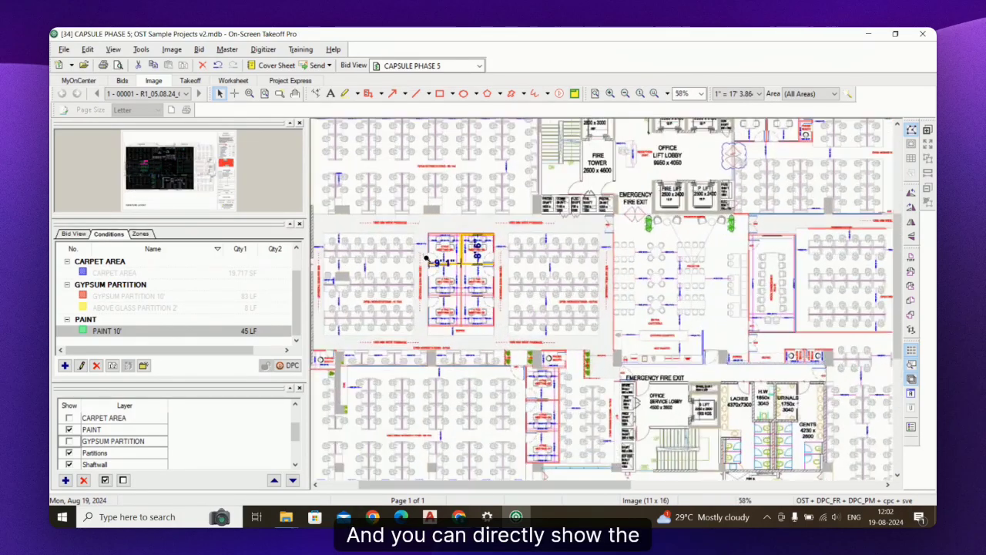
scroll(468, 231, up, 4)
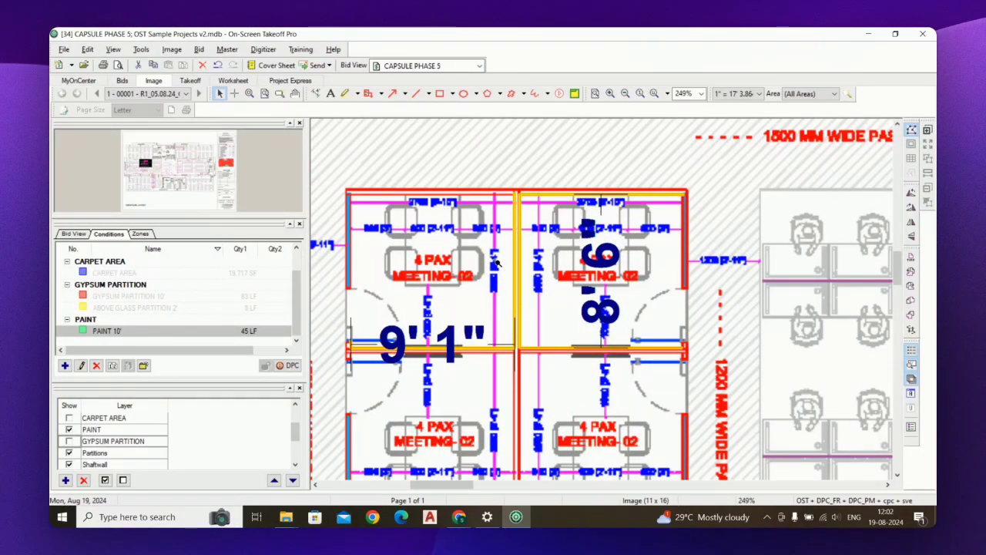
scroll(449, 264, down, 2)
scroll(449, 265, down, 2)
scroll(506, 248, up, 7)
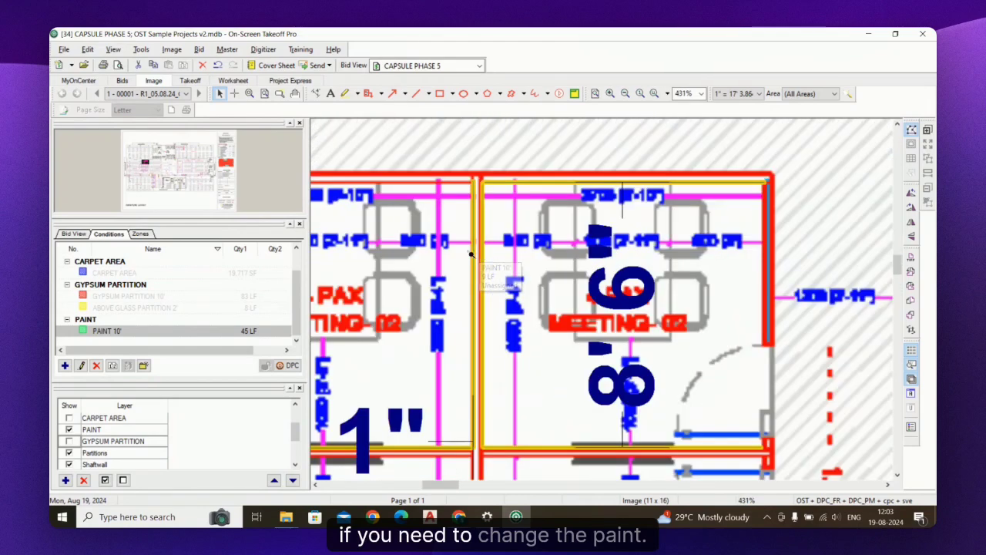
Step: Delete the two PAINT 10' takeoff lines on either side of the partition between the upper two 4 PAX MEETING-02 rooms
click(515, 280)
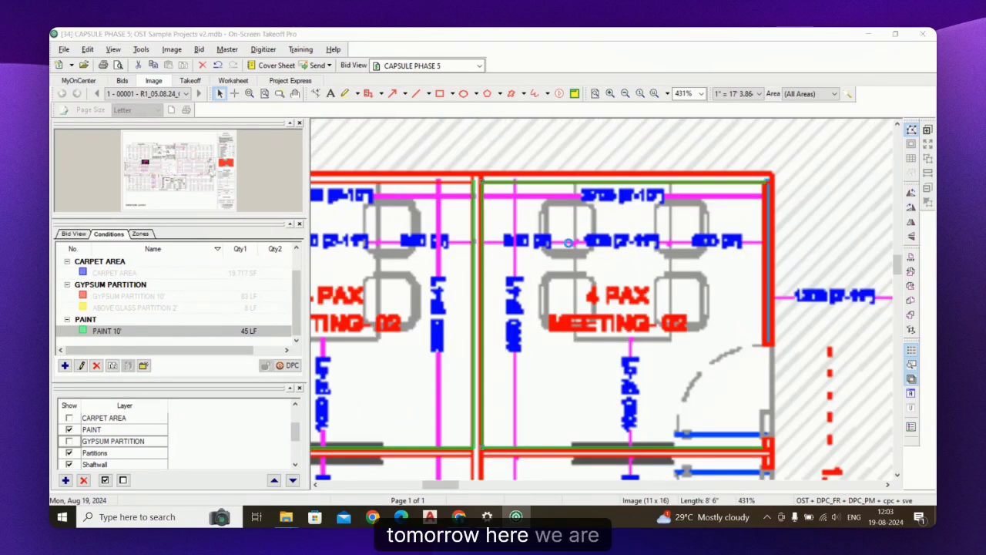
key(Delete)
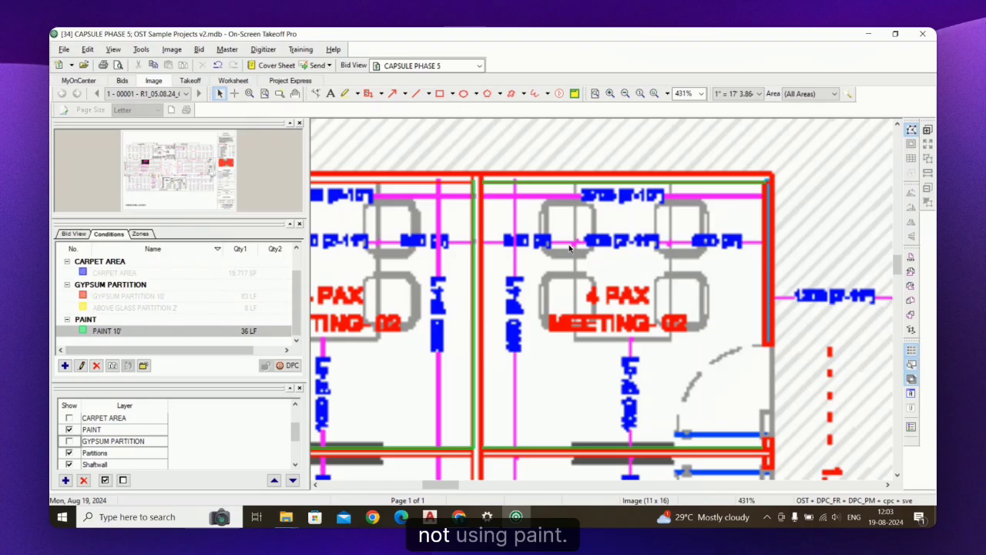
click(488, 248)
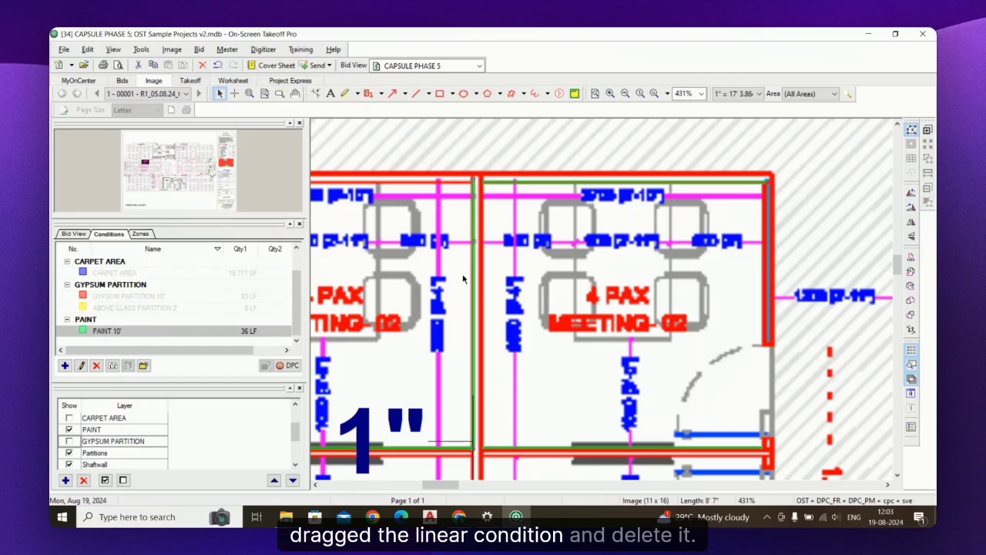
key(Delete)
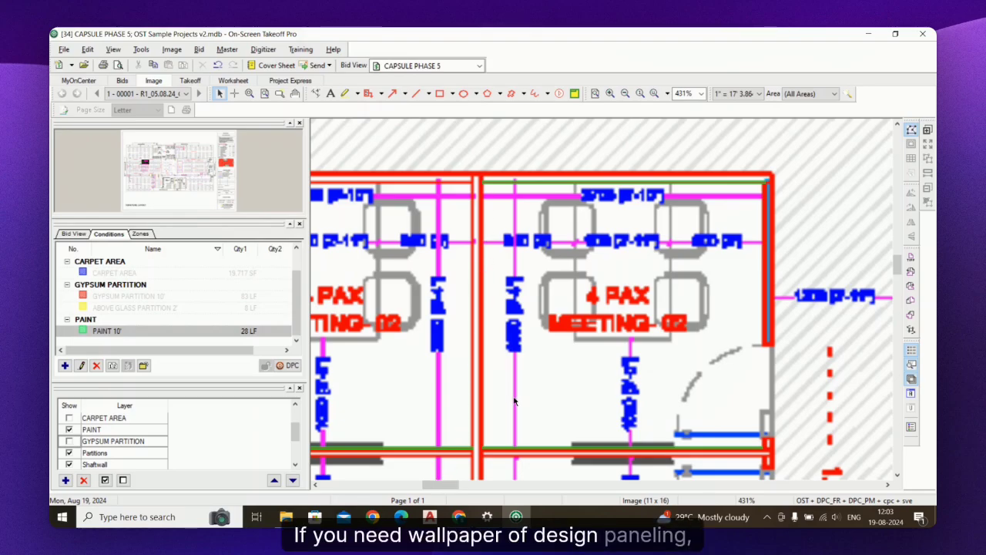
Step: Draw a horizontal PAINT 10' line about 5' long along the workstation edge below the 1500 MM WIDE PASSAGE label
scroll(562, 362, down, 10)
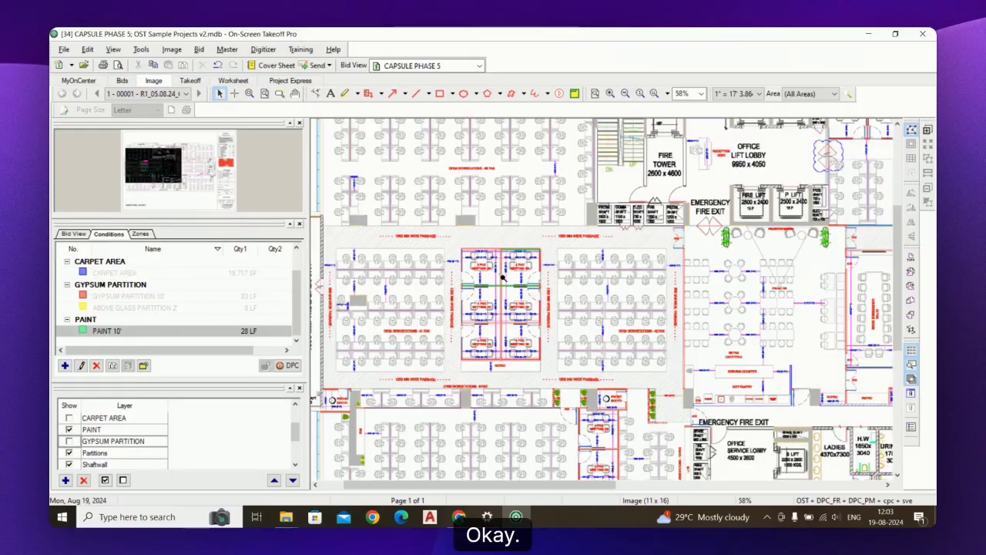
scroll(534, 275, down, 3)
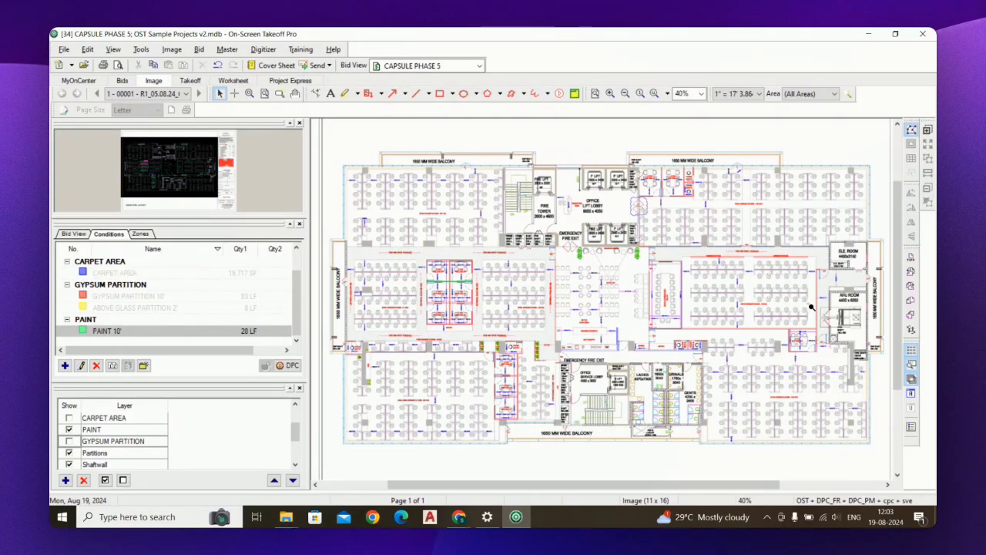
scroll(441, 278, up, 8)
scroll(388, 251, up, 5)
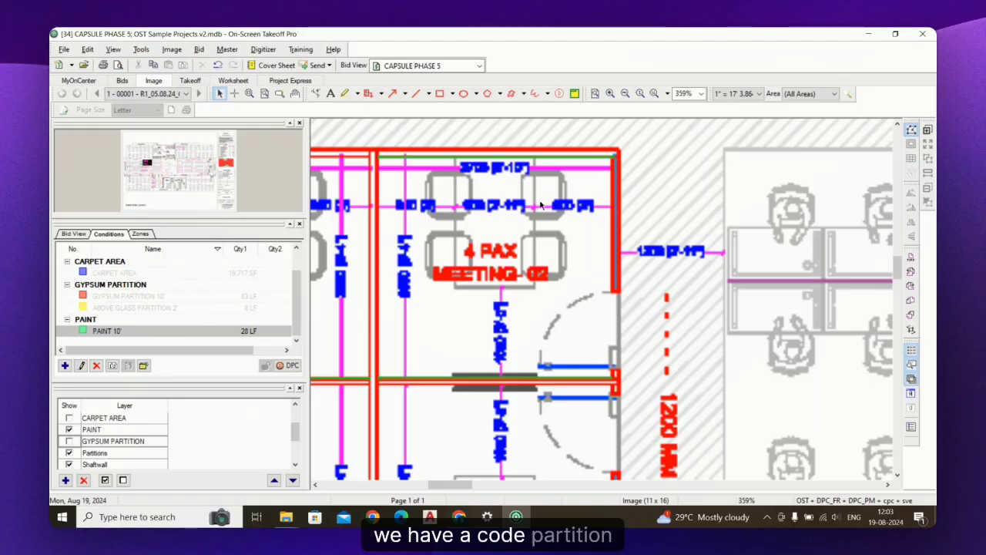
scroll(541, 206, up, 2)
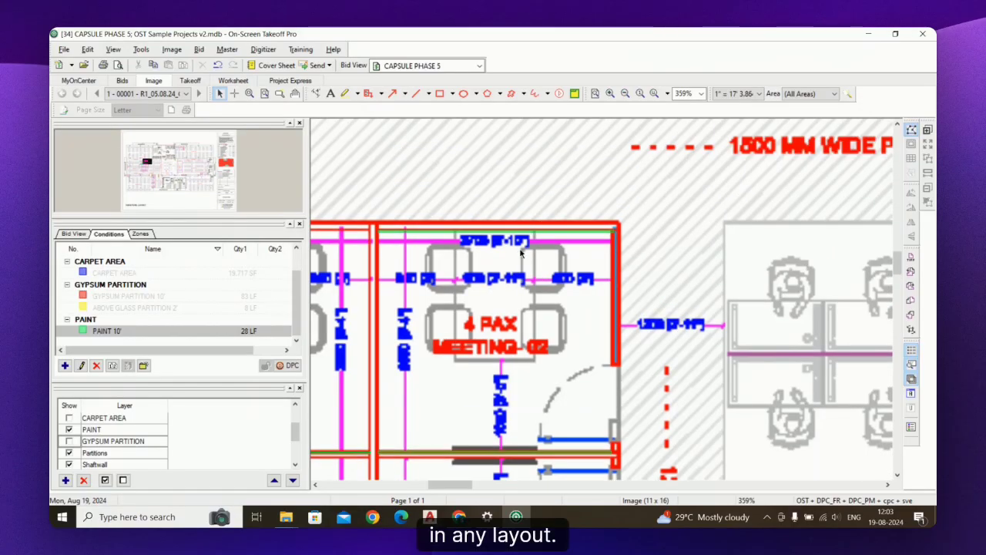
scroll(630, 225, down, 4)
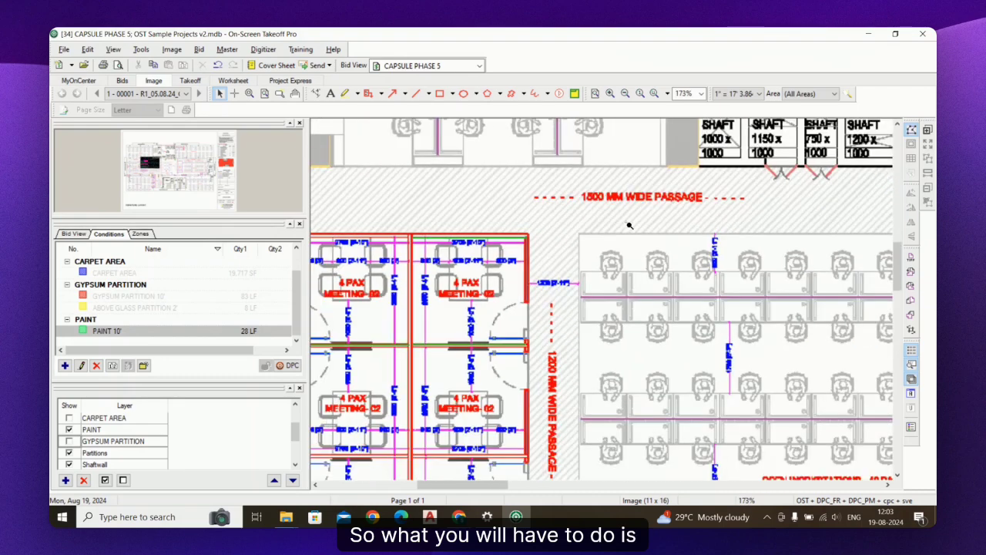
scroll(751, 217, up, 3)
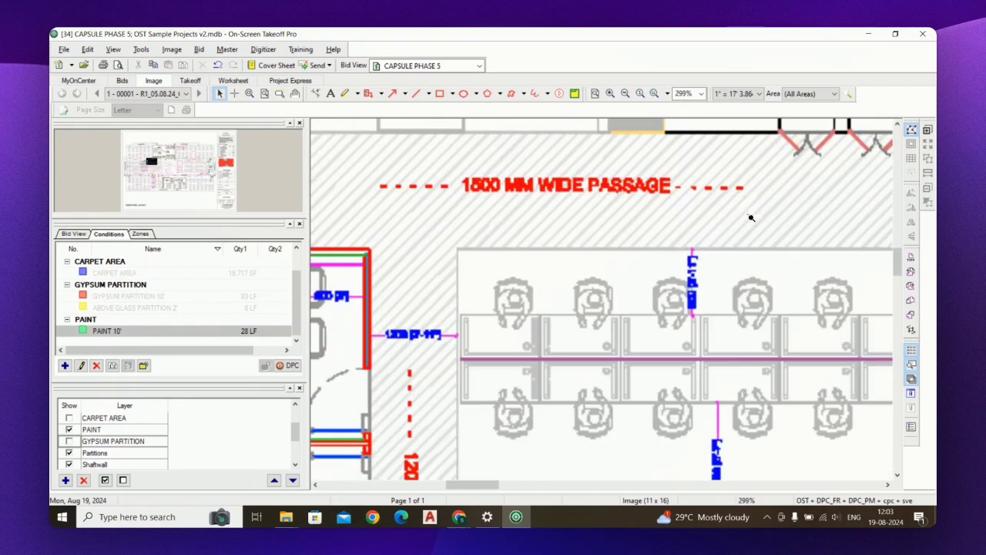
click(127, 332)
scroll(752, 224, up, 2)
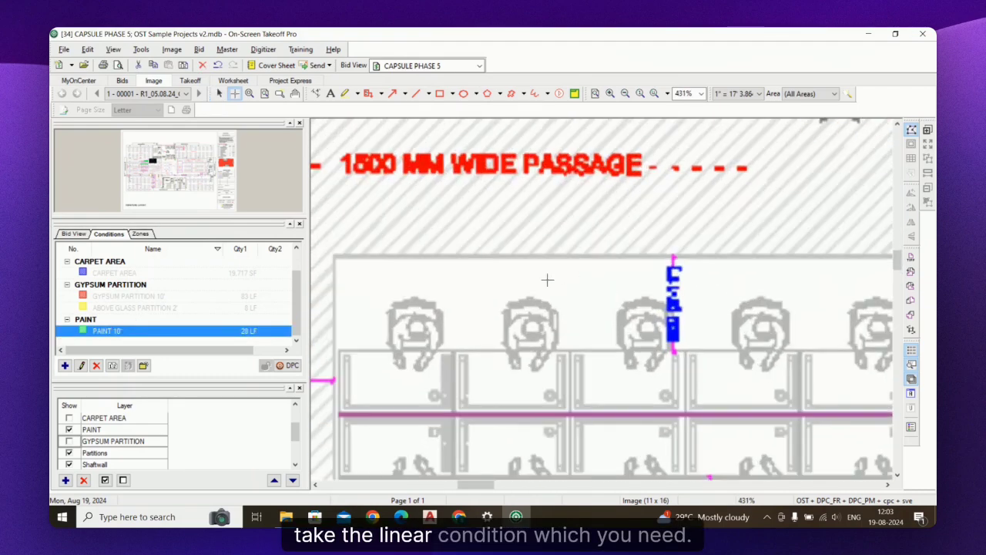
scroll(546, 279, down, 2)
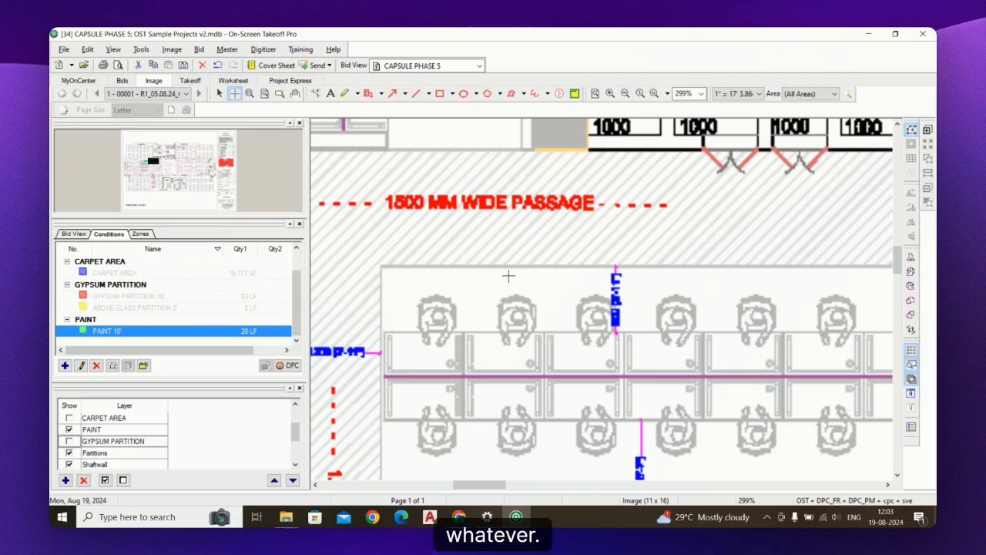
click(478, 263)
click(599, 263)
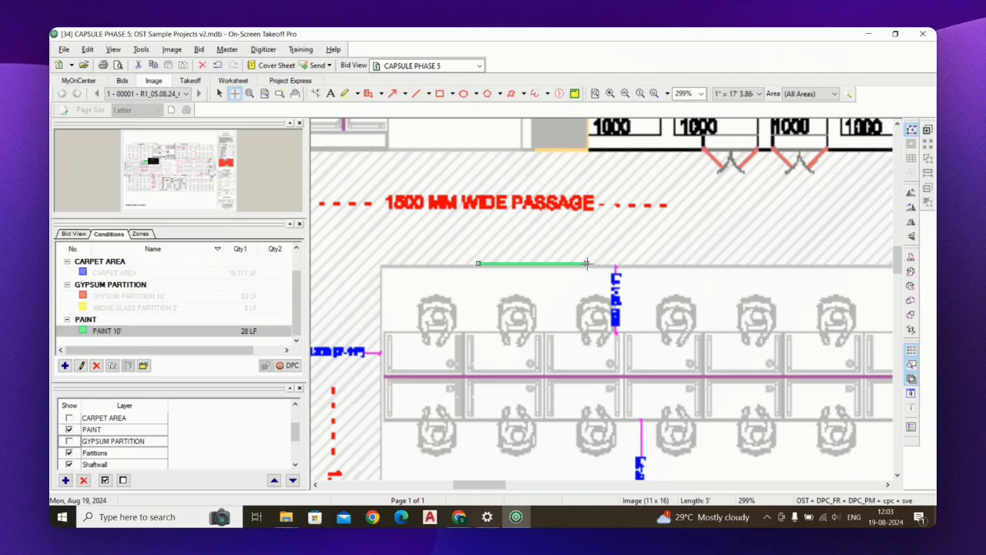
key(Escape)
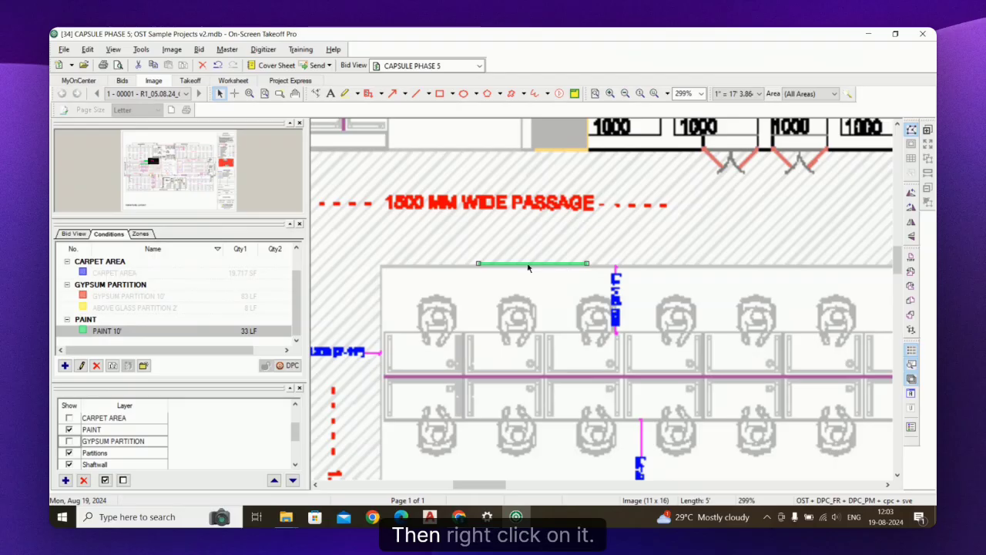
Step: Set the new paint line as a curved segment and pull its midpoint up into an arc about 6' 6" long
right_click(529, 263)
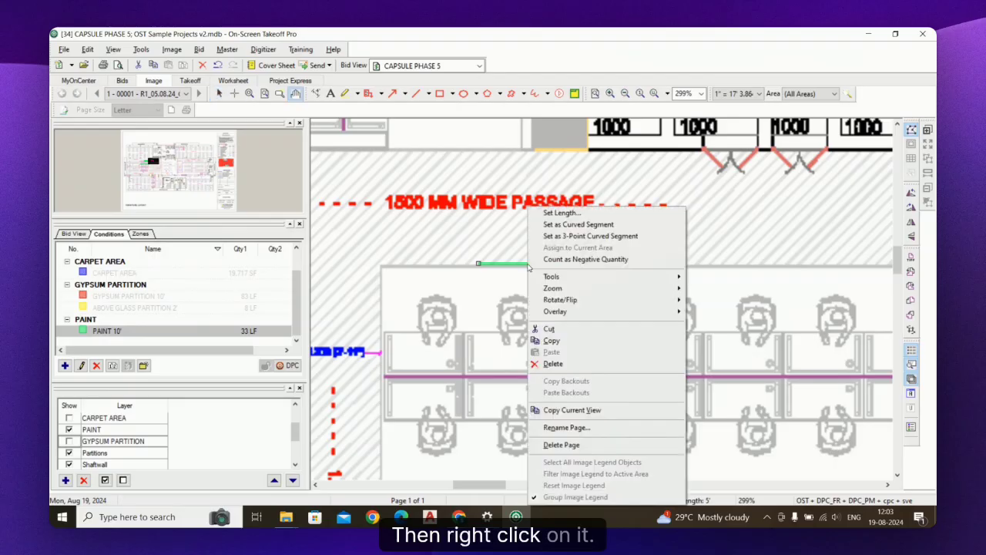
click(584, 225)
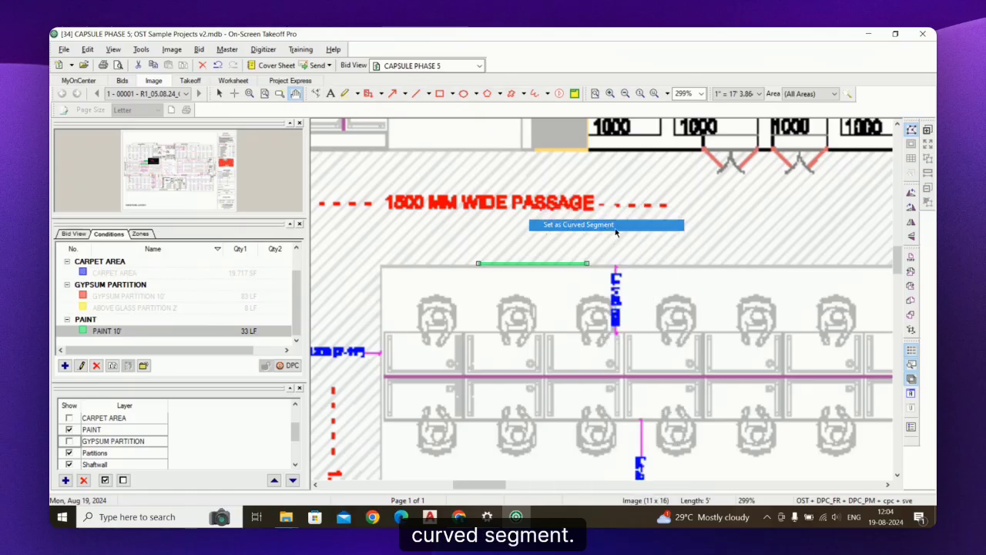
scroll(524, 259, up, 3)
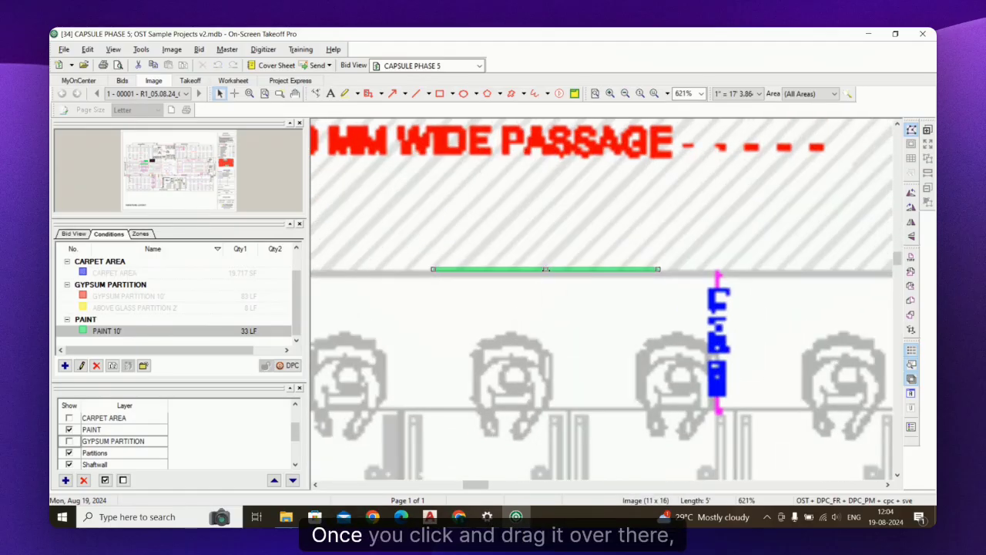
drag(546, 269, 549, 195)
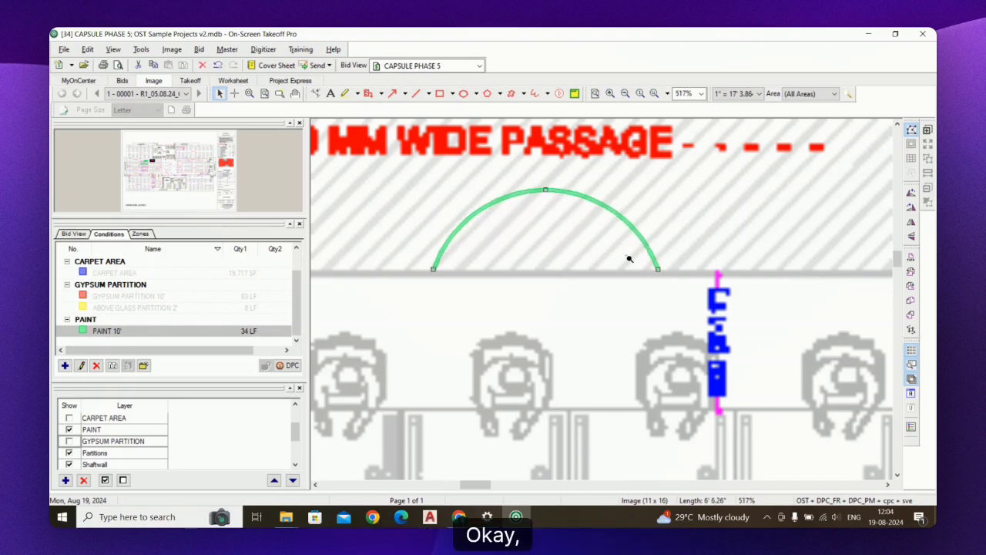
scroll(623, 262, down, 3)
scroll(623, 262, down, 1)
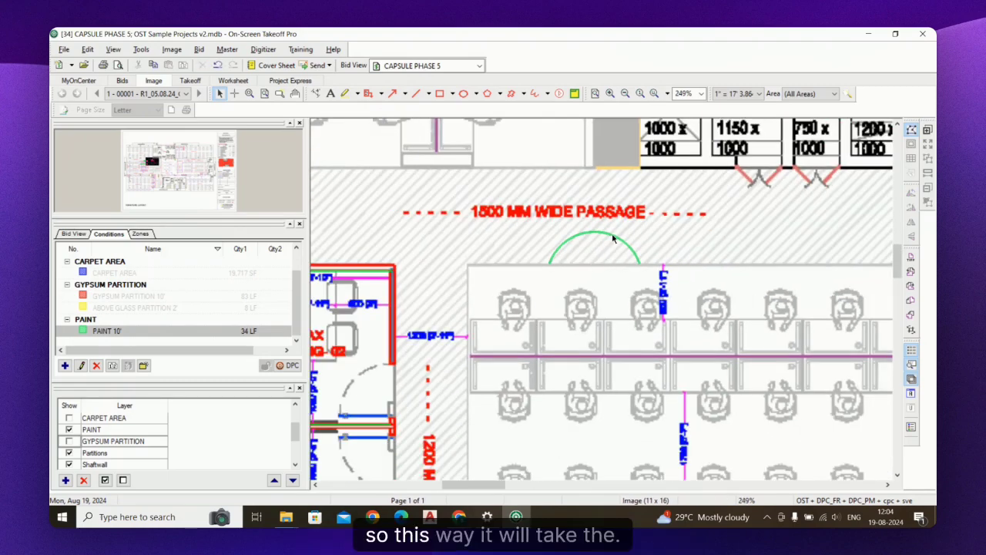
click(615, 235)
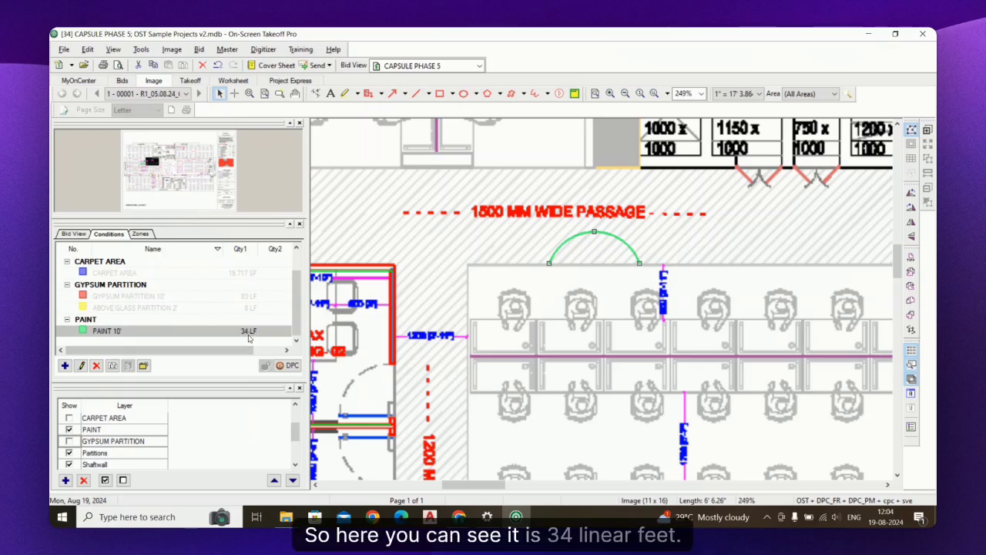
Step: Flatten the curved paint line at its midpoint and pull it up again into an arc about 6' 11" long
scroll(583, 235, up, 3)
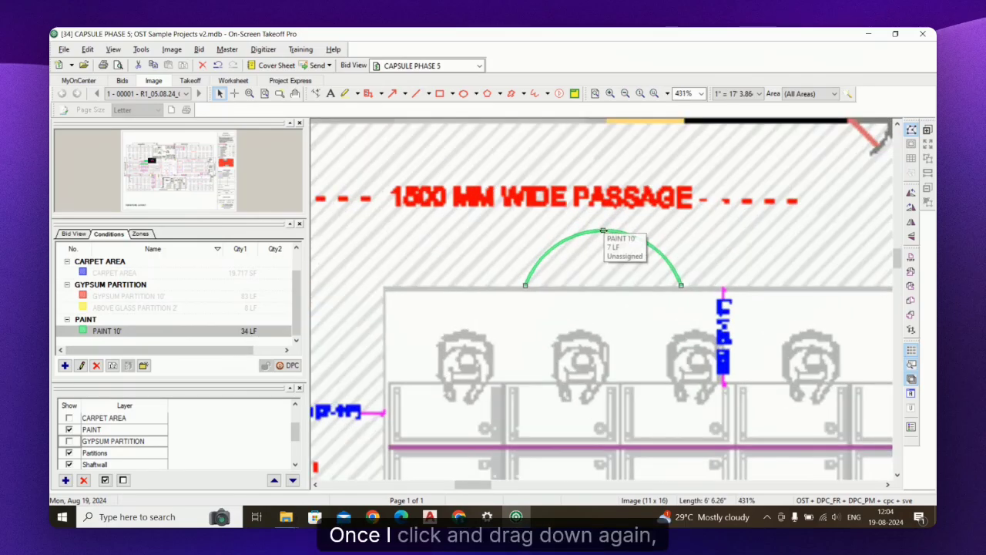
drag(601, 230, 604, 285)
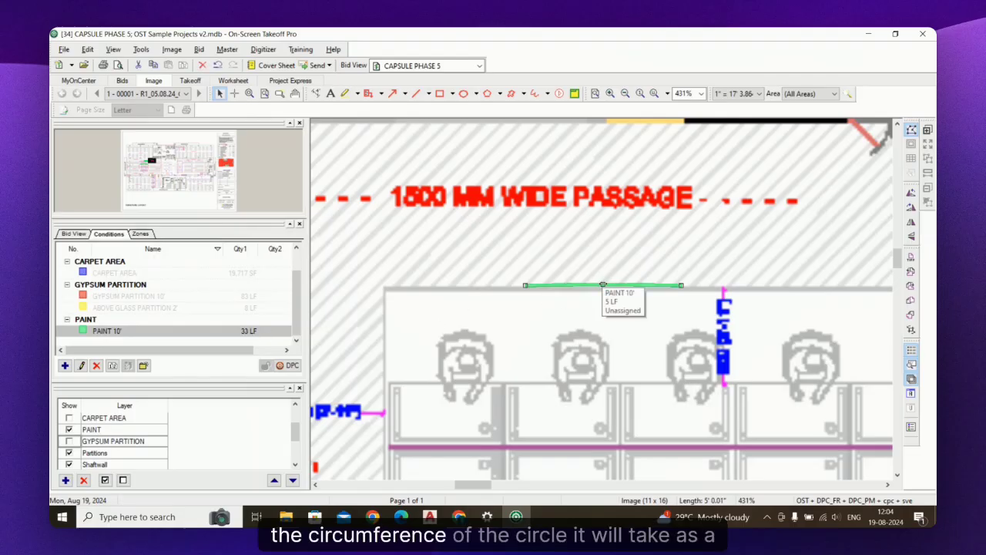
drag(604, 285, 602, 222)
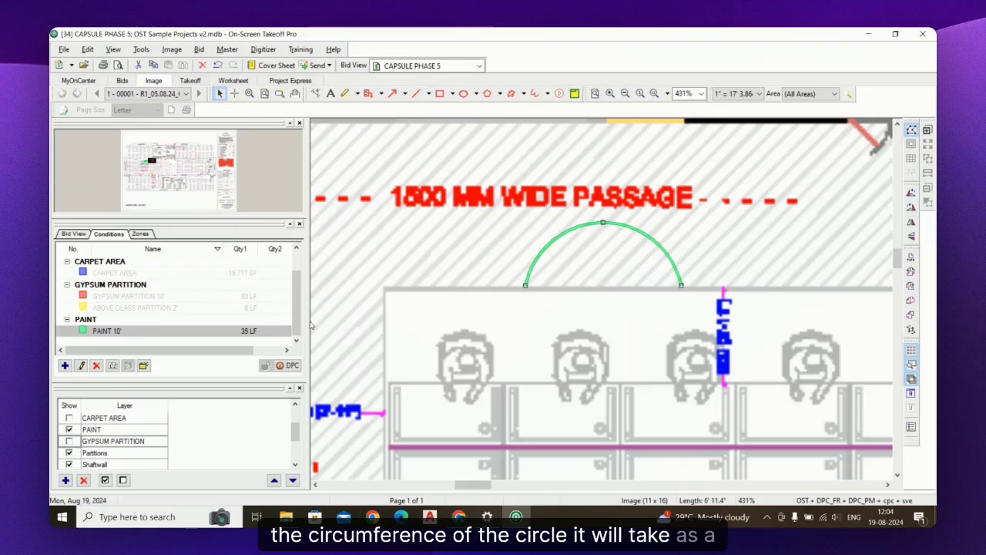
Step: Delete the curved PAINT 10' line below the 1500 MM WIDE PASSAGE label
scroll(524, 283, down, 5)
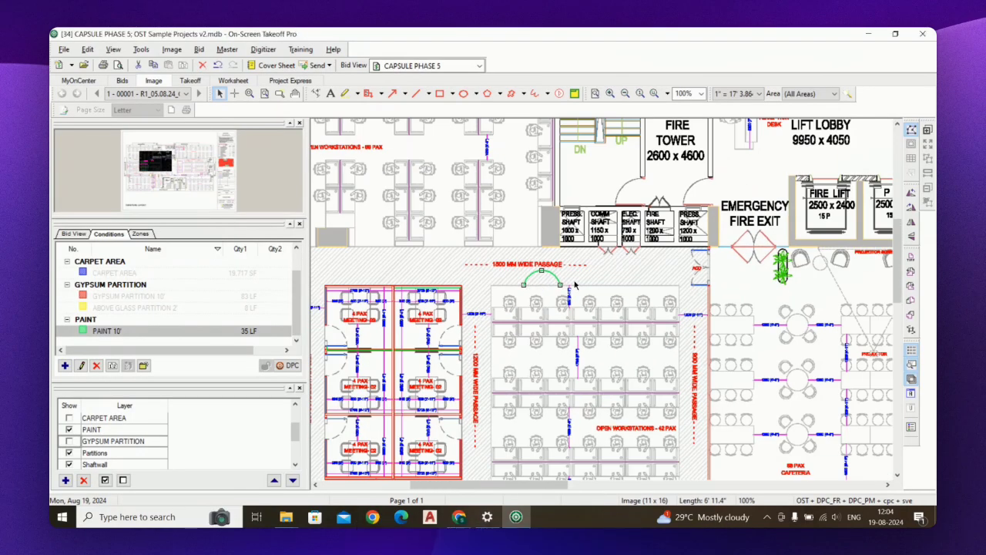
key(Delete)
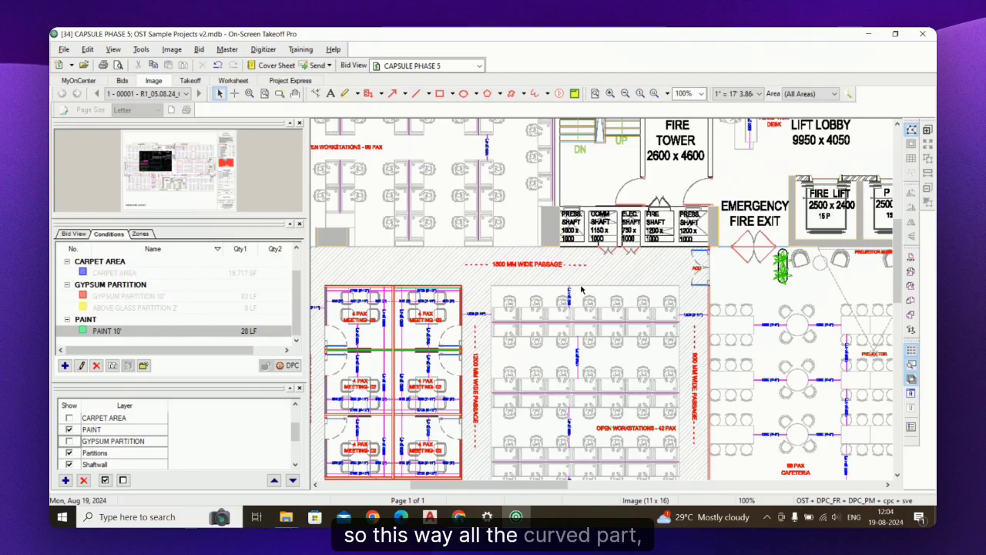
scroll(606, 290, down, 3)
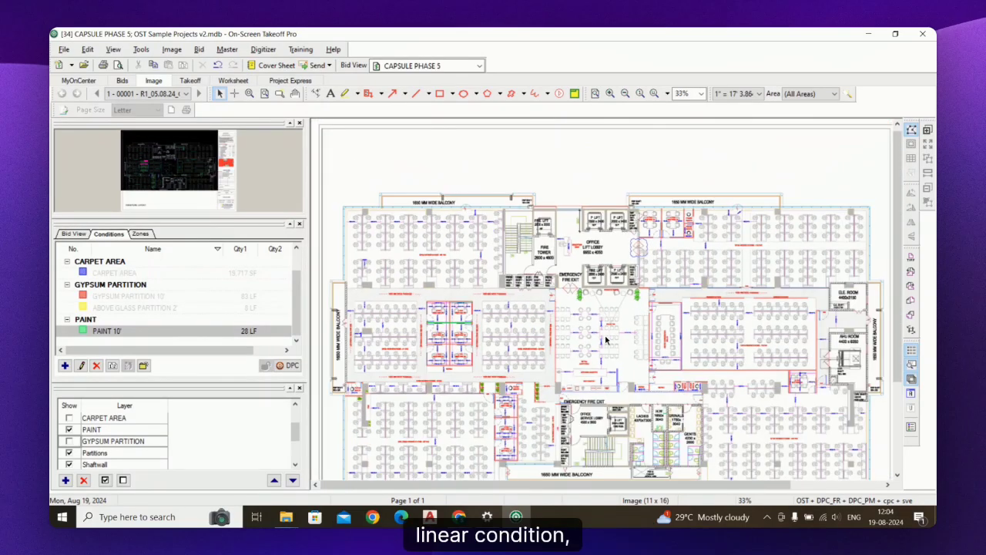
scroll(621, 336, up, 1)
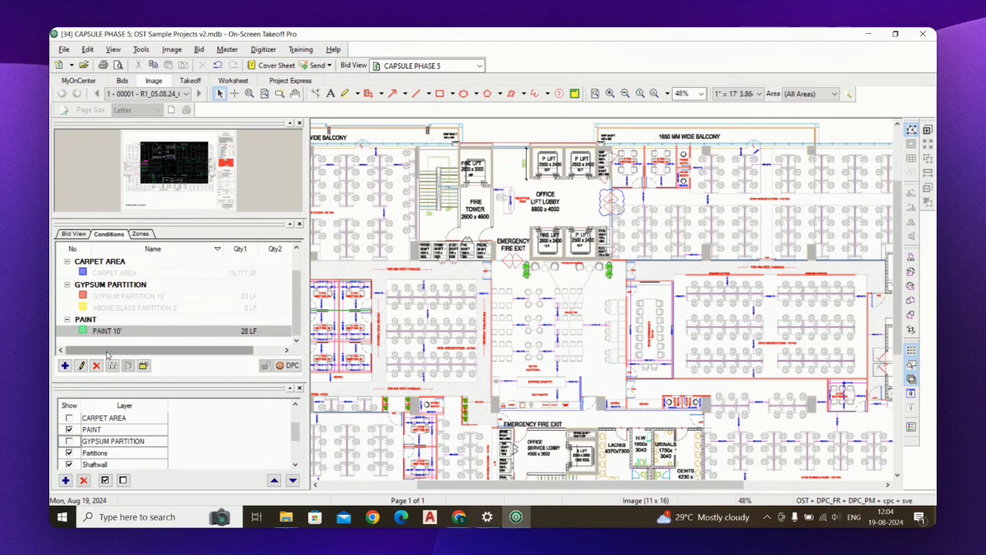
Step: Create a count condition named 1100 X 600 WS
click(66, 366)
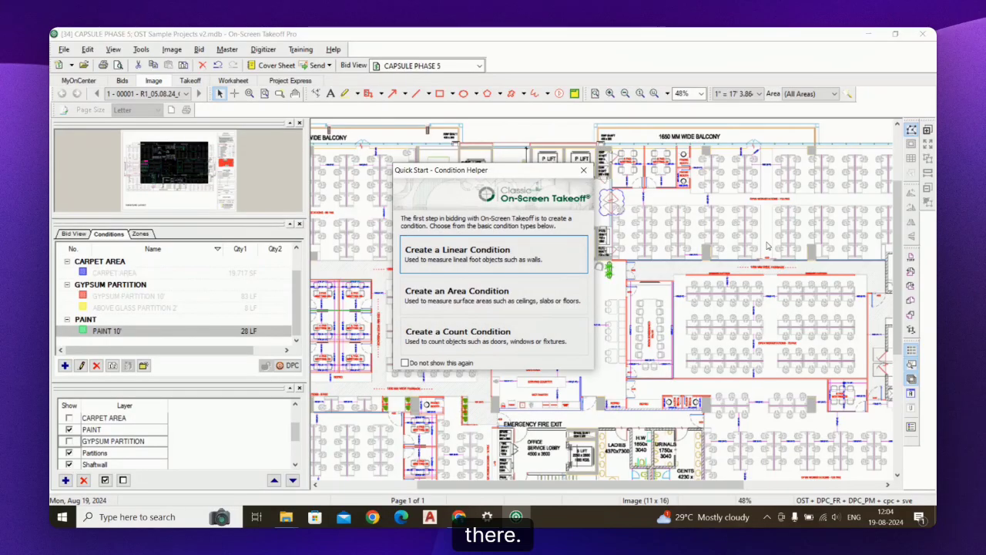
click(560, 343)
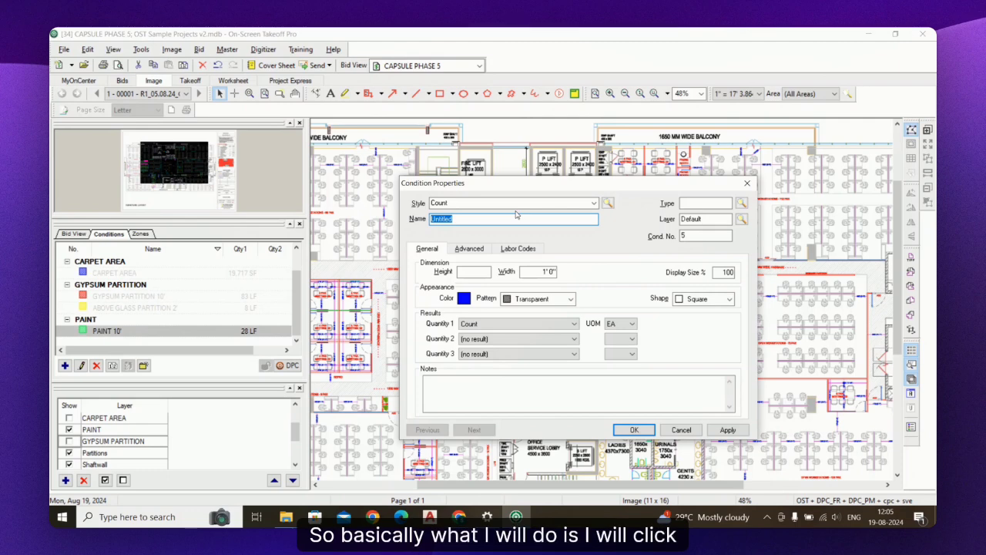
text(2)
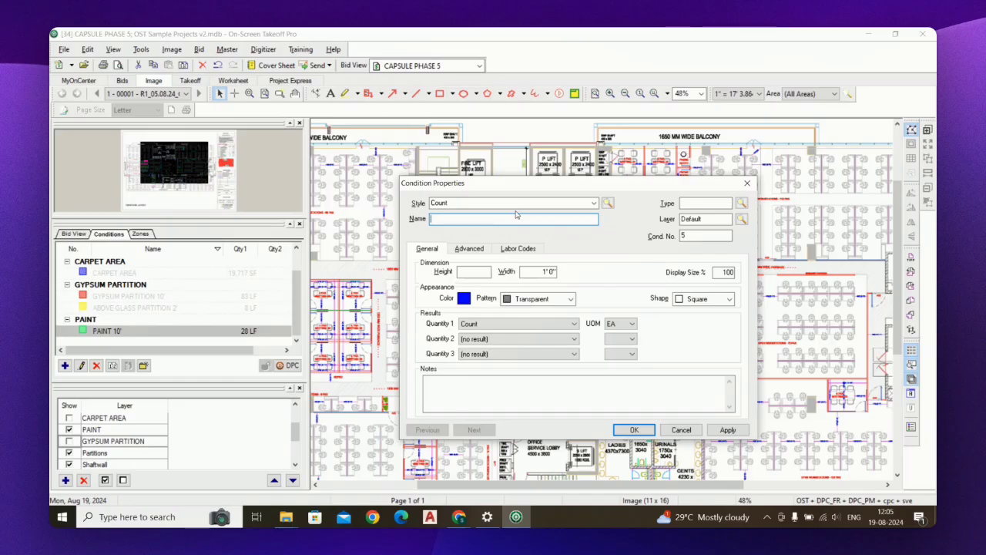
key(BackSpace)
text(100 X 600 WS)
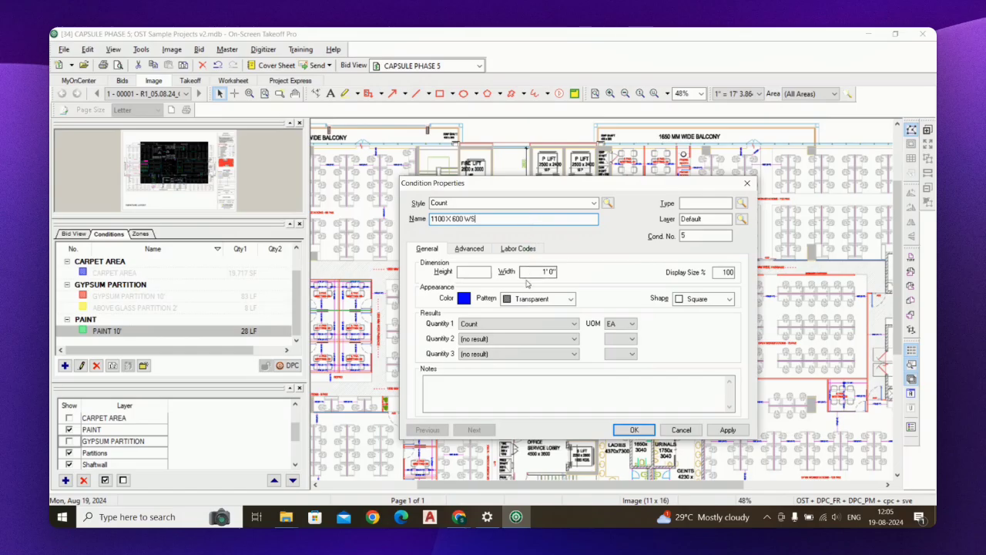
Step: Set the workstation condition's width to 6" with EA as its unit, save it and dismiss the count takeoff tip
drag(532, 272, 594, 276)
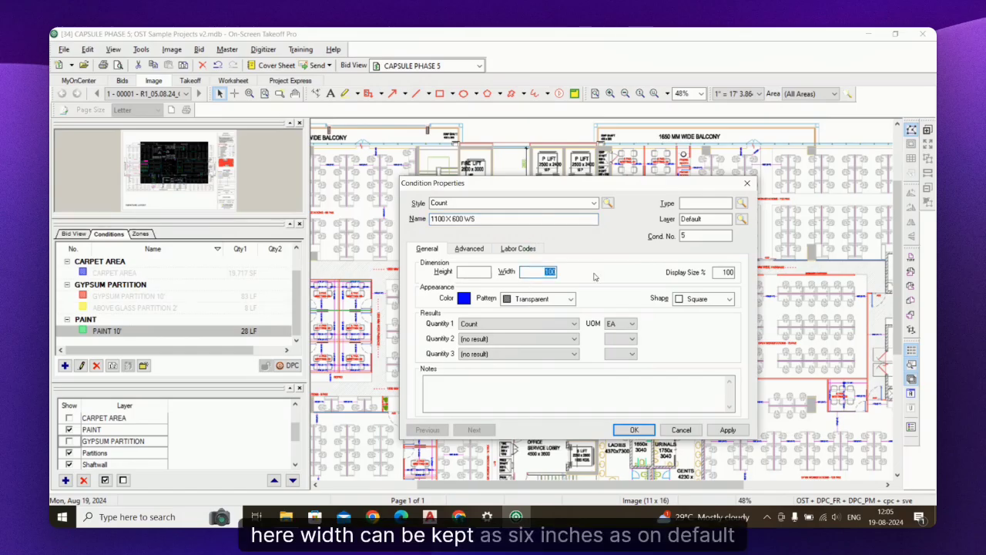
text(6")
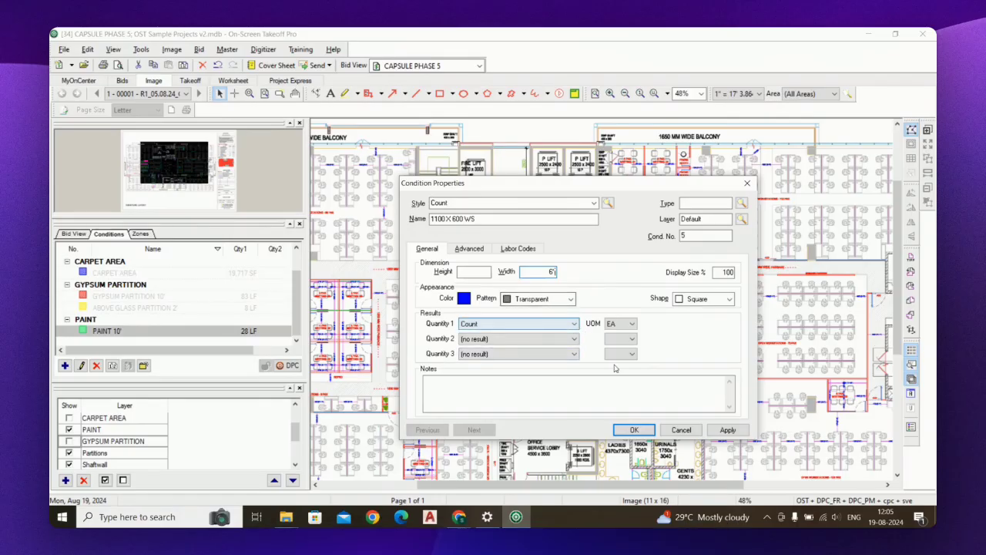
click(621, 328)
click(621, 333)
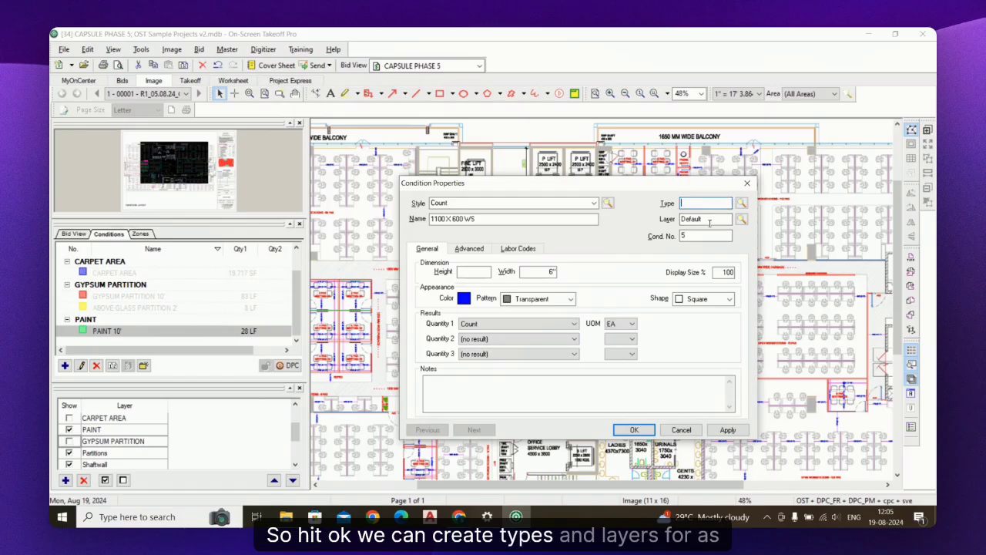
key(Tab)
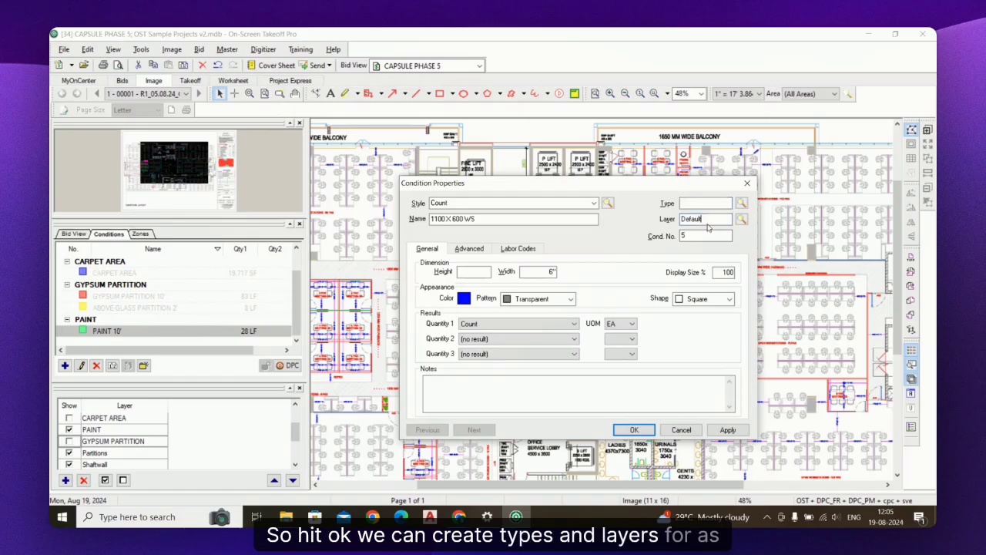
click(633, 429)
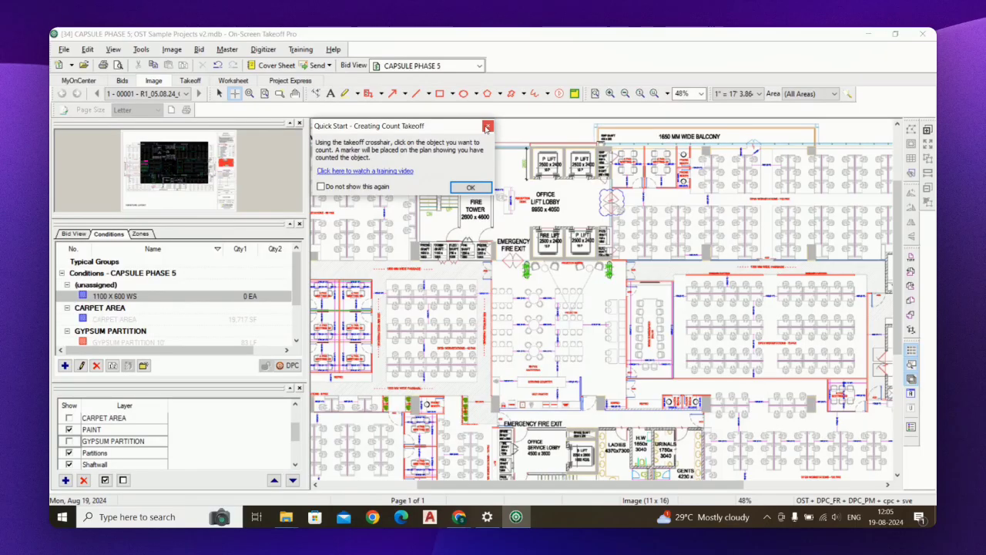
click(487, 126)
click(143, 296)
click(487, 126)
Step: Place a 1100 X 600 WS count marker on each of the eight desks in the first upper workstation cluster under the balcony
scroll(691, 235, down, 1)
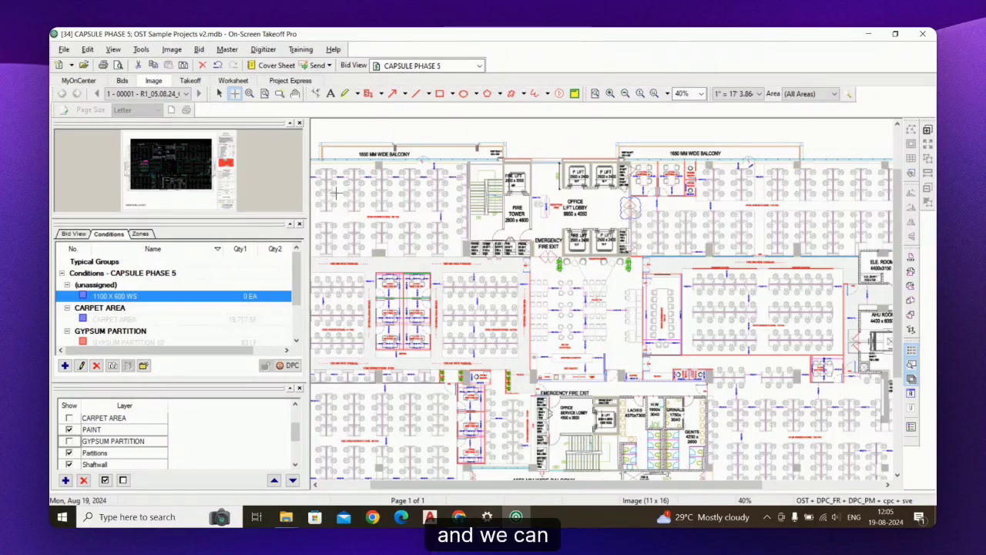
scroll(335, 193, up, 9)
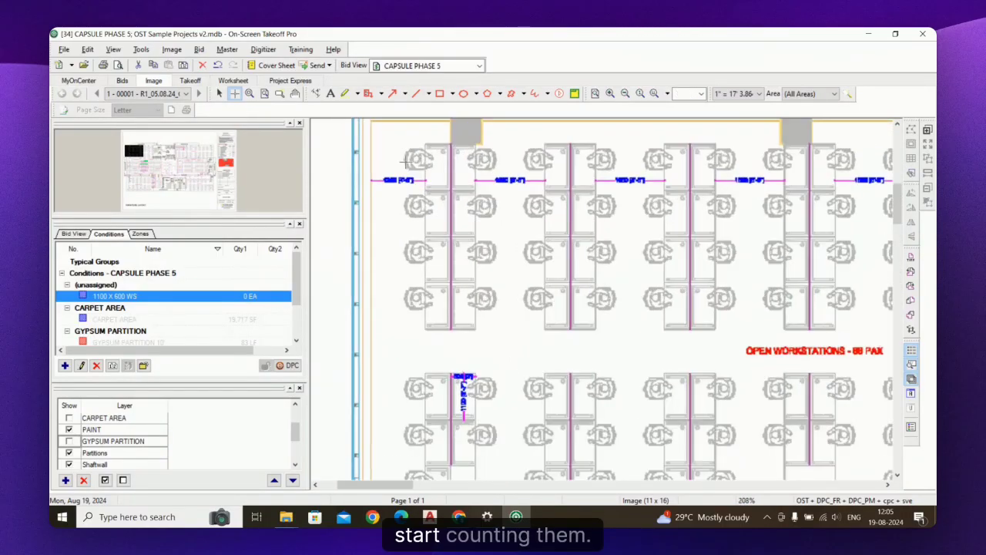
scroll(416, 161, up, 2)
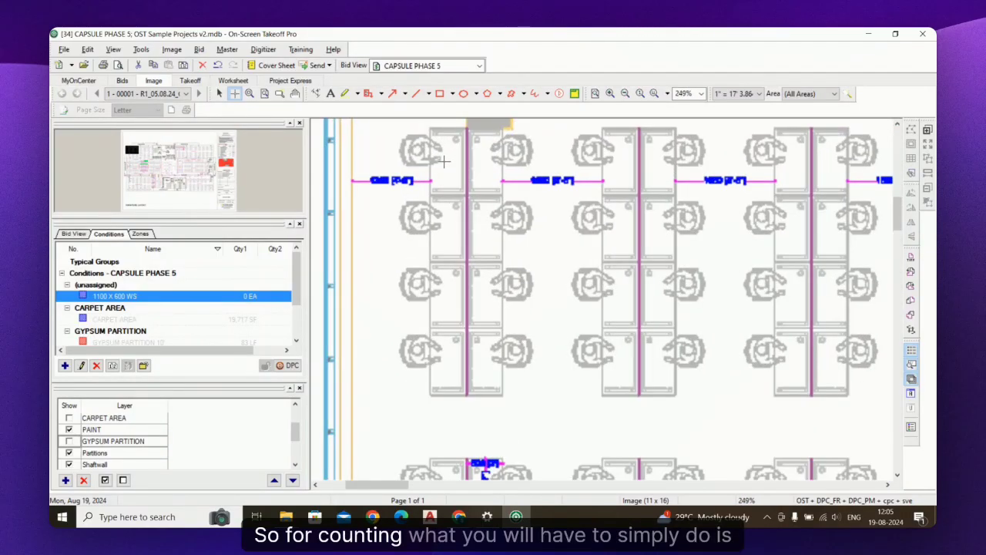
click(445, 162)
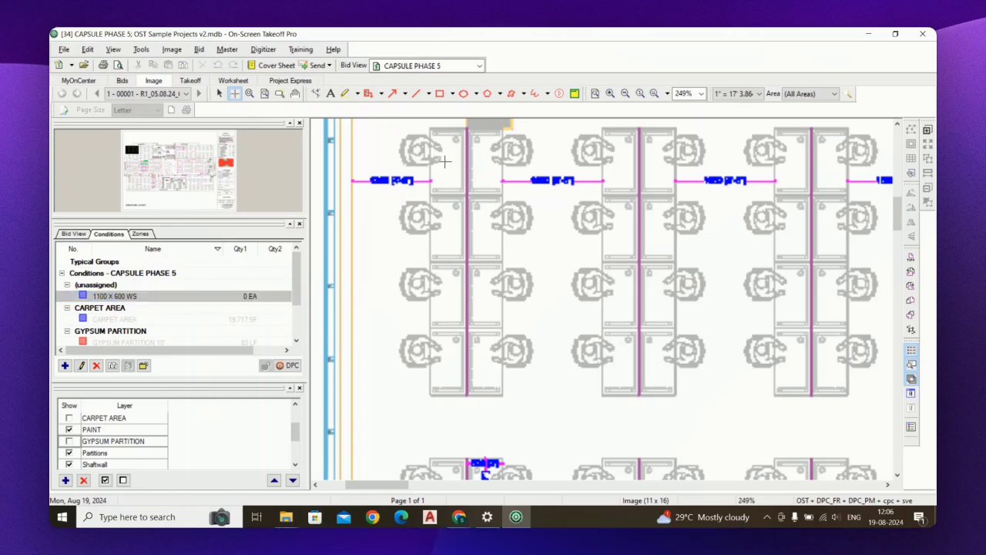
click(444, 293)
click(445, 366)
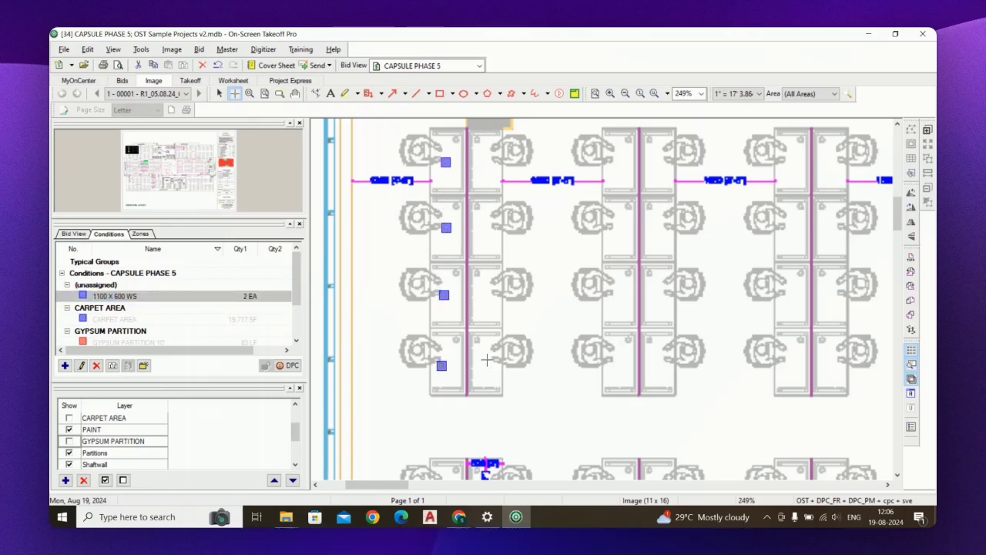
click(484, 237)
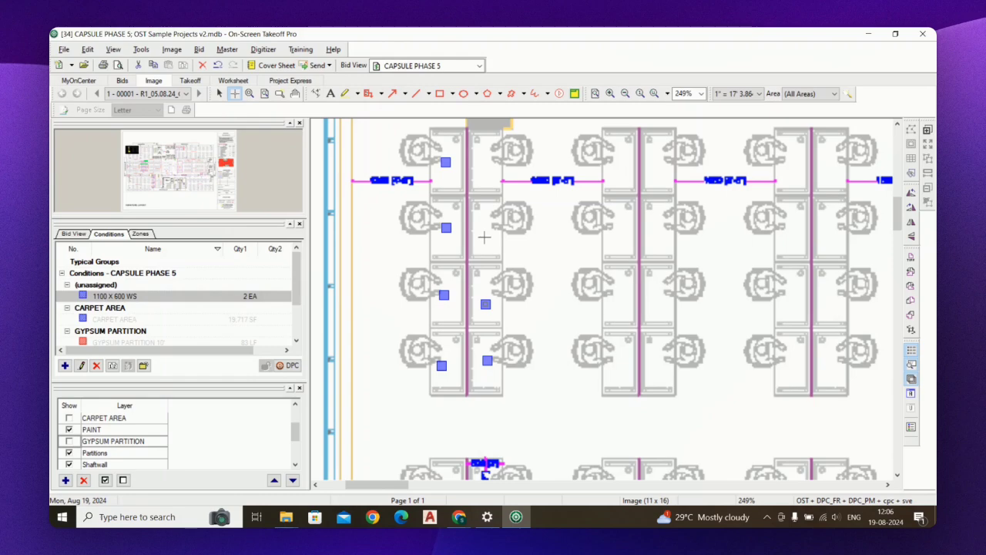
click(480, 167)
key(Escape)
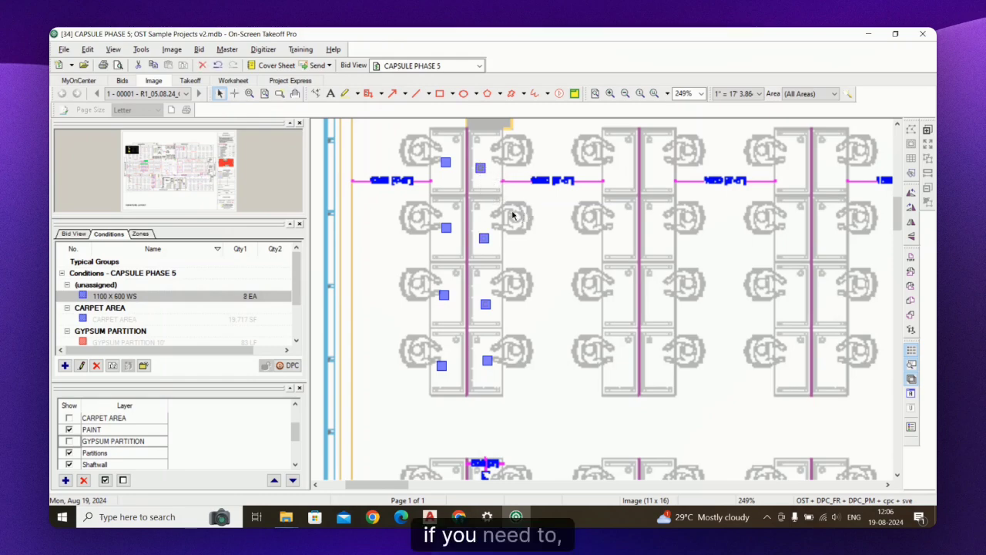
Step: Copy the eight workstation markers and align the pasted set with the desks of the second upper cluster
scroll(422, 234, down, 3)
scroll(423, 234, down, 3)
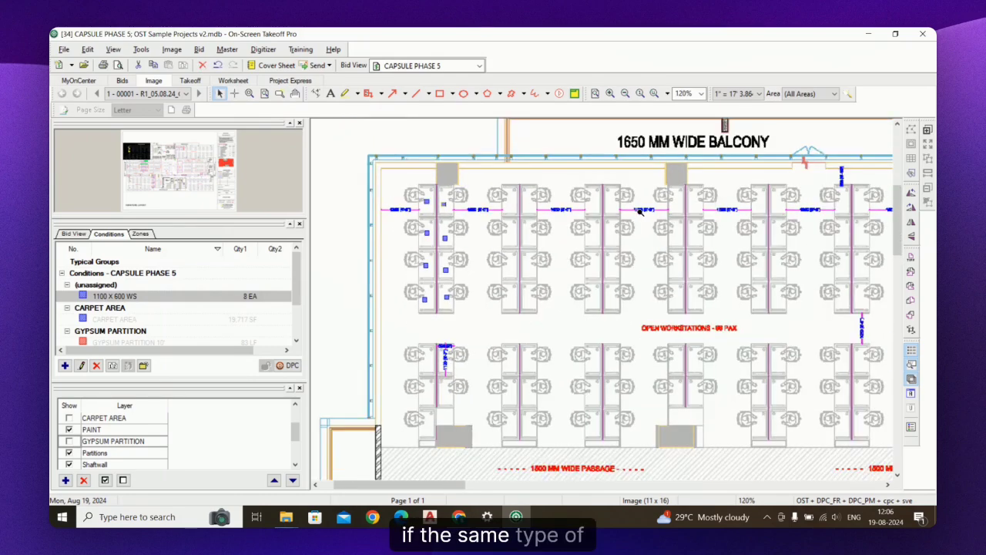
scroll(377, 195, up, 1)
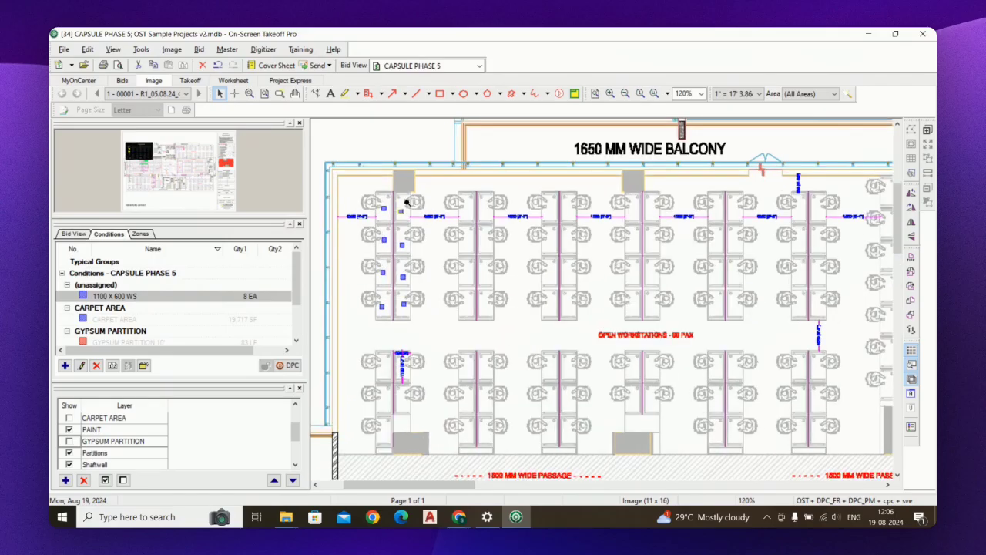
drag(415, 193, 364, 347)
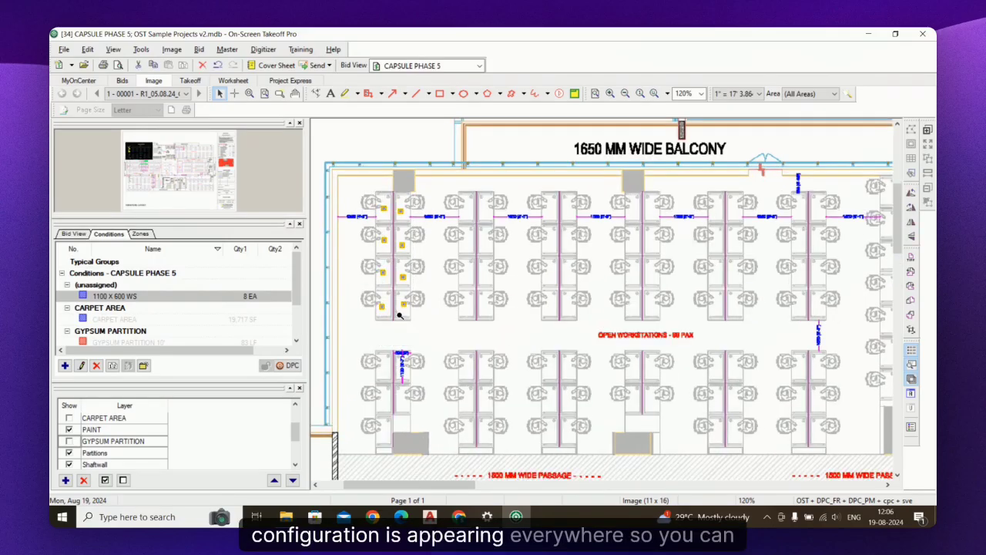
key(ctrl+v)
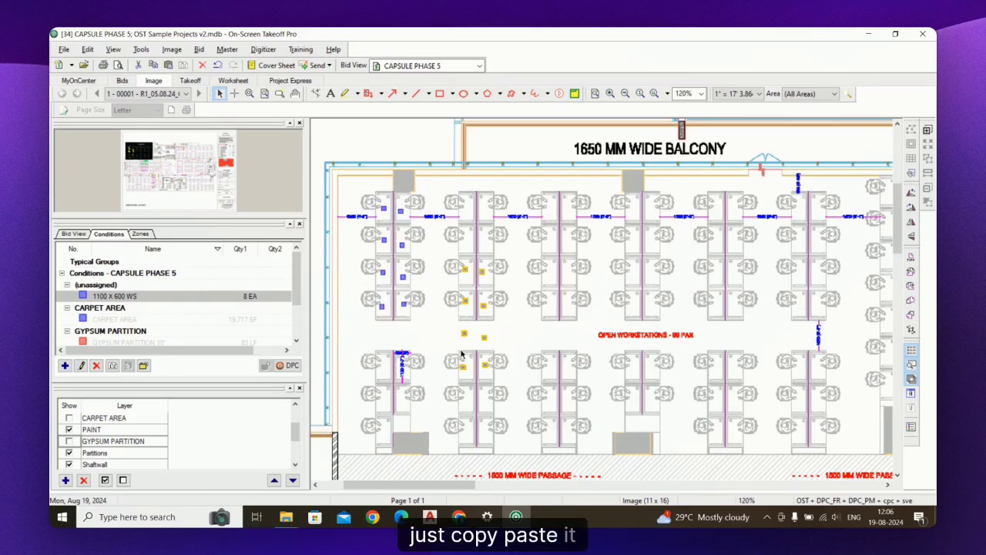
drag(461, 366, 463, 304)
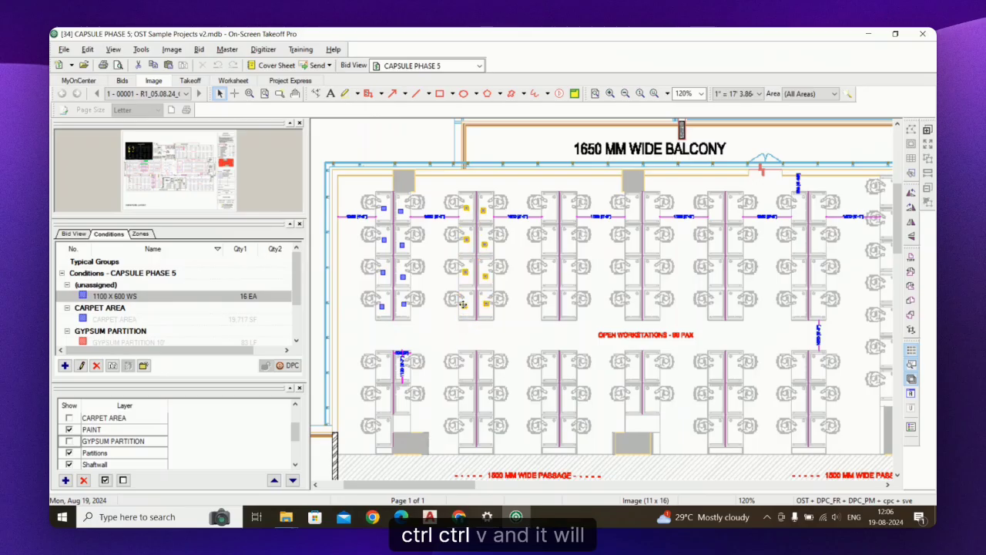
Step: Paste the marker set onto the third to sixth upper clusters and once more at the single desk row beside the staircase
key(ctrl+v)
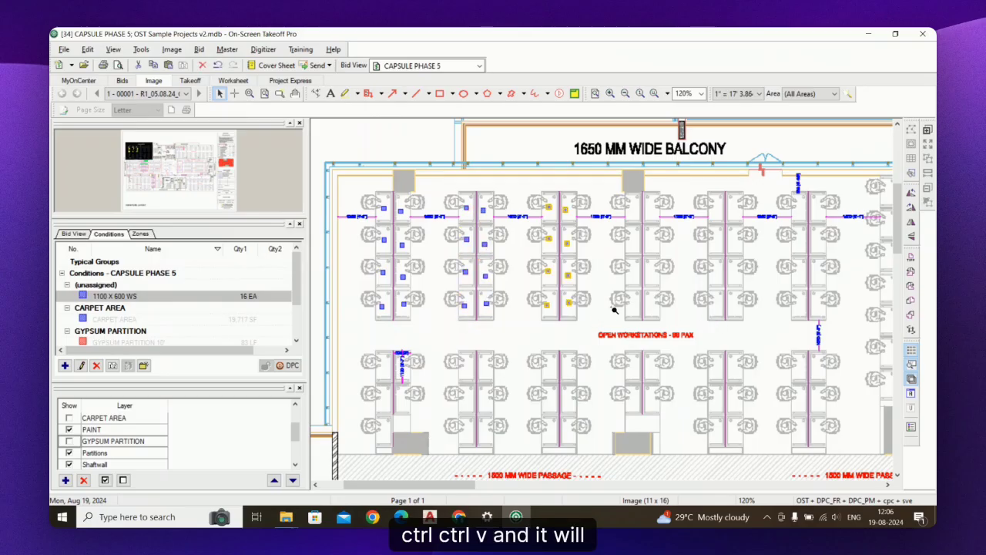
key(ctrl+v)
key(ctrl+v)
key(ctrl+v)
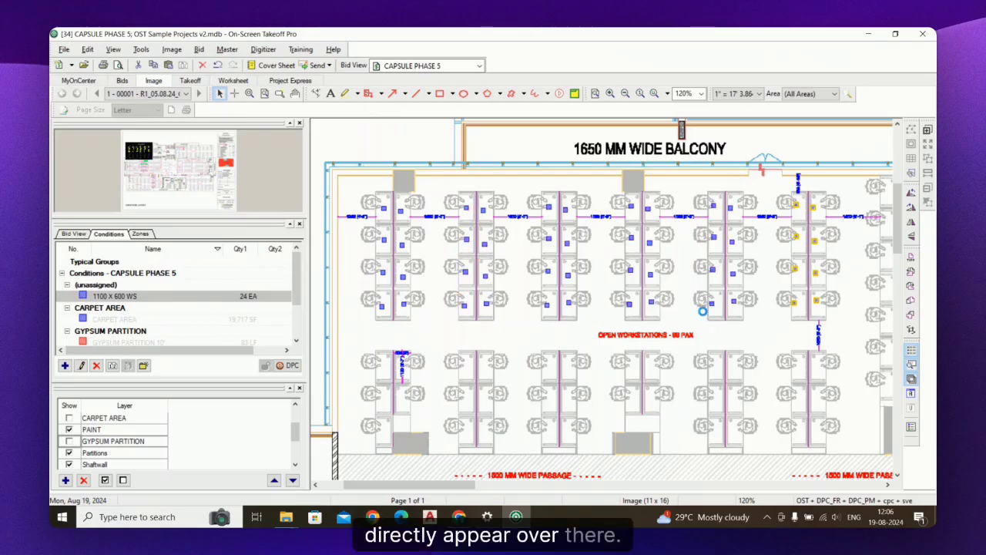
key(ctrl+v)
Step: Delete the four surplus markers lying along the wall beside the staircase from the last pasted set
scroll(630, 301, down, 1)
scroll(864, 240, up, 3)
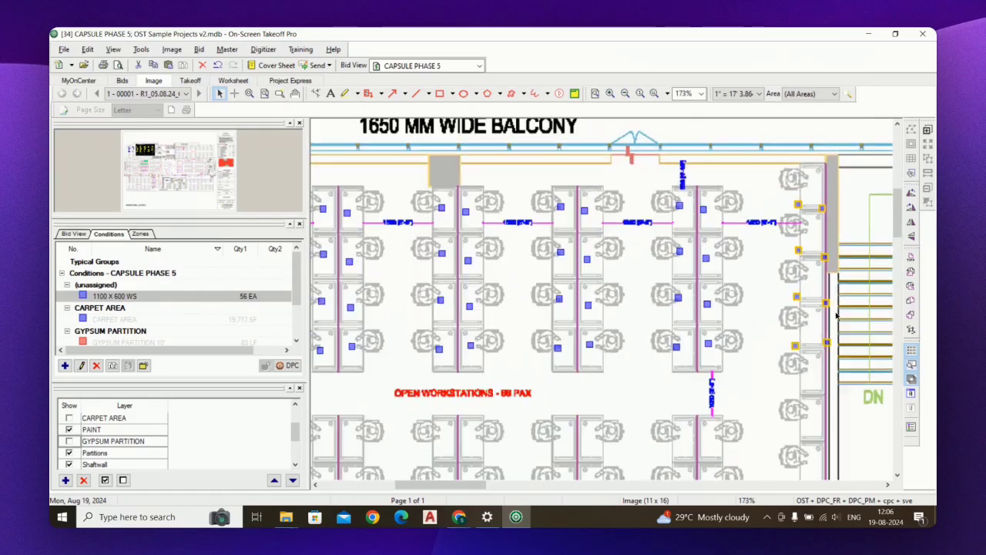
click(652, 306)
scroll(678, 312, down, 2)
scroll(836, 328, up, 3)
drag(752, 372, 722, 166)
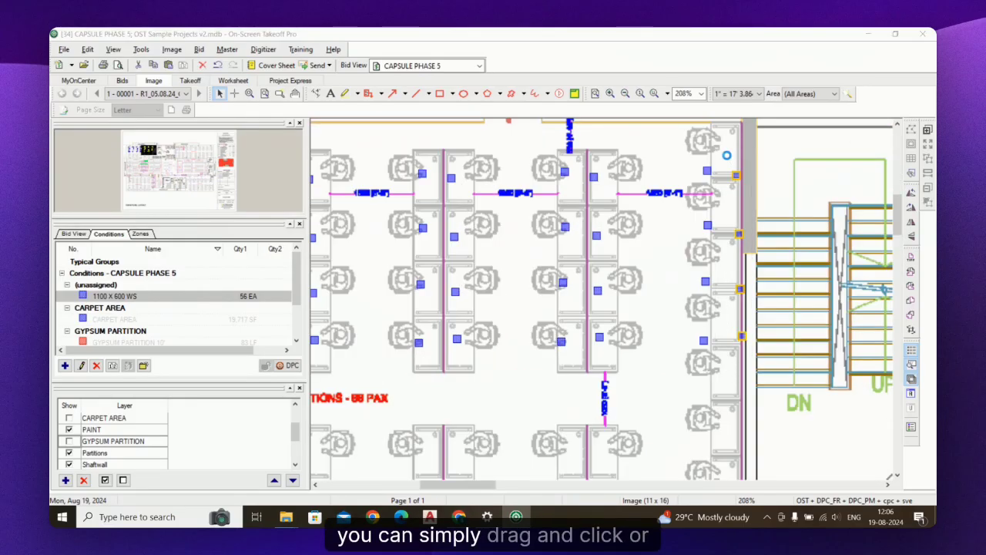
key(Delete)
Step: Move the four remaining markers of the last set onto the desks of the single row beside the staircase
drag(727, 158, 673, 377)
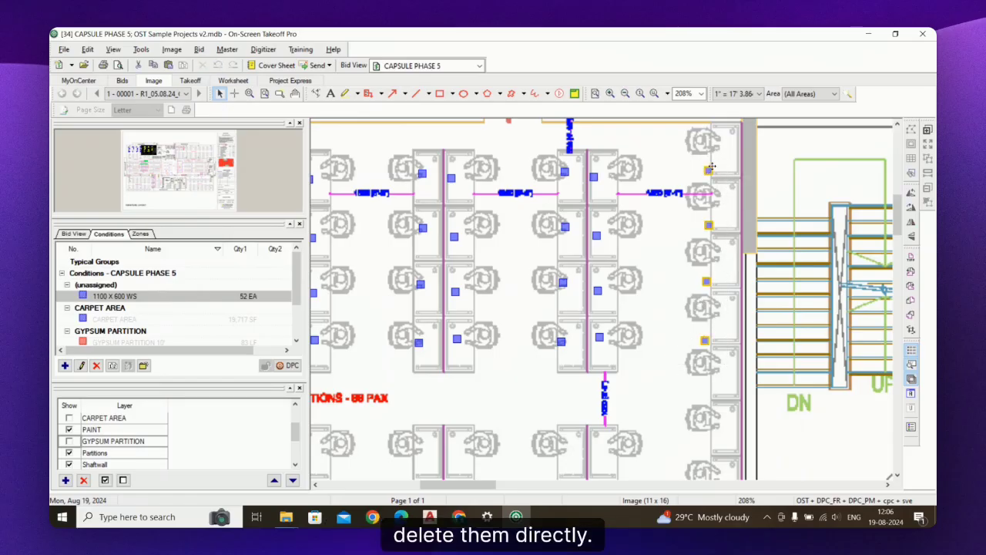
drag(712, 166, 728, 147)
scroll(677, 232, down, 4)
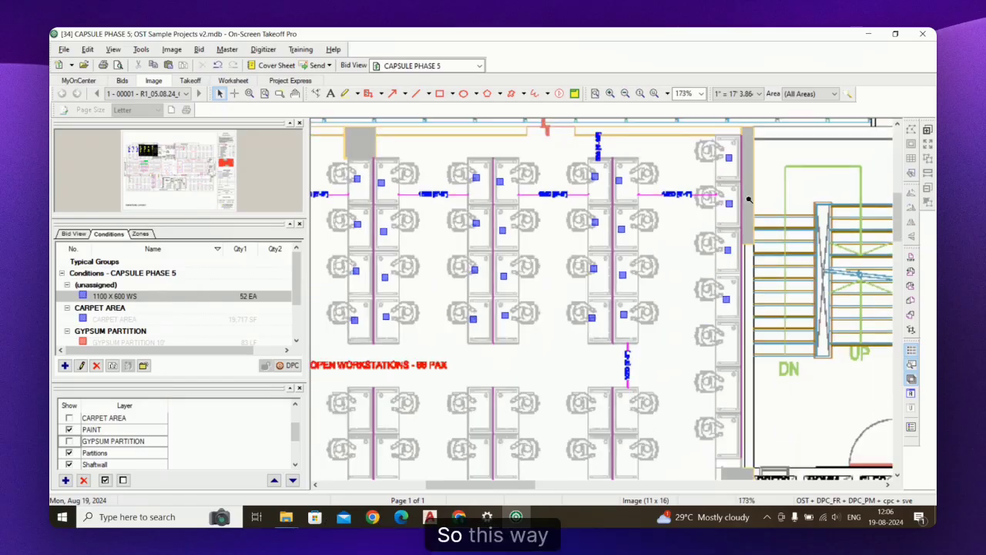
scroll(452, 302, up, 1)
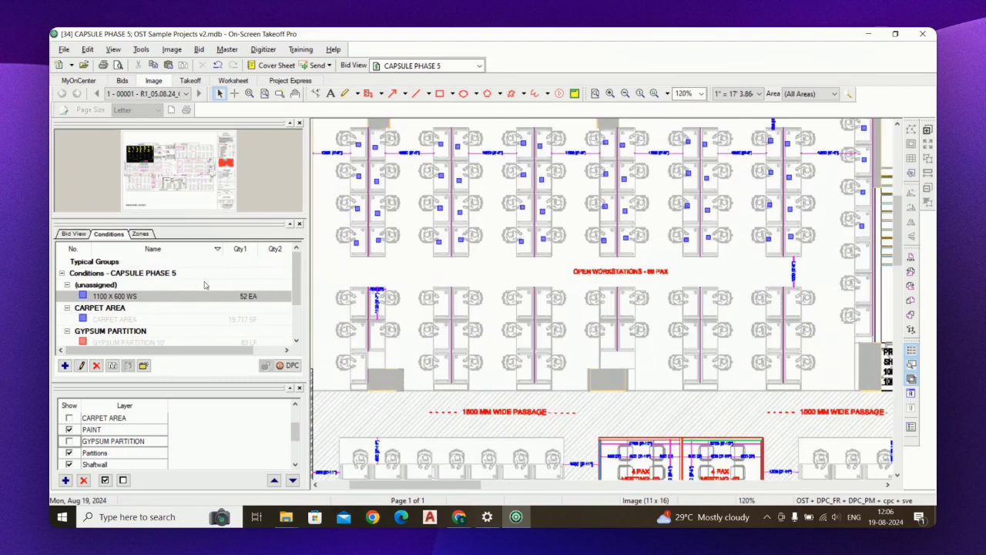
Step: Place 1100 X 600 WS markers on the last desk of the single row and on the six desks of the rightmost lower cluster
click(200, 295)
scroll(850, 292, up, 3)
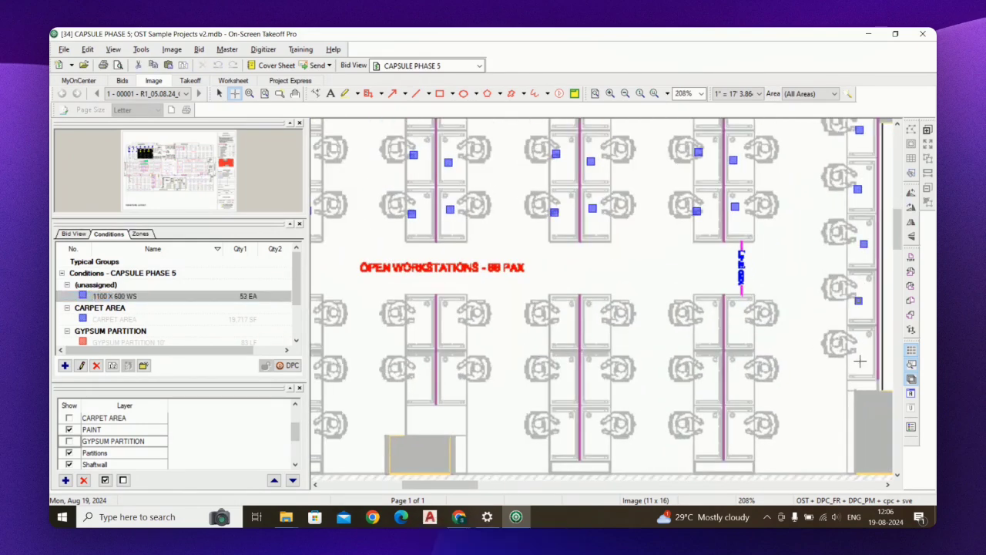
click(707, 321)
click(743, 430)
click(739, 378)
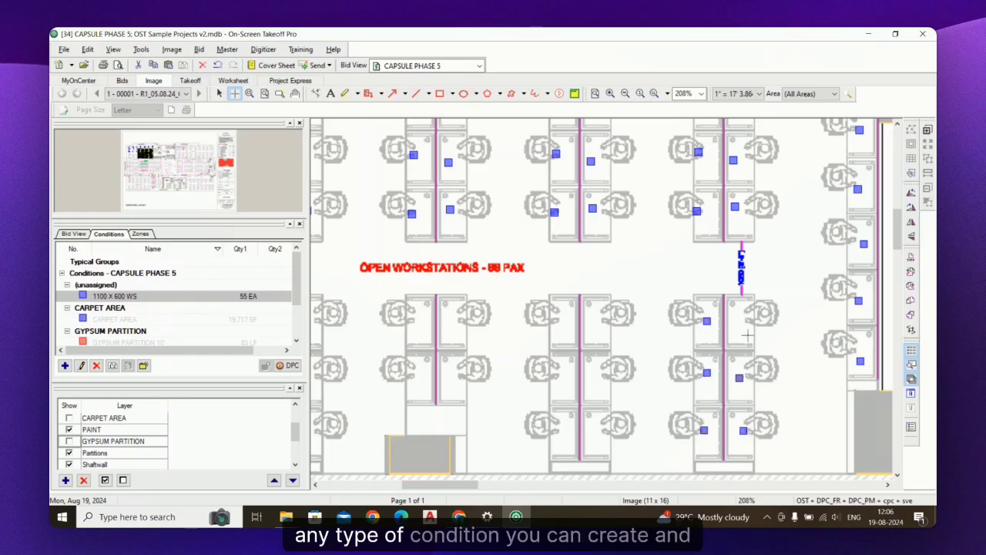
click(740, 321)
Step: Place 1100 X 600 WS markers on the six desks of the second lower cluster from the right
click(596, 323)
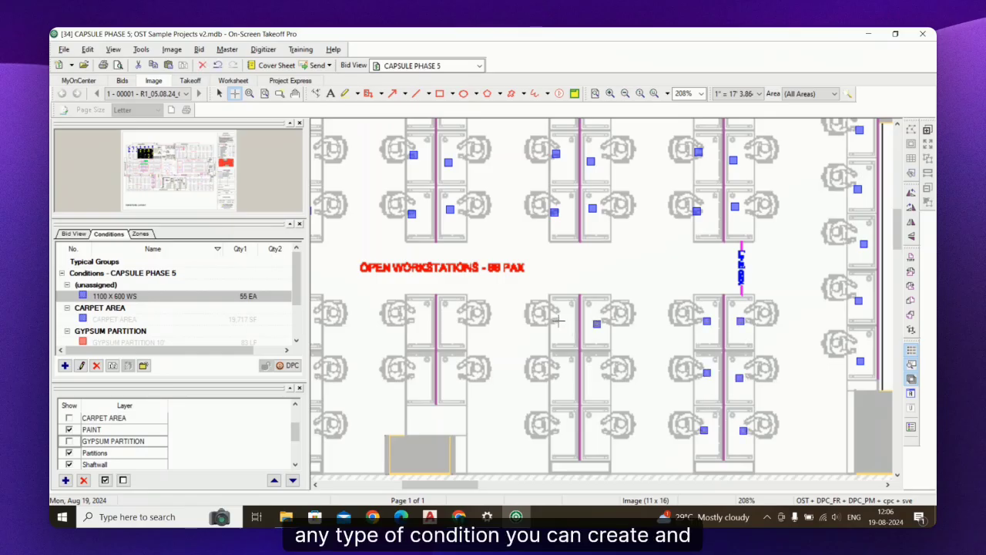
click(557, 321)
click(589, 436)
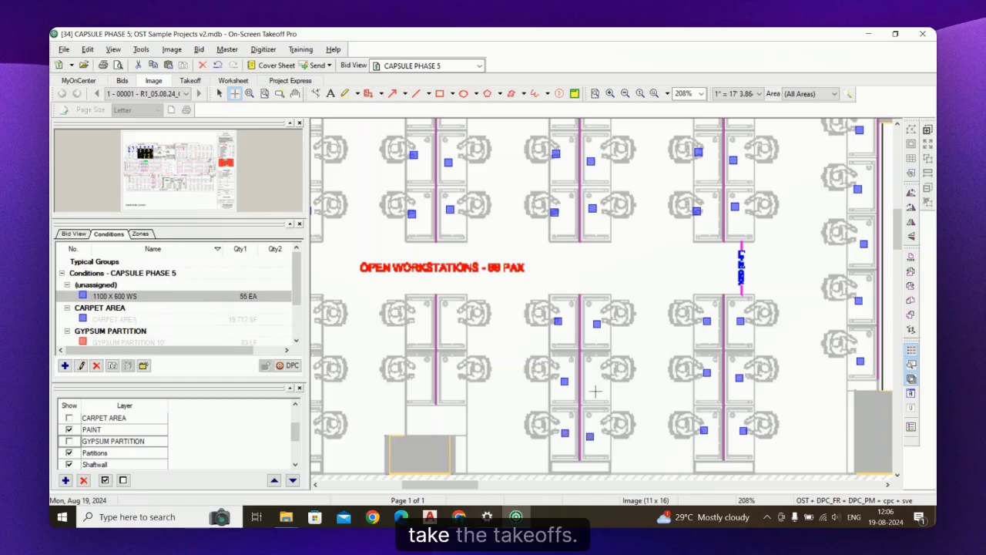
click(597, 381)
Step: Examine the whole floor plan with the quantities of all conditions, including the combined takeoff summary
scroll(711, 327, down, 5)
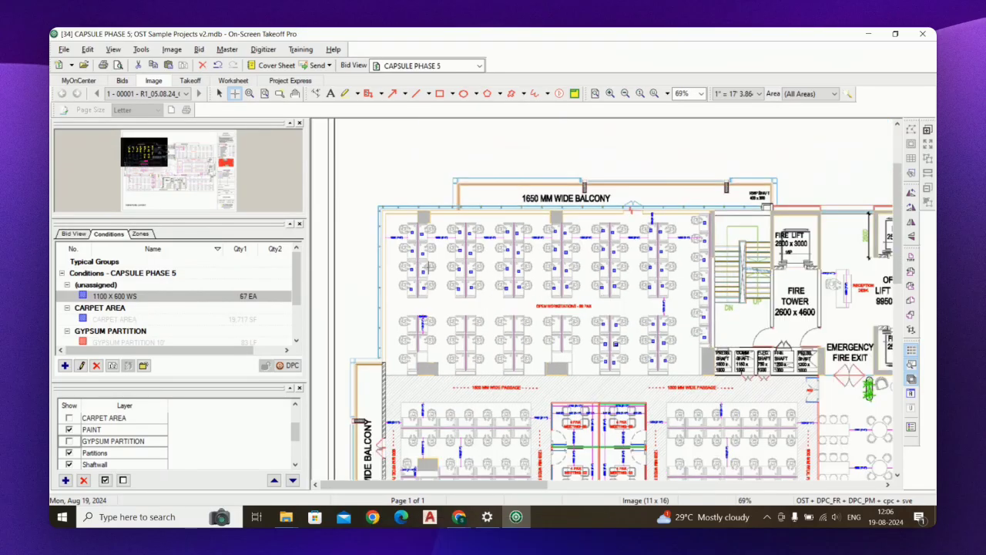
scroll(524, 264, down, 3)
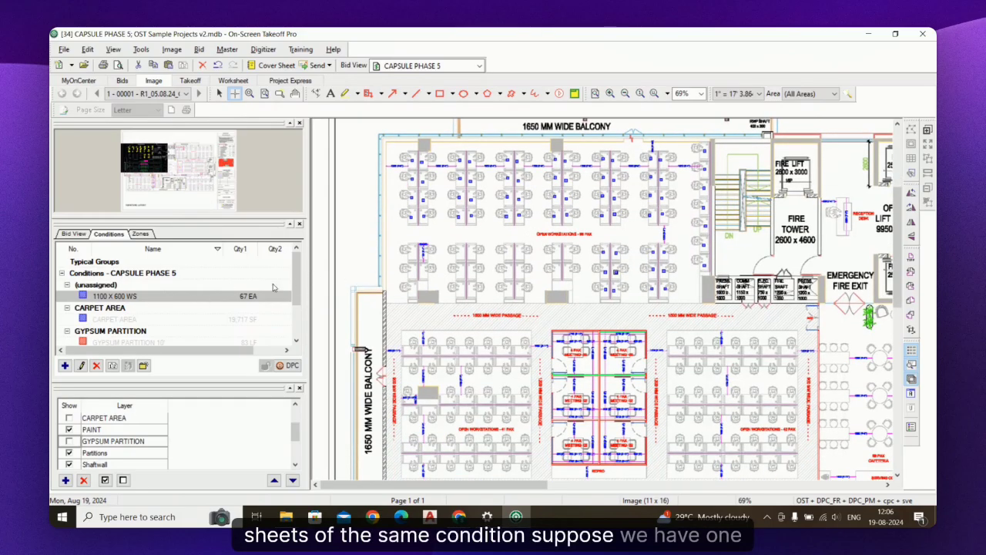
scroll(538, 270, down, 3)
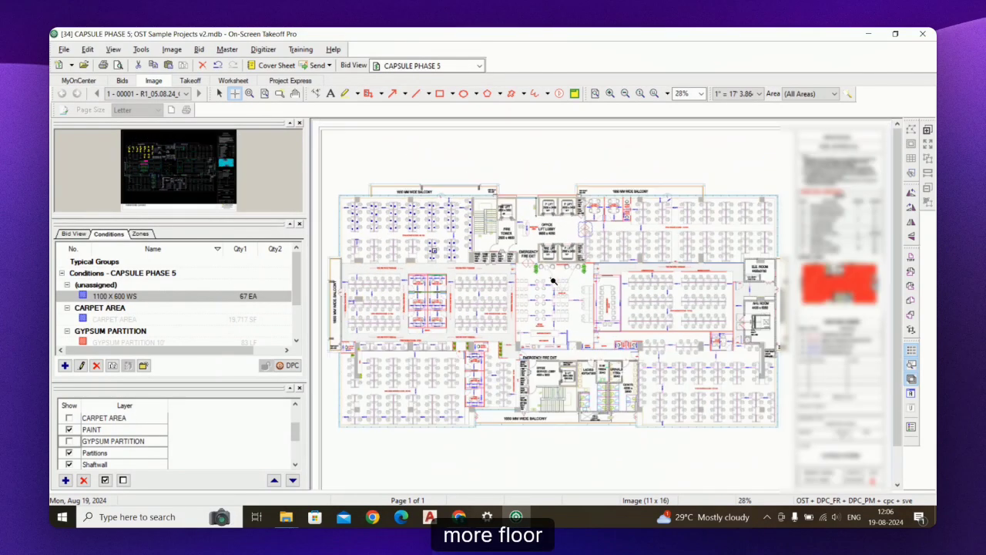
scroll(420, 309, up, 1)
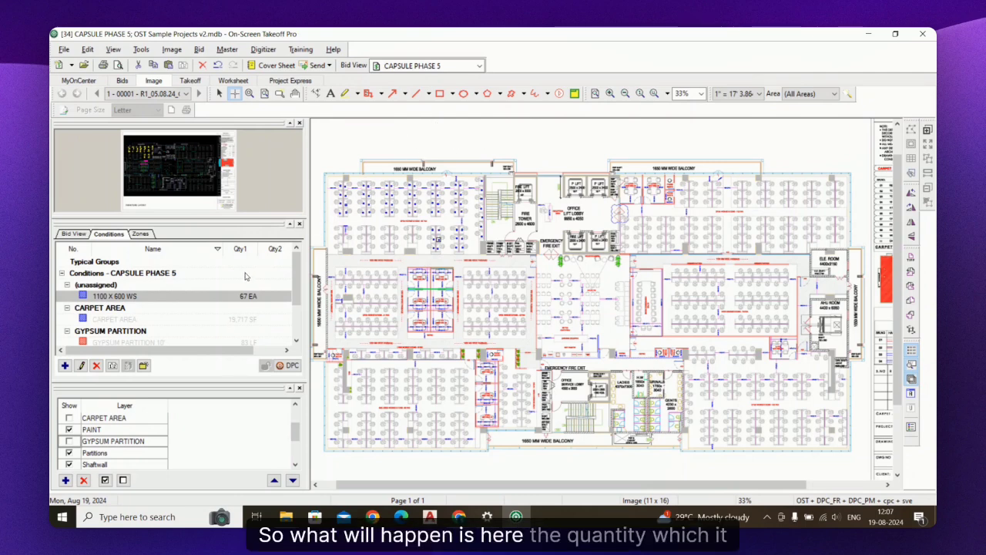
scroll(248, 277, down, 2)
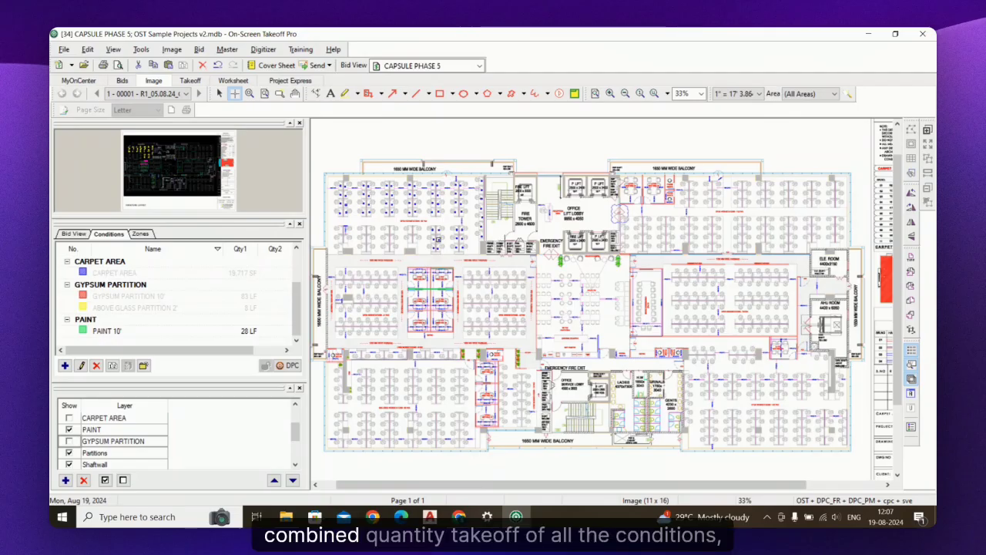
click(190, 81)
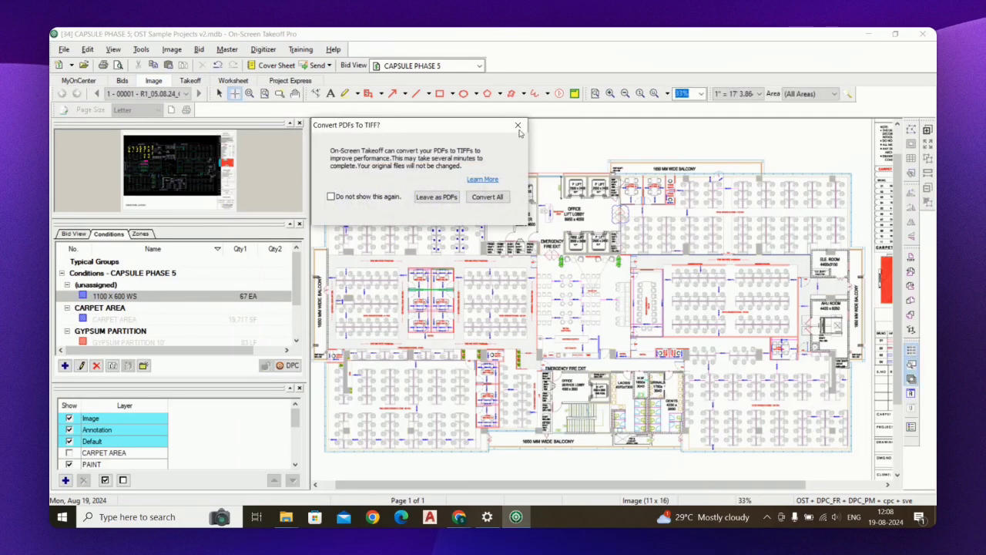
click(518, 125)
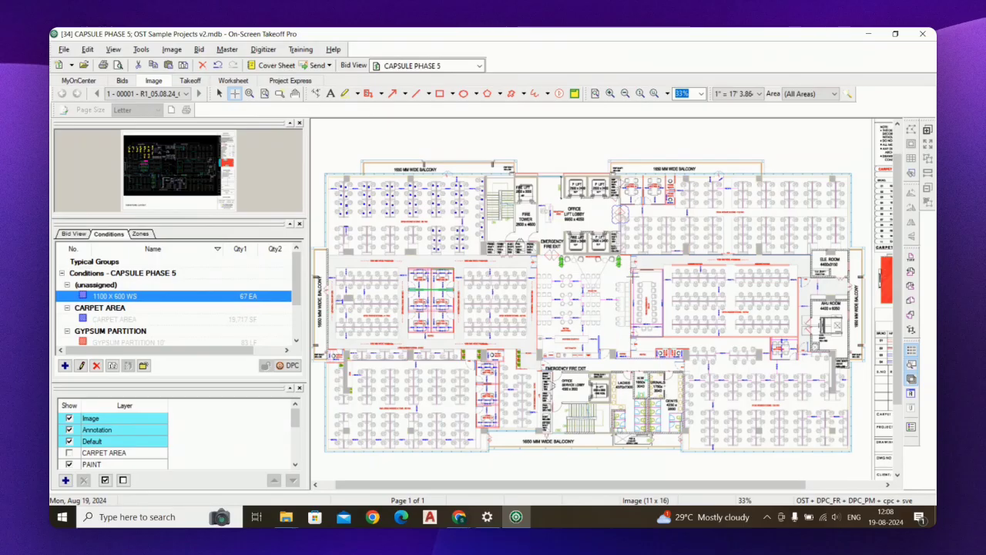
scroll(634, 270, down, 2)
scroll(624, 292, down, 1)
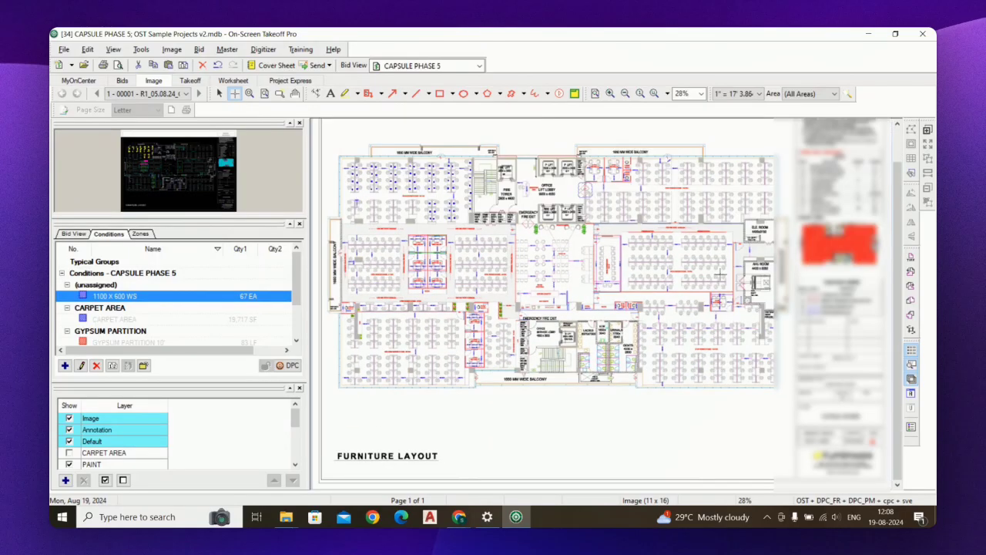
scroll(720, 276, up, 2)
scroll(719, 314, down, 1)
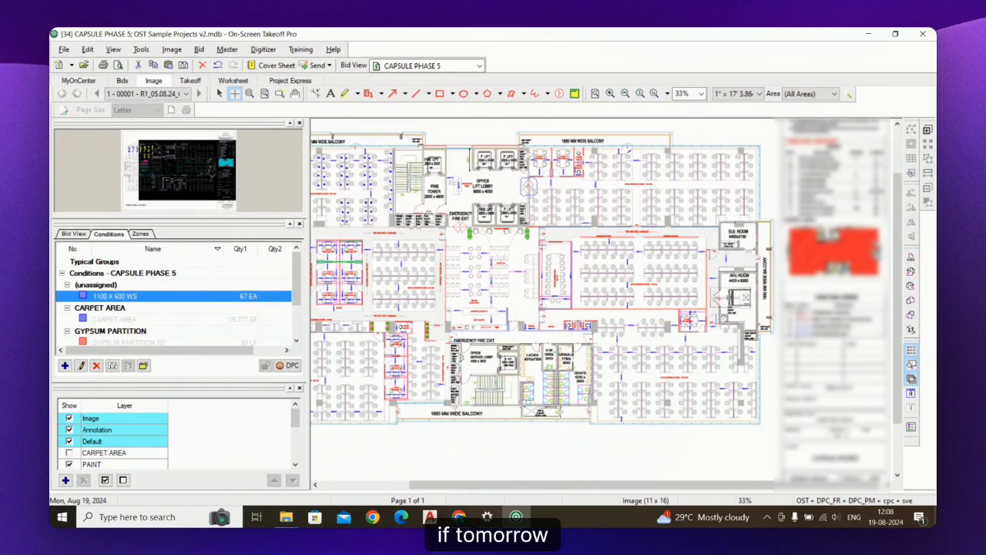
scroll(589, 304, down, 1)
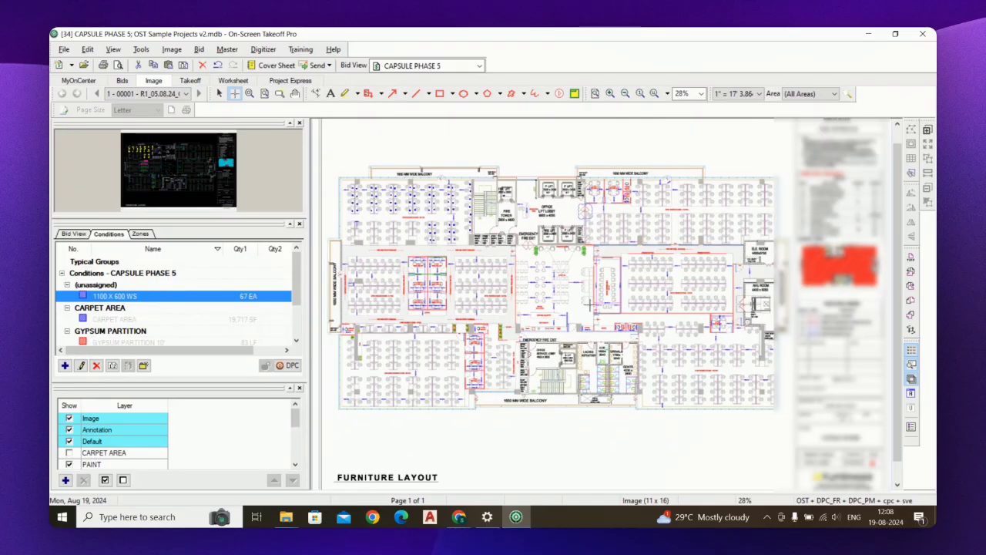
scroll(490, 300, up, 1)
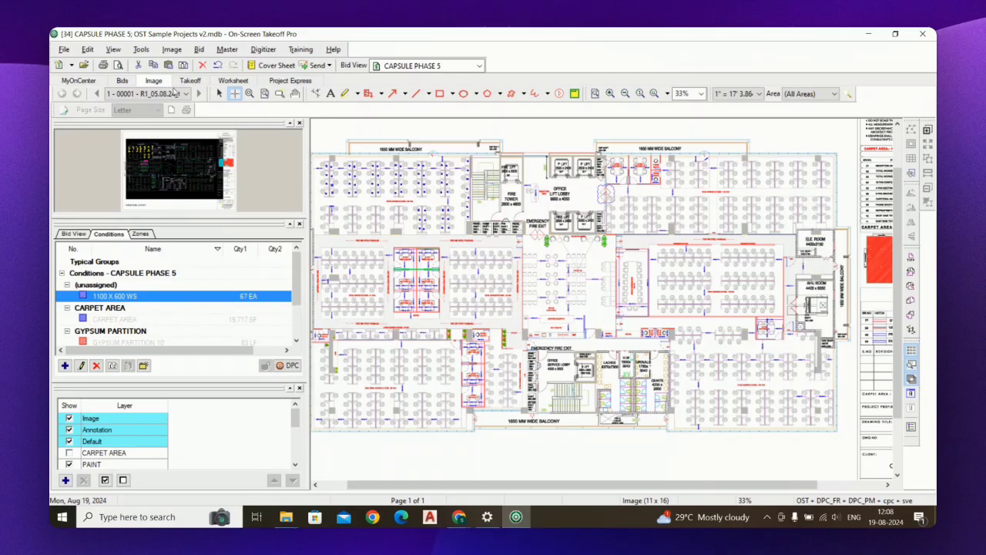
Step: Export the bid with images of all pages as the OST package 34-CAPSULE PHASE 508192024 in the Capsule works -ORR project folder
click(64, 50)
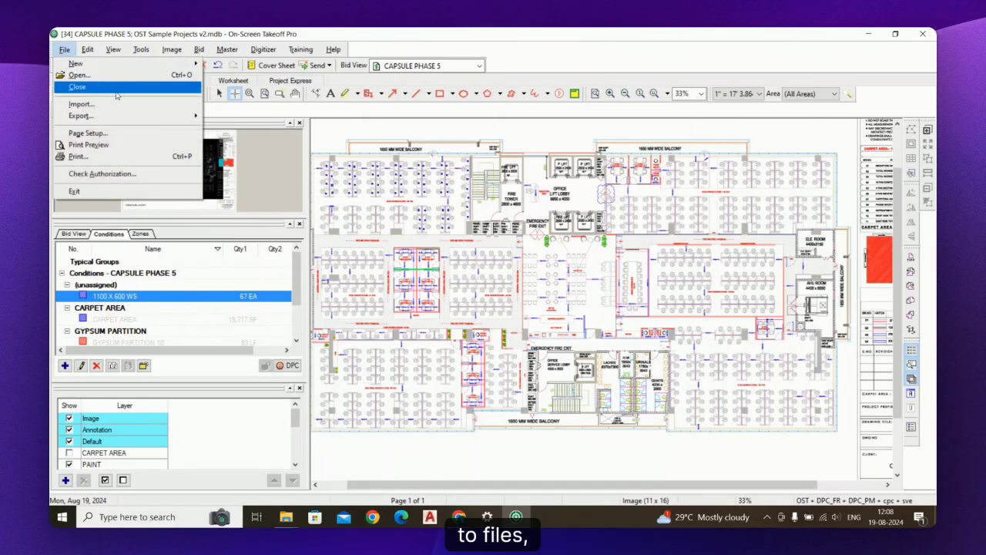
mouse_move(115, 120)
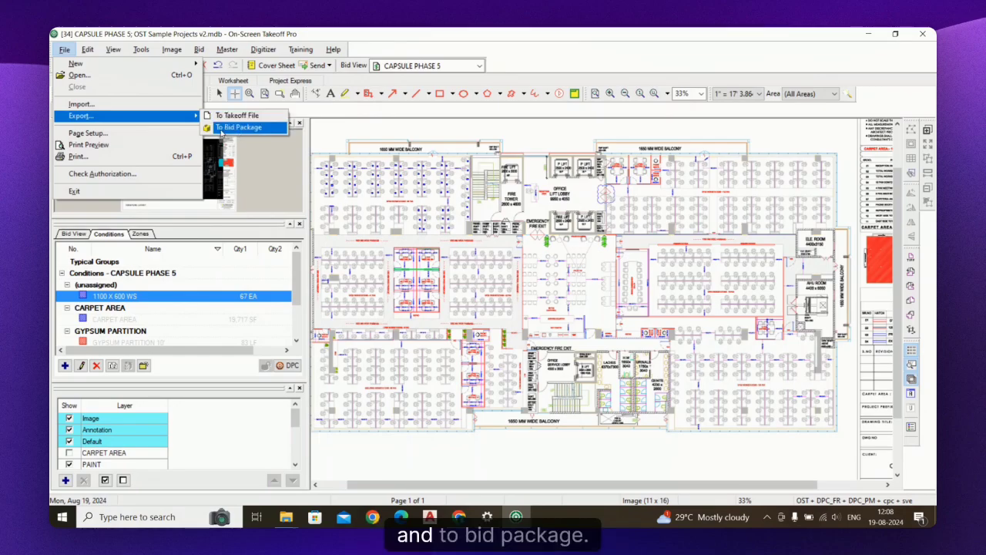
click(247, 128)
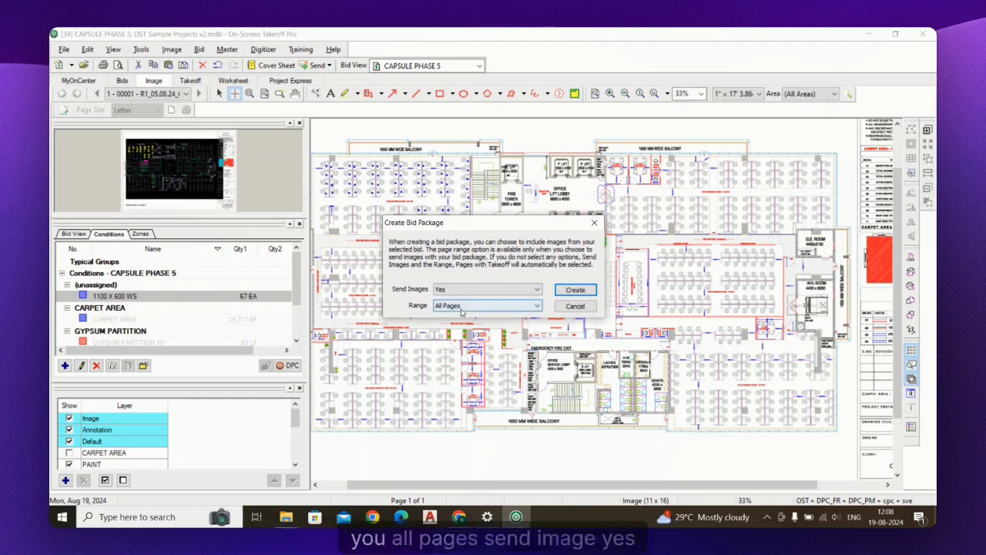
click(572, 291)
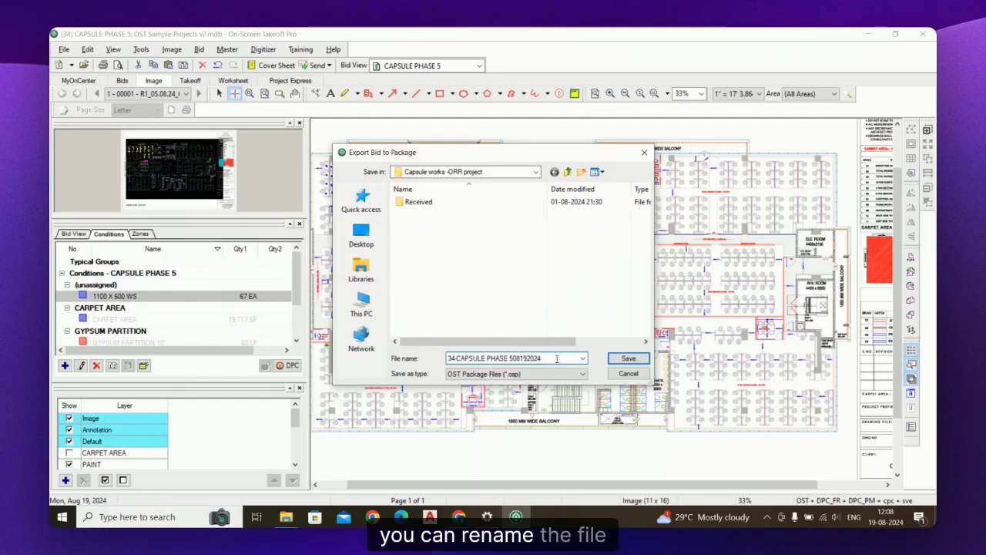
click(628, 359)
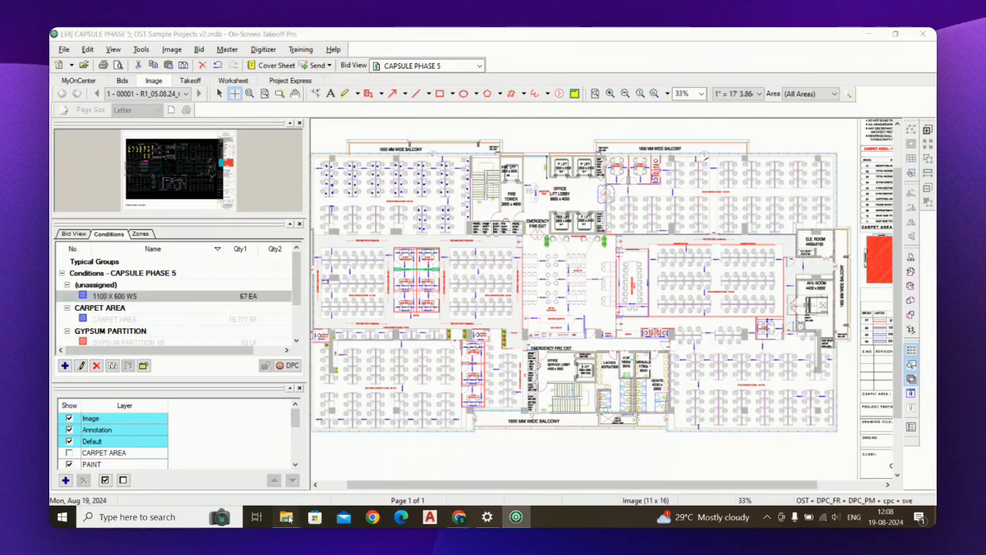
Step: Check the exported package in the project folder, and return to On-Screen Takeoff to review the conditions and floor plan
mouse_move(286, 516)
click(336, 435)
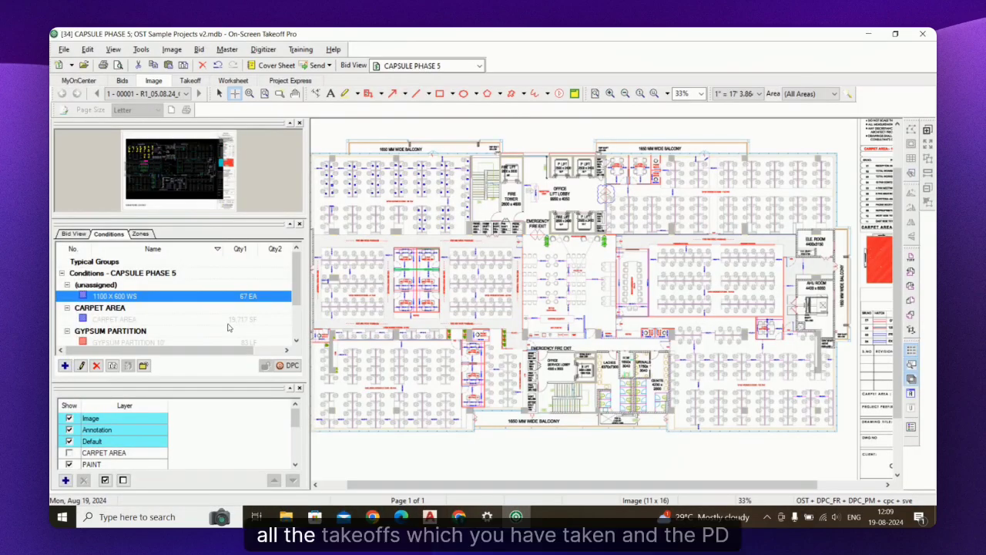
scroll(248, 320, down, 2)
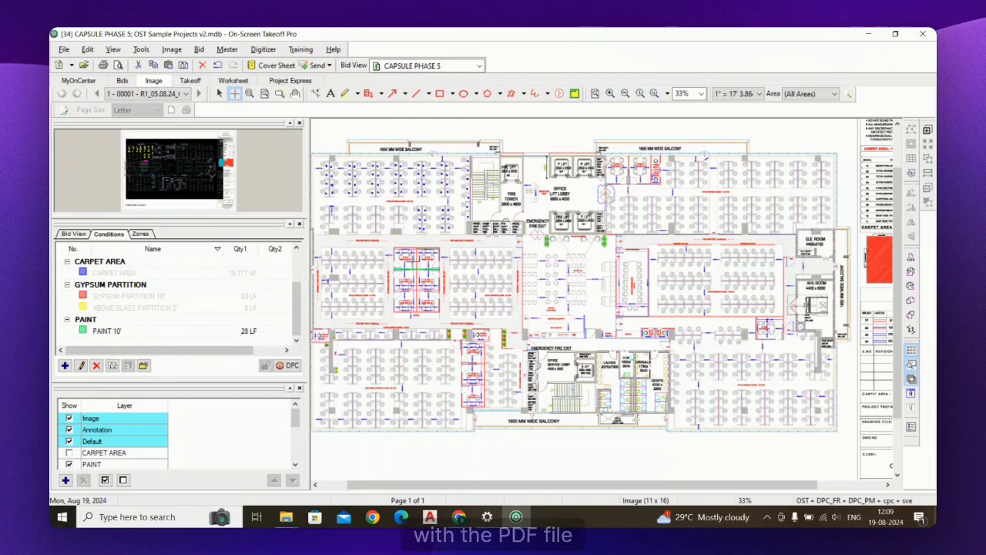
scroll(362, 259, up, 3)
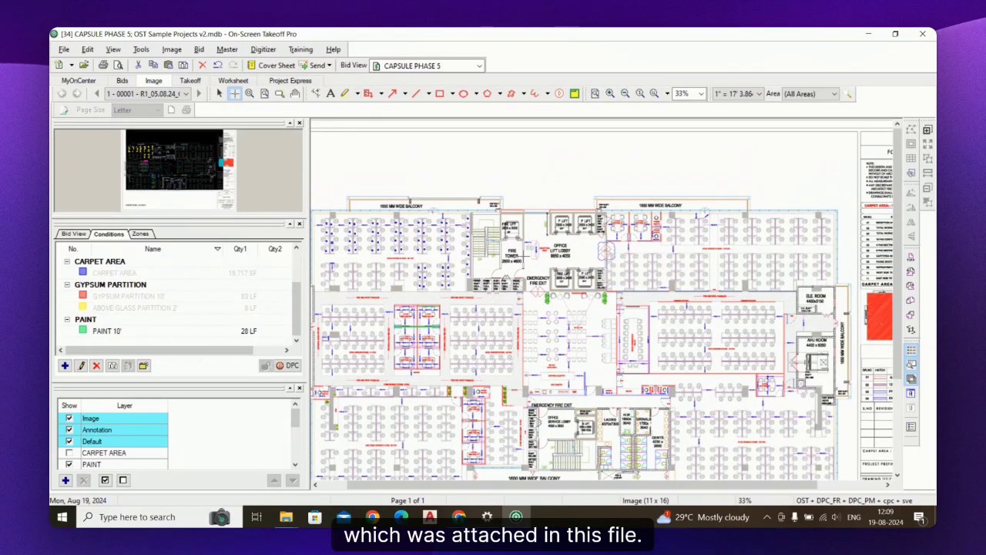
scroll(527, 261, down, 3)
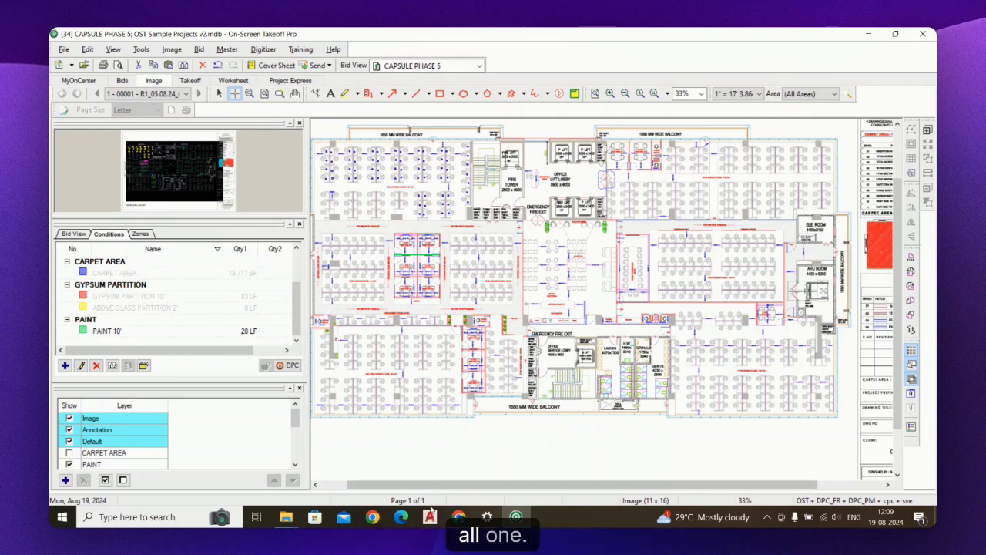
Step: Switch to the project folder in File Explorer and move the R1_05.08.24_CAPSULE WORKS_PHASE 5_FURNITURE LAYOUT PDF into the Received folder
mouse_move(286, 516)
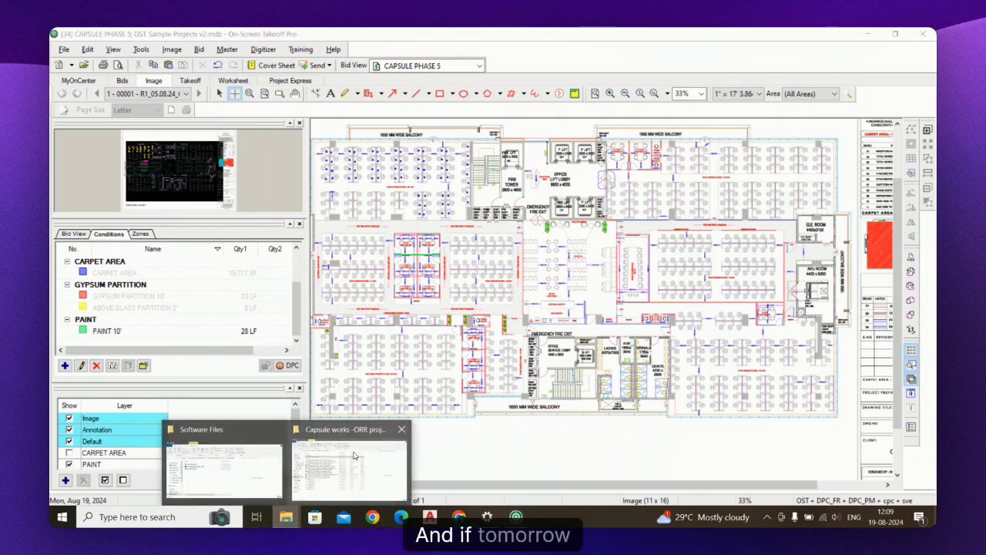
click(354, 455)
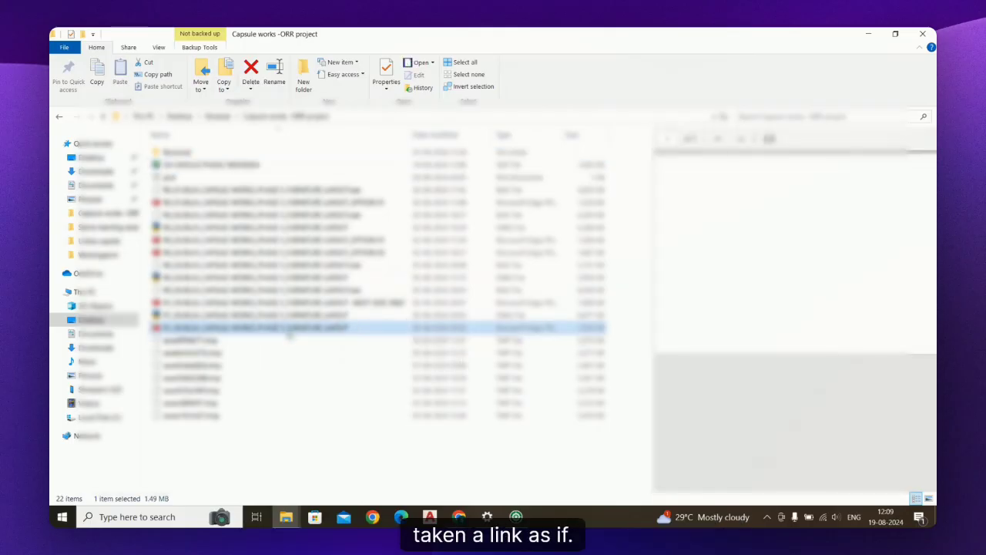
drag(289, 331, 269, 153)
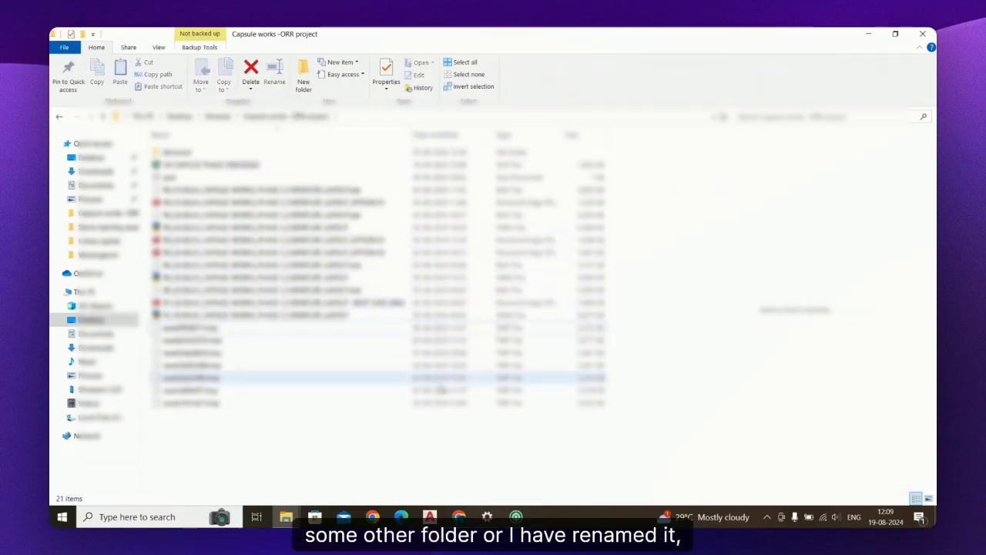
Step: Reopen the CAPSULE PHASE 5 bid in On-Screen Takeoff, and dismiss the missing-image and PDF conversion dialogs
click(516, 517)
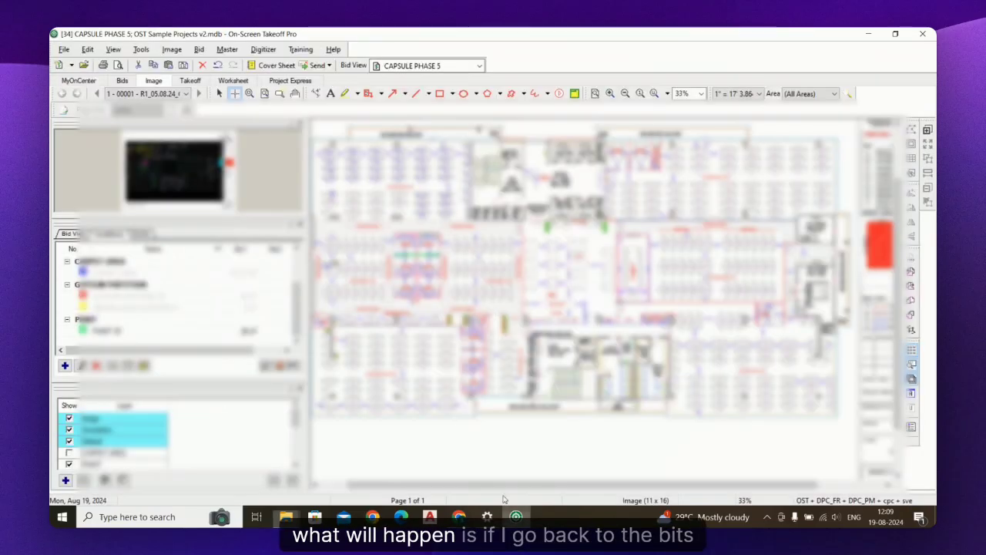
click(124, 81)
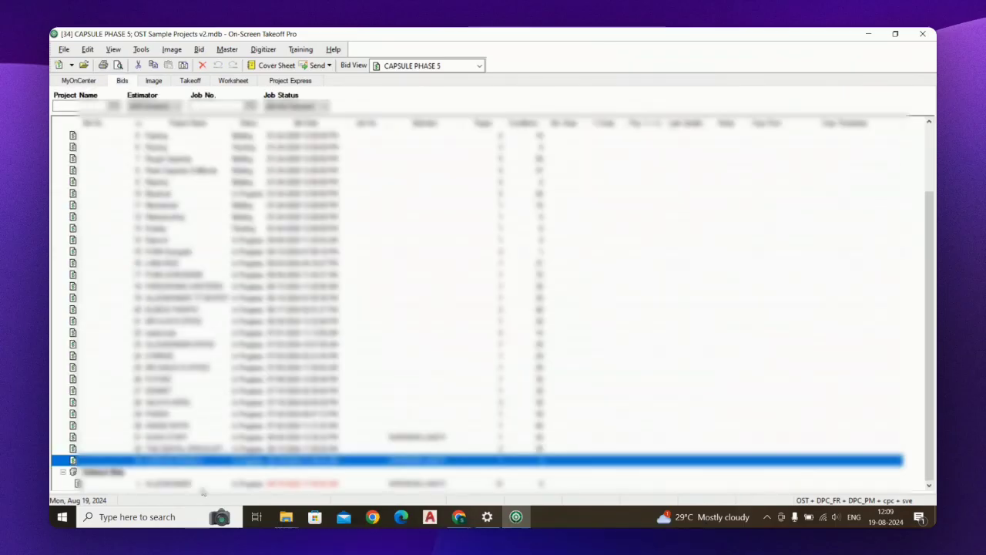
double_click(217, 462)
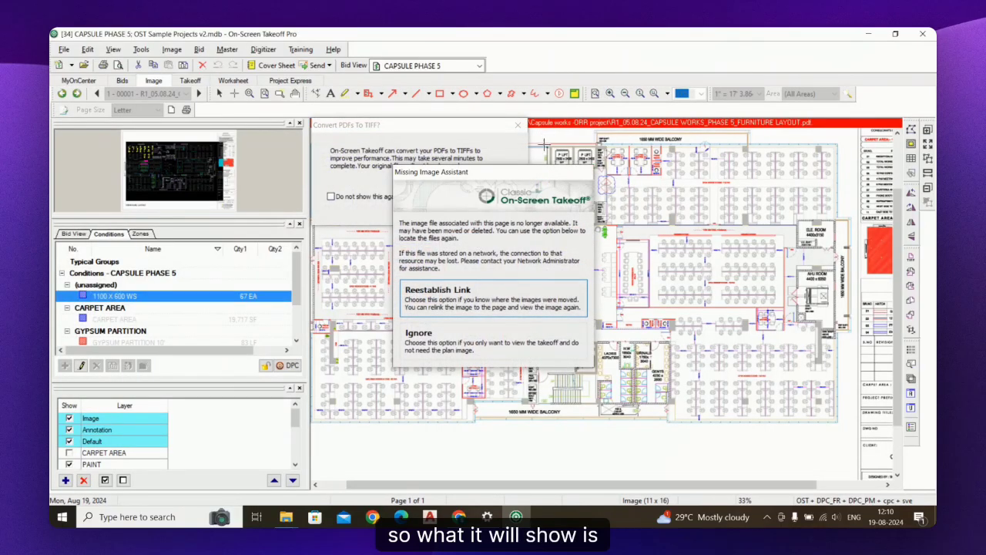
click(583, 172)
click(518, 124)
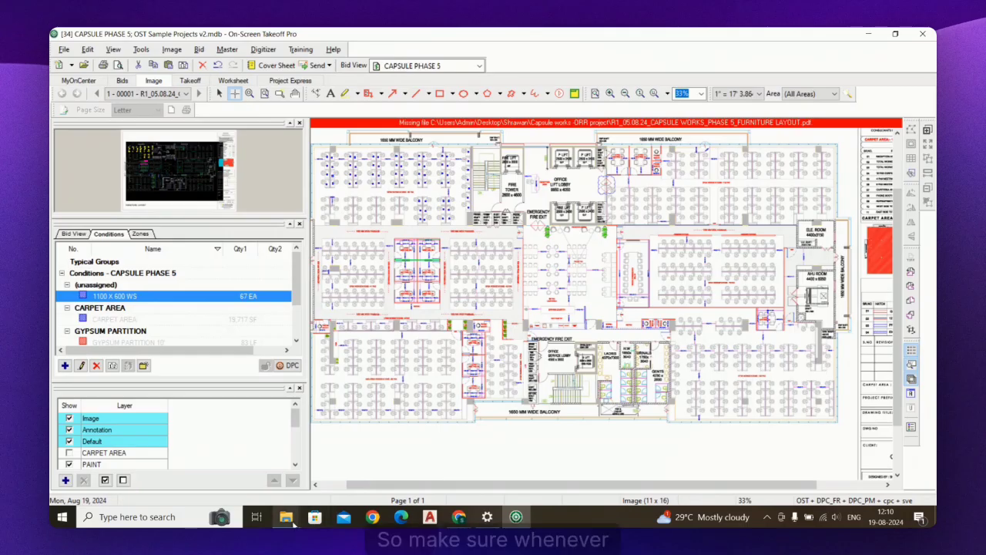
Step: Locate the moved furniture layout PDF in the Received folder in File Explorer, and return to the project folder
mouse_move(289, 518)
click(217, 497)
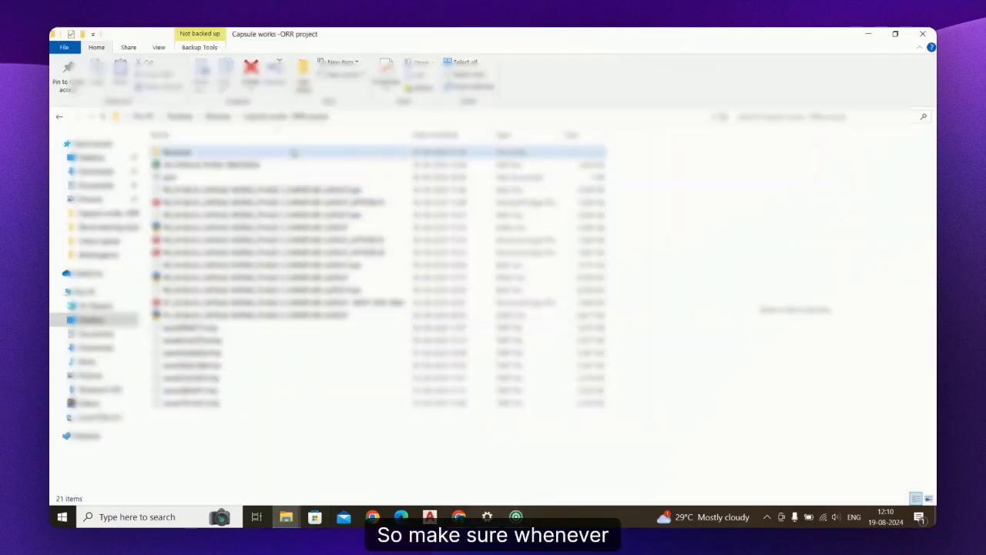
double_click(293, 153)
click(287, 178)
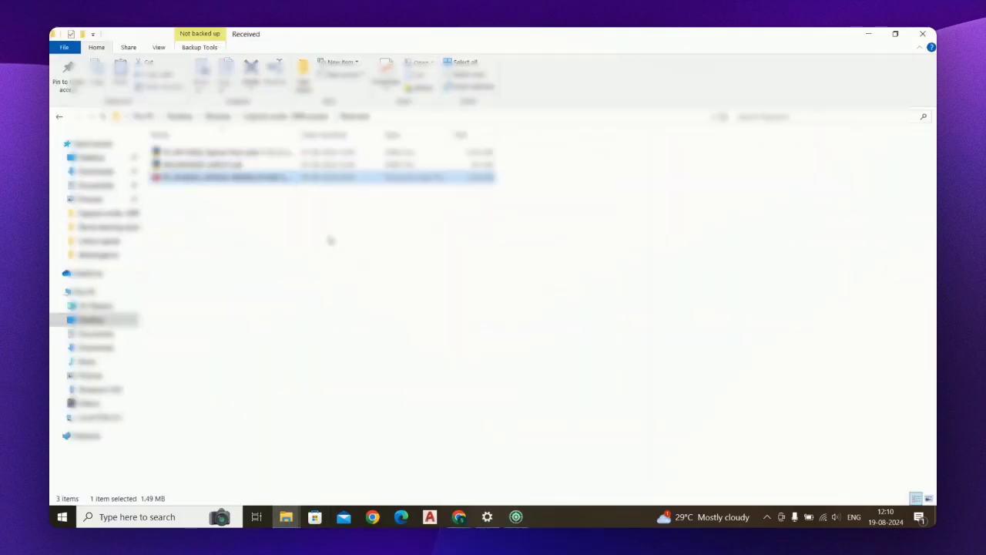
click(58, 118)
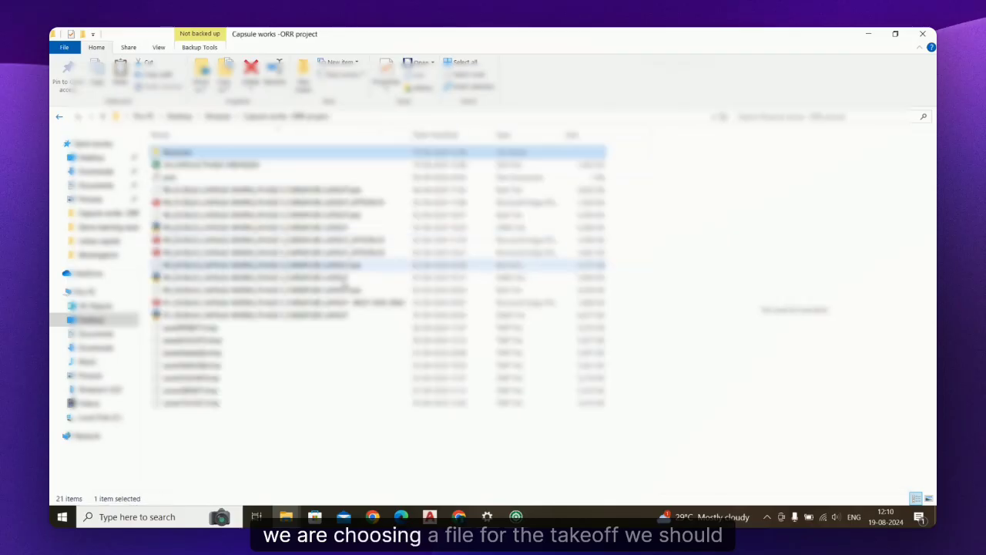
click(322, 443)
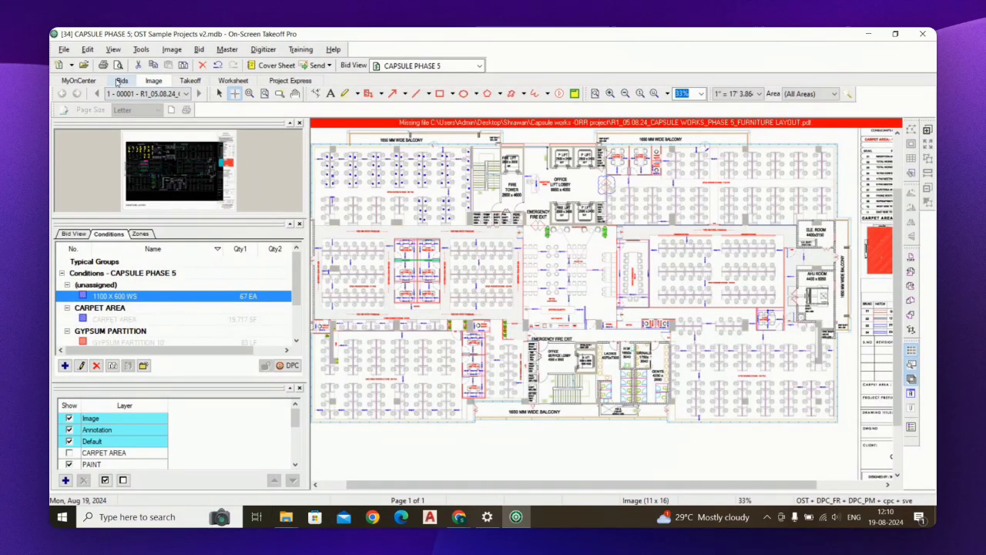
Step: Reopen the CAPSULE PHASE 5 bid from the bids list to reload its linked PDF, and check the project folder in File Explorer
click(121, 81)
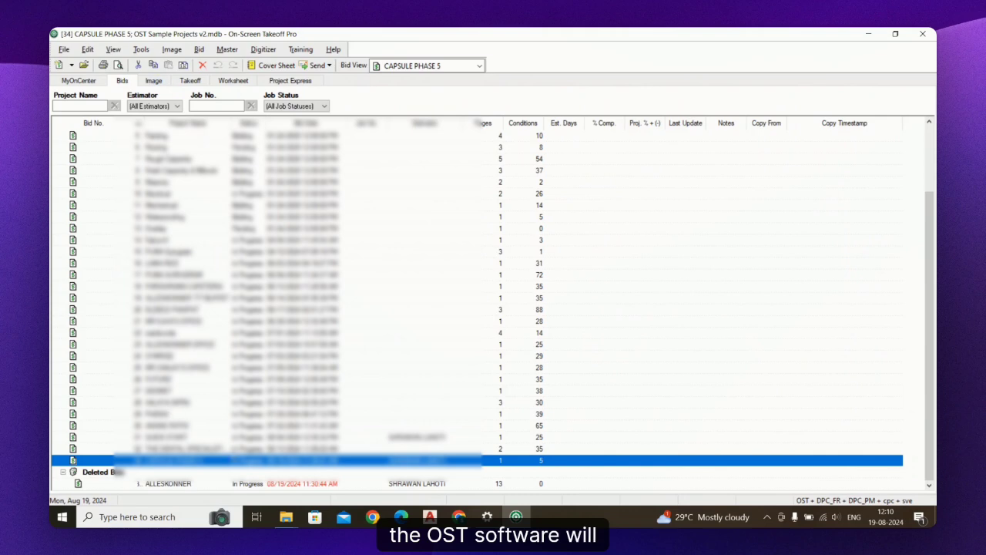
double_click(219, 460)
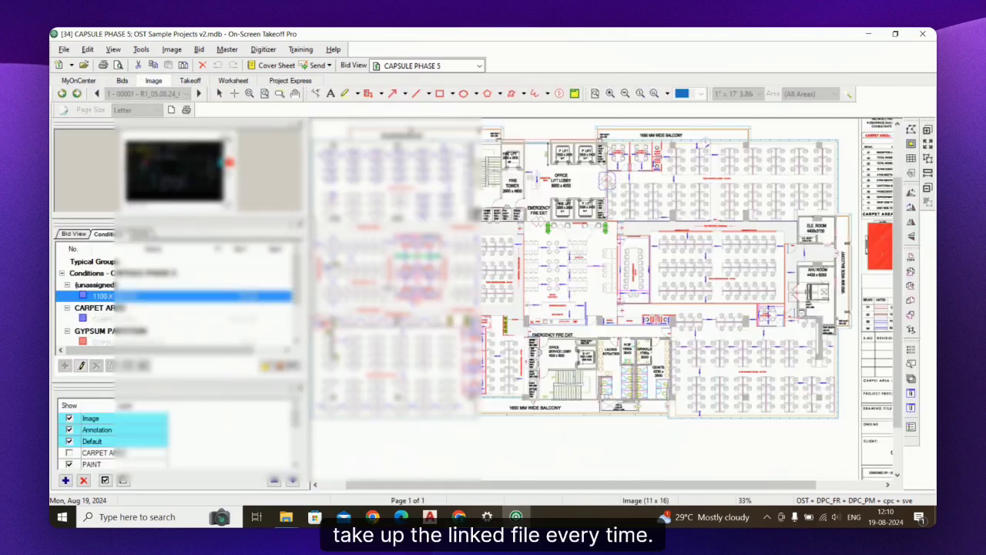
click(517, 125)
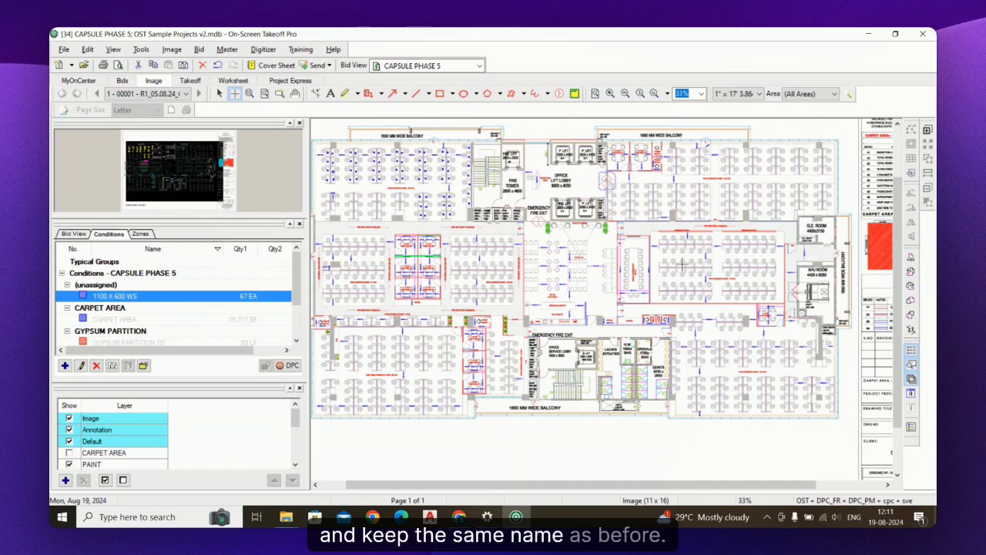
click(286, 517)
click(326, 464)
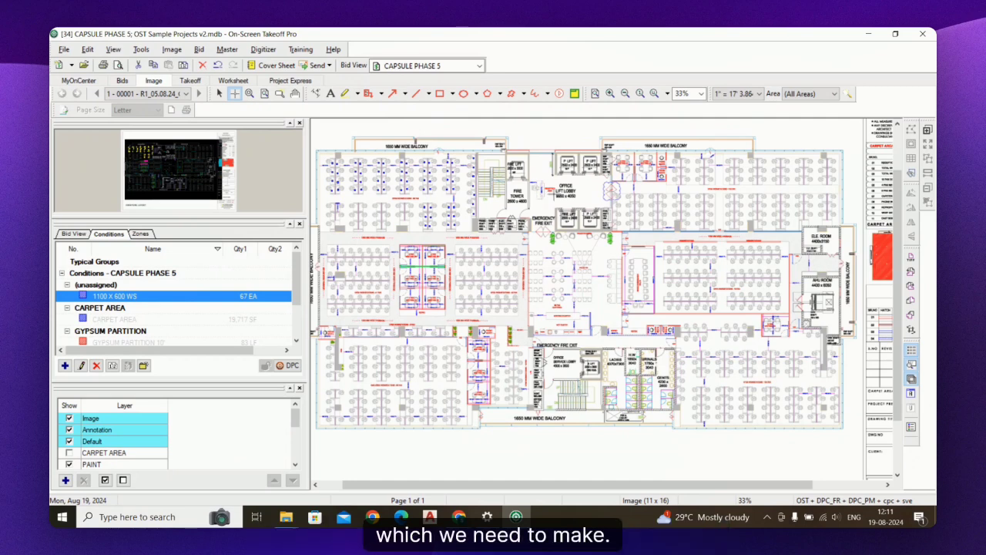
Step: Overlay the R1_03.08.24_CAPSULE WORKS_PHASE 5 west side layout on the base plan, keeping its default orientation and accepting the deskew
click(928, 130)
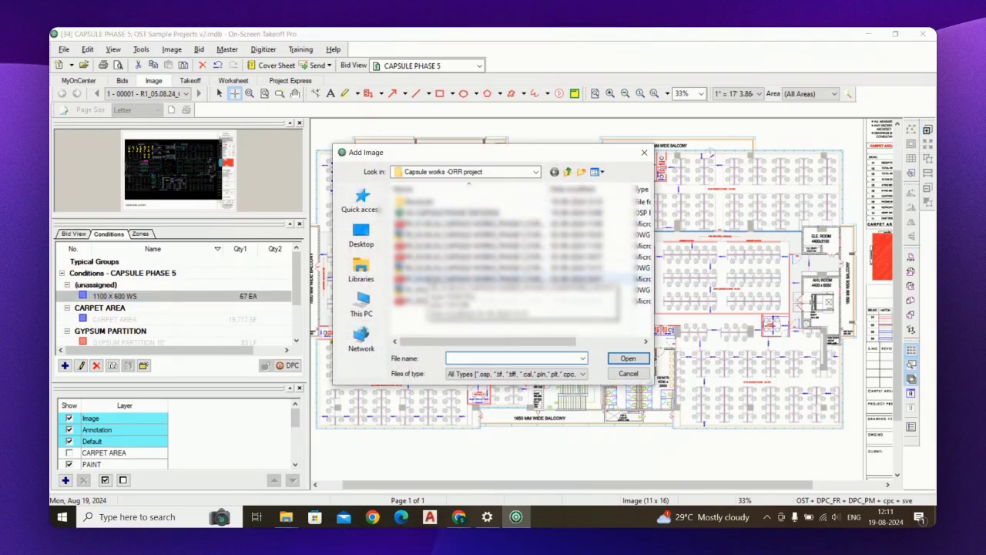
click(487, 279)
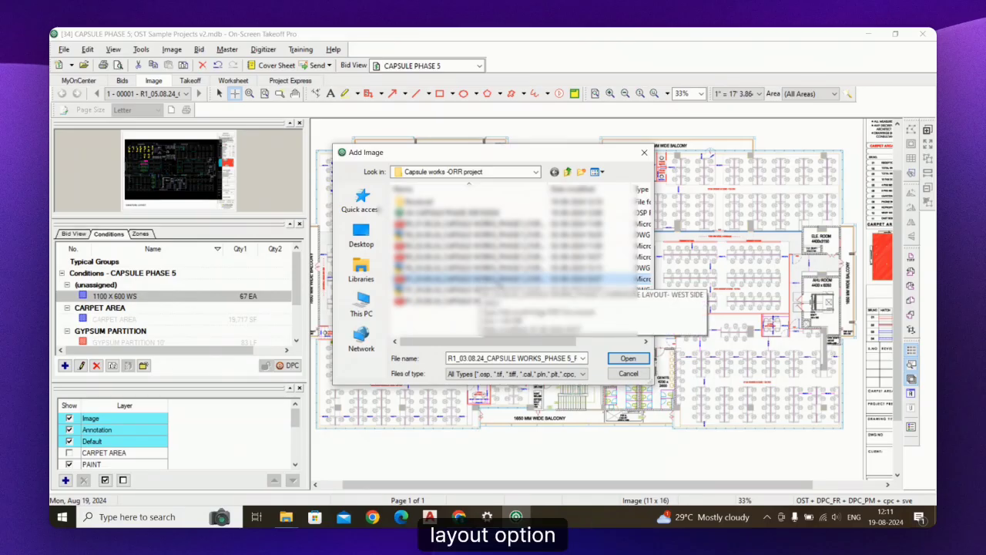
click(628, 358)
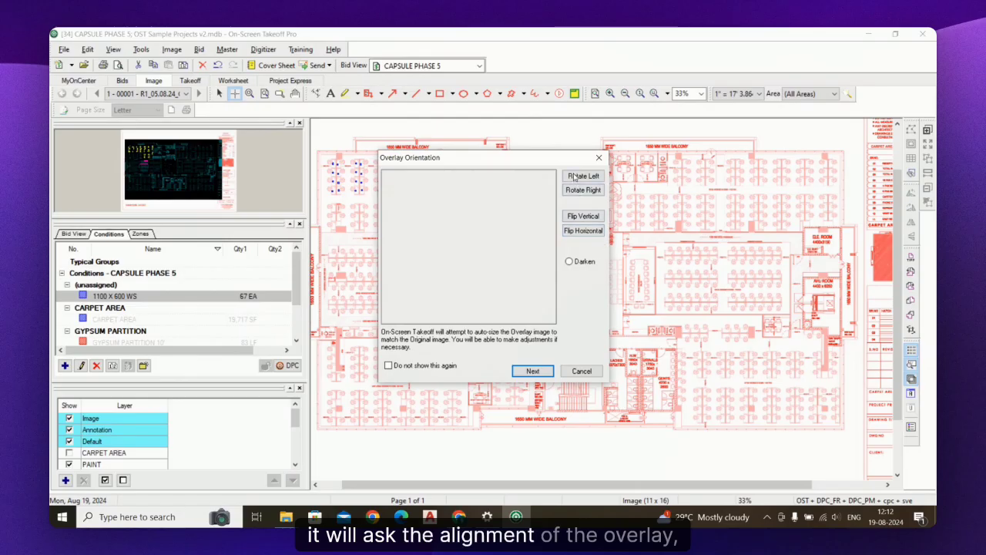
click(532, 373)
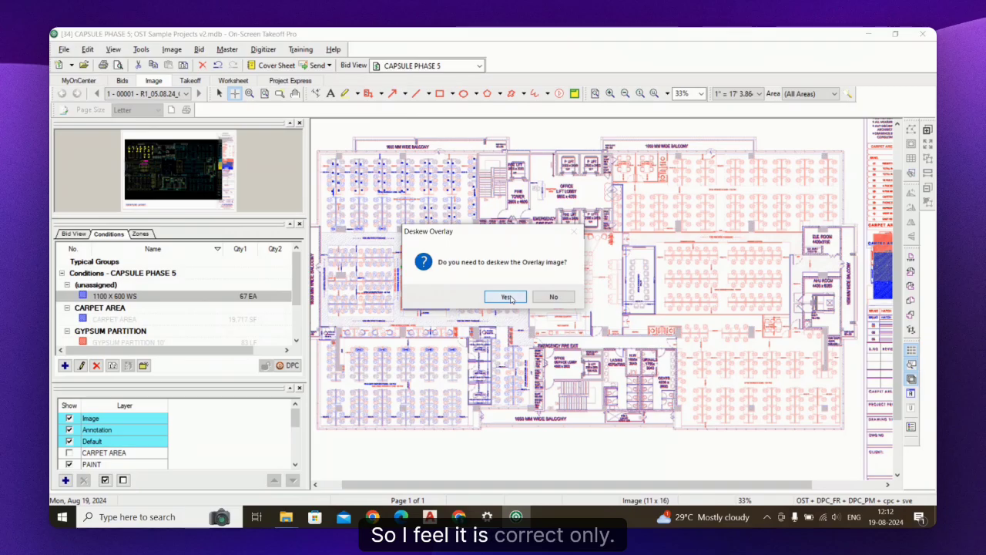
click(506, 297)
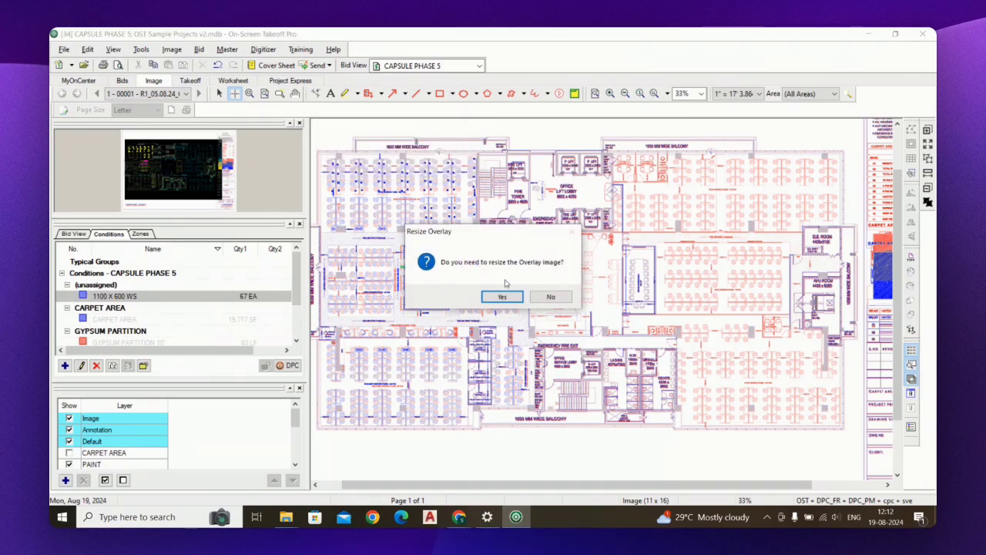
click(503, 298)
scroll(405, 279, up, 8)
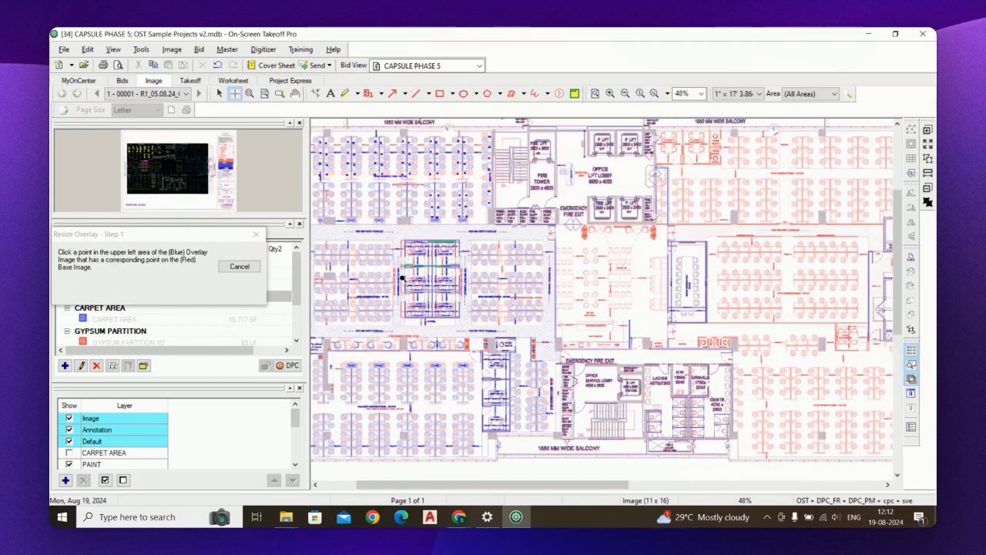
scroll(400, 276, down, 2)
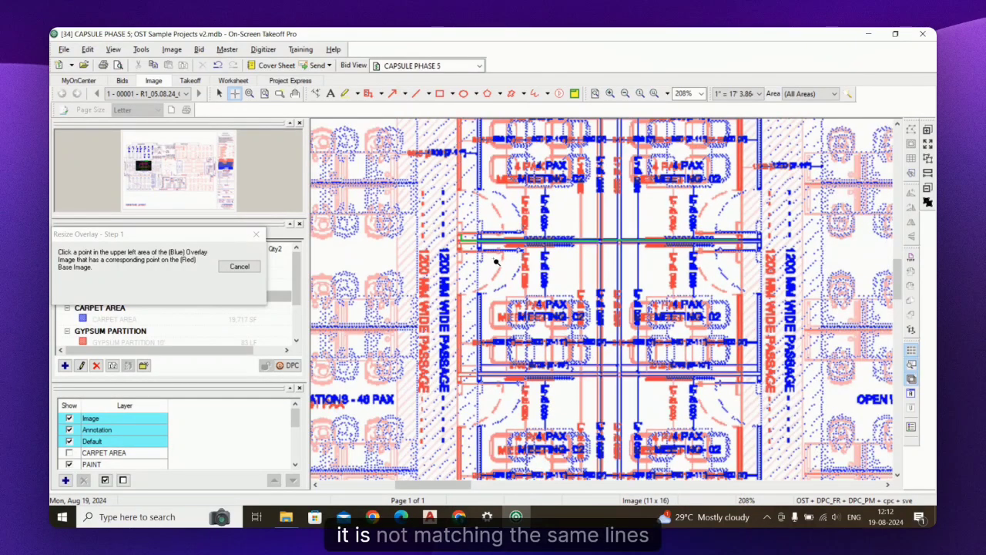
scroll(445, 266, up, 2)
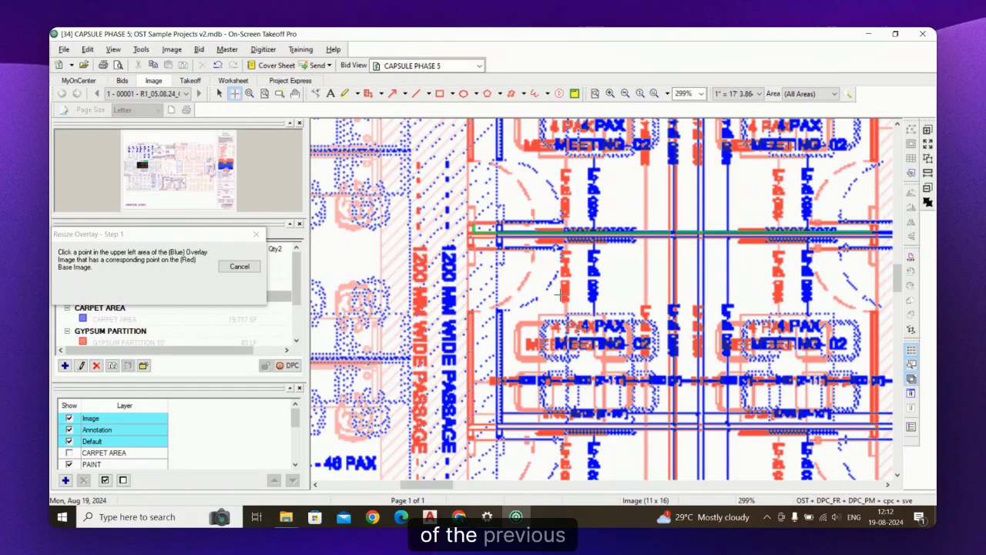
click(254, 235)
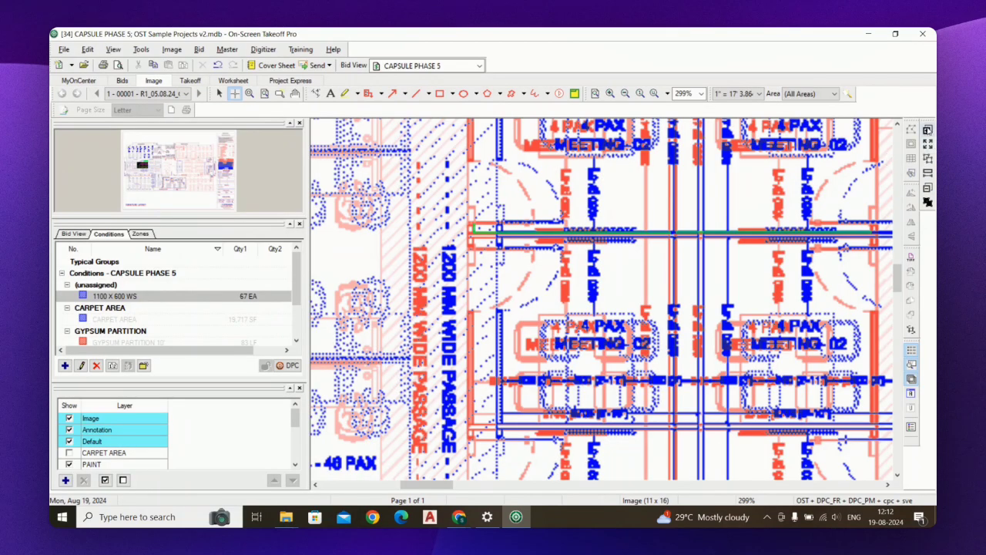
Step: Try to align the overlay by moving it until its 4 PAX MEETING-02 rooms coincide with those on the base plan
click(929, 165)
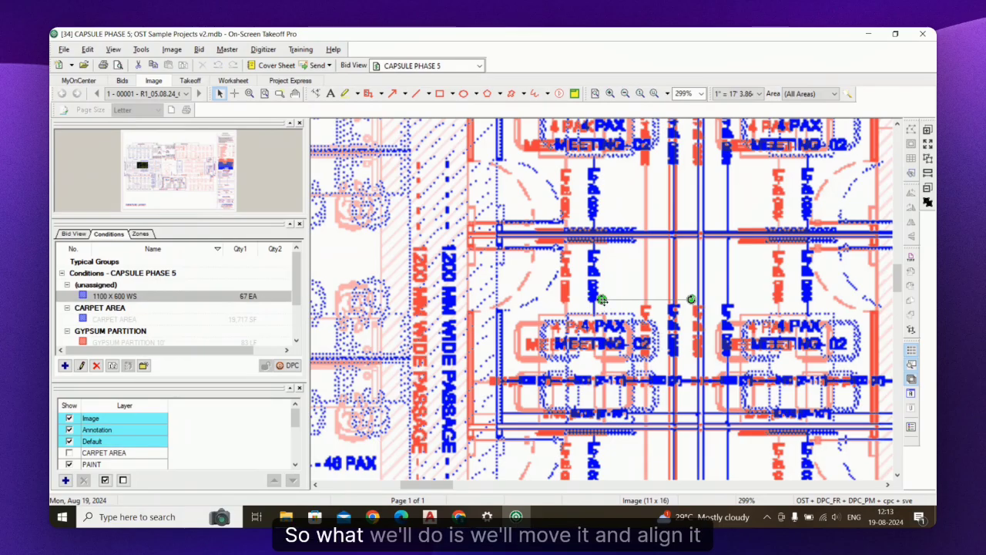
drag(602, 299, 572, 301)
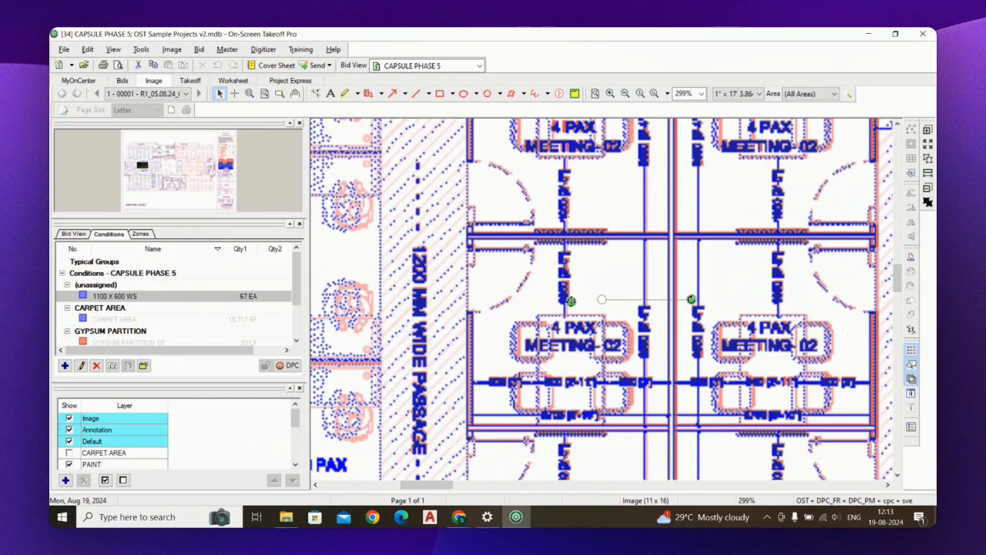
scroll(520, 275, down, 5)
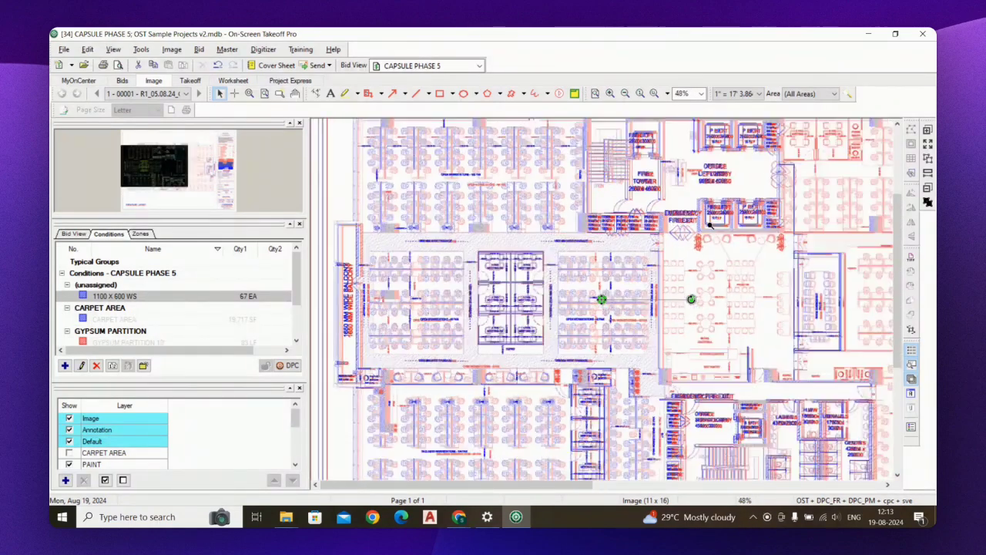
scroll(734, 206, up, 5)
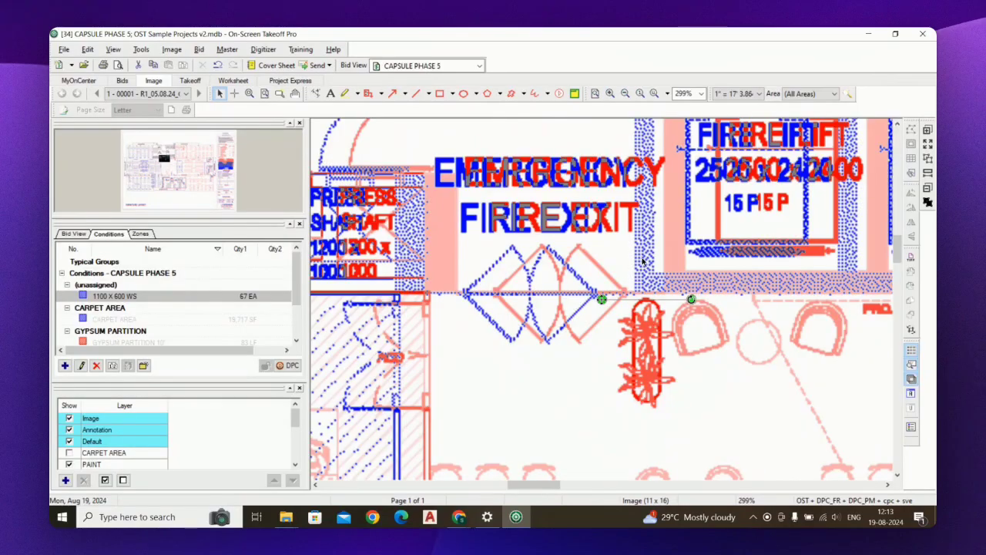
scroll(557, 314, down, 1)
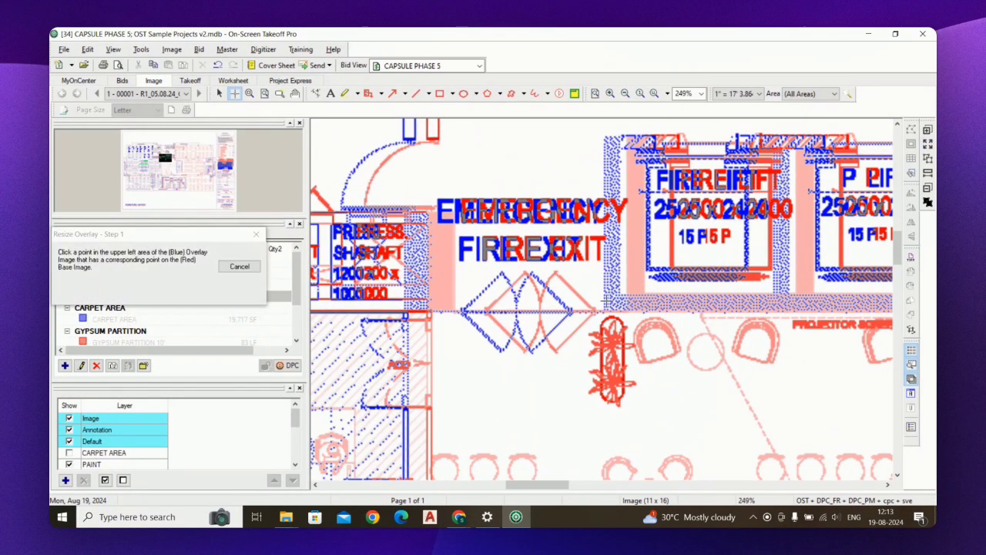
Step: Move the overlay so its emergency fire exit and fire lift core coincide with the same fixed elements on the base plan
click(930, 162)
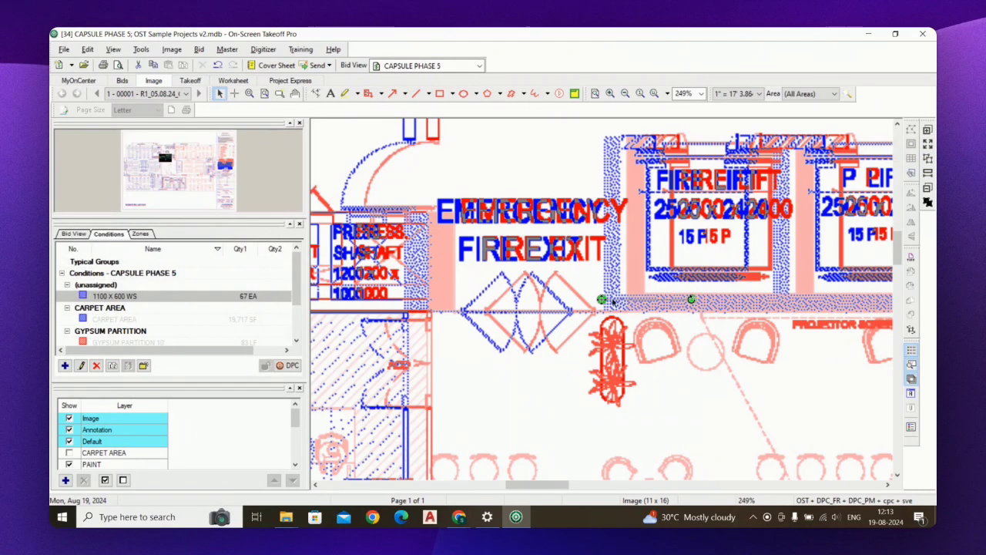
drag(602, 299, 625, 299)
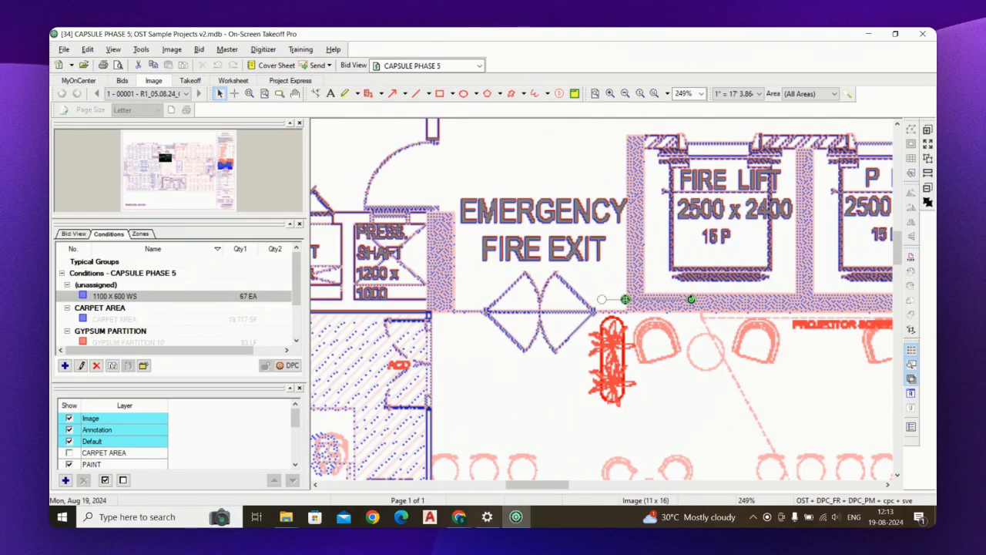
scroll(684, 228, down, 3)
scroll(686, 230, down, 3)
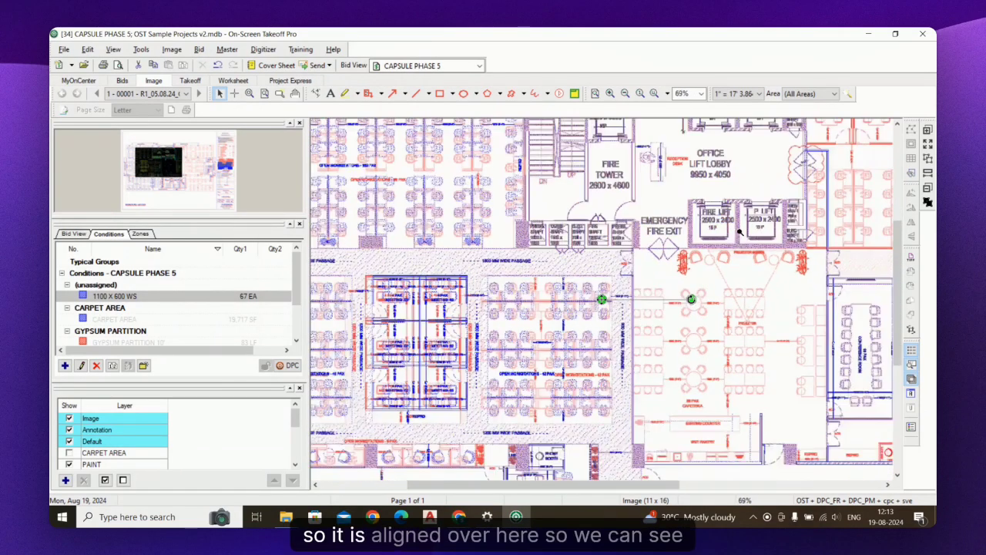
Step: Compare the 4 PAX MEETING-02 rooms between revisions by showing only the overlay, only the base image, and both together
scroll(477, 339, up, 3)
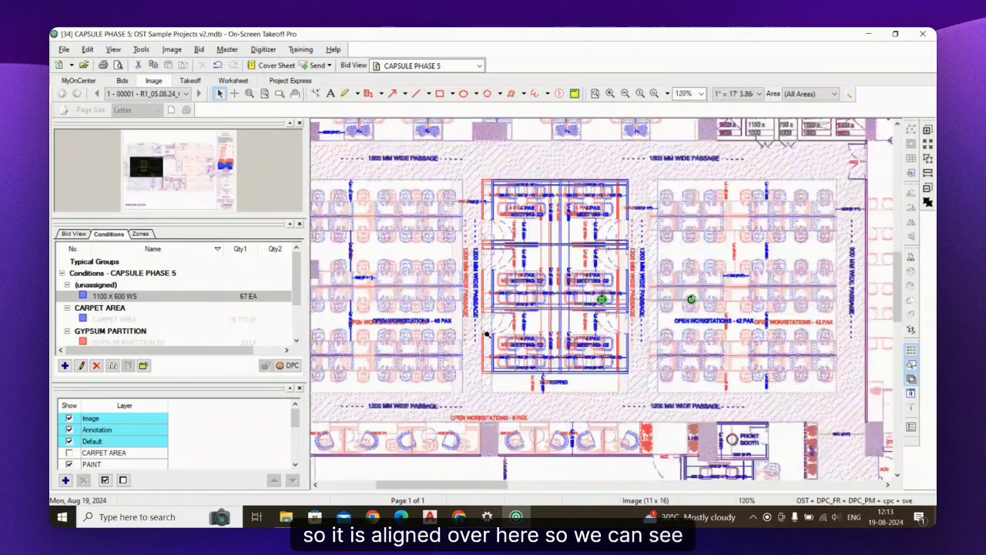
scroll(539, 262, up, 2)
scroll(600, 180, up, 1)
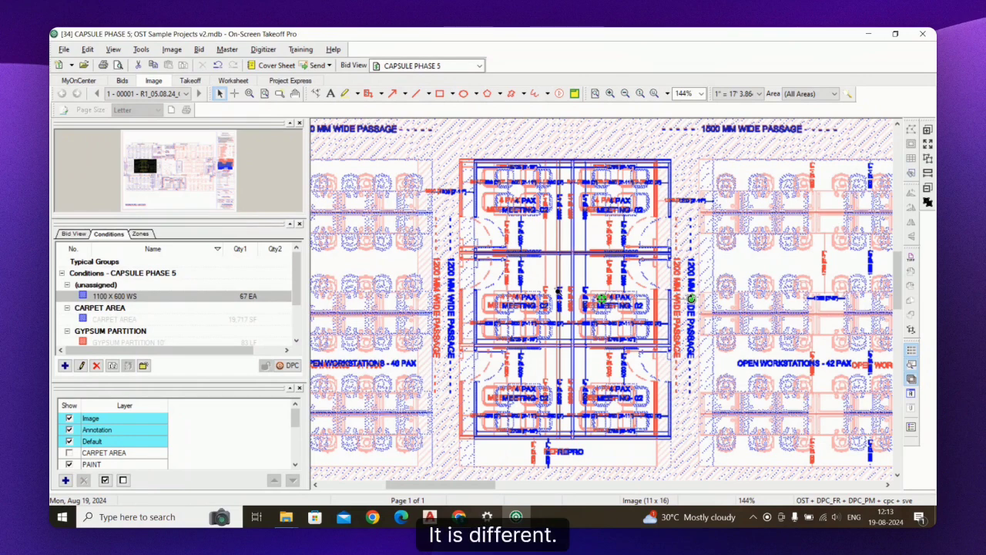
scroll(556, 177, up, 1)
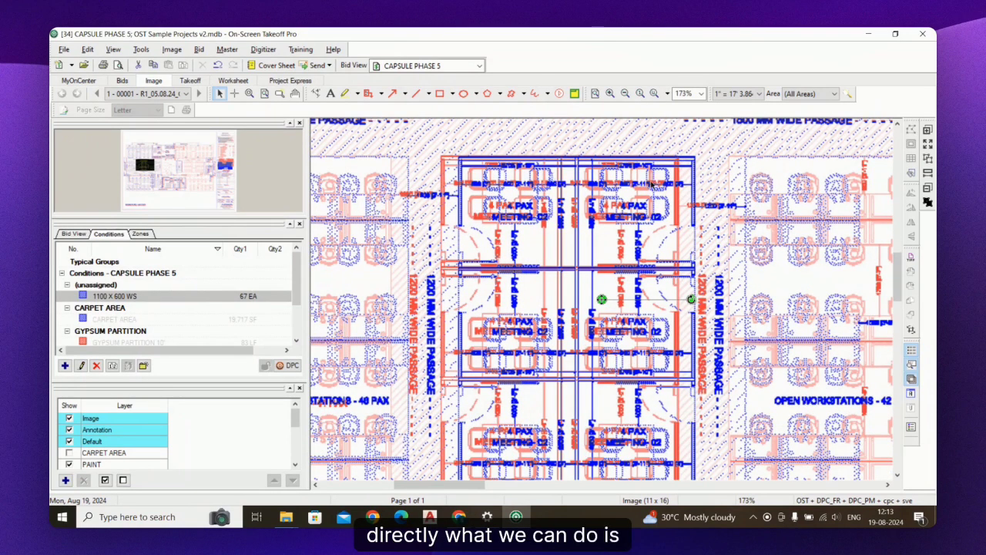
scroll(124, 439, down, 5)
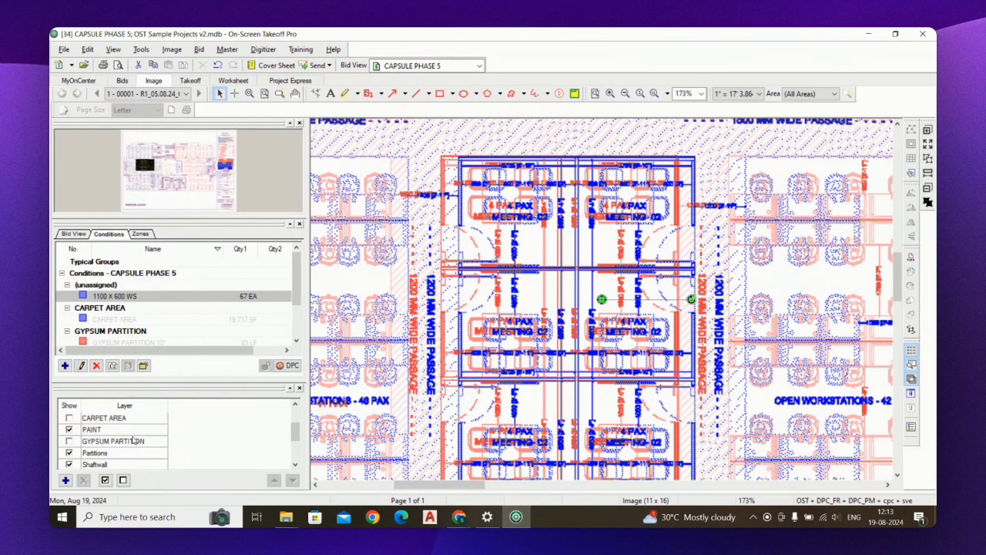
click(929, 202)
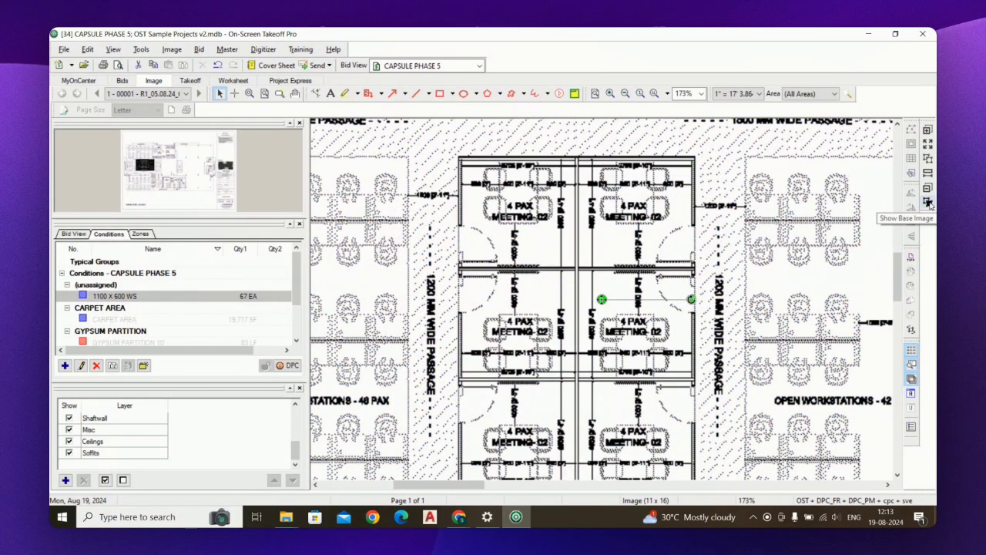
click(928, 201)
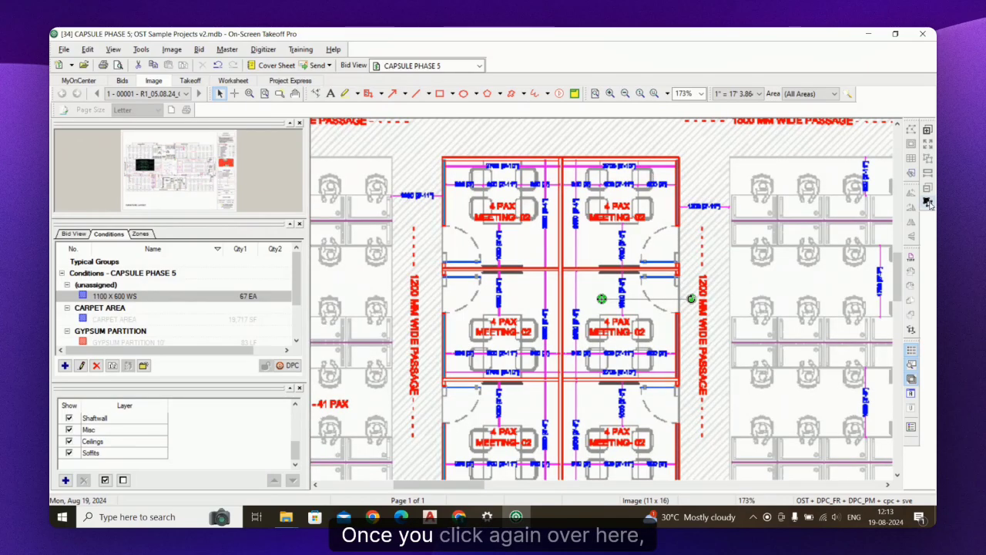
click(929, 202)
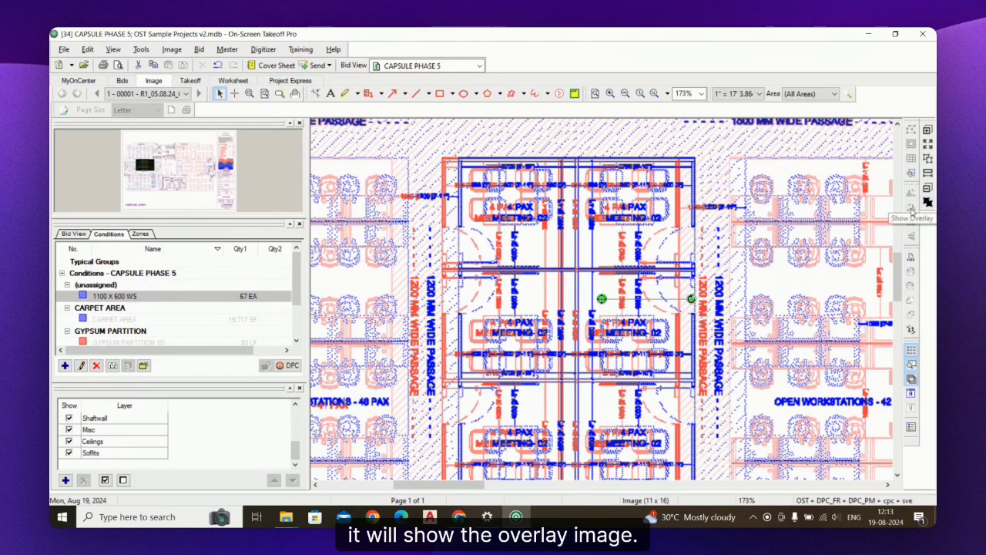
Step: Examine the combined base and overlay plans for layout differences around the conference room, workstations and meeting rooms
scroll(490, 314, down, 3)
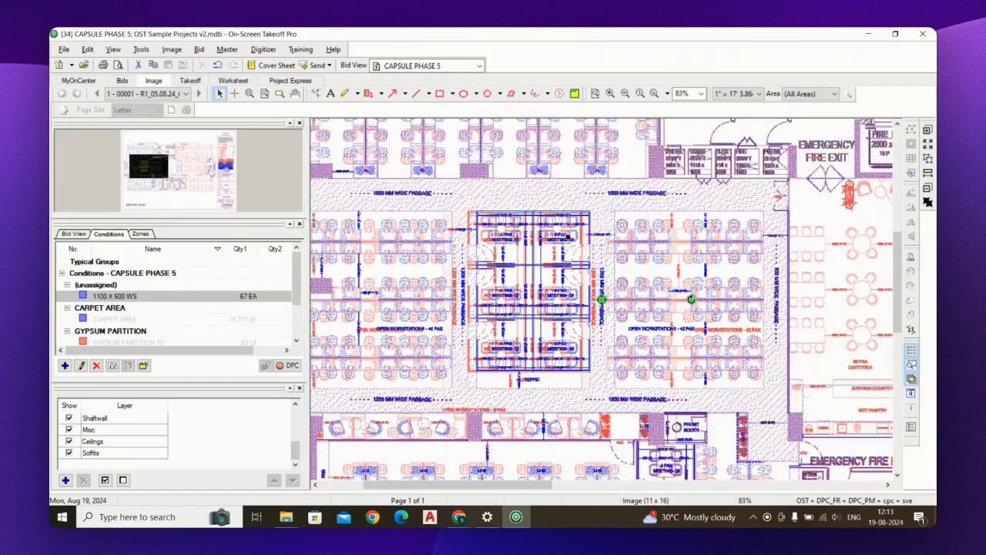
scroll(803, 209, down, 3)
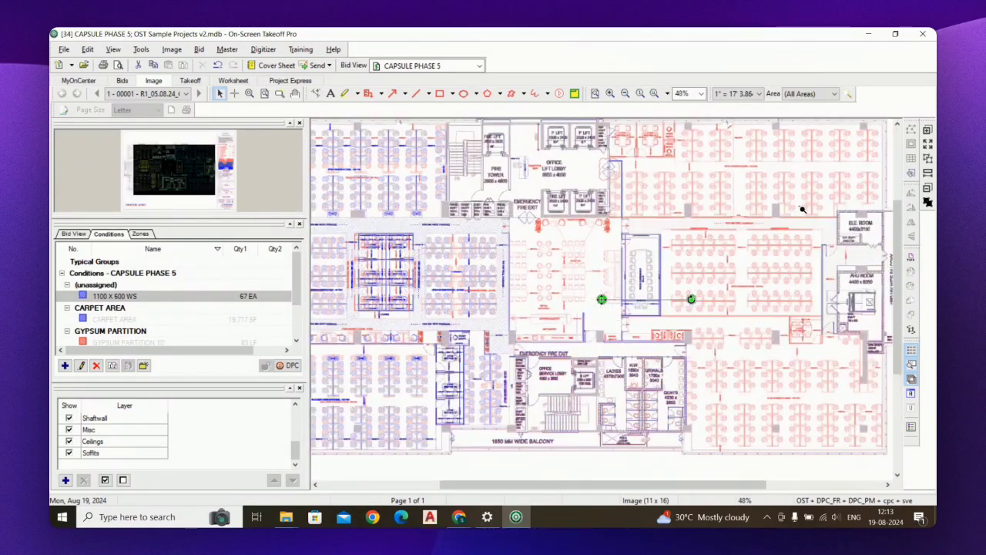
scroll(593, 291, up, 3)
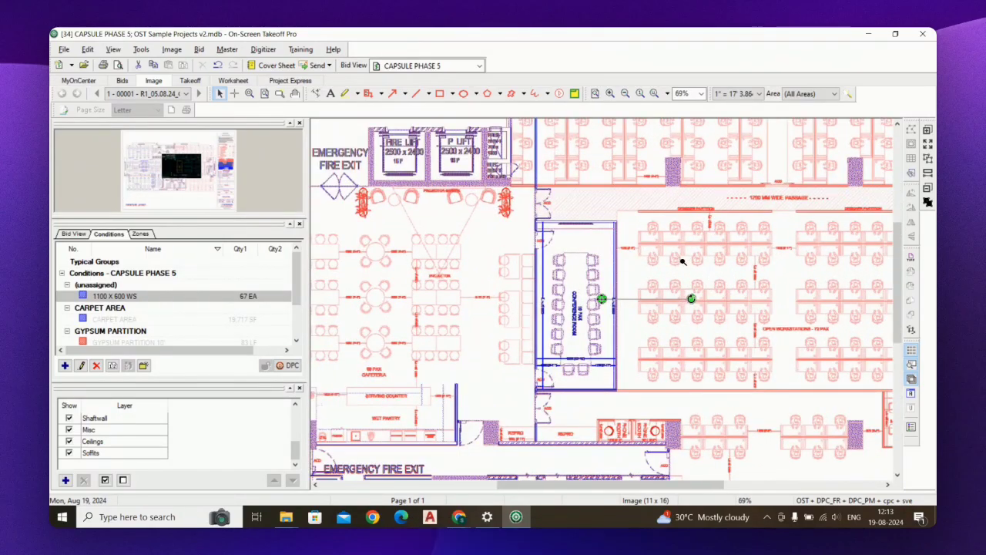
scroll(693, 212, down, 3)
scroll(809, 193, down, 2)
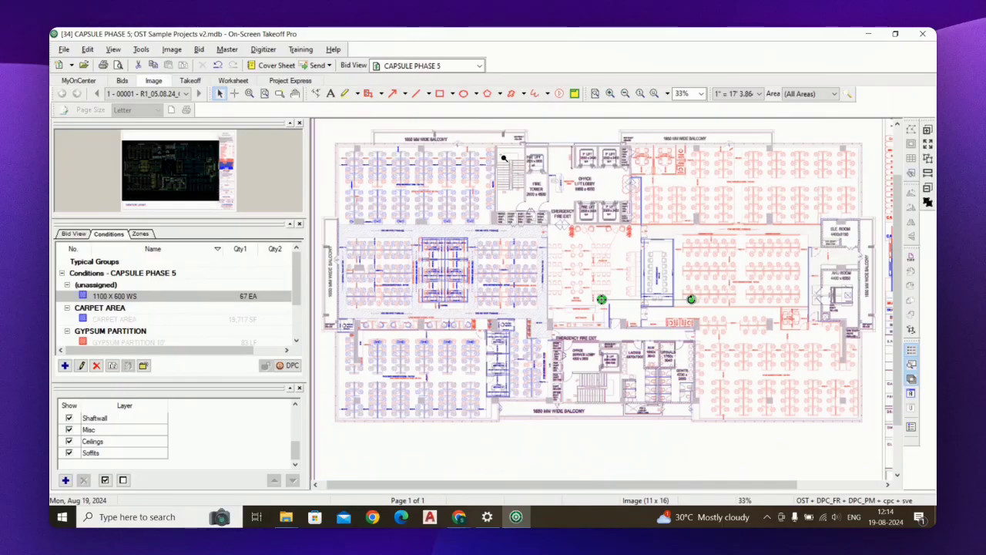
scroll(408, 217, up, 4)
scroll(409, 217, down, 3)
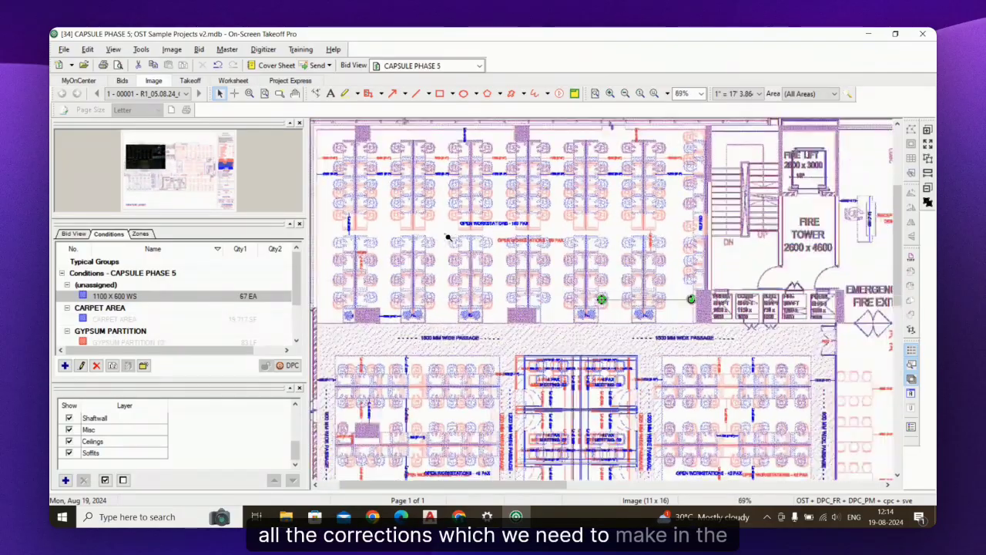
scroll(509, 383, up, 2)
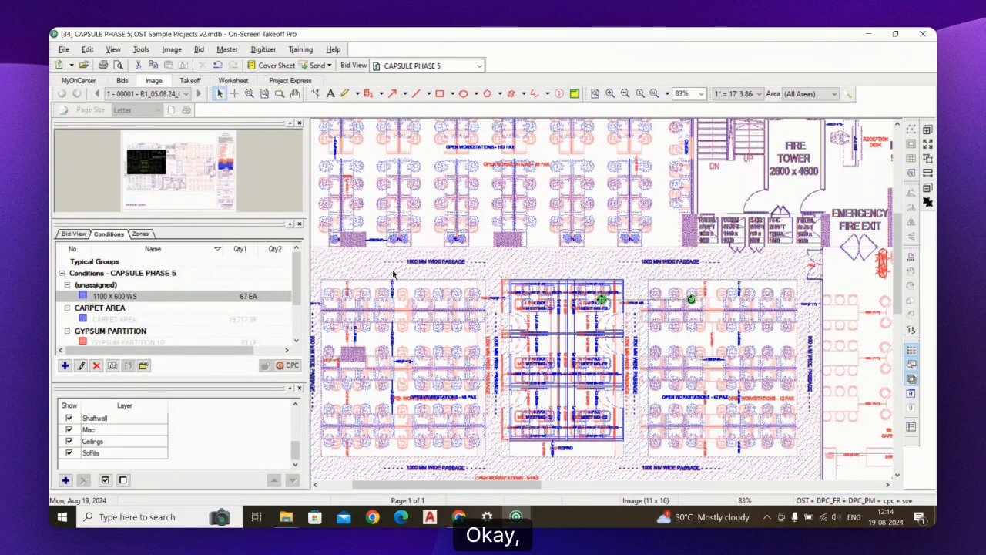
scroll(685, 257, down, 2)
scroll(517, 258, down, 2)
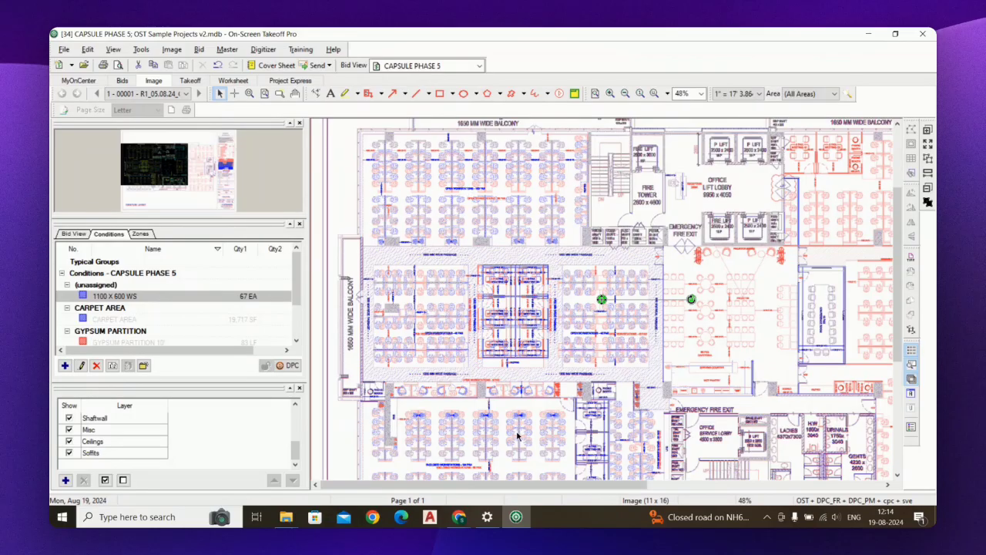
scroll(585, 385, down, 2)
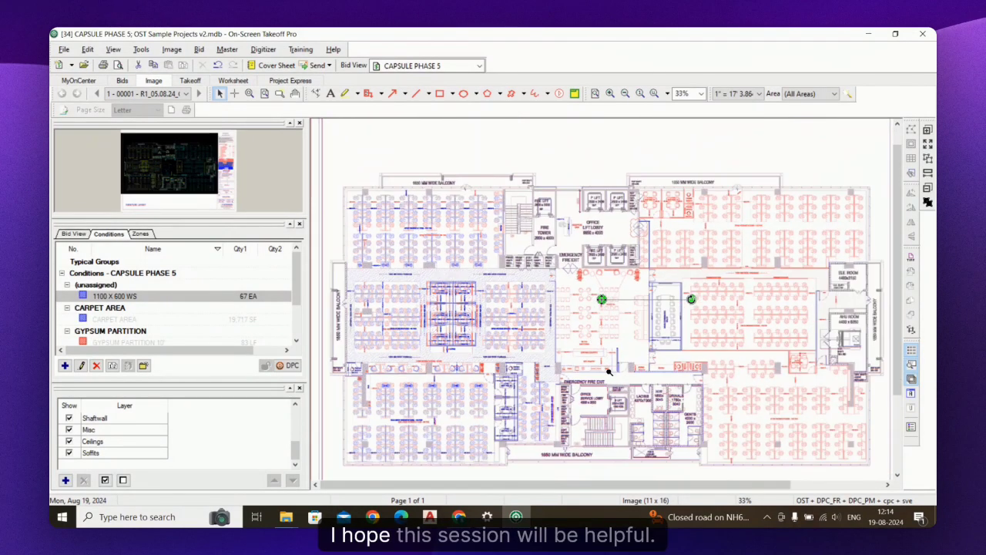
scroll(578, 421, up, 1)
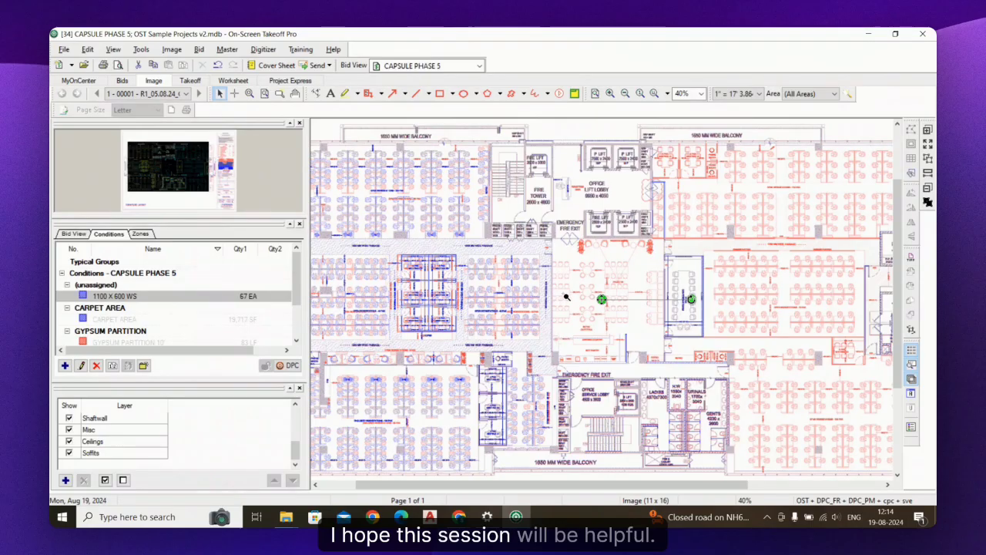
scroll(567, 296, down, 1)
scroll(504, 434, up, 1)
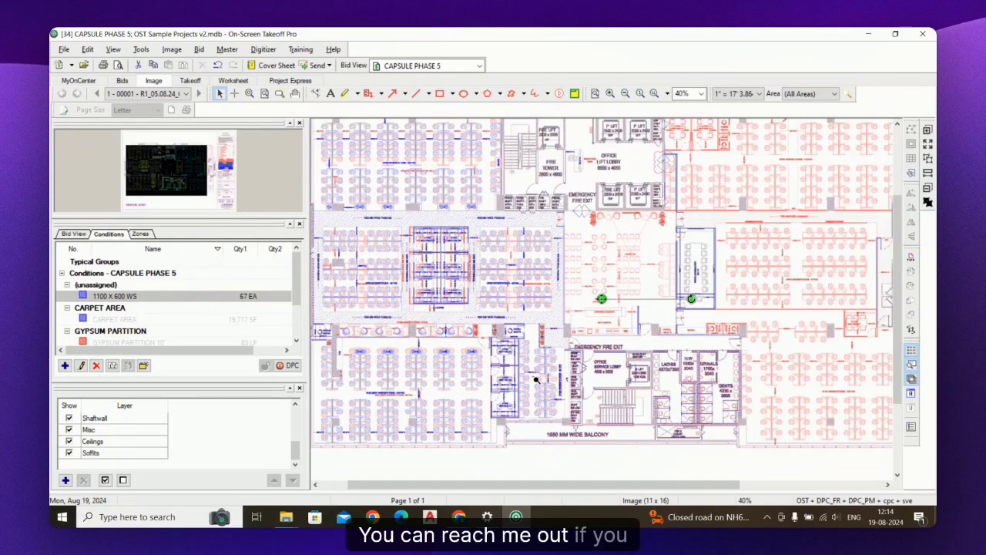
scroll(539, 357, down, 1)
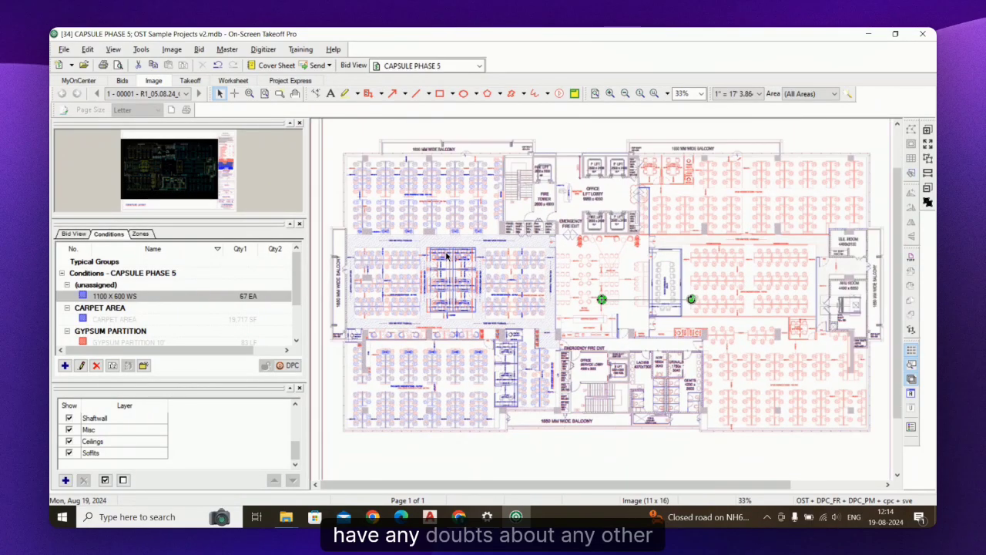